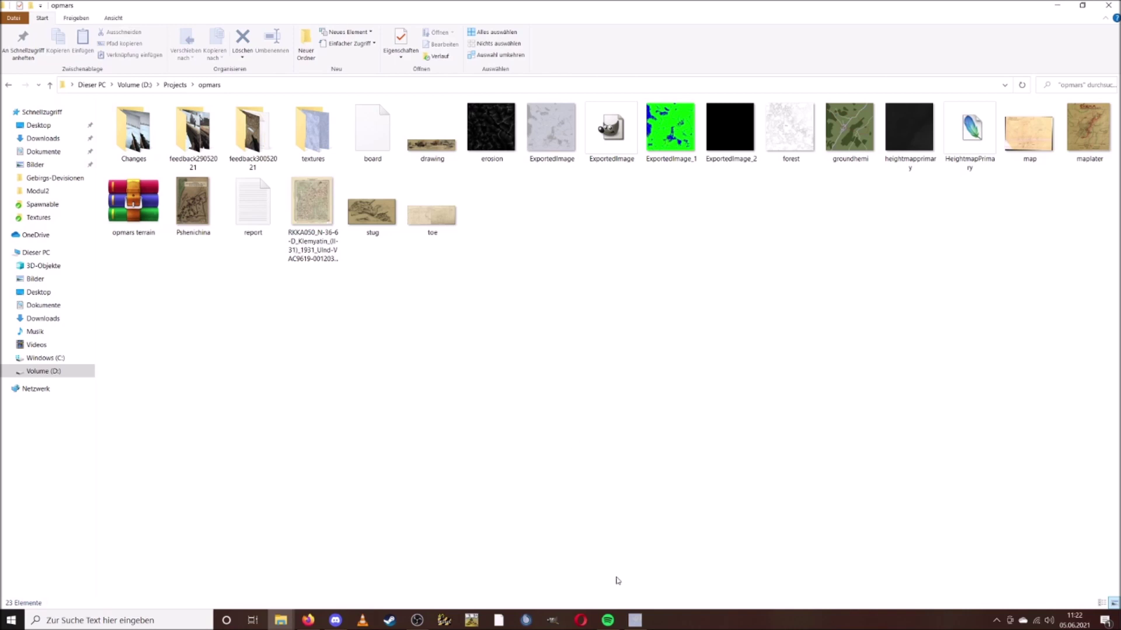
Step: Switch to GIMP and scale the TexturesCom_Ice0044_2_seamless_S image to 512 × 512 pixels
left_click(635, 620)
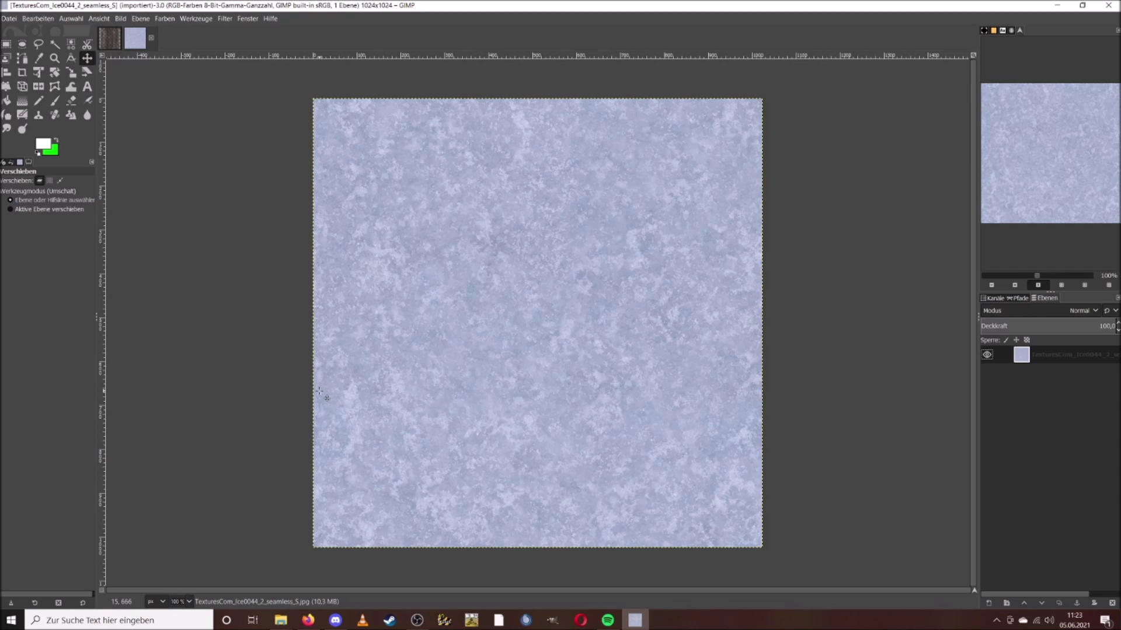
left_click(133, 38)
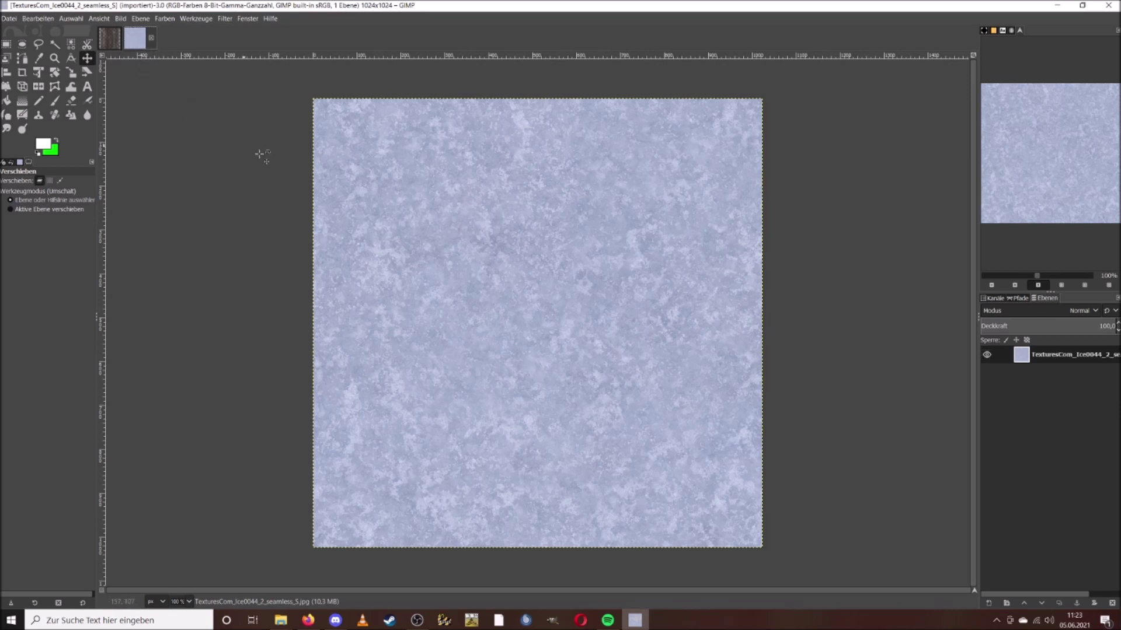
left_click(121, 19)
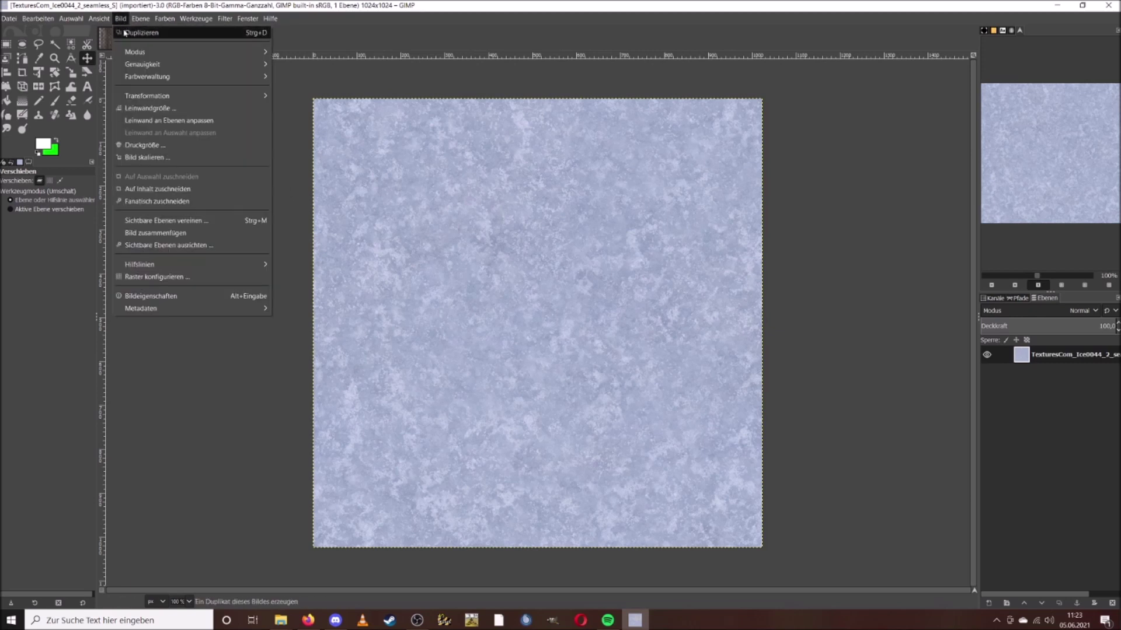
left_click(156, 162)
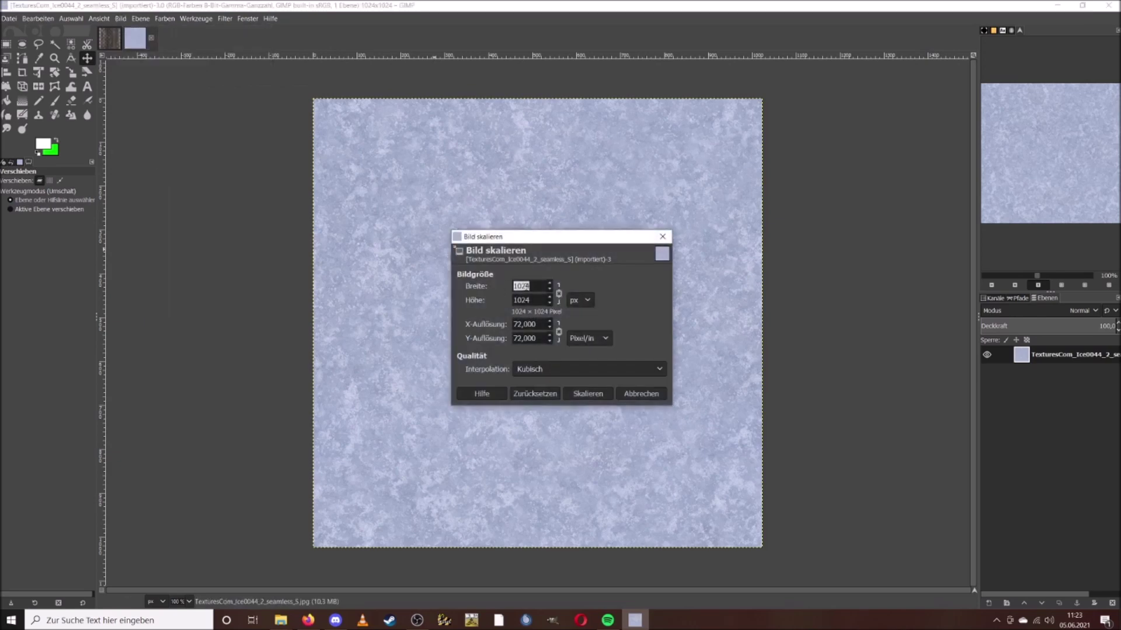
type("512")
key("Tab")
left_click(588, 394)
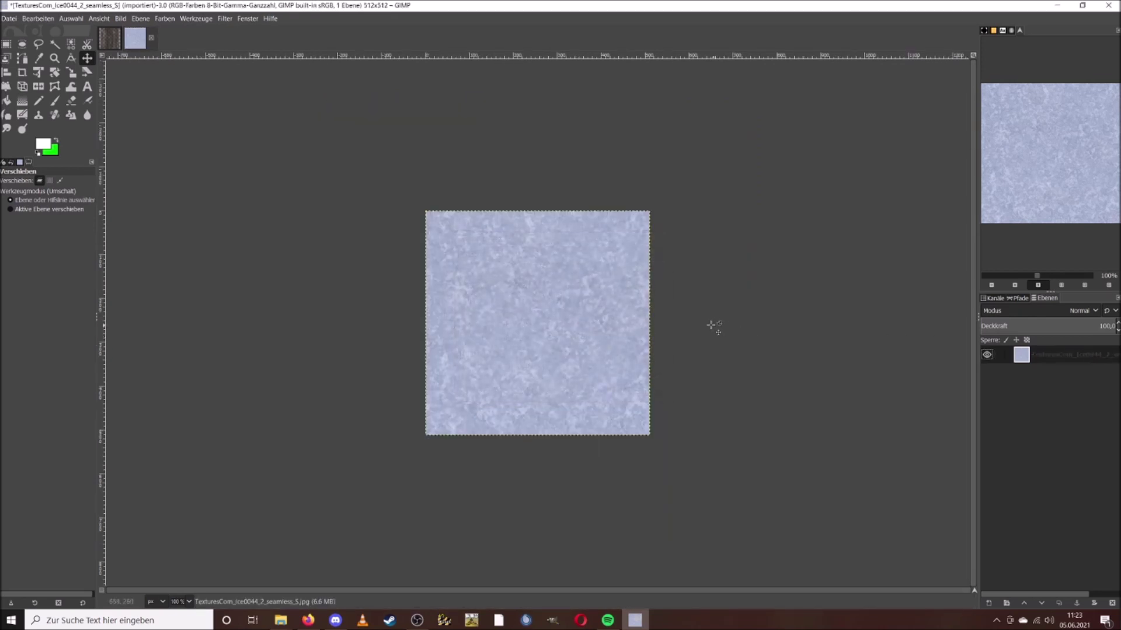
Step: In the FH_wachtroad image, add a layer mask to the main surface layer from its transferred alpha channel and show the mask
left_click(110, 42)
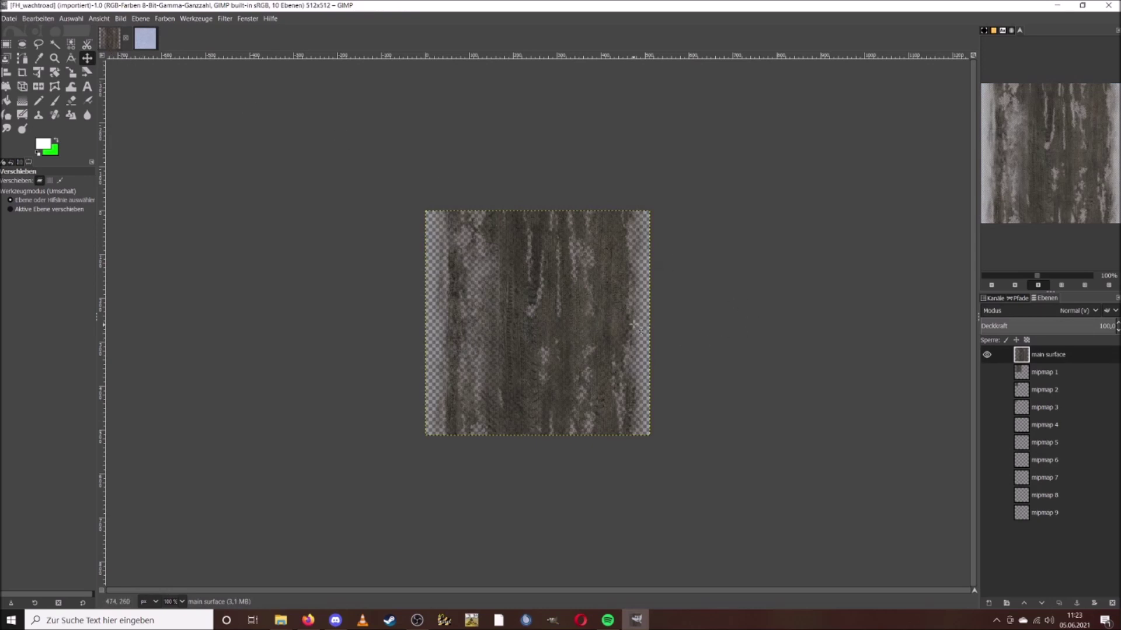
right_click(1075, 362)
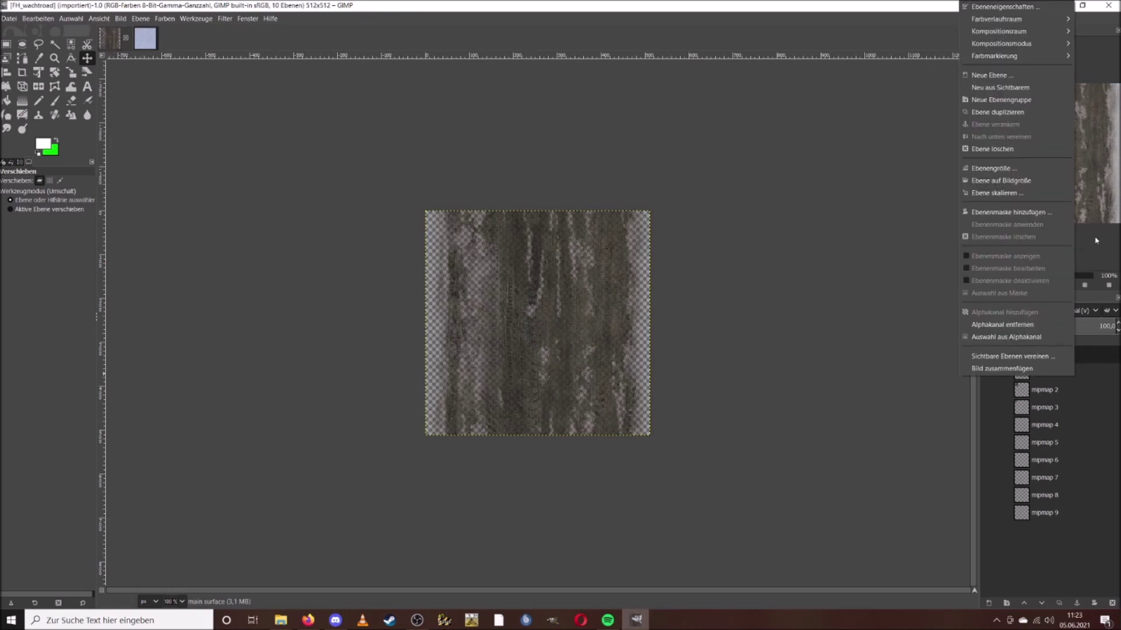
left_click(1048, 213)
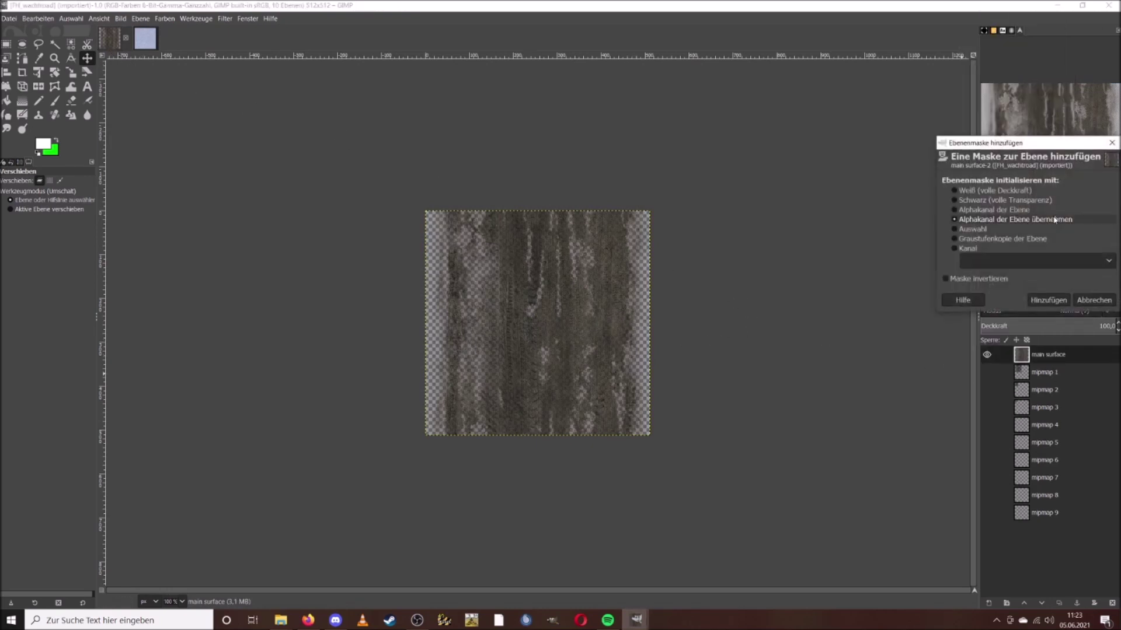
left_click(1056, 304)
right_click(1046, 358)
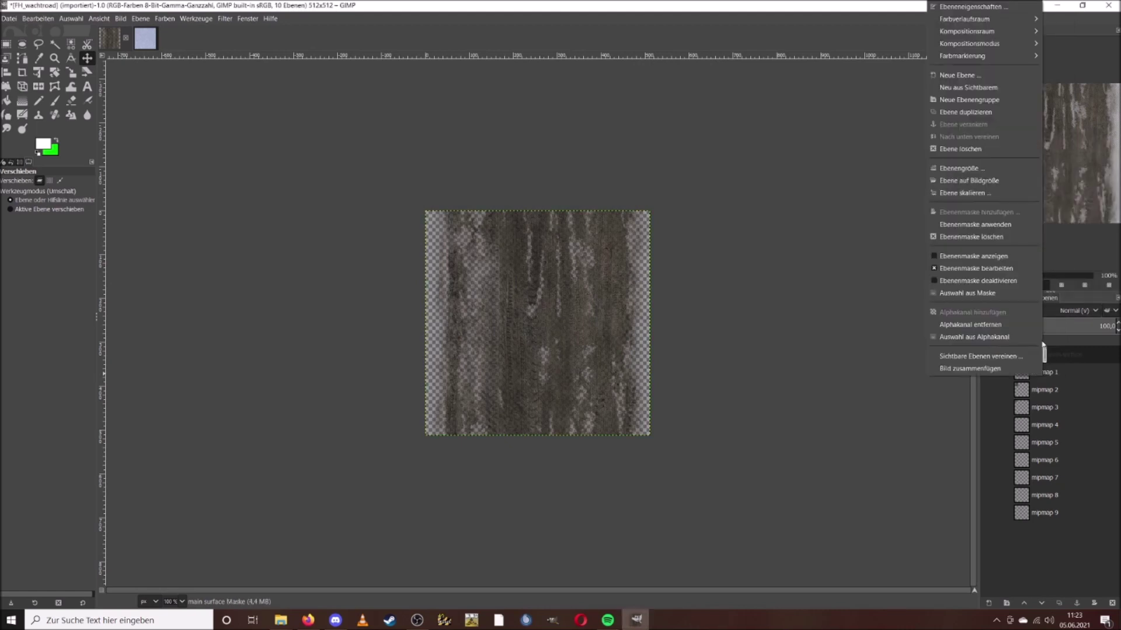
left_click(1024, 255)
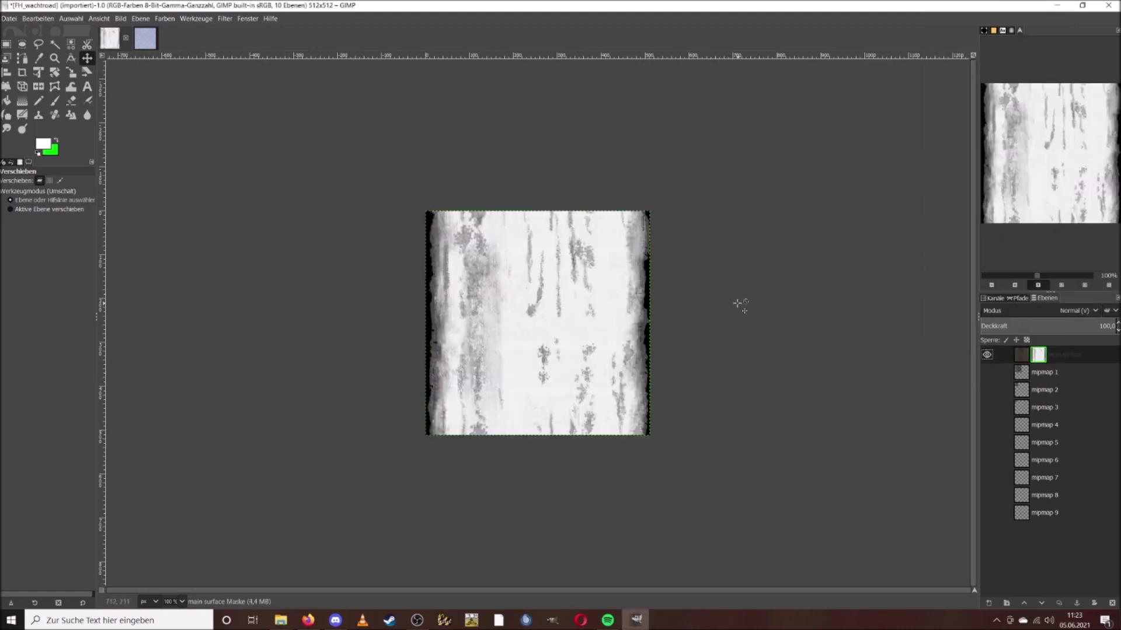
Step: Add a black, fully transparent layer mask to the ice texture layer
key("alt+2")
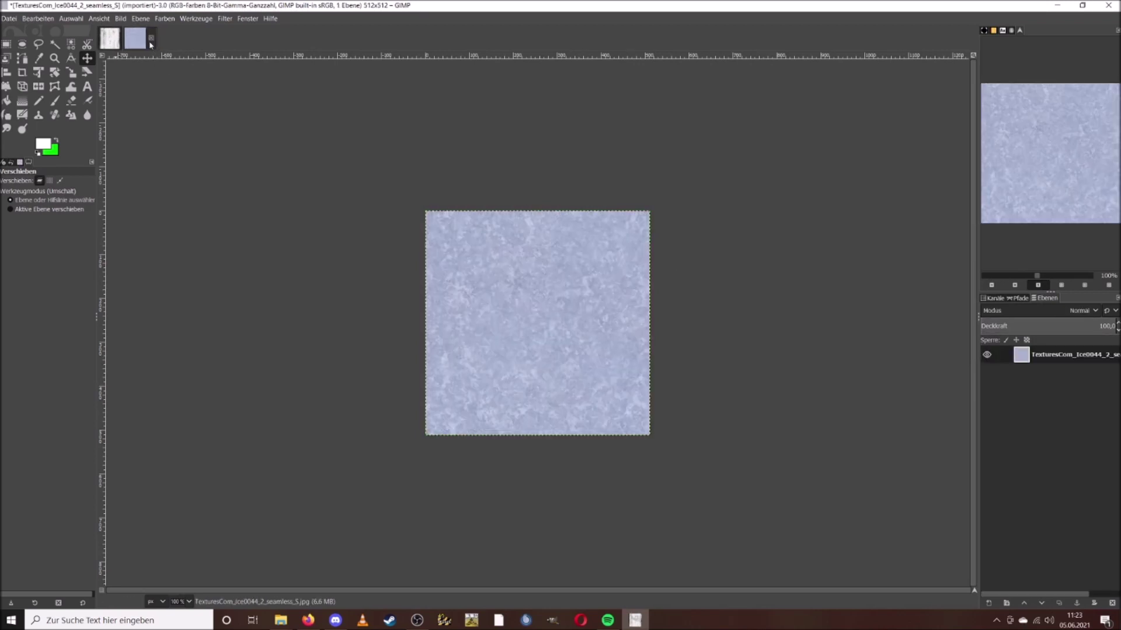
right_click(1085, 412)
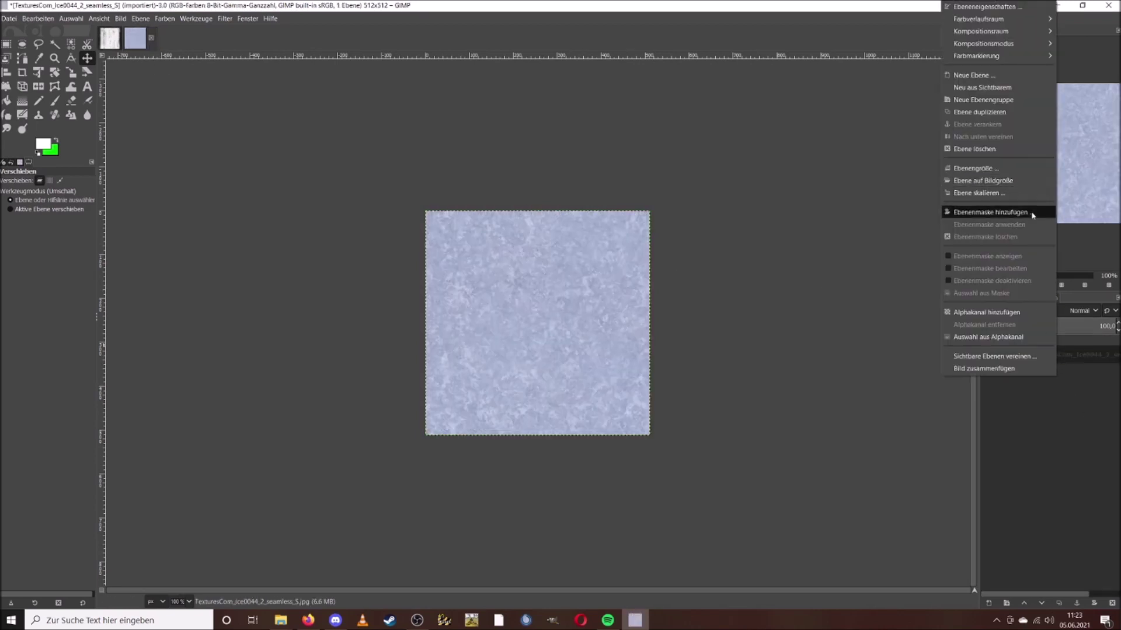
left_click(986, 213)
left_click(1048, 296)
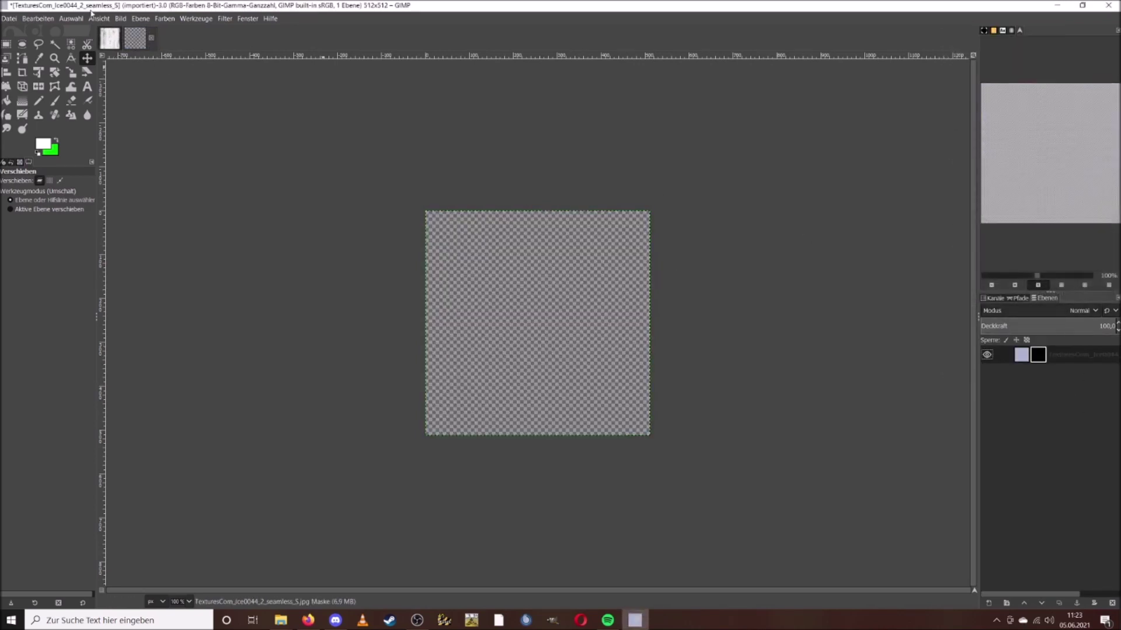
Step: Copy the main surface mask from the road image, paste it into the ice layer's mask and anchor the floating selection
left_click(104, 38)
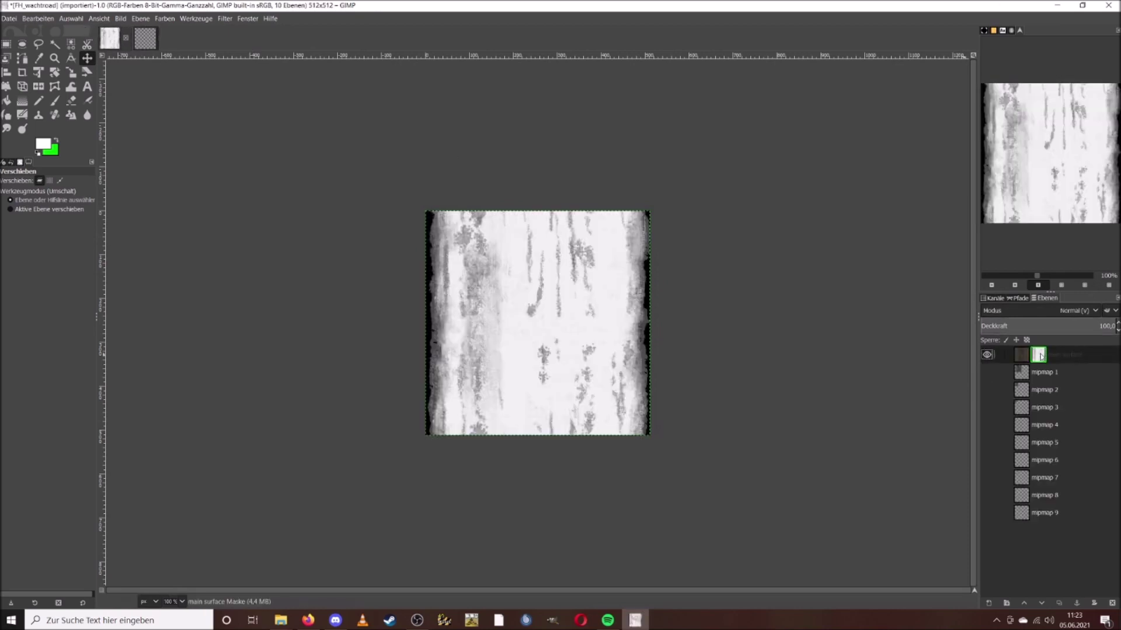
left_click(145, 38)
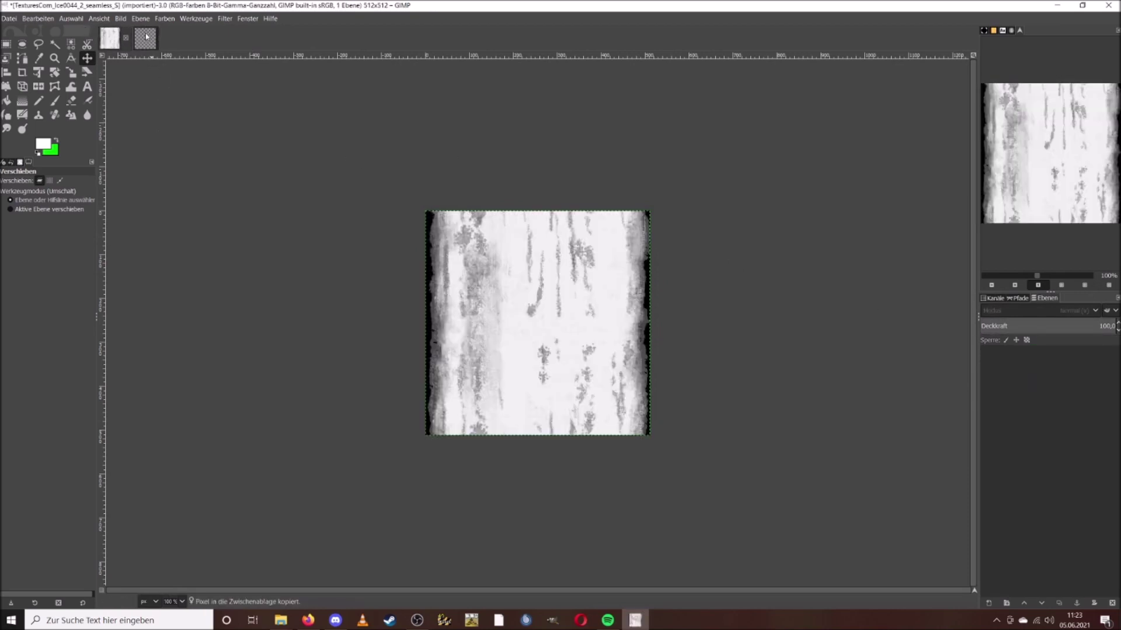
key("ctrl+v")
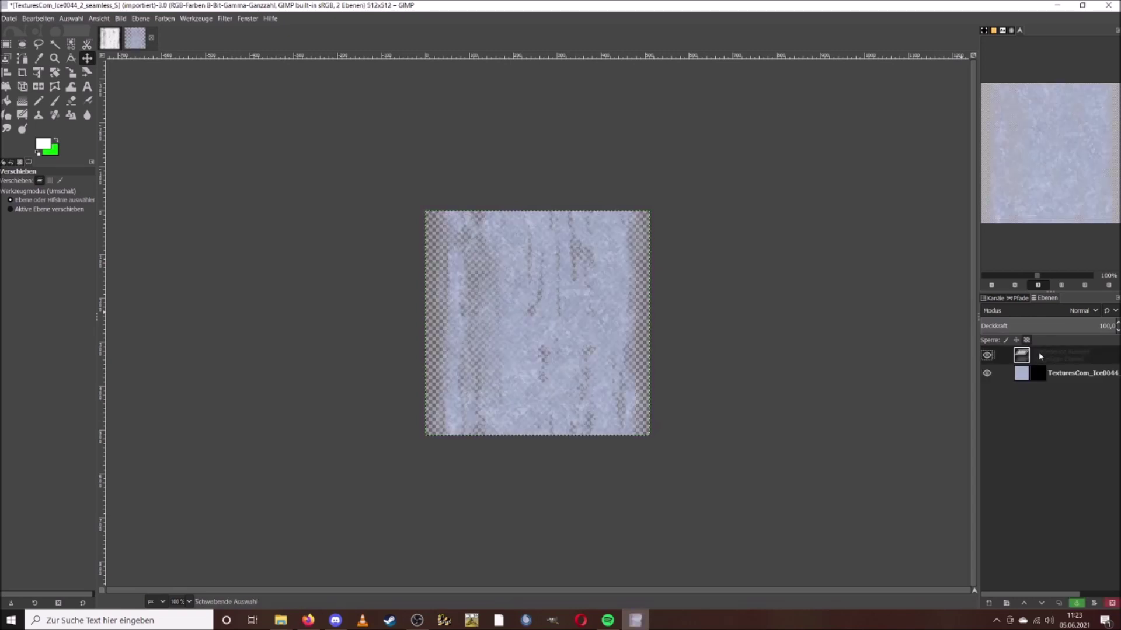
right_click(1046, 357)
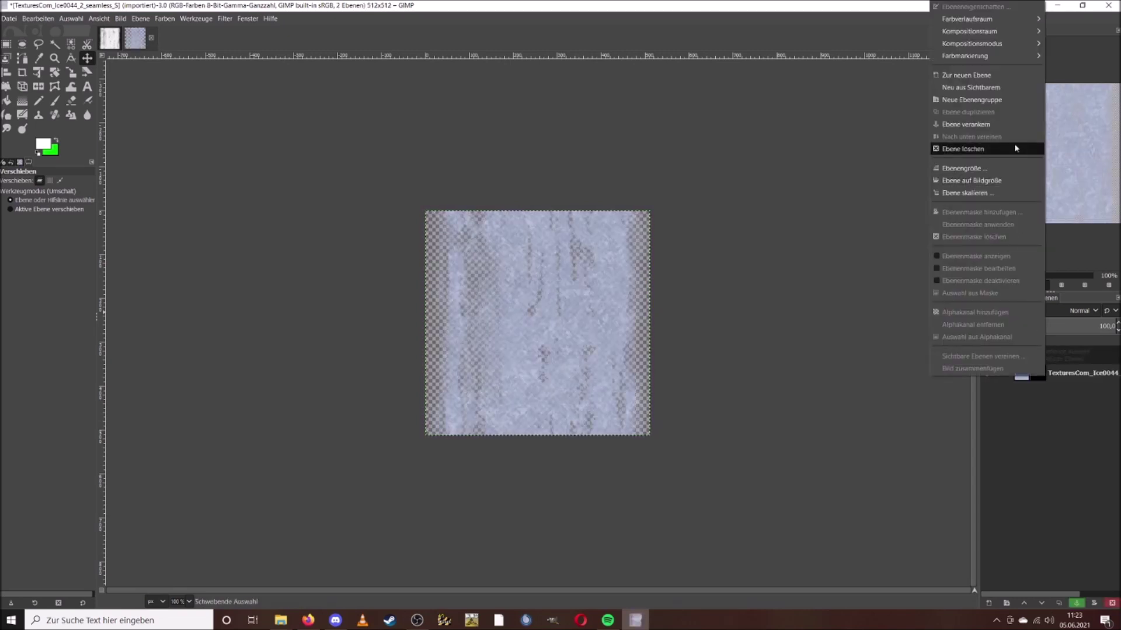
left_click(1016, 123)
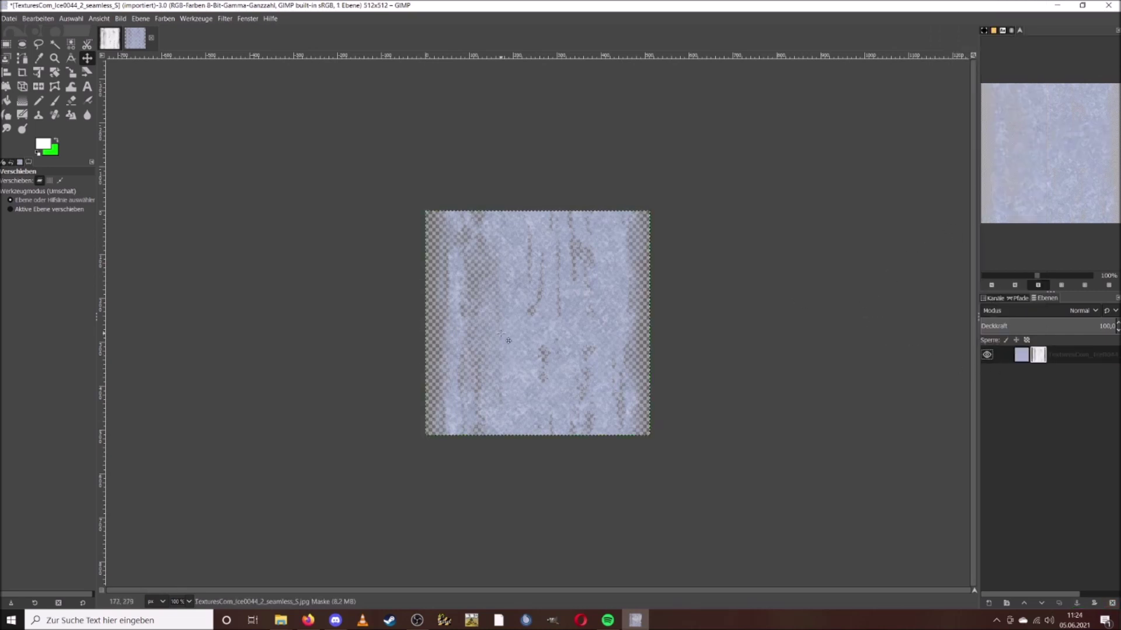
Step: Compare the road and ice images, and turn off the mask display on the road's main surface layer
left_click(109, 41)
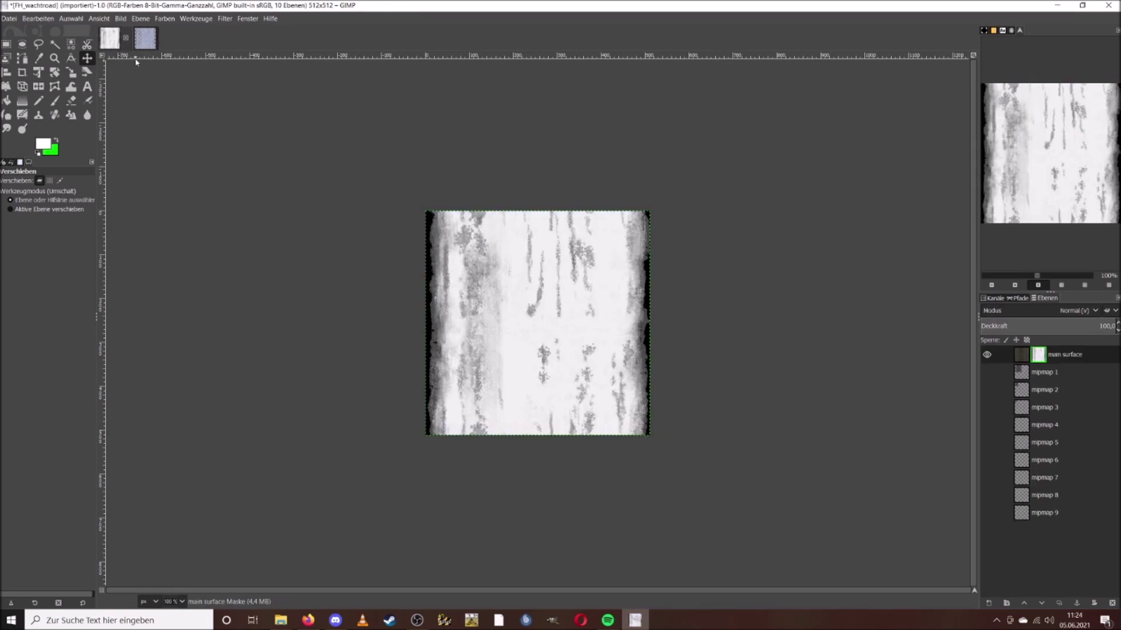
left_click(139, 42)
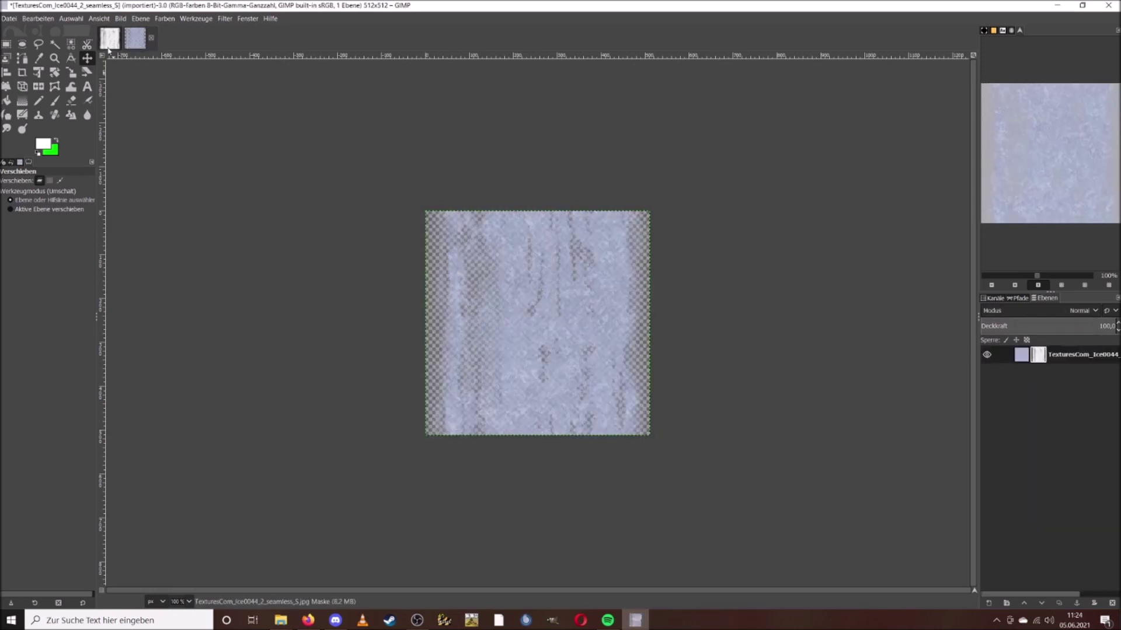
left_click(109, 47)
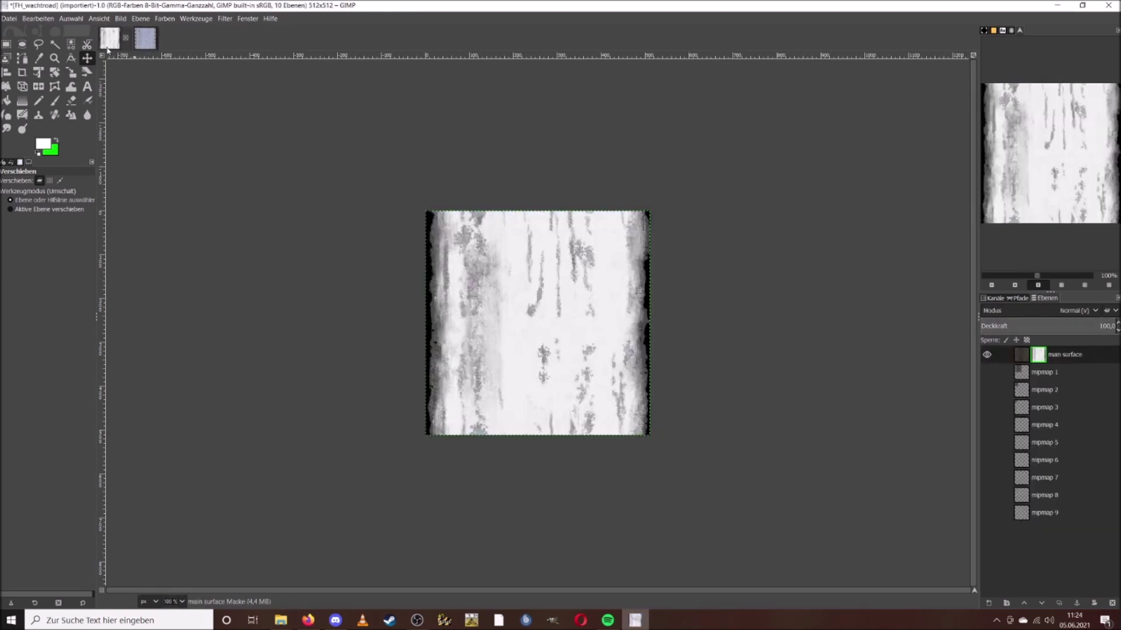
right_click(1038, 356)
left_click(968, 256)
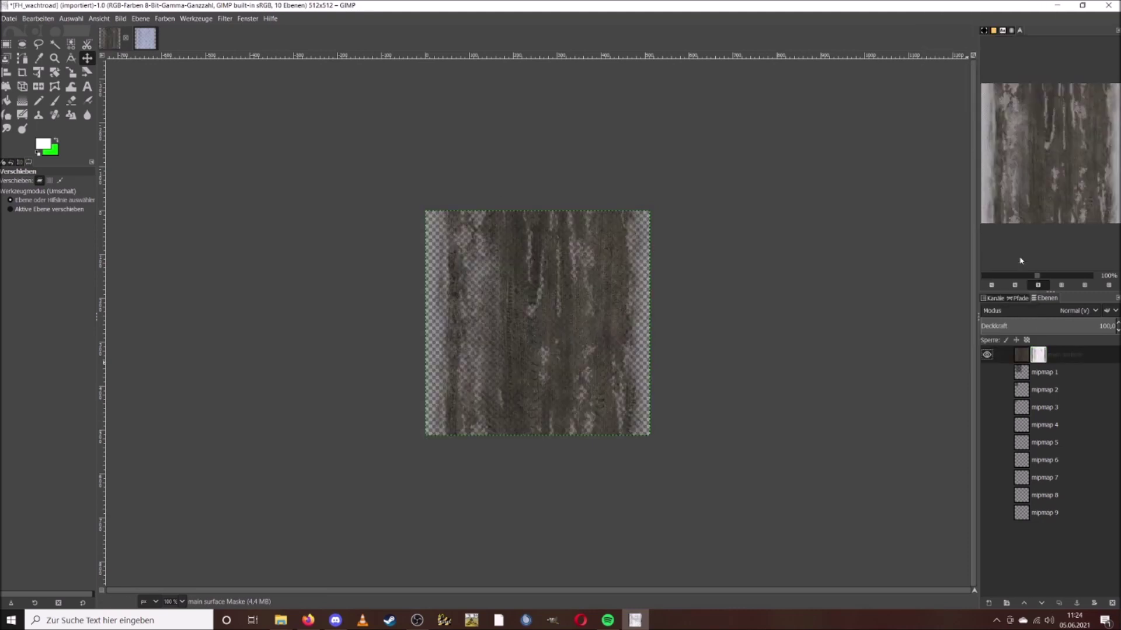
Step: Return to the ice texture image and apply the layer mask to its layer
left_click(145, 39)
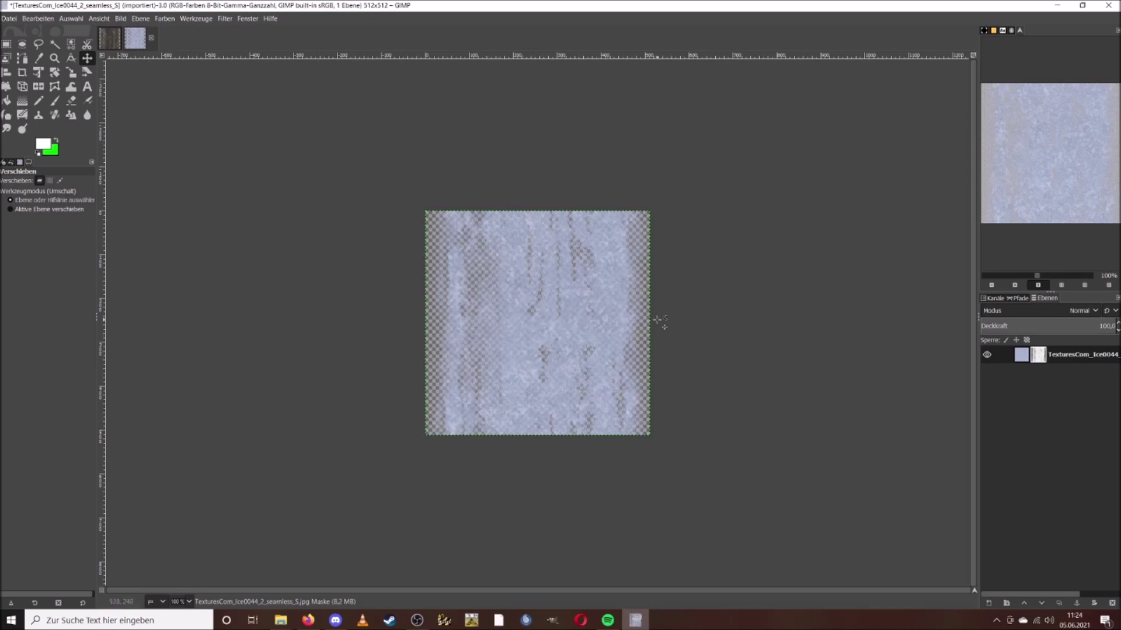
right_click(1038, 356)
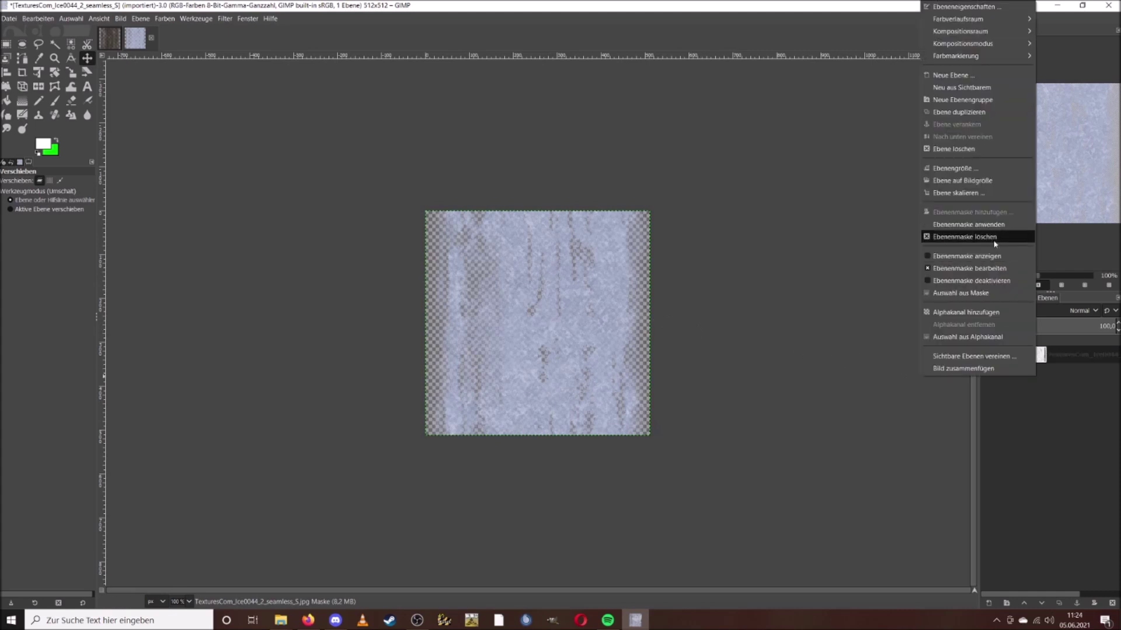
left_click(995, 224)
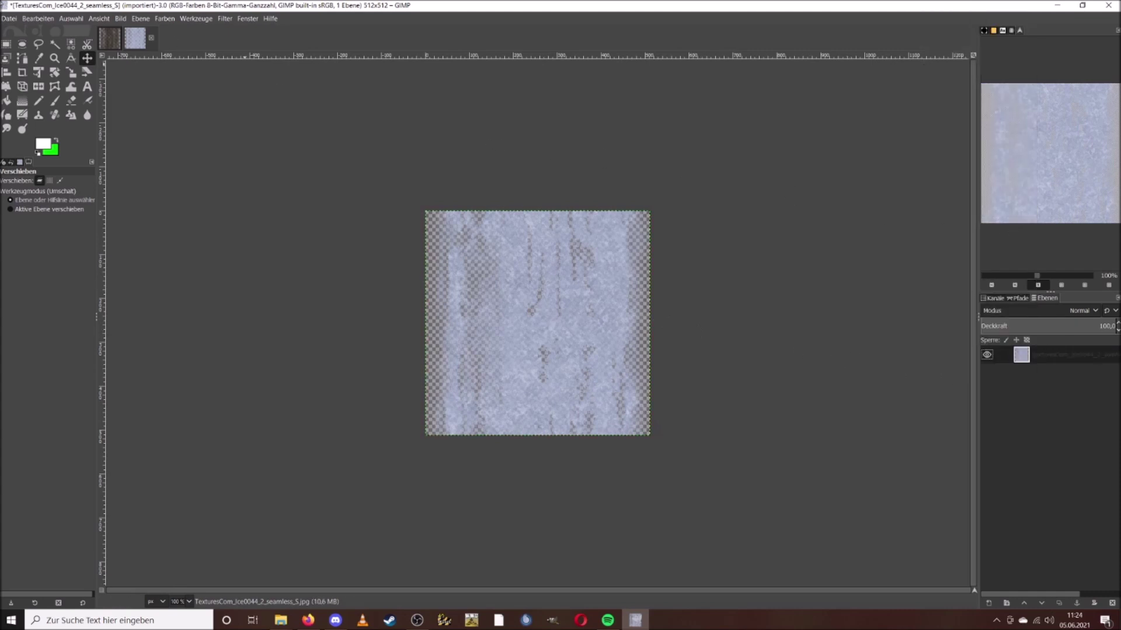
Step: Start exporting the masked ice texture to the opmars textures folder under the file name opmars_snowroad.dds
left_click(10, 20)
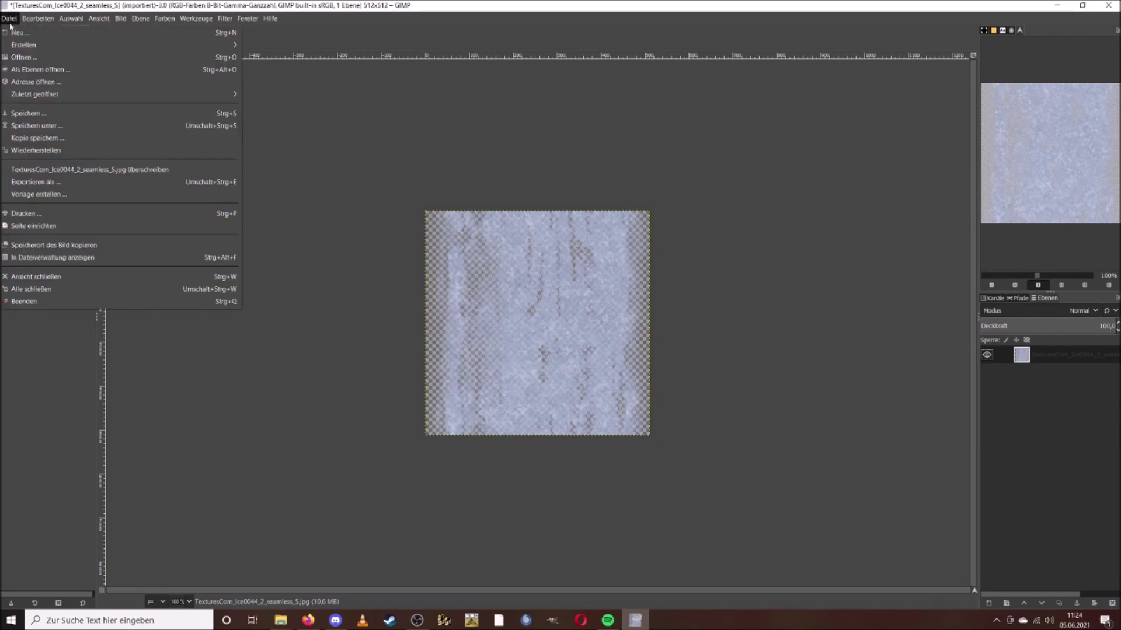
left_click(59, 181)
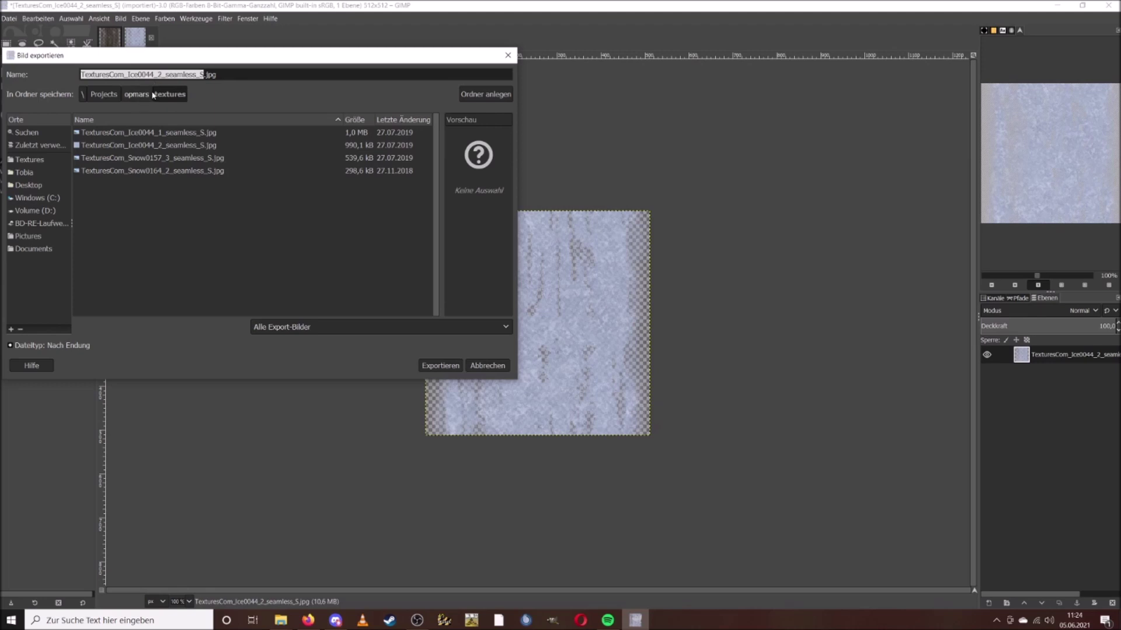
type("opmars")
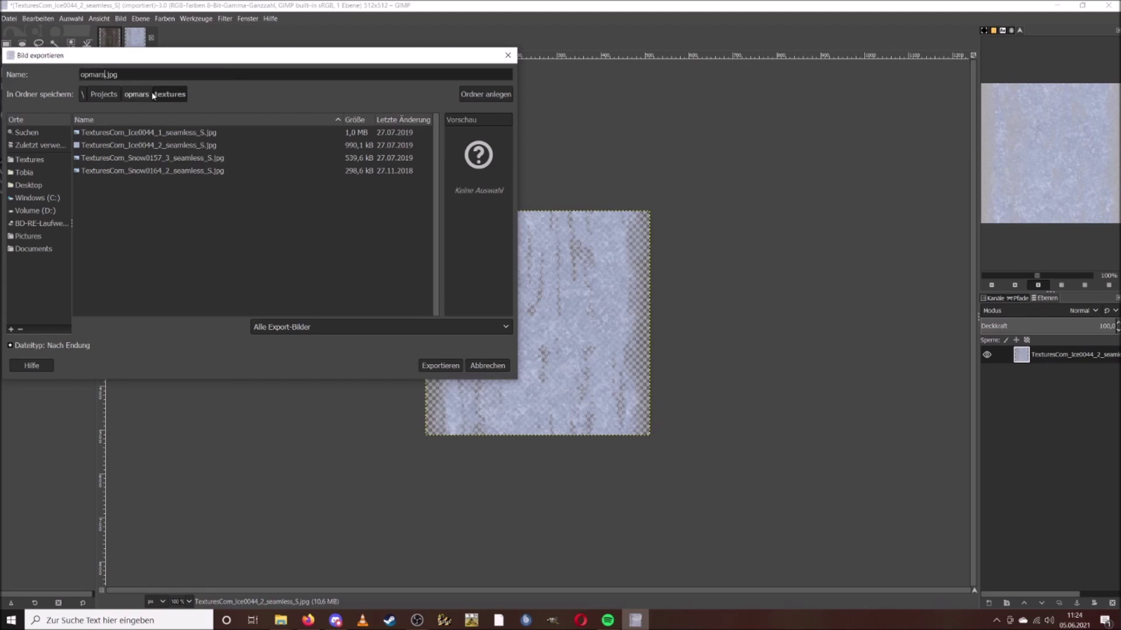
type("_roadbig")
key("BackSpace")
key("BackSpace")
key("BackSpace")
key("BackSpace")
key("BackSpace")
key("BackSpace")
key("BackSpace")
type("snowroad")
double_click(159, 71)
type("dds")
left_click(426, 365)
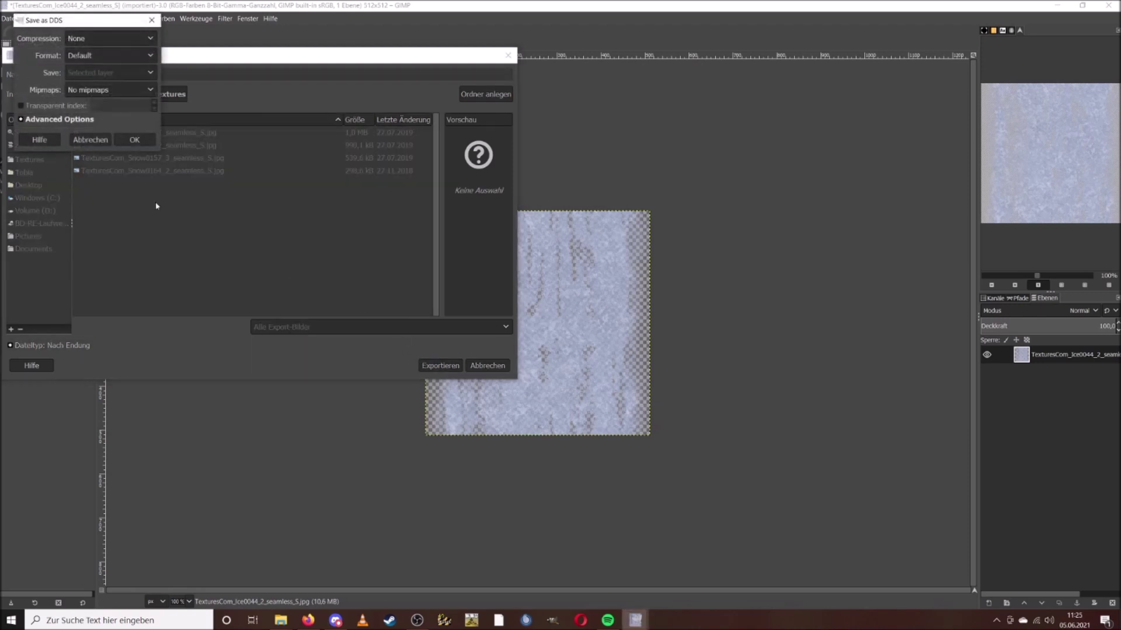
Step: Save the DDS file with generated mipmaps and BC3 / DXT5 compression
left_click(98, 91)
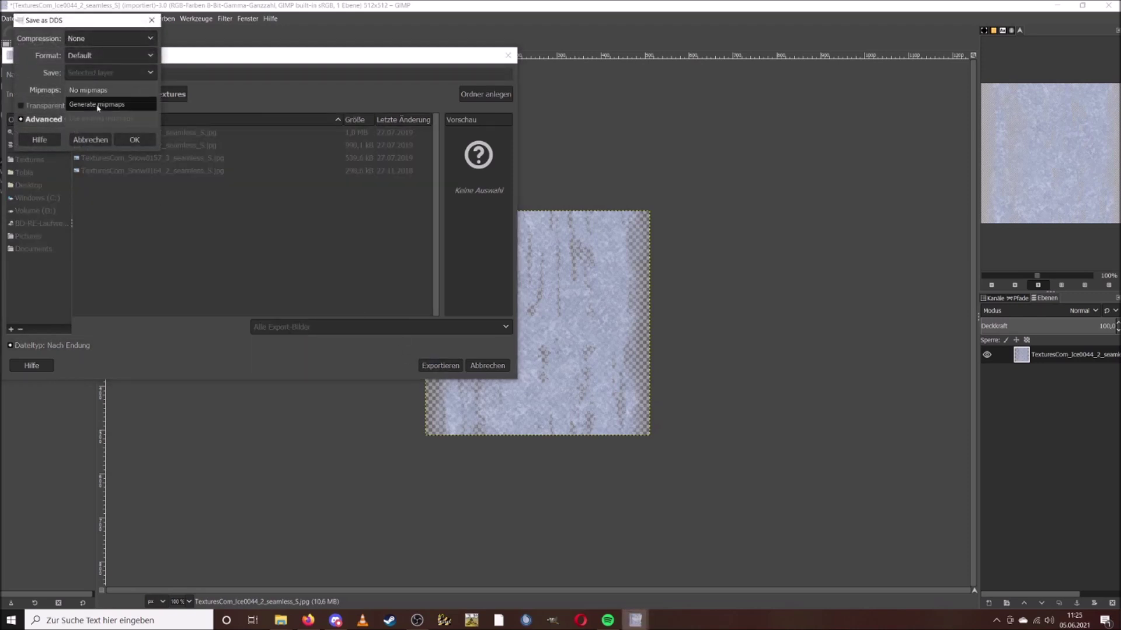
left_click(94, 104)
left_click(96, 38)
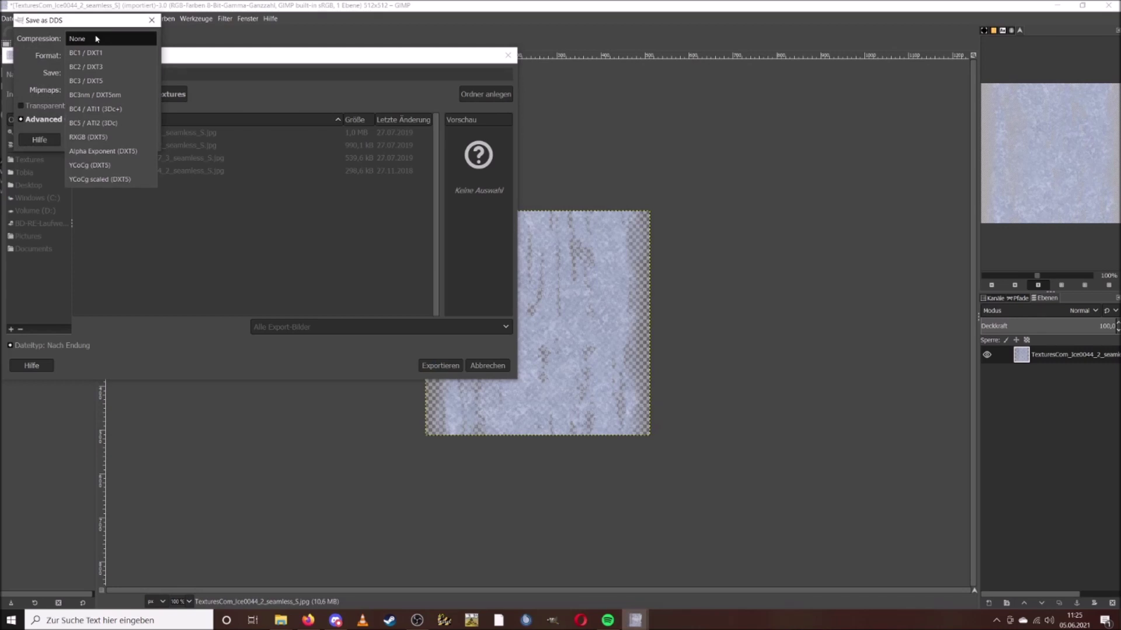
left_click(94, 81)
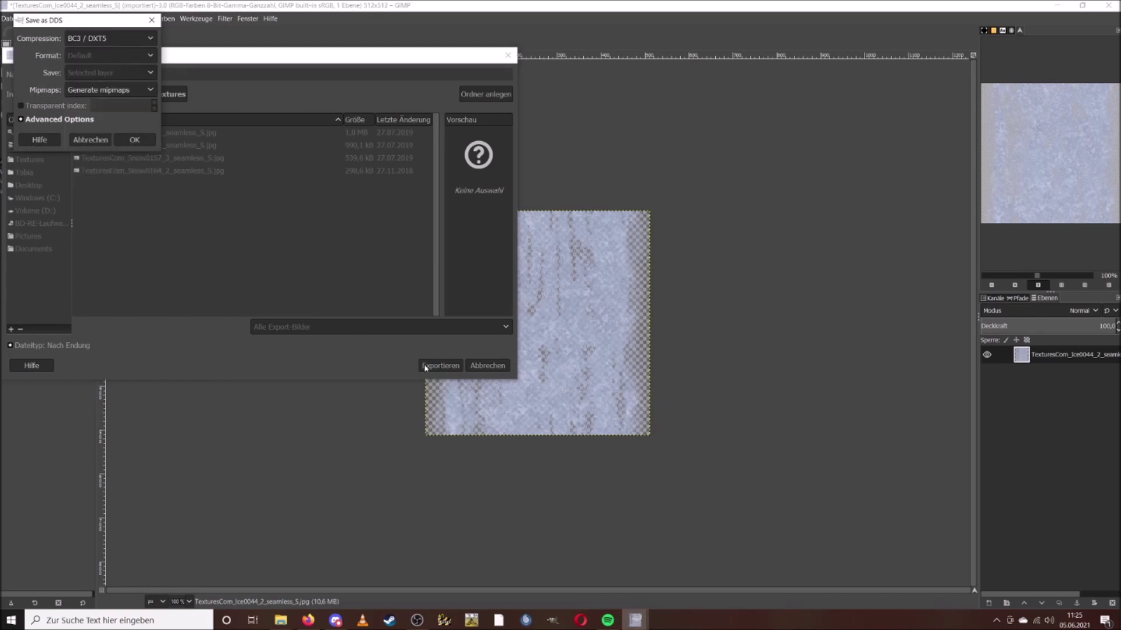
left_click(131, 140)
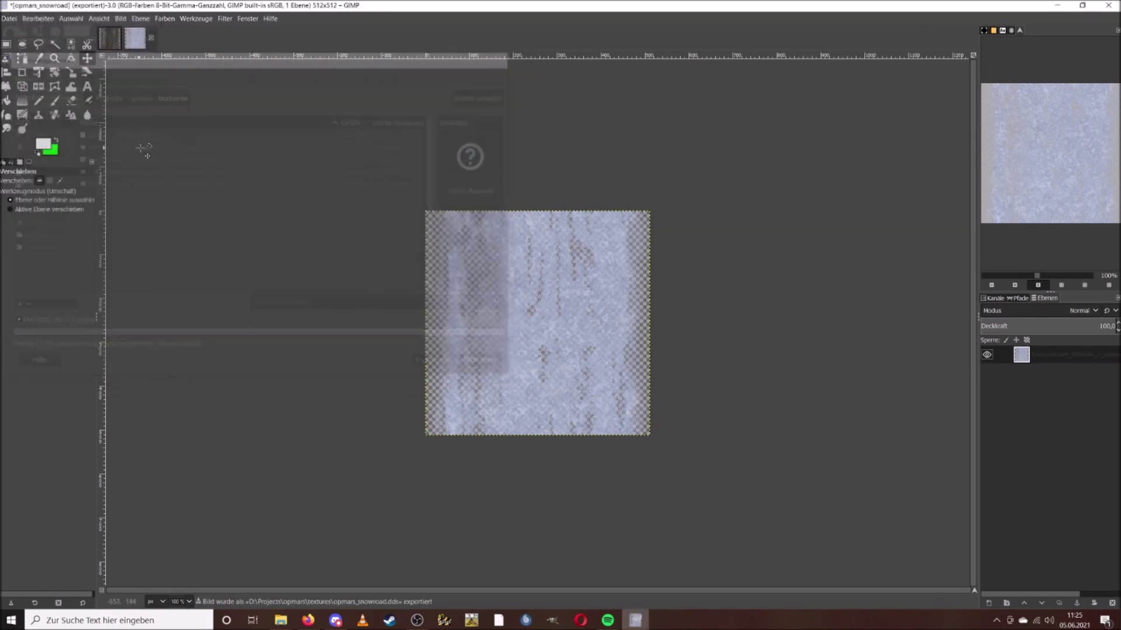
Step: Switch to the opmars File Explorer window and open the textures folder
mouse_move(280, 620)
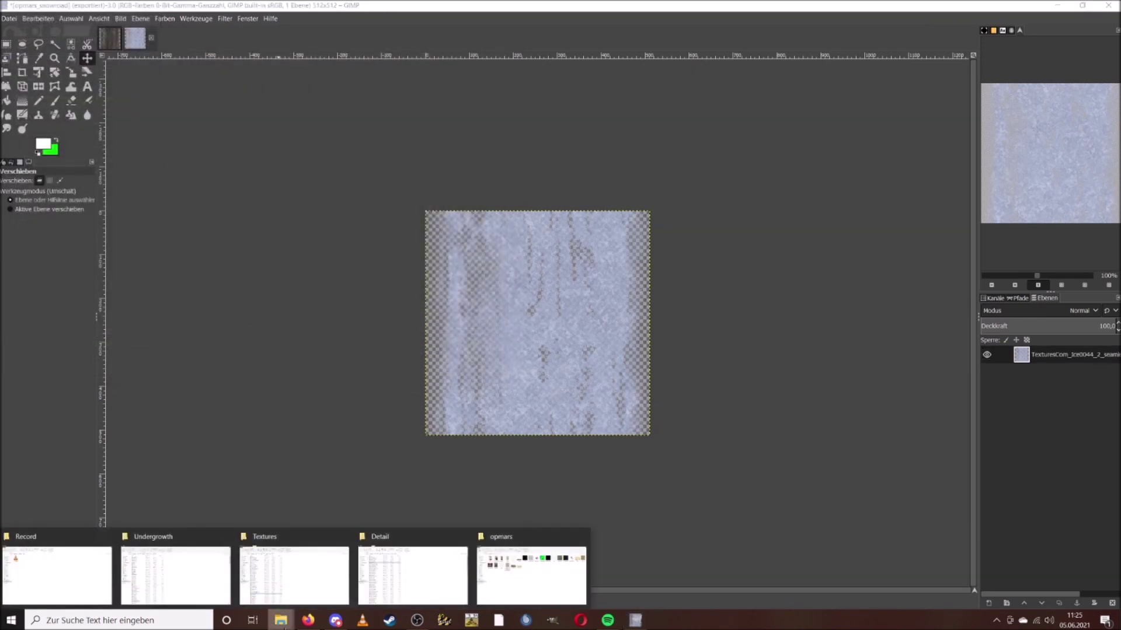
left_click(528, 572)
double_click(312, 145)
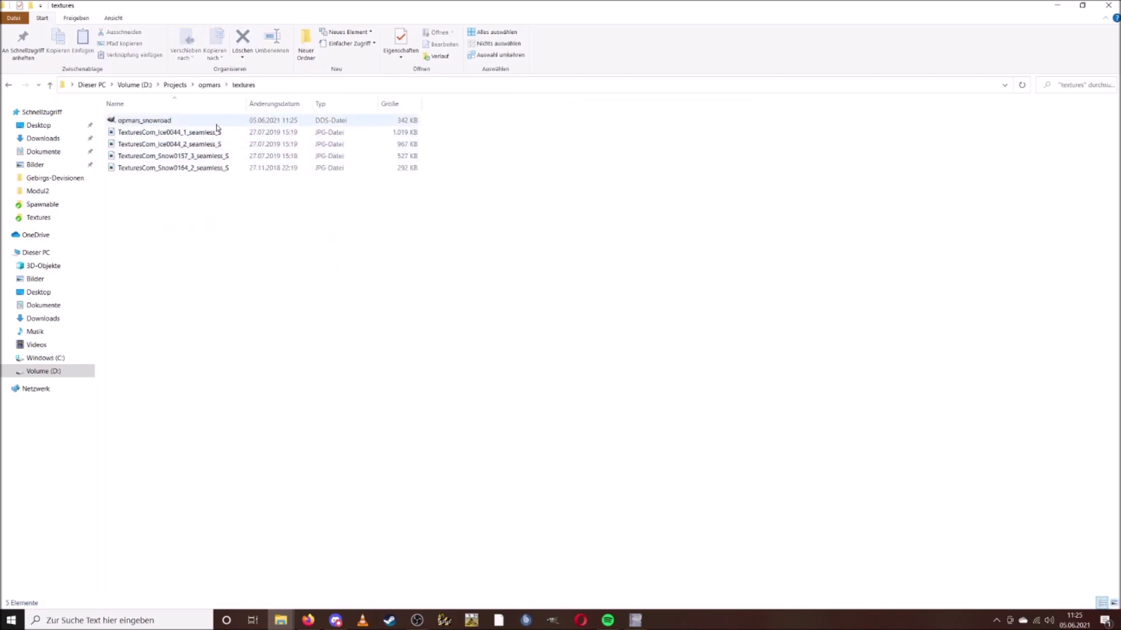
Step: Bring up the fh2 Objects\Roads\Textures folder window and clear the file selection
mouse_move(283, 621)
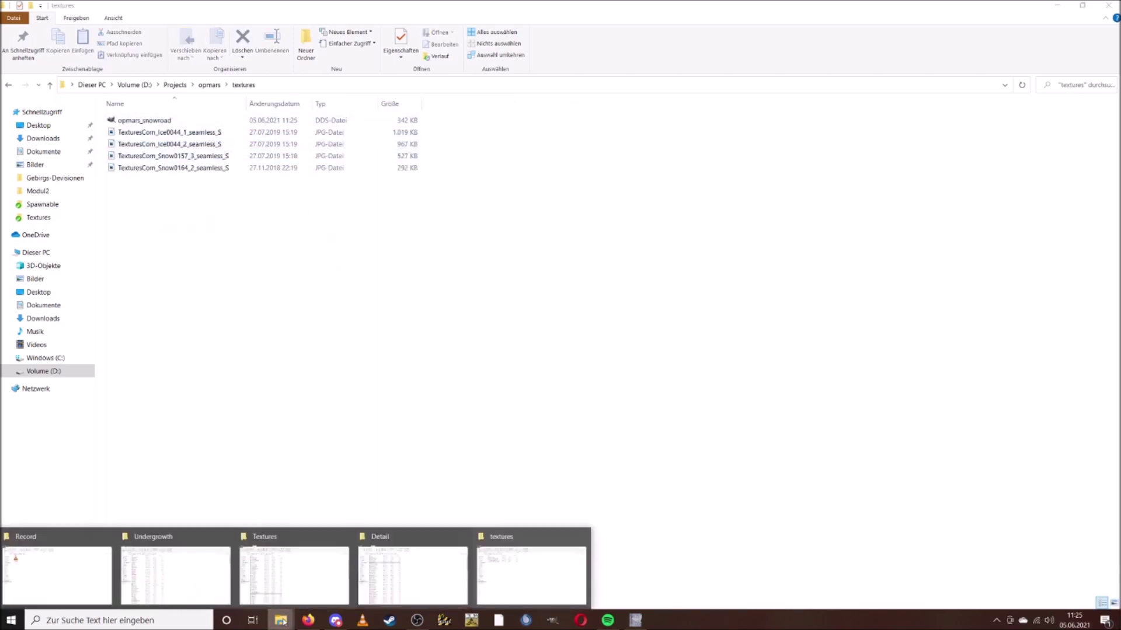
left_click(295, 578)
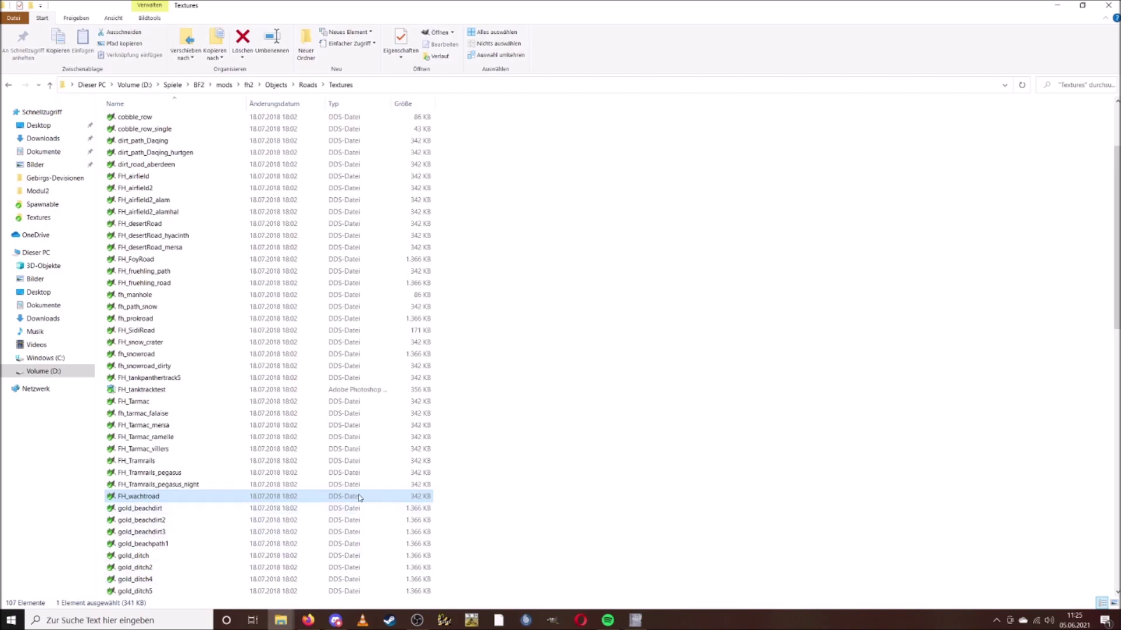
left_click(602, 402)
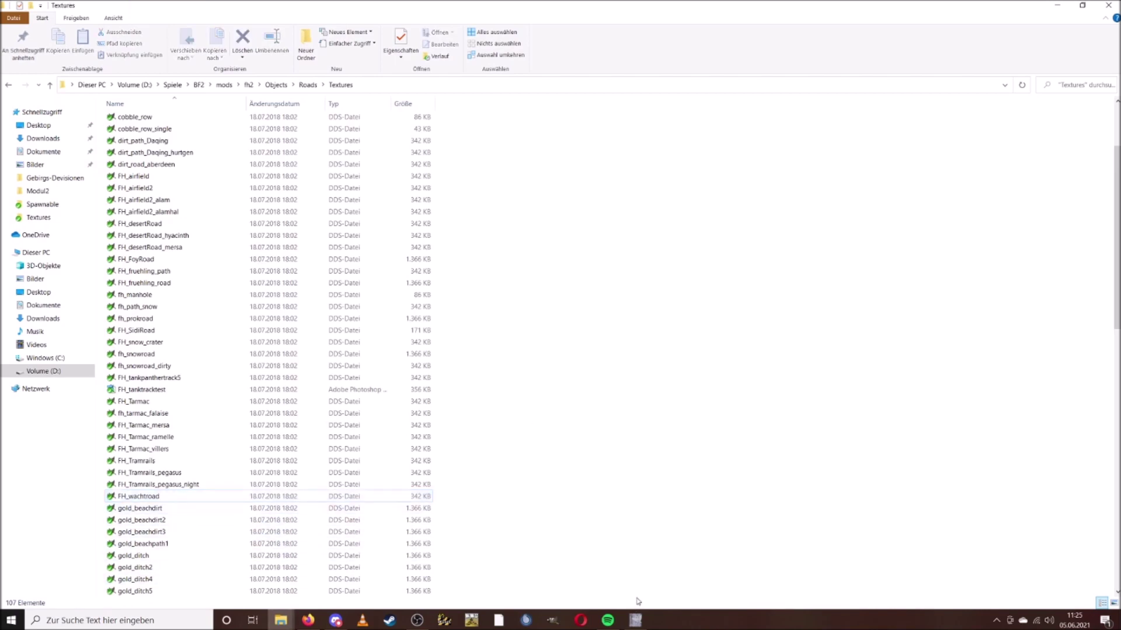
Step: Switch to GIMP and save the masked ice image as opmars_snowroad.xcf in the textures folder of Projects\opmars on Volume (D:)
left_click(635, 620)
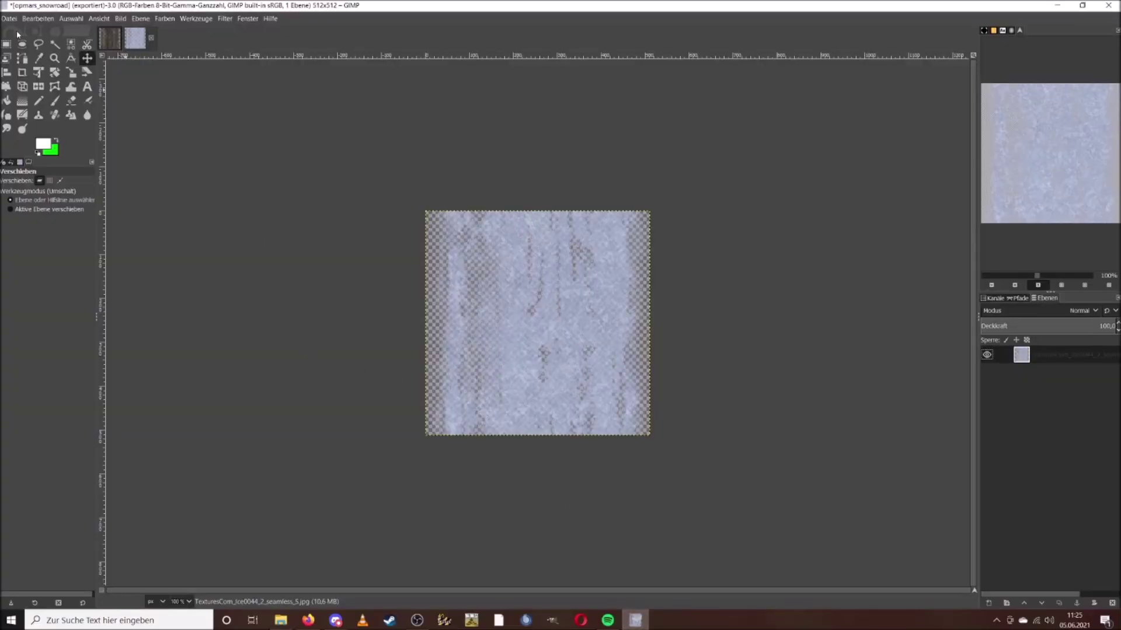
left_click(16, 21)
left_click(57, 115)
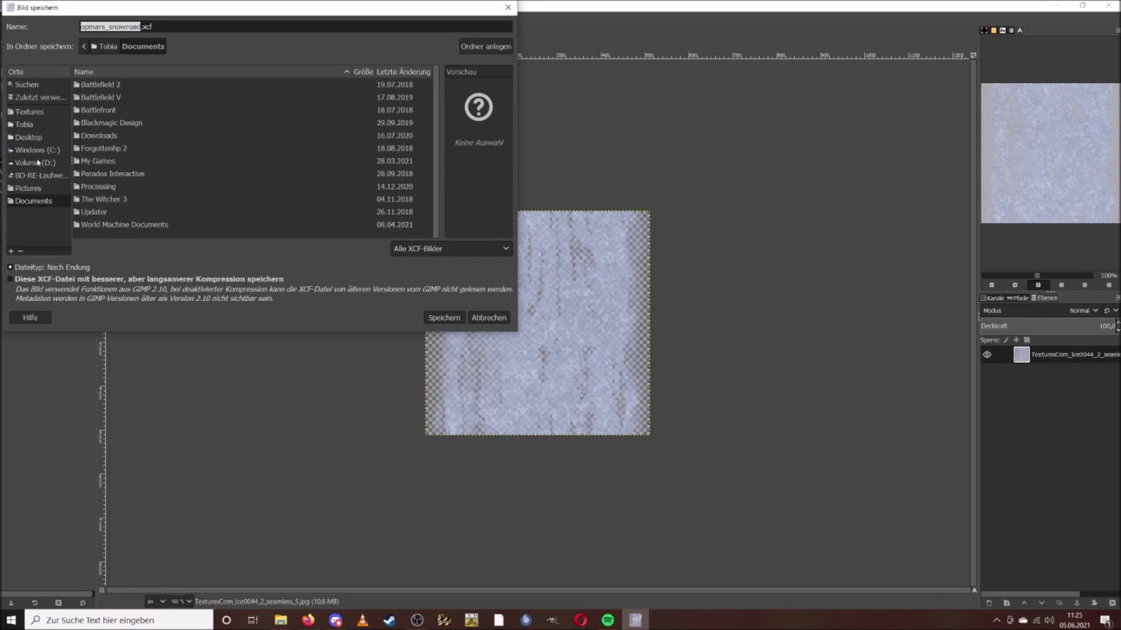
left_click(38, 163)
double_click(105, 137)
scroll(162, 175, "down", 5)
scroll(162, 176, "down", 5)
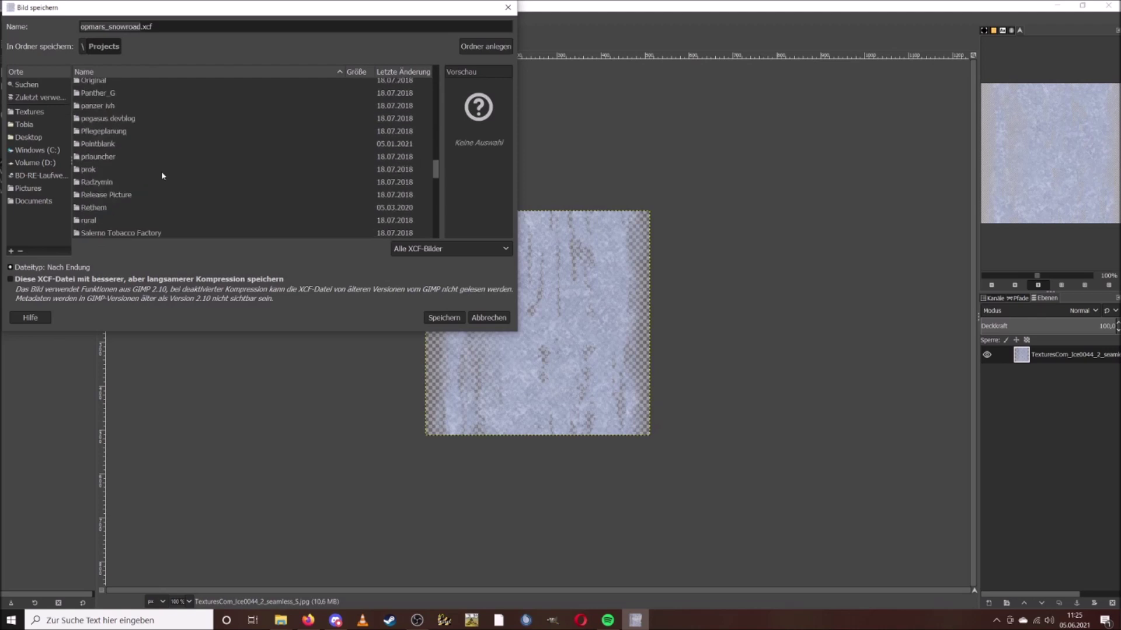
scroll(162, 176, "down", 2)
scroll(163, 176, "up", 4)
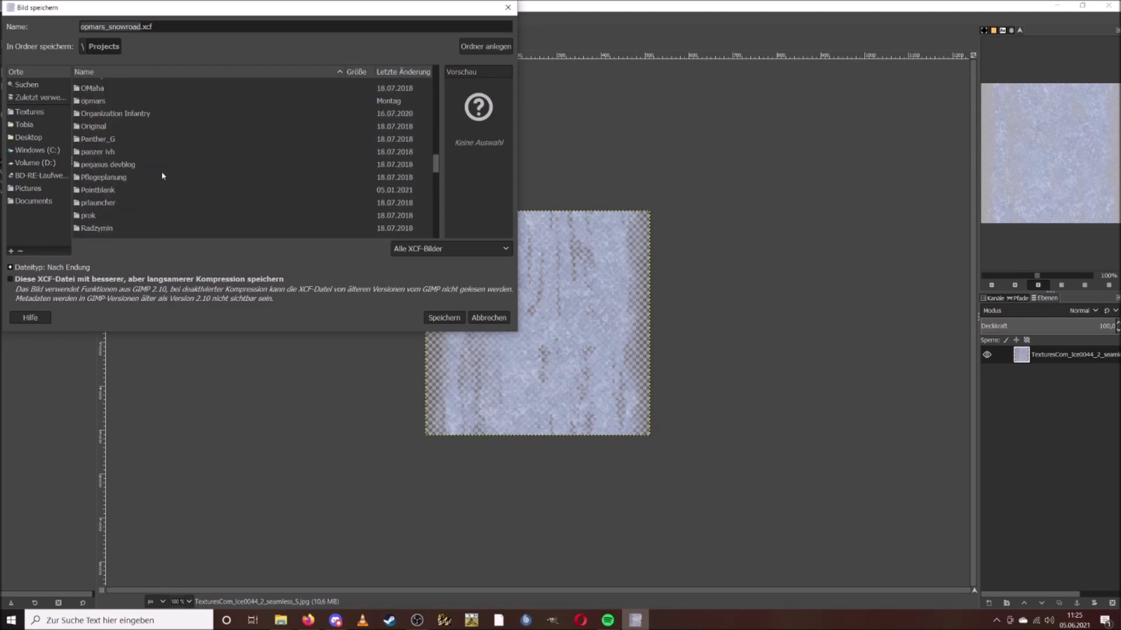
double_click(126, 101)
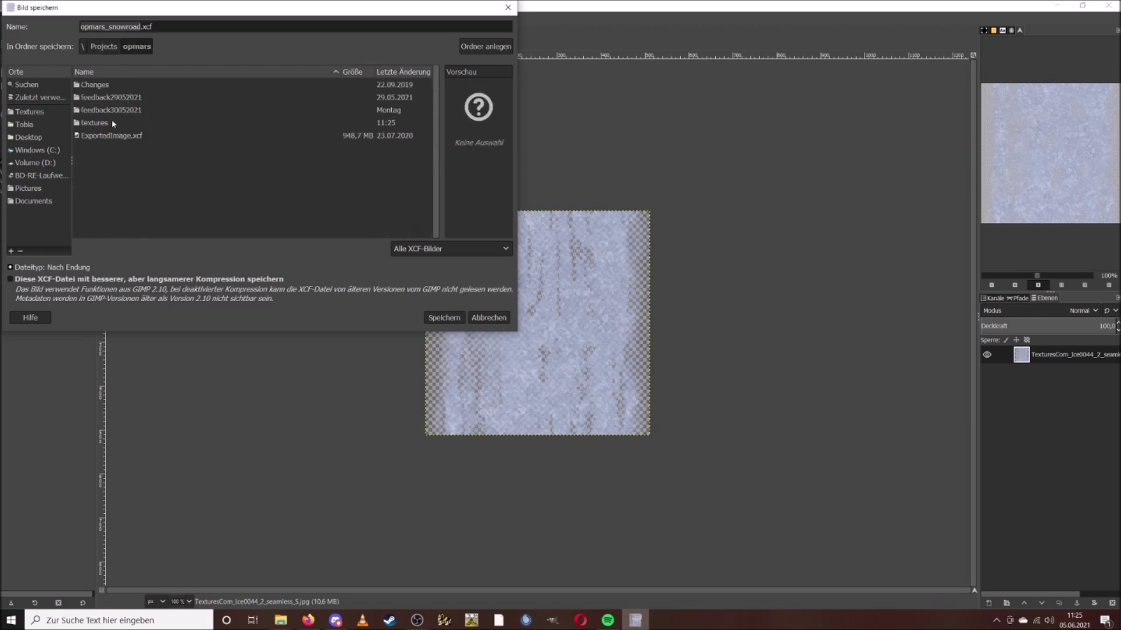
double_click(117, 123)
left_click(447, 317)
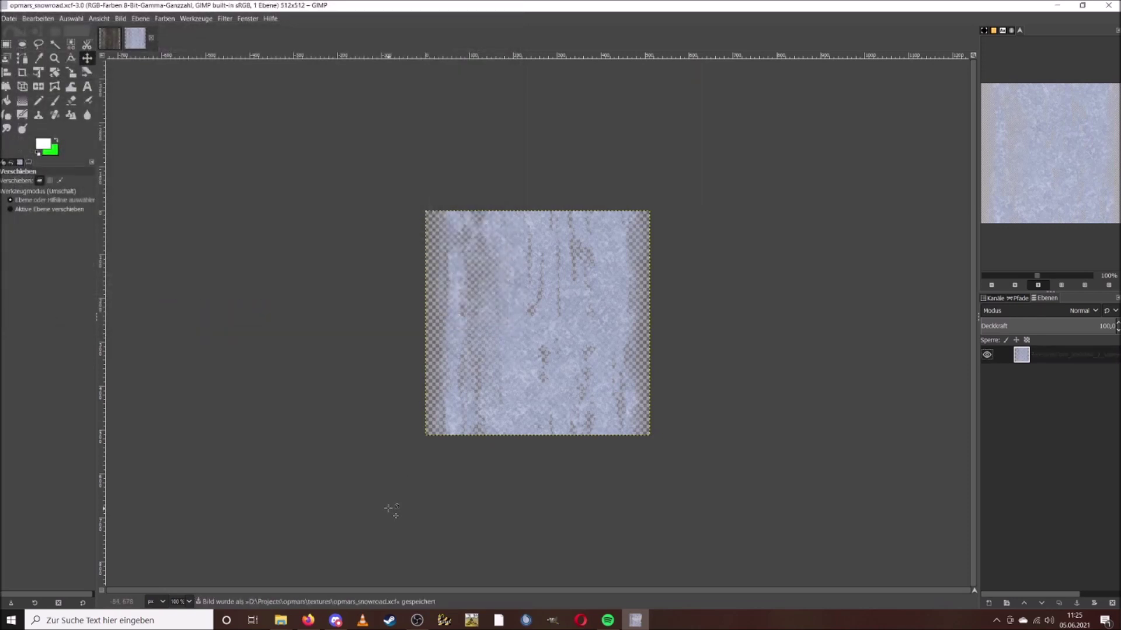
Step: Bring up the terrain Detail textures folder window, then switch to BF2Editor with the operation_mars level
mouse_move(281, 620)
left_click(415, 581)
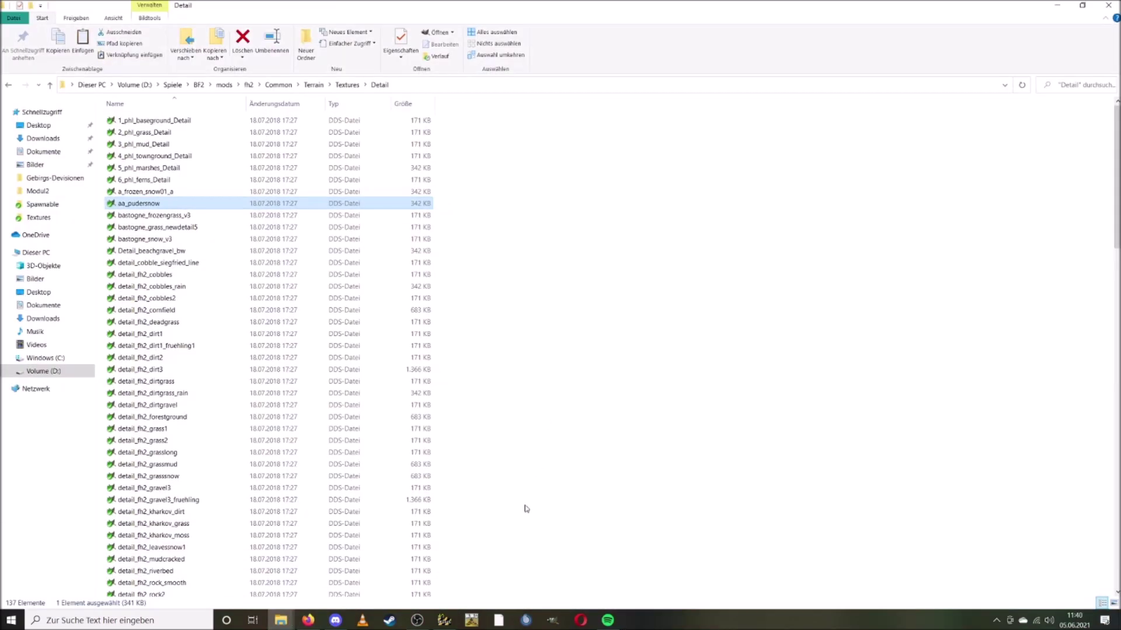
left_click(451, 625)
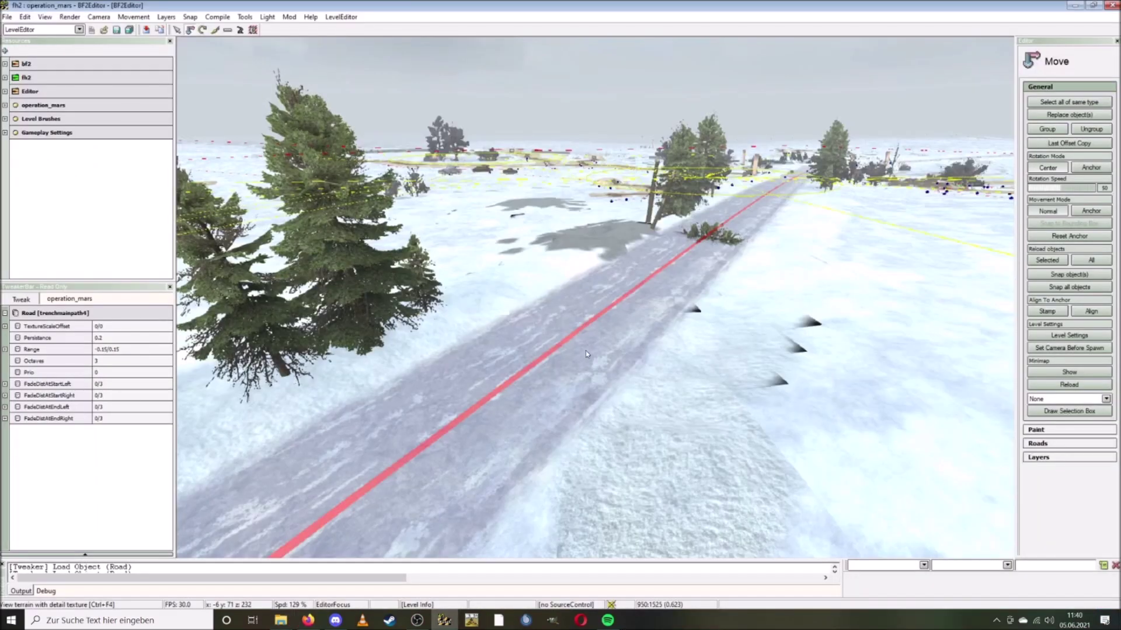
Step: Examine the snow road's texture along its course through the operation_mars level, both close up and from above
key("w")
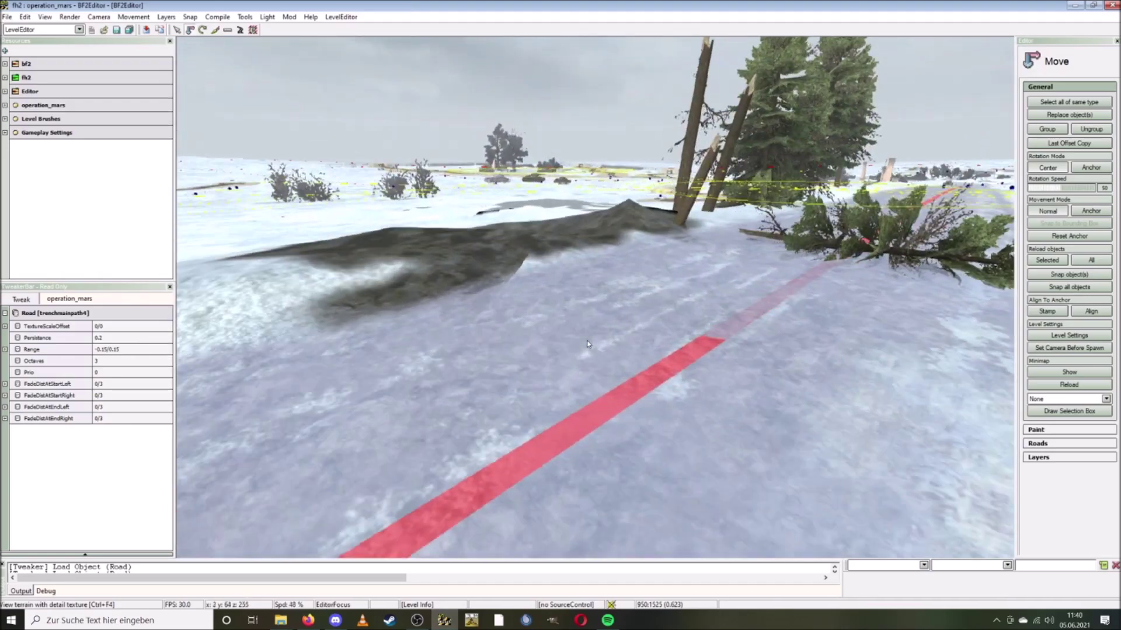
scroll(589, 344, "up", 4)
key("w")
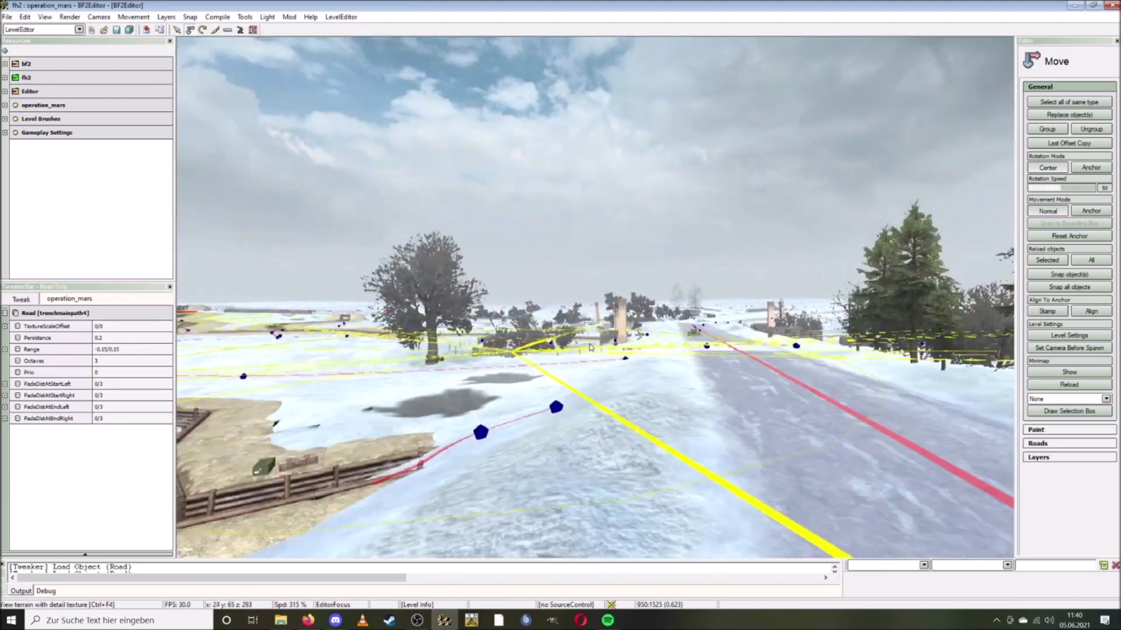
key("s")
right_click_drag(579, 362, 756, 375)
scroll(572, 373, "down", 4)
key("d")
key("w")
key("s")
key("w")
key("s")
key("ctrl+w")
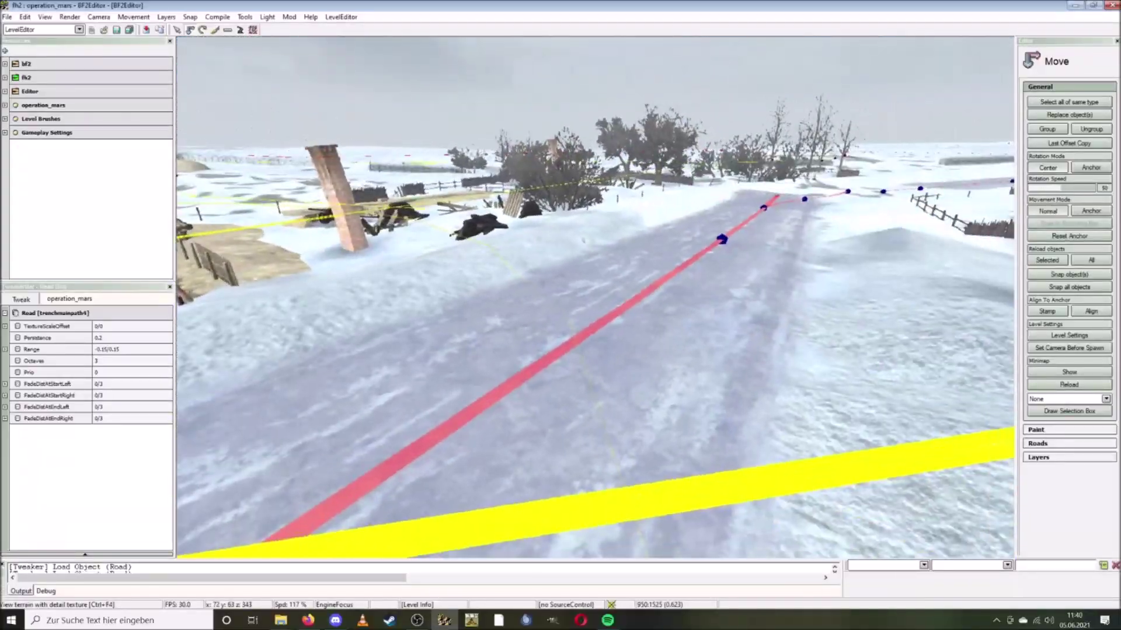
key("ctrl+w")
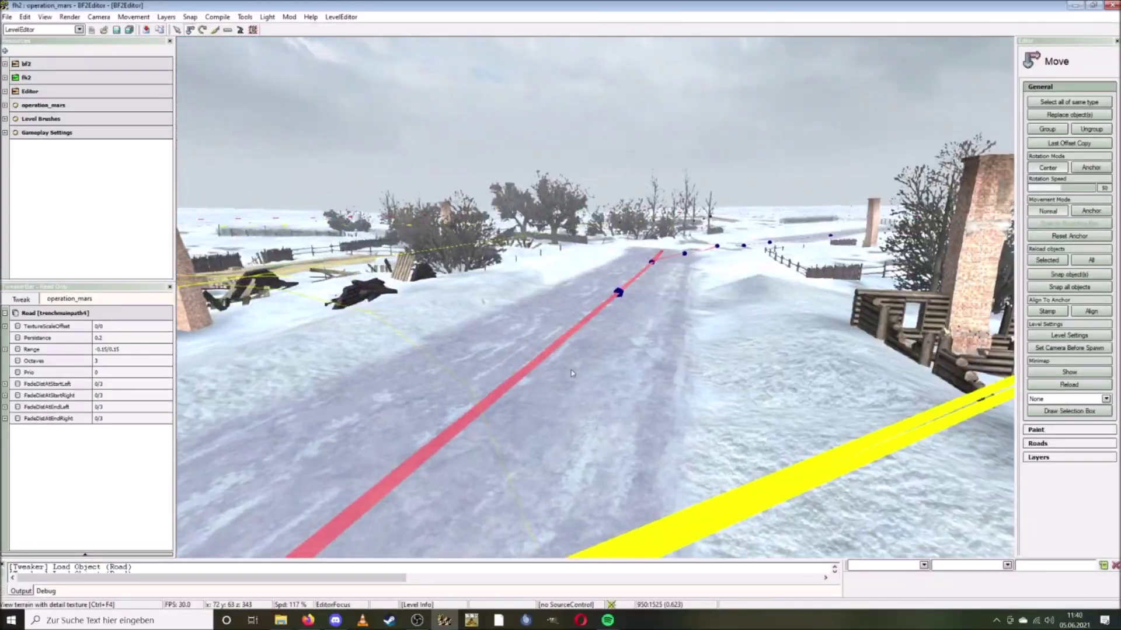
scroll(571, 373, "down", 3, "ctrl")
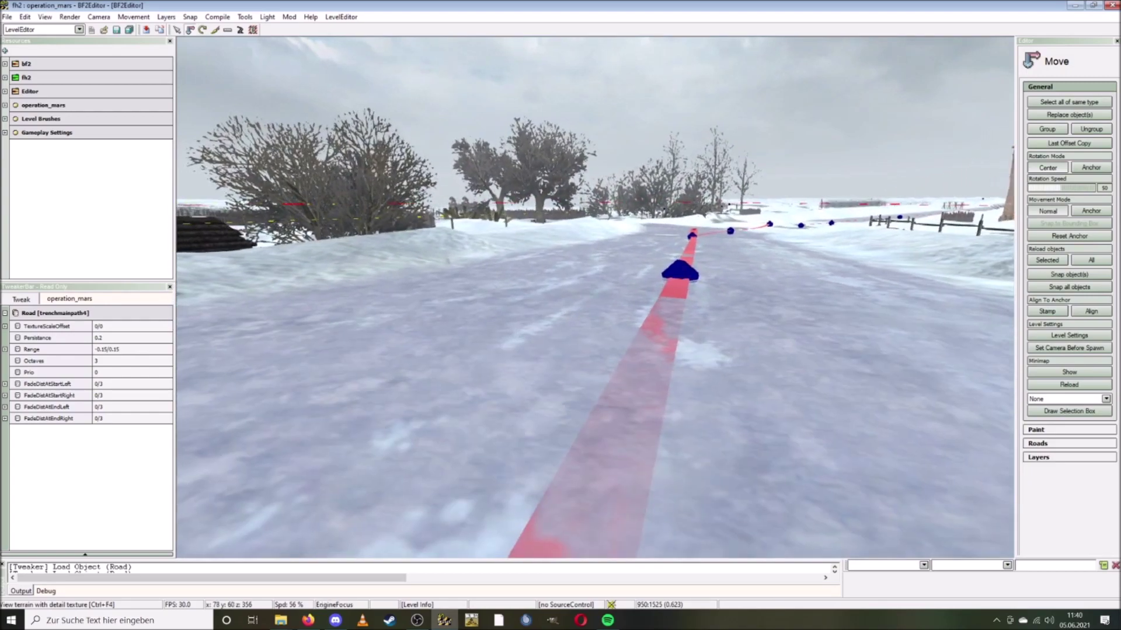
key("ctrl+a")
key("ctrl+s")
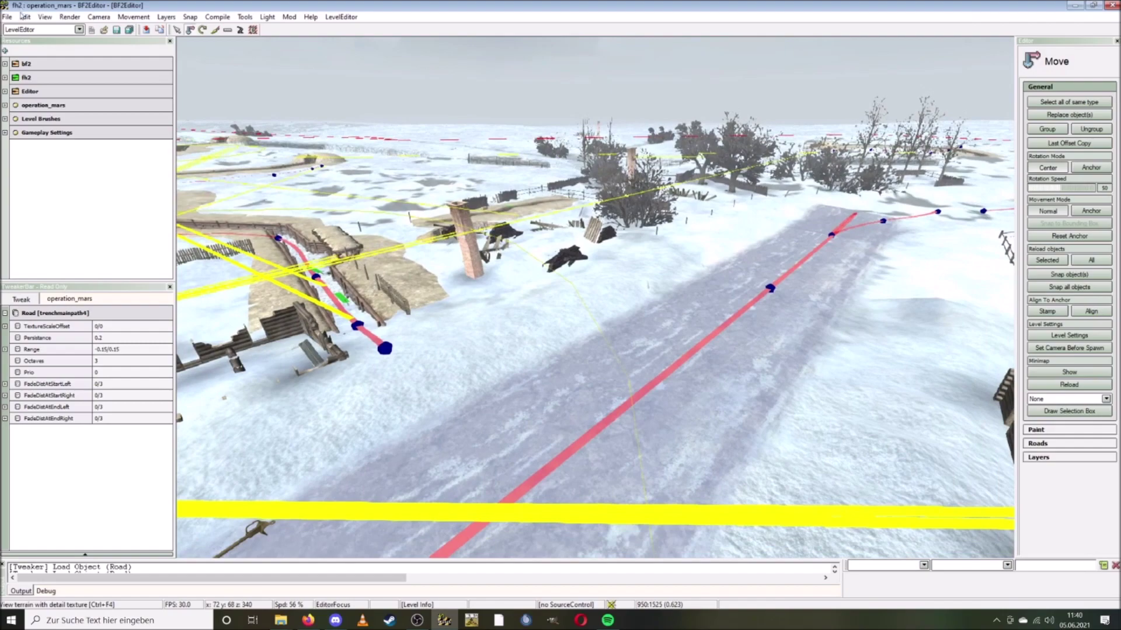
Step: Turn on undergrowth drawing and move close to the snow chunks beside the road
left_click(67, 18)
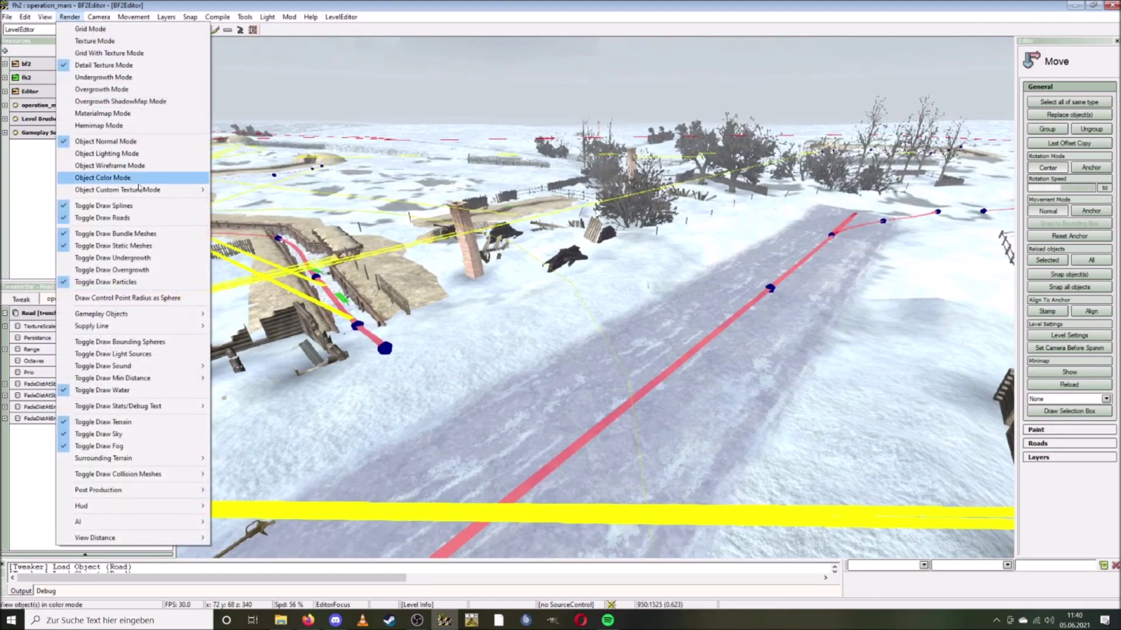
left_click(112, 258)
key("ctrl+w")
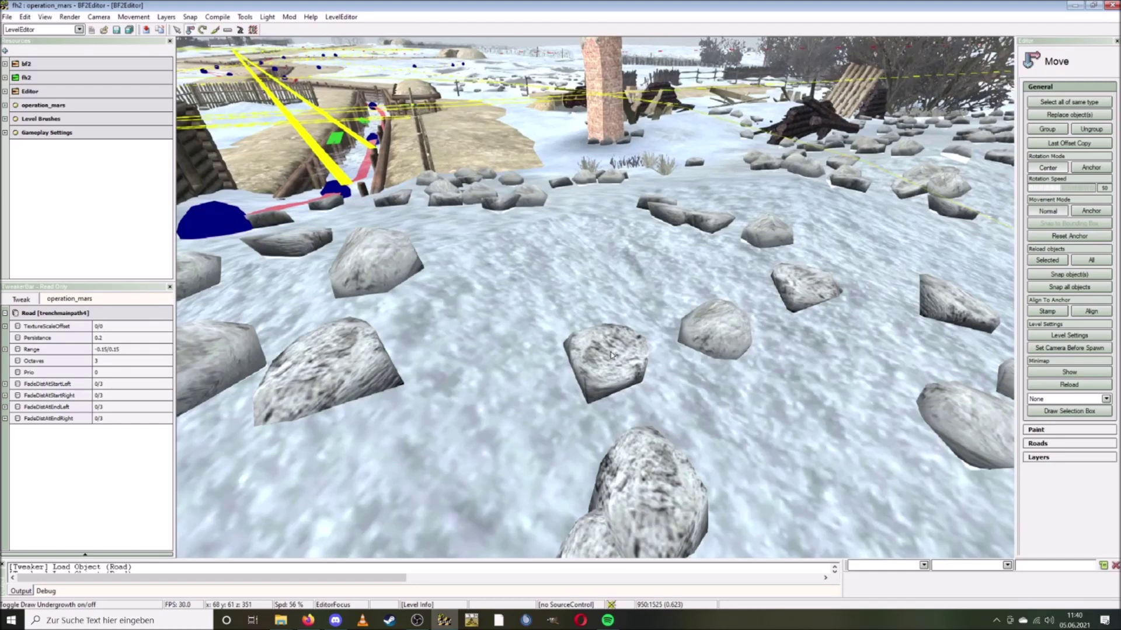
Step: Change from LevelEditor to TerrainEditor and activate the Undergrowth mode
left_click(51, 29)
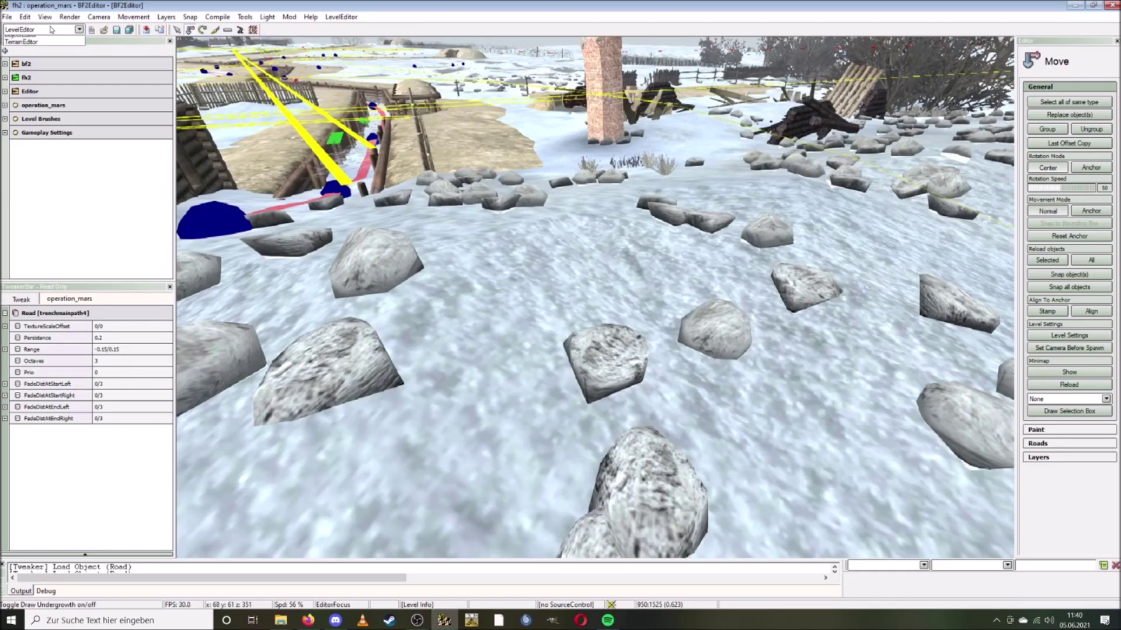
left_click(32, 67)
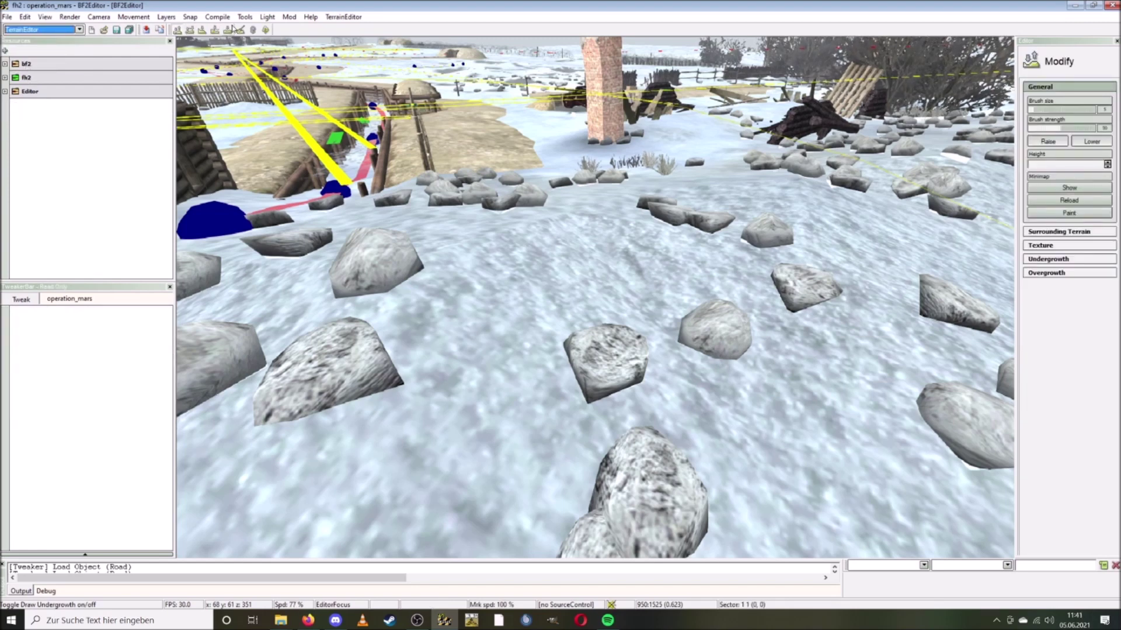
left_click(253, 30)
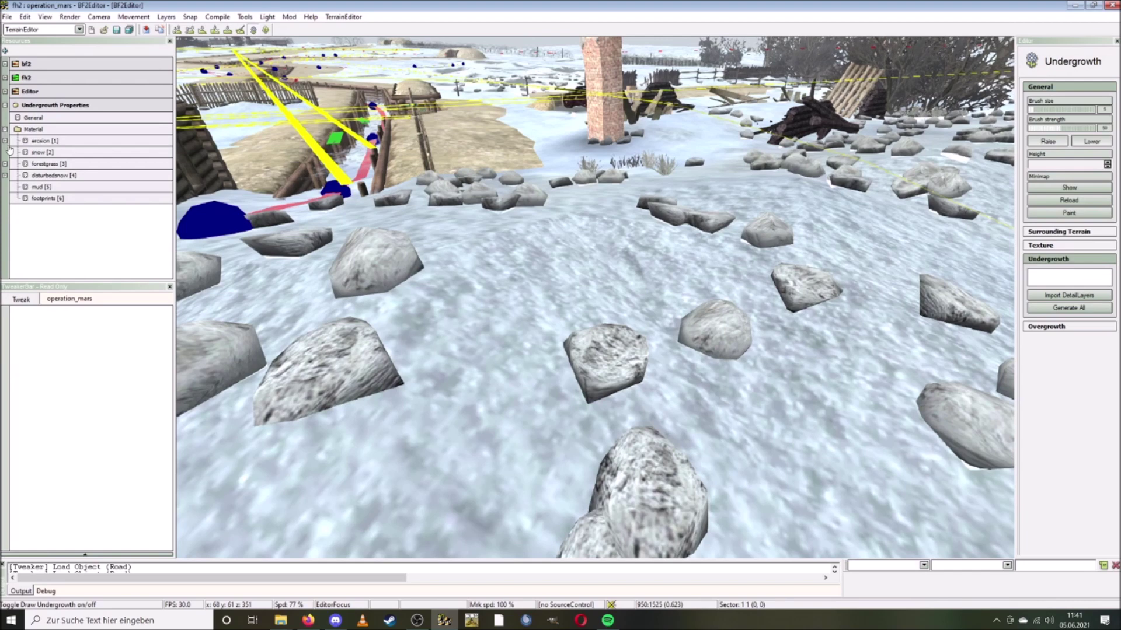
Step: Expand the disturbedsnow undergrowth material and show the properties of its snowball1 and snowball2 entries
left_click(53, 175)
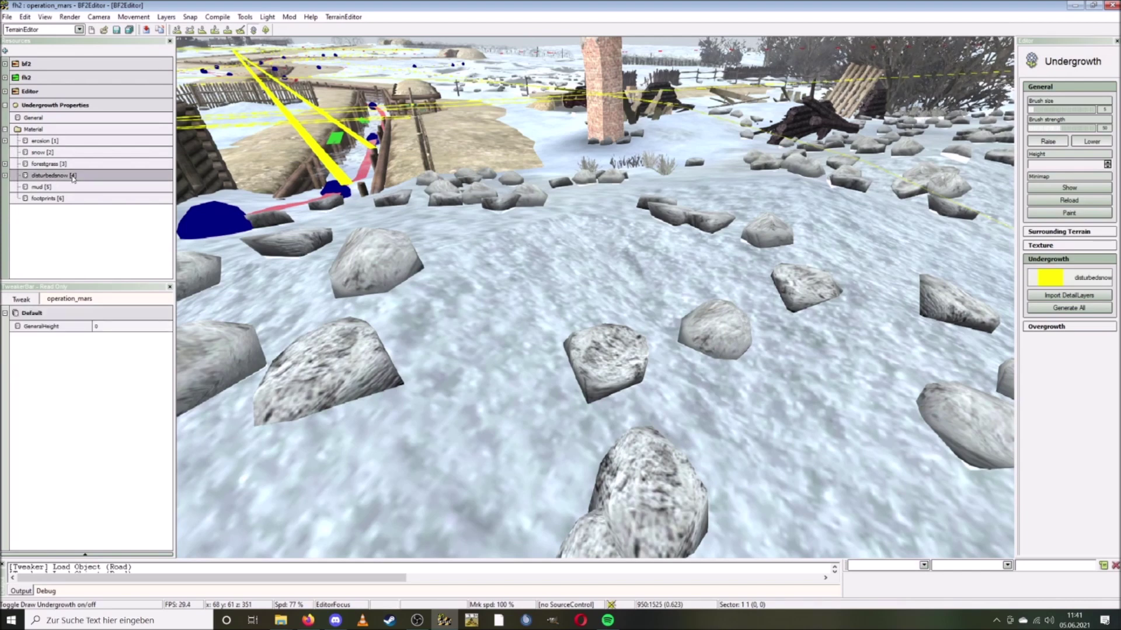
left_click(5, 175)
left_click(51, 187)
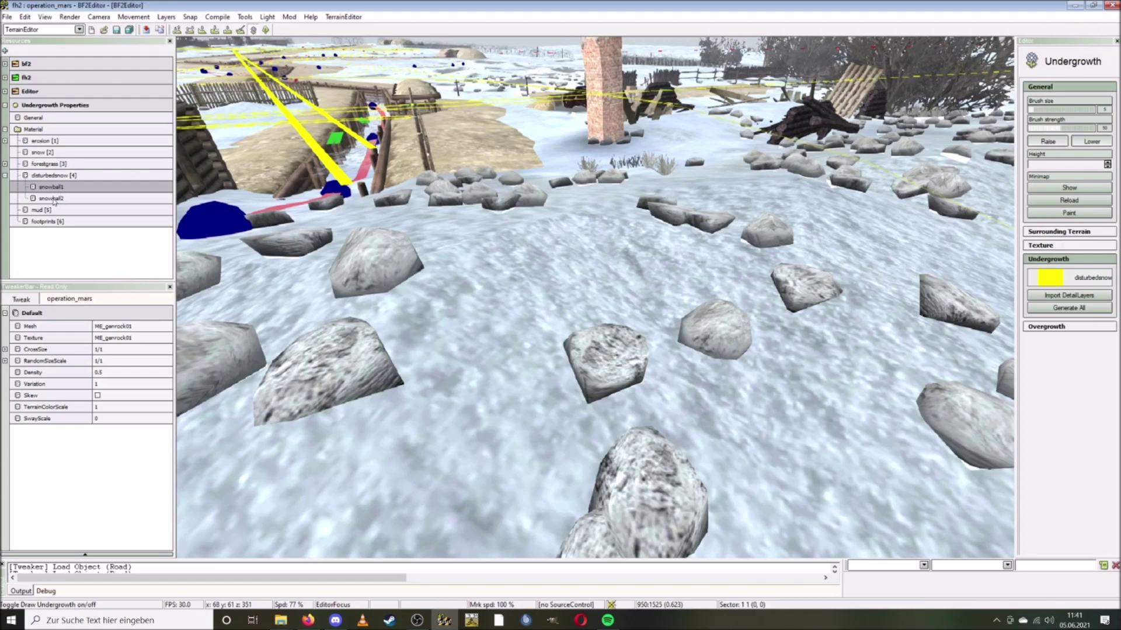
left_click(51, 199)
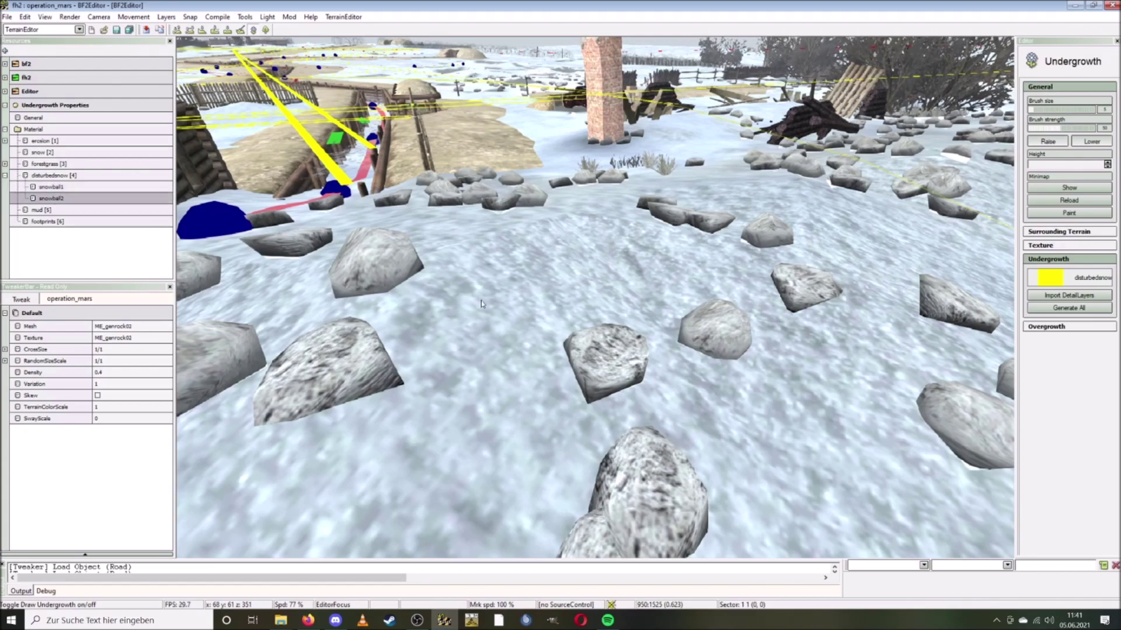
Step: Examine the snow chunk undergrowth up close around the craters and on the surrounding snow
right_click_drag(519, 366, 484, 350)
key("w")
key("d")
scroll(513, 366, "up", 3)
scroll(514, 366, "down", 3)
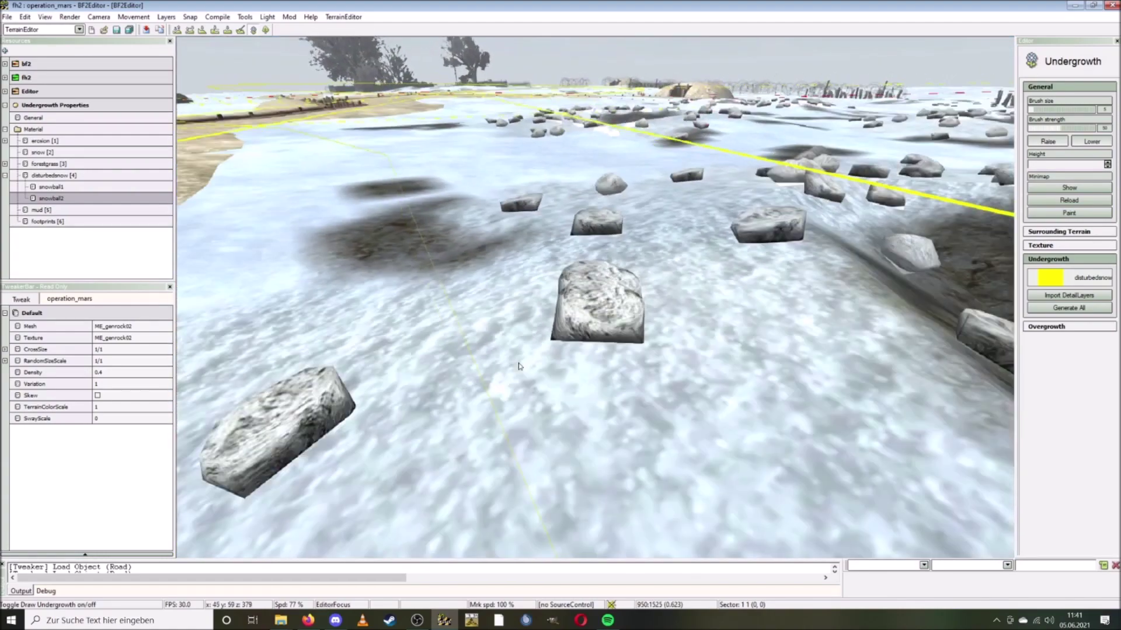
right_click_drag(496, 375, 540, 347)
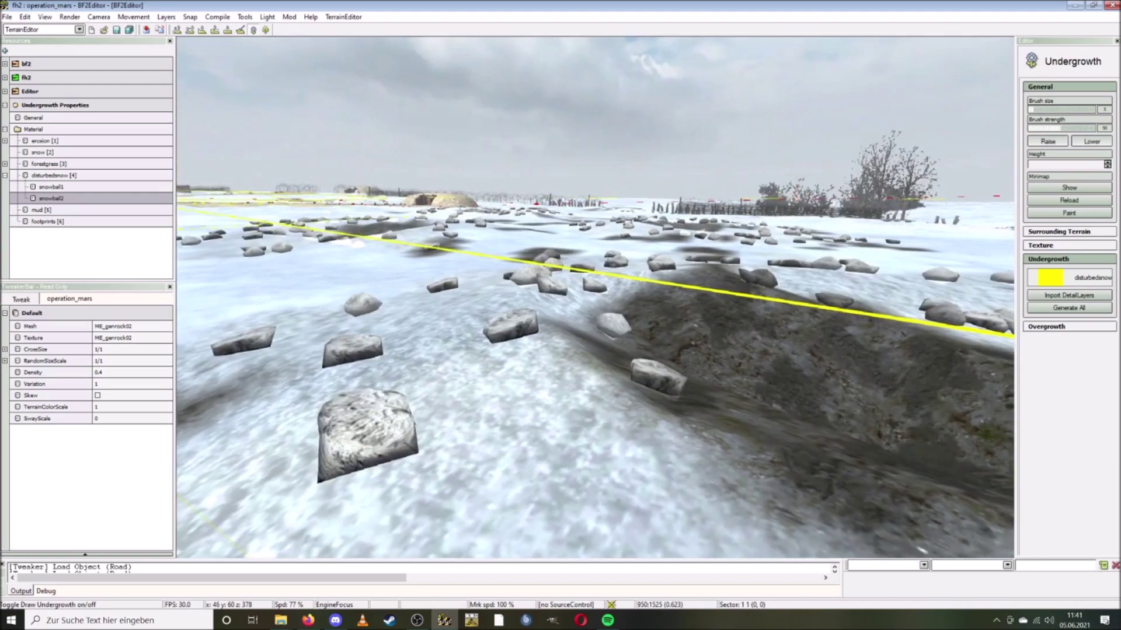
scroll(493, 384, "up", 3)
scroll(487, 394, "down", 2)
scroll(486, 394, "down", 2)
right_click_drag(487, 394, 485, 395)
scroll(486, 395, "up", 3)
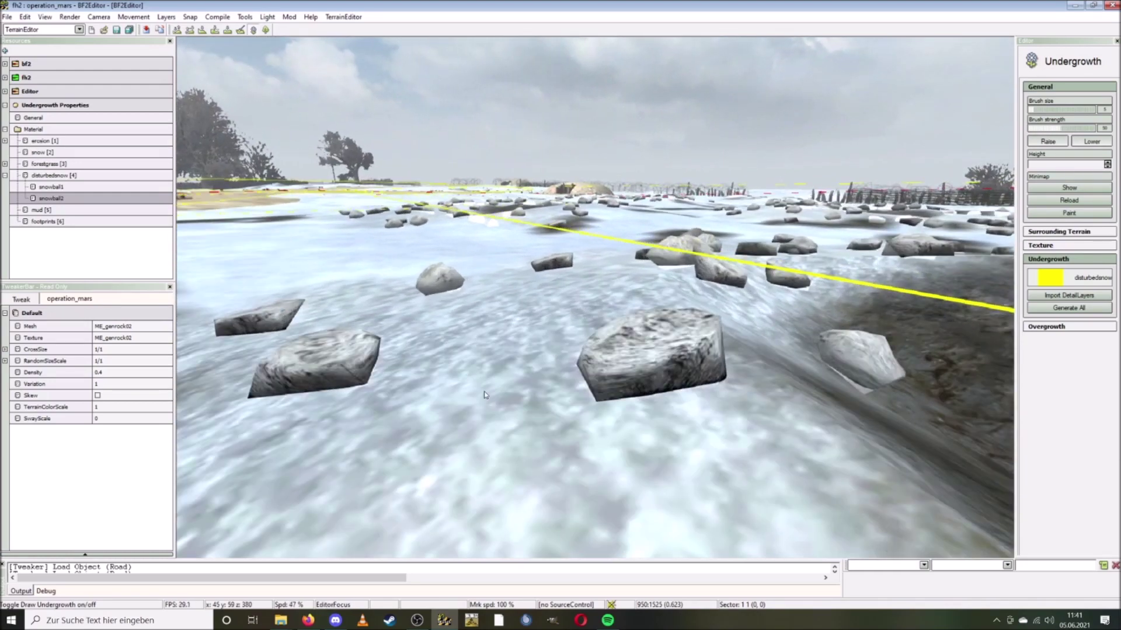
scroll(484, 395, "up", 5)
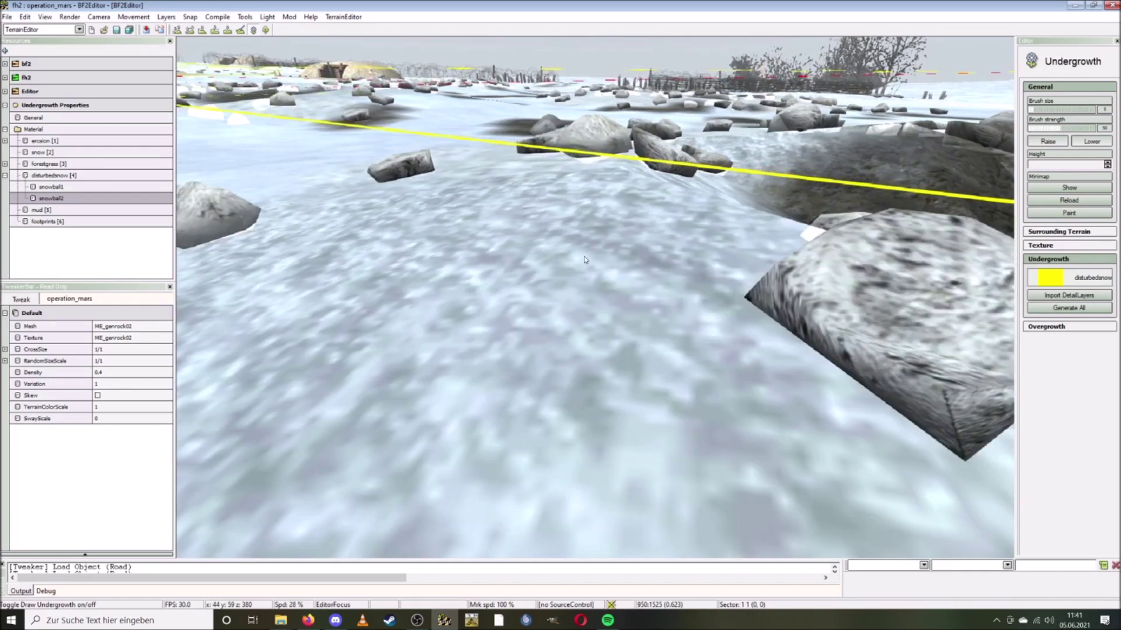
scroll(585, 261, "down", 3)
right_click_drag(585, 260, 563, 319)
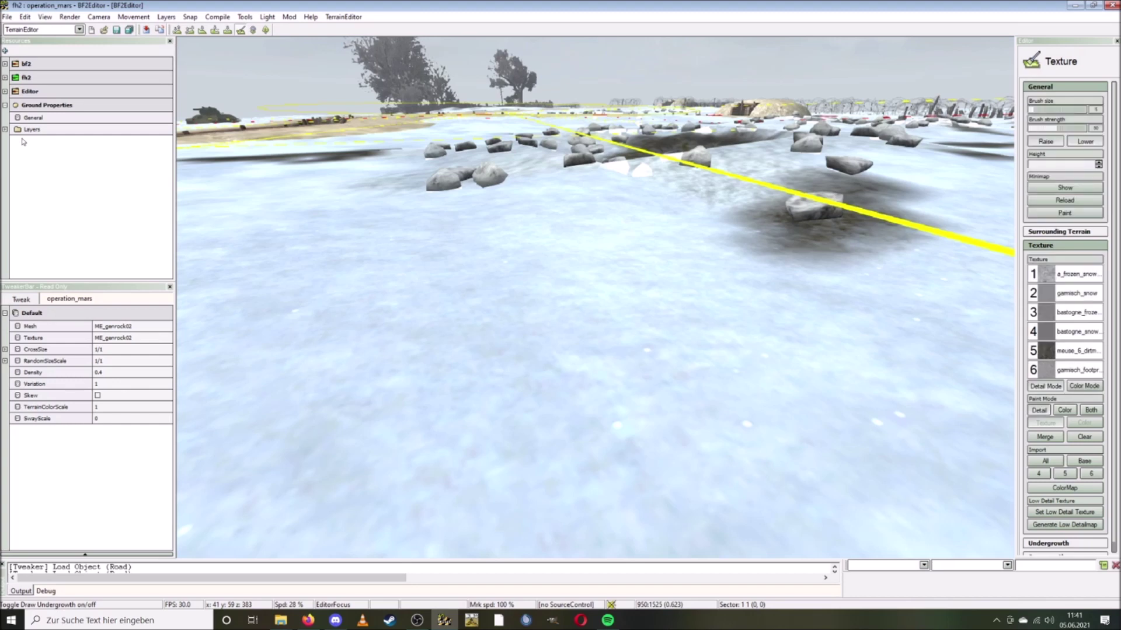
Step: In Texture mode, expand the ground layers and show the properties of Layer_1 (a_frozen_snow01_a) and Layer_2 (garmisch_snow)
left_click(6, 129)
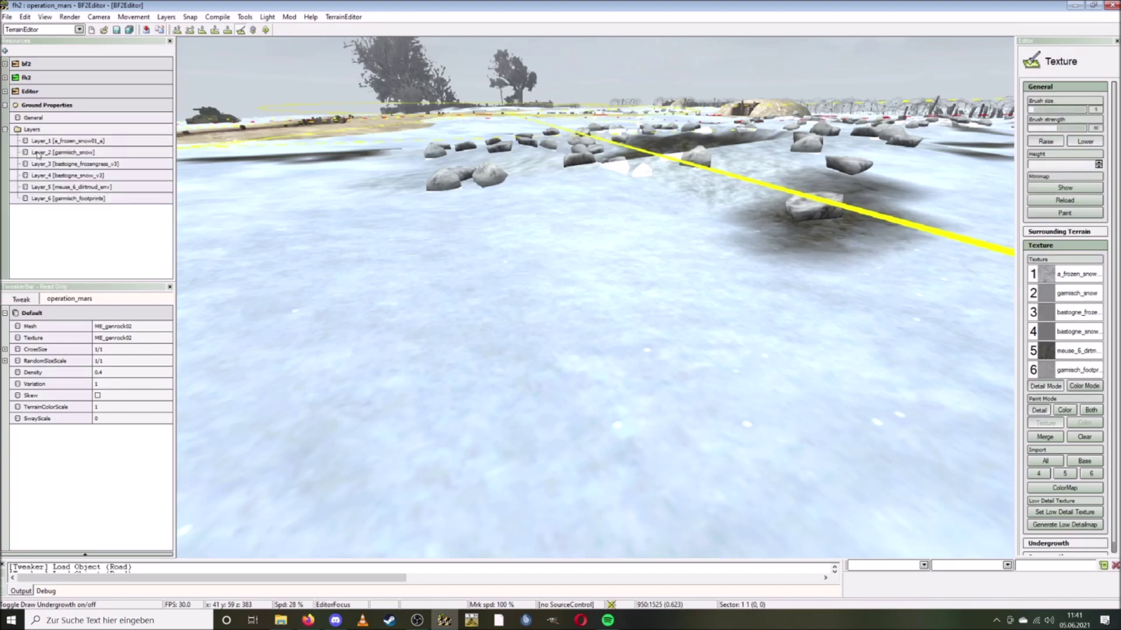
left_click(86, 143)
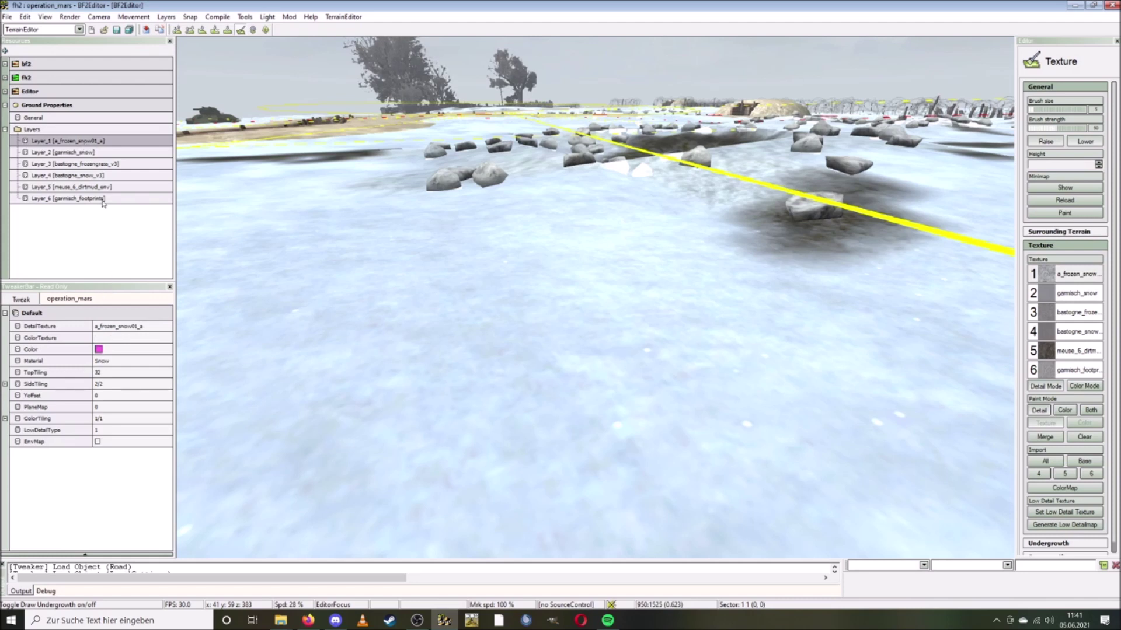
left_click(92, 155)
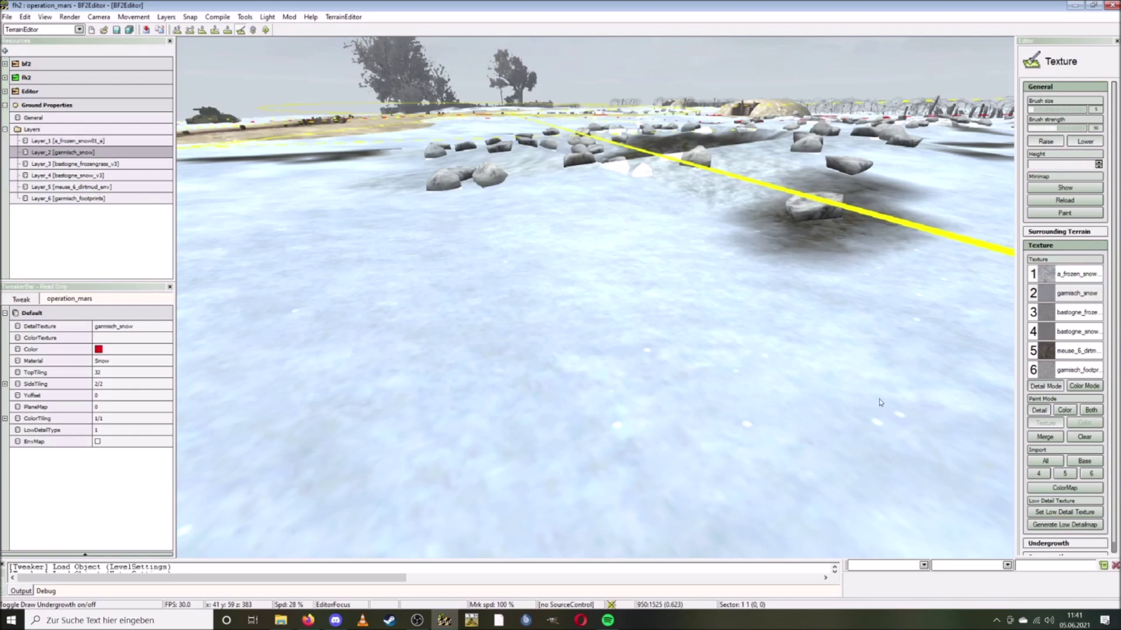
Step: Select texture layer 1, a_frozen_snow01_a, and inspect the snow ground near the log ruin and bare bushes
left_click(1082, 278)
right_click_drag(574, 283, 601, 279)
key("w")
scroll(573, 288, "up", 5)
key("w")
scroll(601, 278, "down", 2)
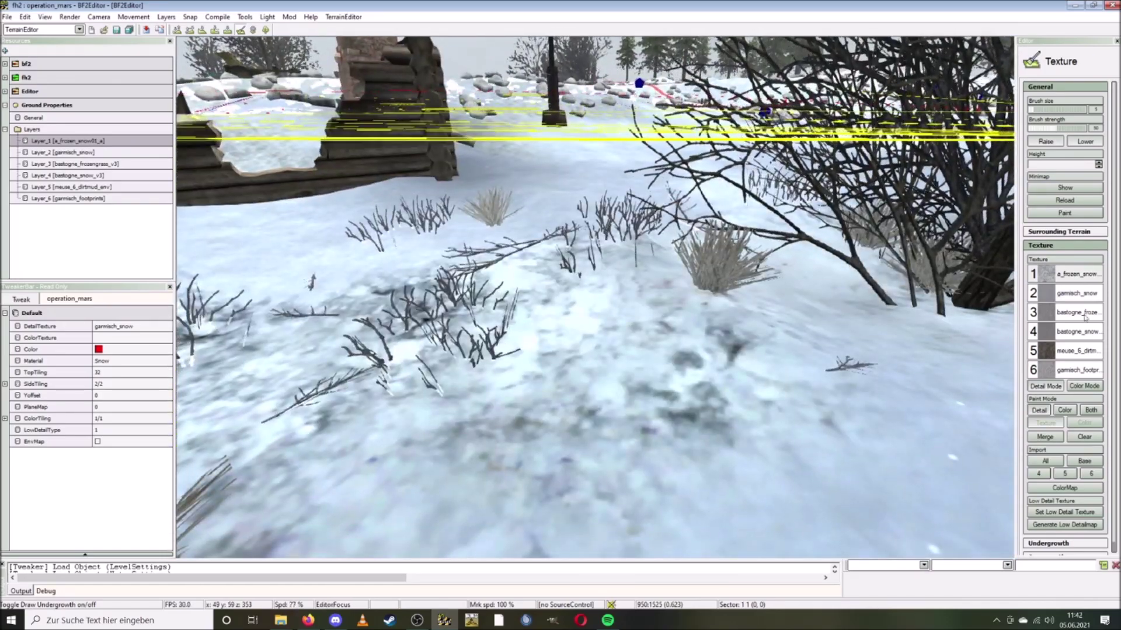
Step: Select texture layer 2, garmisch_snow, and inspect the open snowfield terrain
left_click(1094, 296)
mouse_move(792, 316)
right_mouse_down()
mouse_move(975, 315)
mouse_move(782, 314)
mouse_move(779, 251)
mouse_move(773, 316)
right_mouse_up()
key("w")
key("w")
key("d")
key("w")
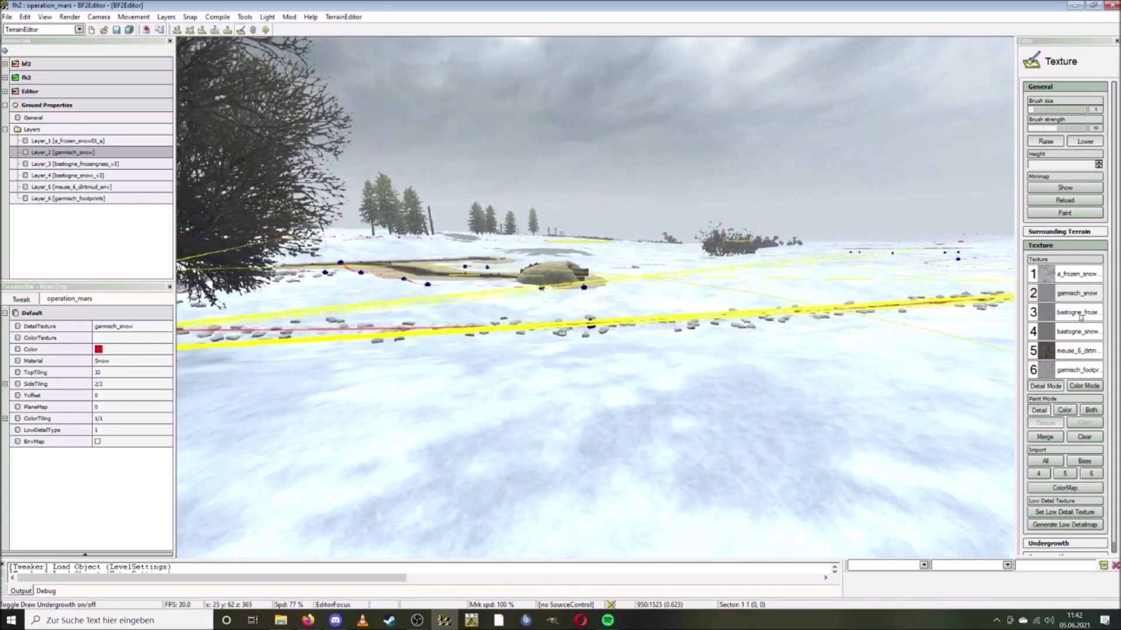
Step: Select texture layer 3, bastogne_frozengrass_v3, and survey the snowy terrain around the trench network
left_click(1078, 313)
right_click_drag(612, 327, 446, 350)
key("w")
right_click_drag(601, 349, 627, 436)
key("w")
scroll(629, 335, "up", 5)
key("w")
scroll(629, 373, "up", 12)
key("w")
scroll(615, 367, "down", 5)
mouse_move(615, 368)
right_mouse_down()
mouse_move(583, 327)
mouse_move(554, 321)
mouse_move(606, 356)
mouse_move(615, 349)
right_mouse_up()
key("s")
key("w")
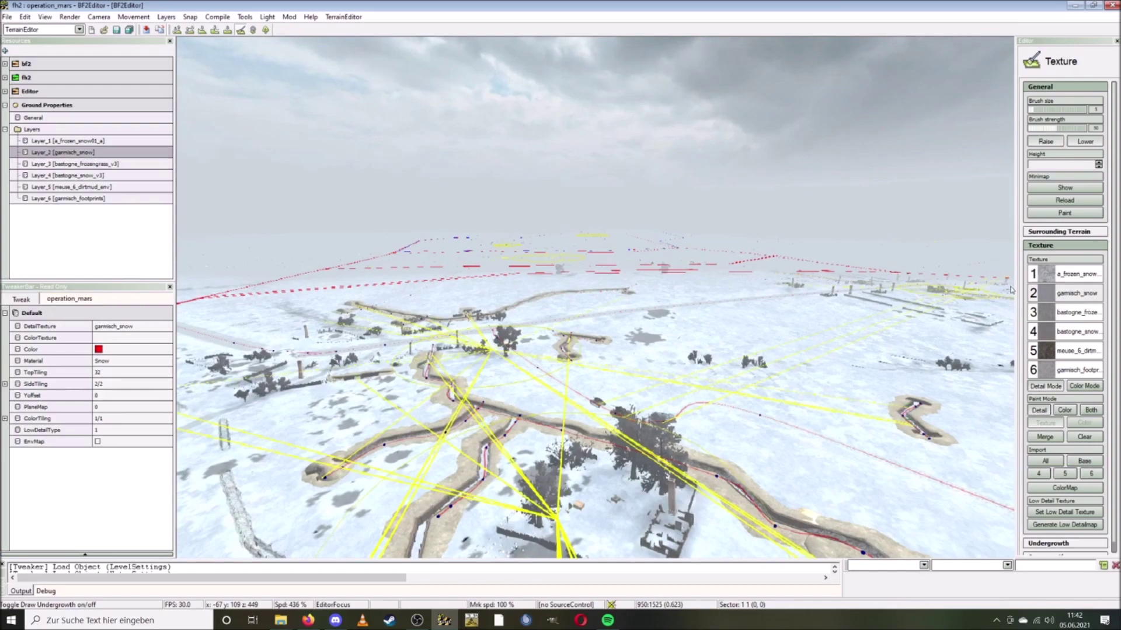
Step: Reselect texture layer 2, garmisch_snow, and inspect the stony snow surface around the crater beside the trench
left_click(1079, 293)
key("w")
right_click_drag(583, 304, 525, 321)
scroll(557, 316, "down", 5)
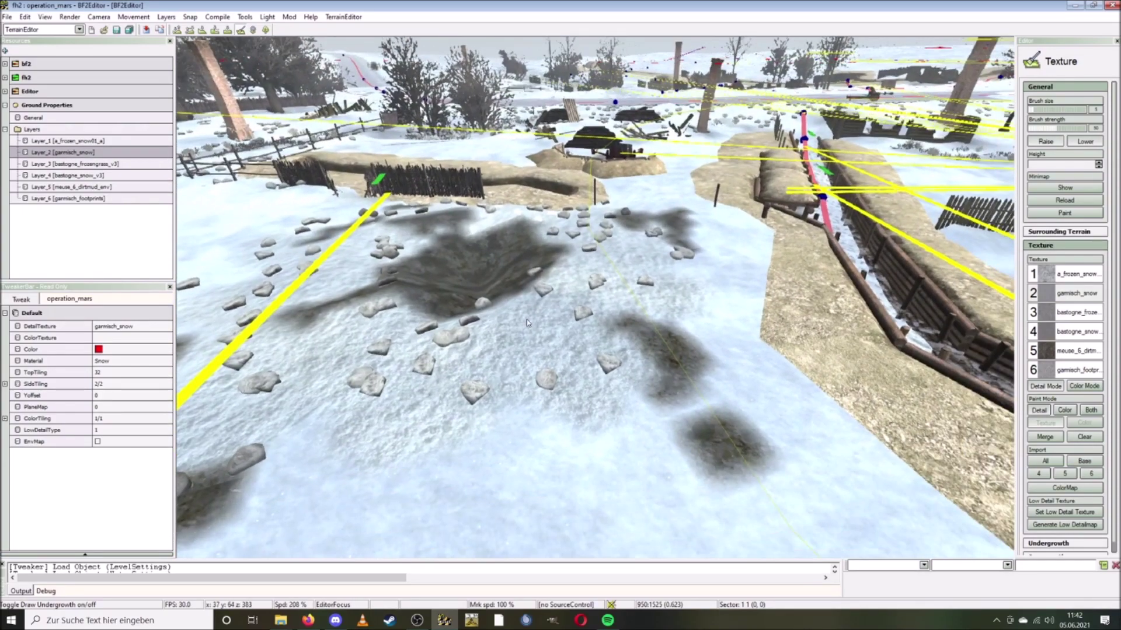
key("w")
key("s")
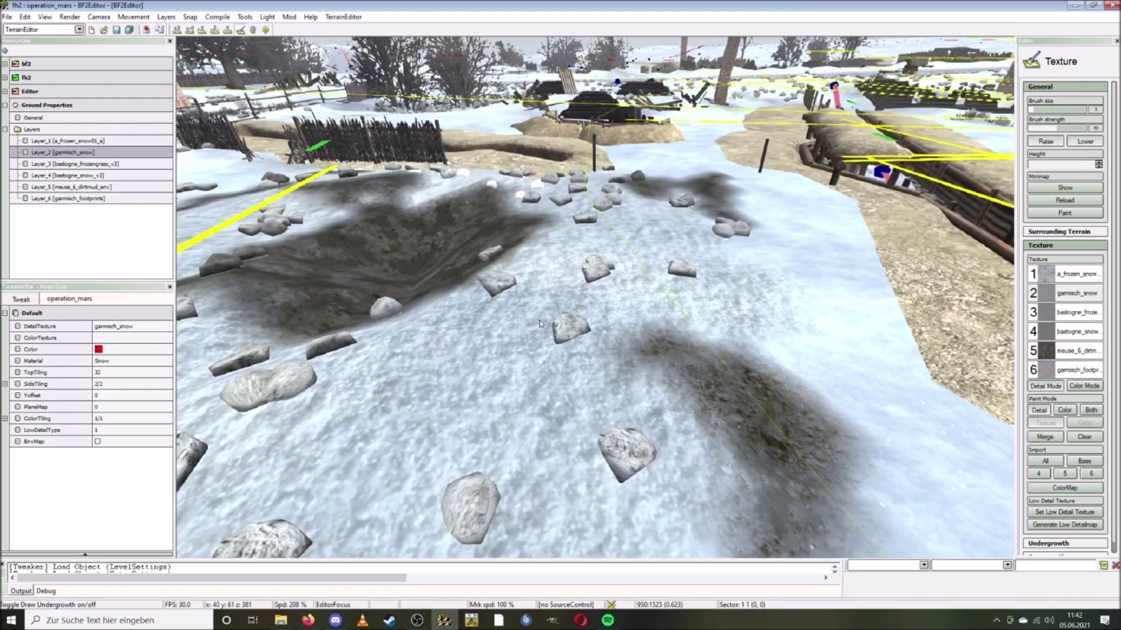
right_click_drag(525, 321, 566, 322)
key("w")
key("w")
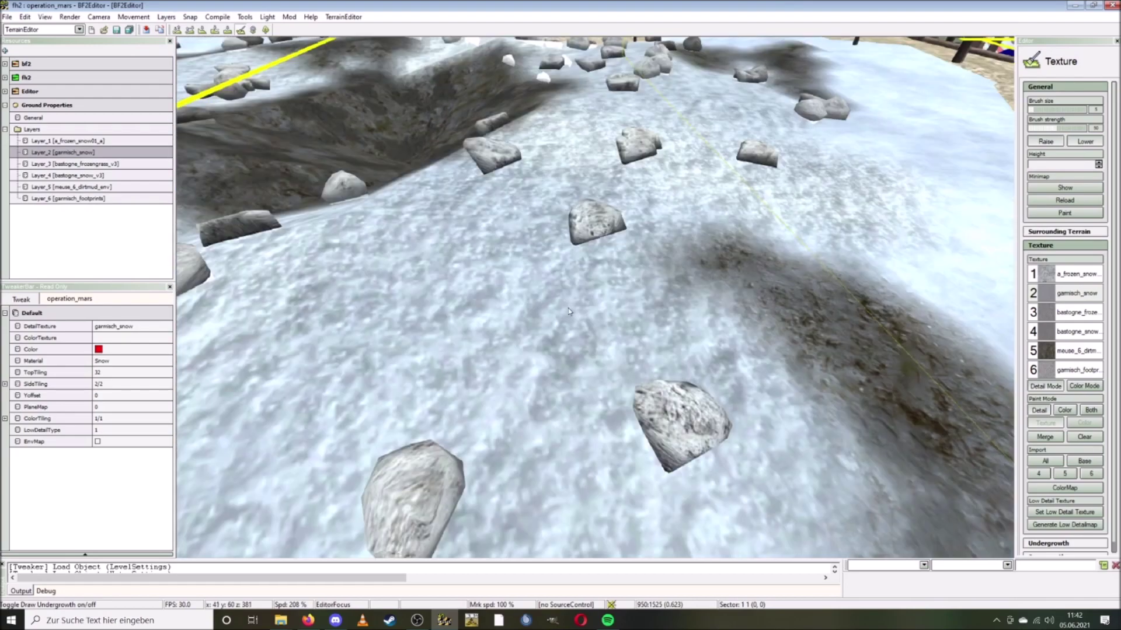
Step: Select texture layer 4, bastogne_snow_v3, and examine how the snow and stones blend around the muddy crater
left_click(1081, 337)
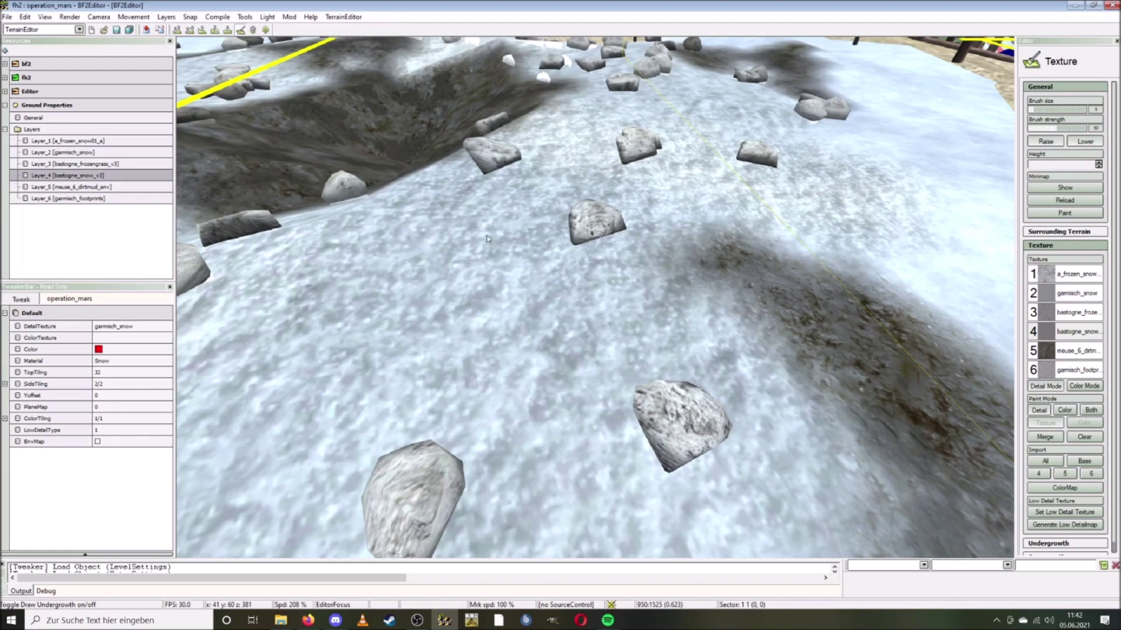
key("s")
key("w")
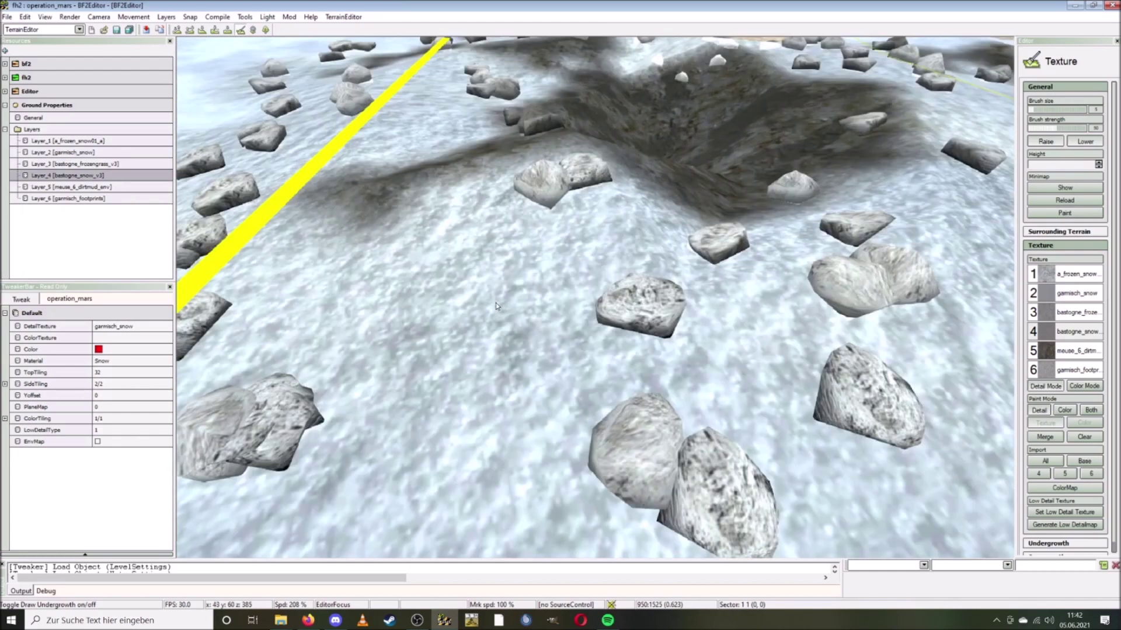
right_click_drag(496, 306, 369, 303)
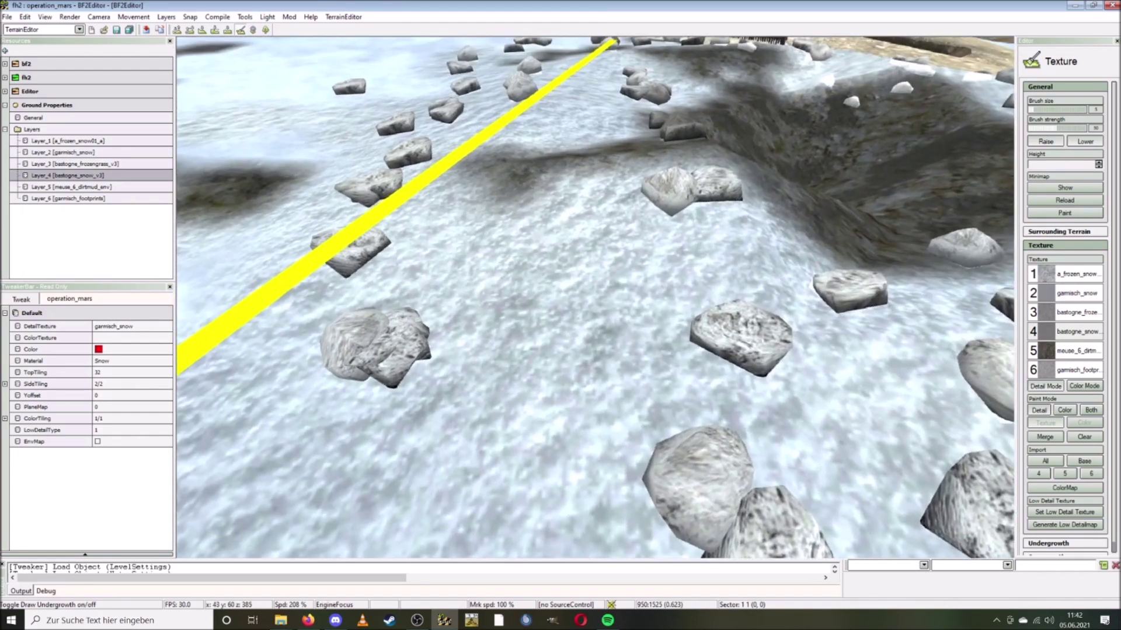
right_click_drag(497, 312, 595, 235)
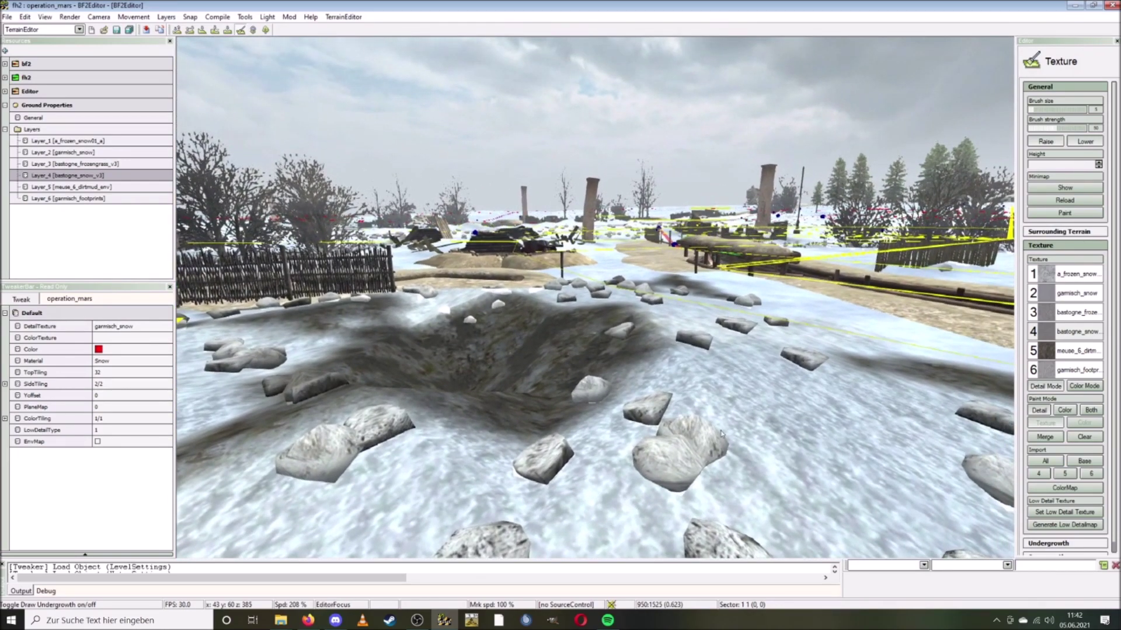
key("w")
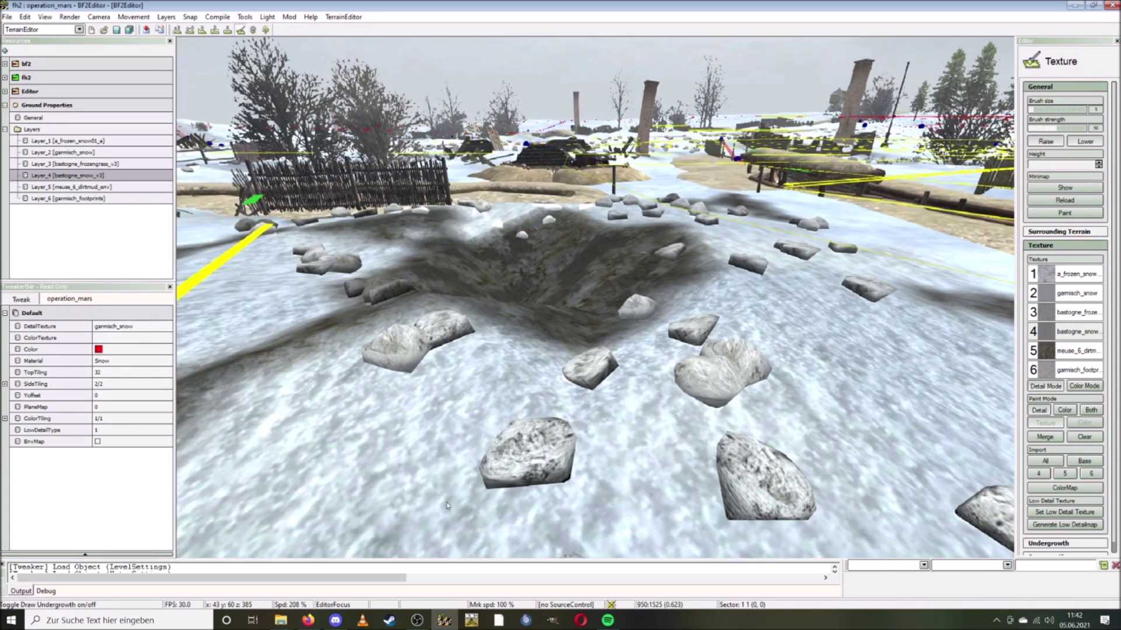
Step: Switch via the Detail texture folder to GIMP and compare the ME_genrock01 and Garmisch_snow images
mouse_move(282, 619)
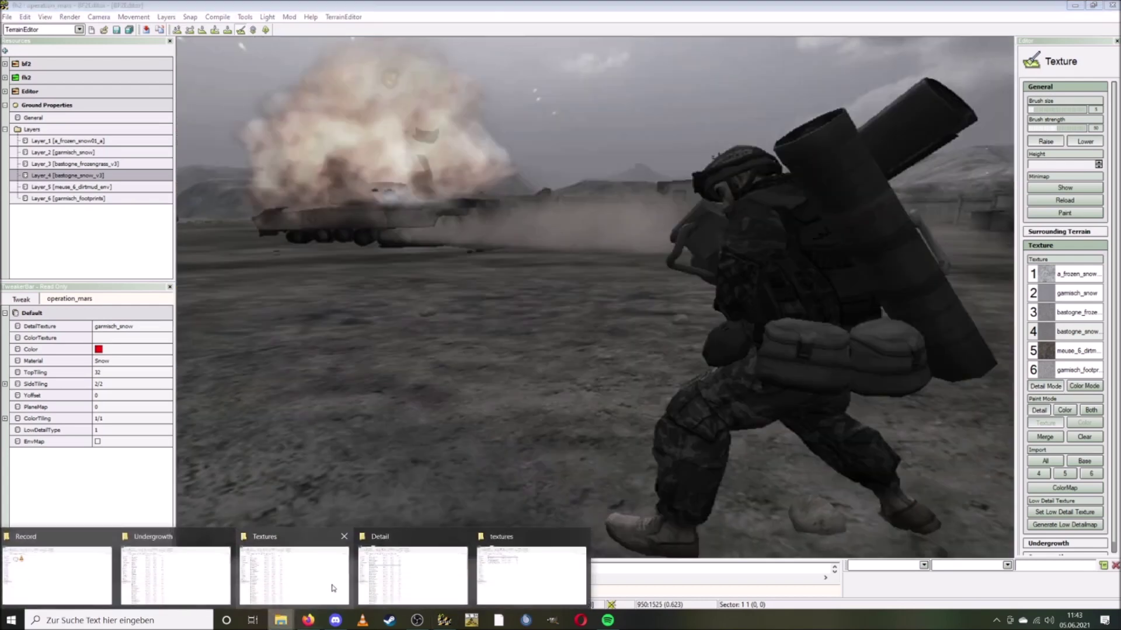
left_click(531, 569)
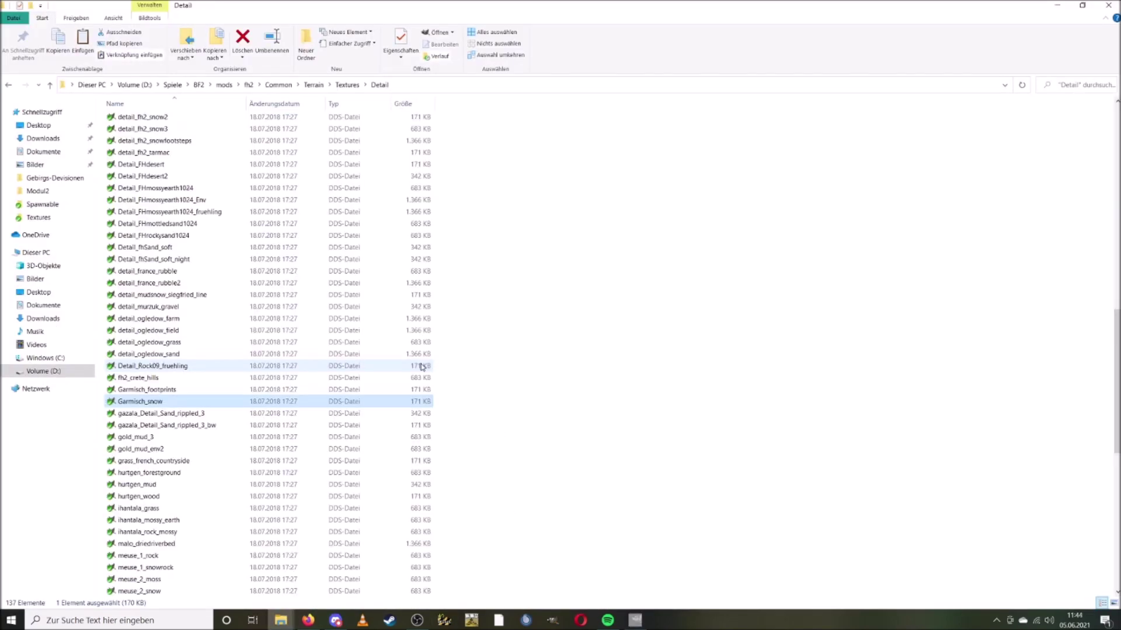
left_click(636, 620)
left_click(111, 39)
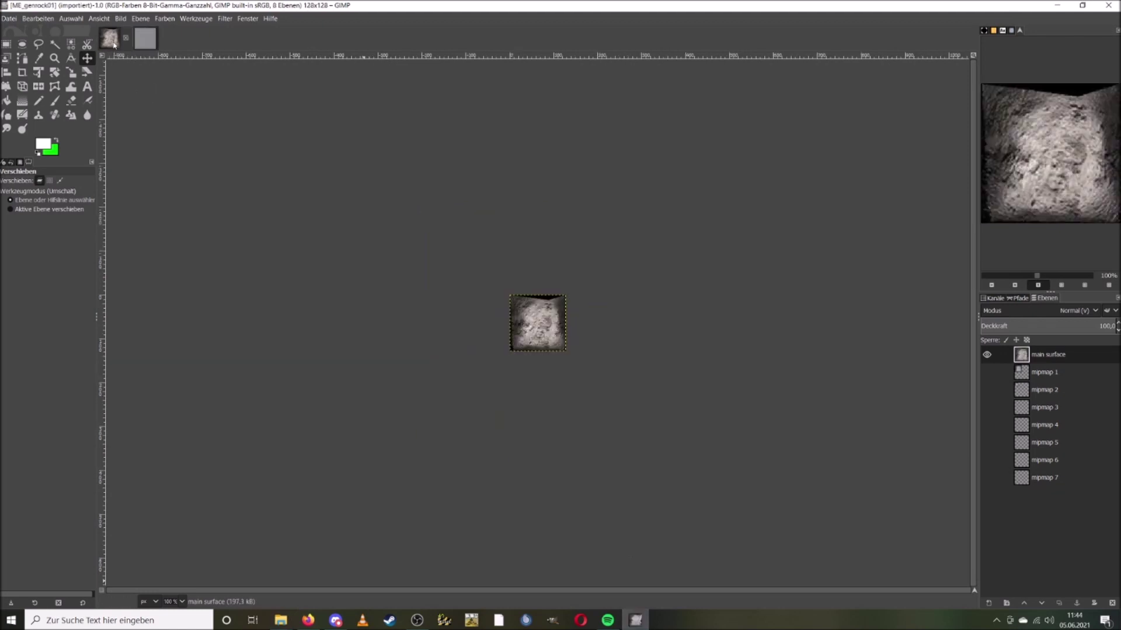
left_click(146, 39)
double_click(1071, 355)
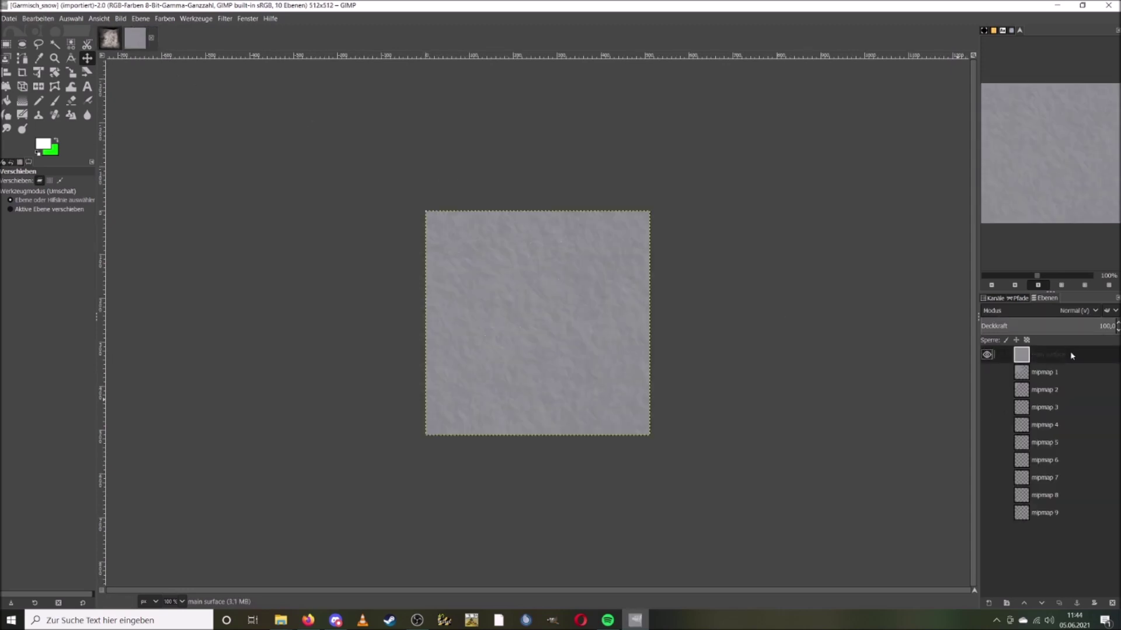
left_click(109, 38)
left_click(105, 46)
left_click(145, 38)
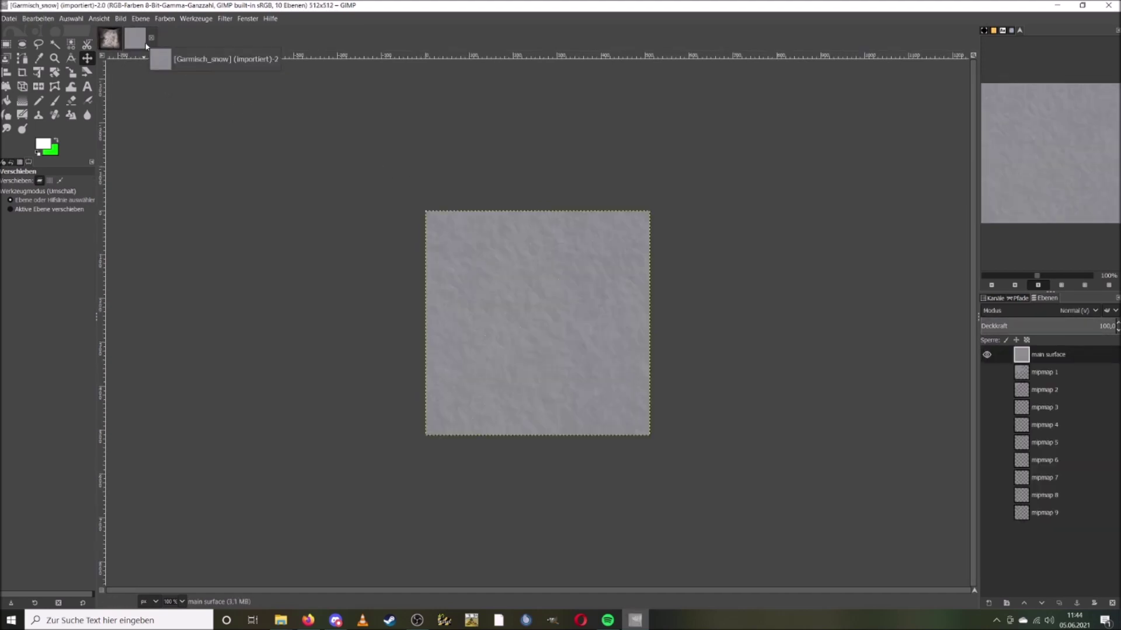
Step: Scale the Garmisch_snow image to 128 × 128 px
left_click(120, 20)
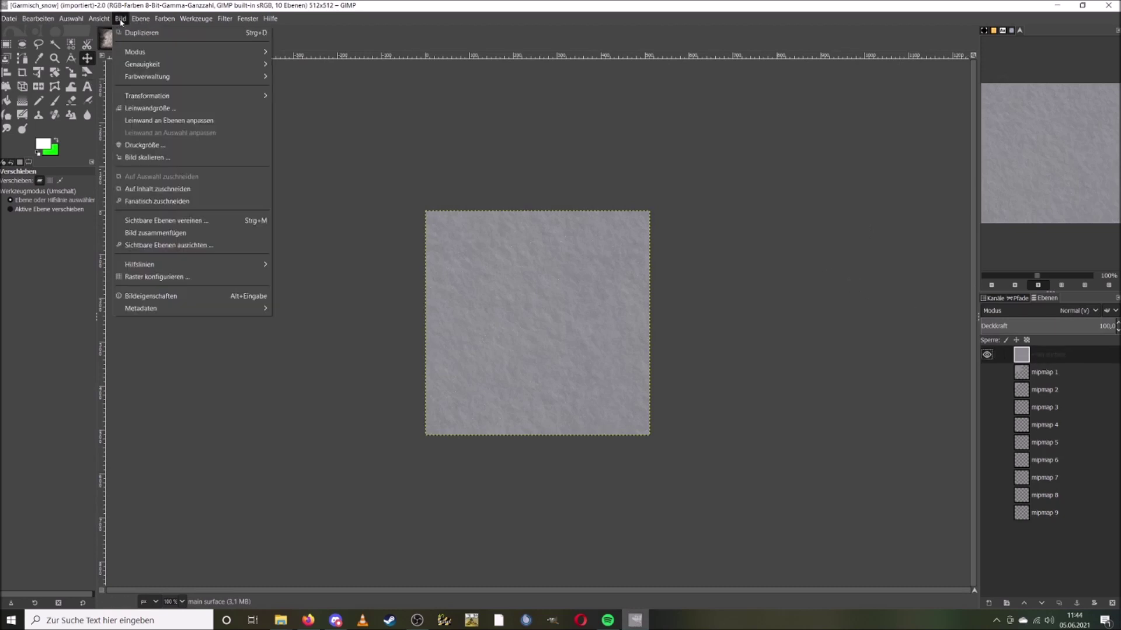
left_click(173, 158)
type("128")
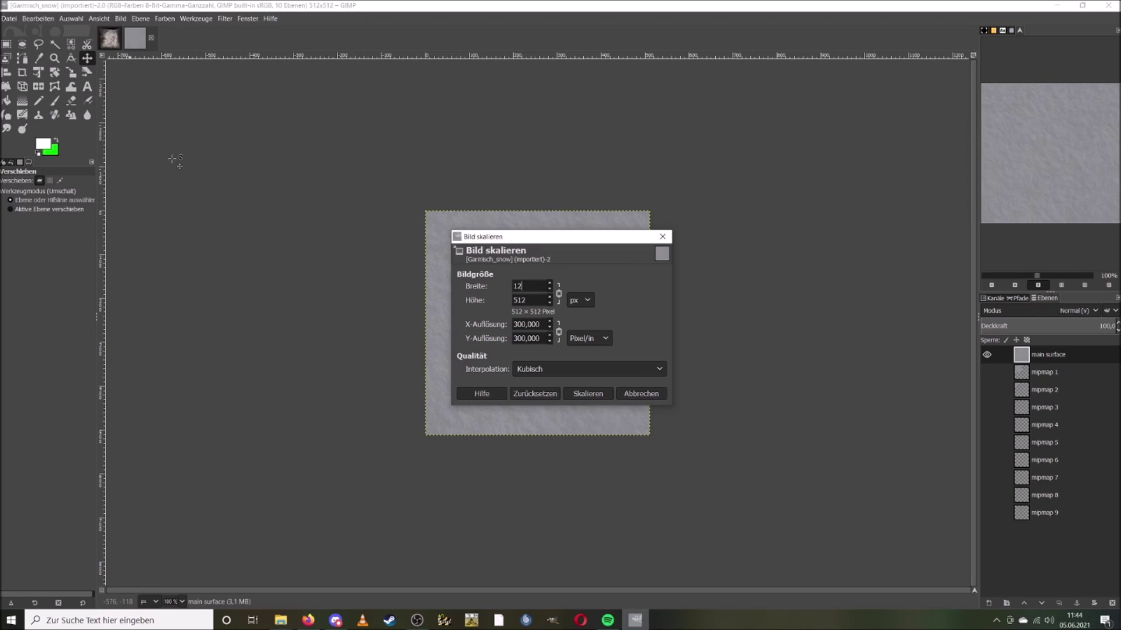
left_click(522, 300)
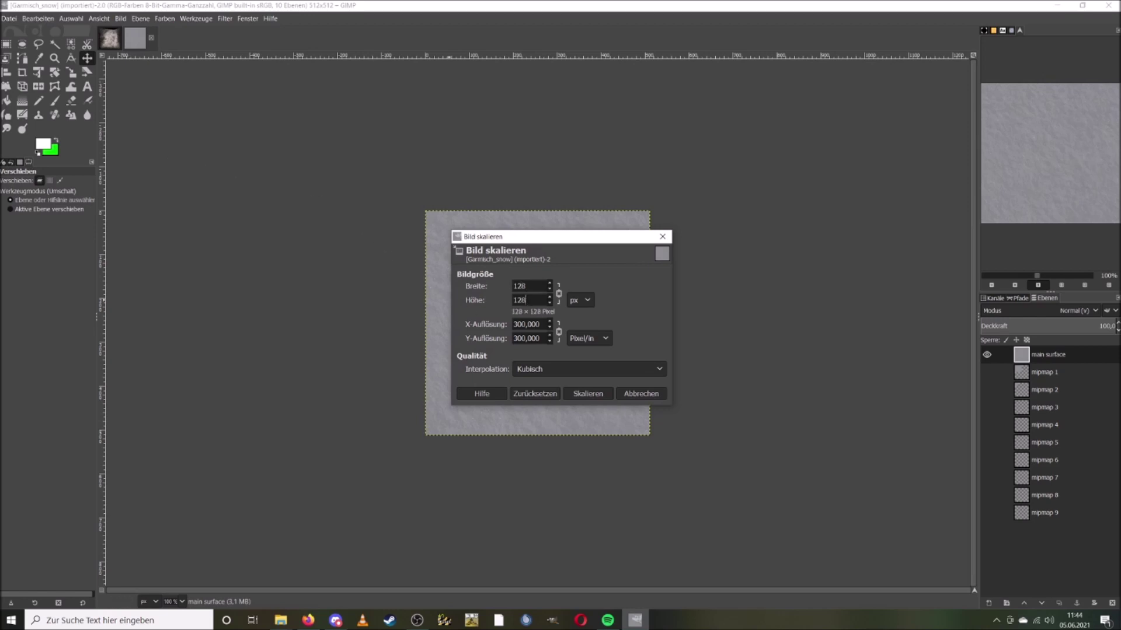
left_click(588, 394)
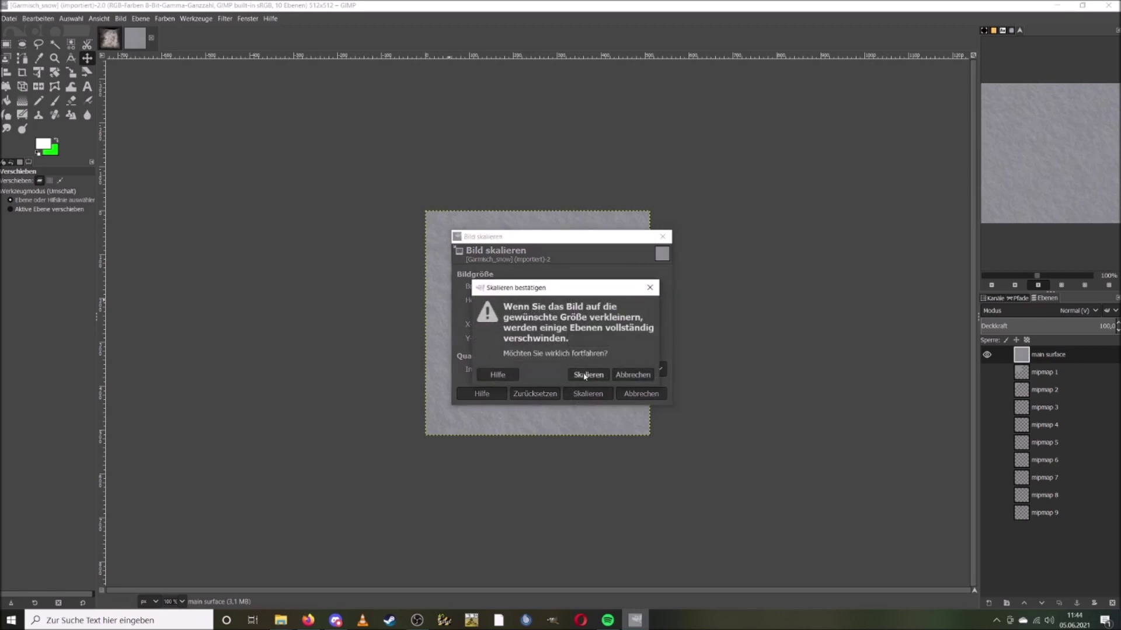
left_click(585, 375)
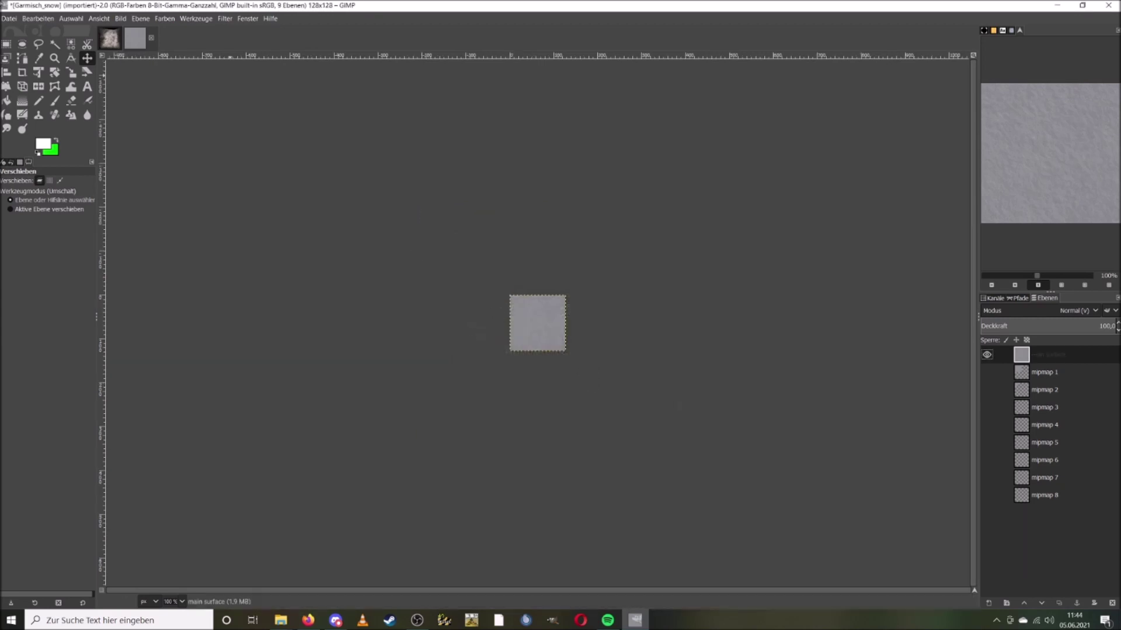
Step: Start exporting the scaled snow image and choose BF2/bf2editor/Content/Terrain/Undergrowth as the target folder
left_click(9, 18)
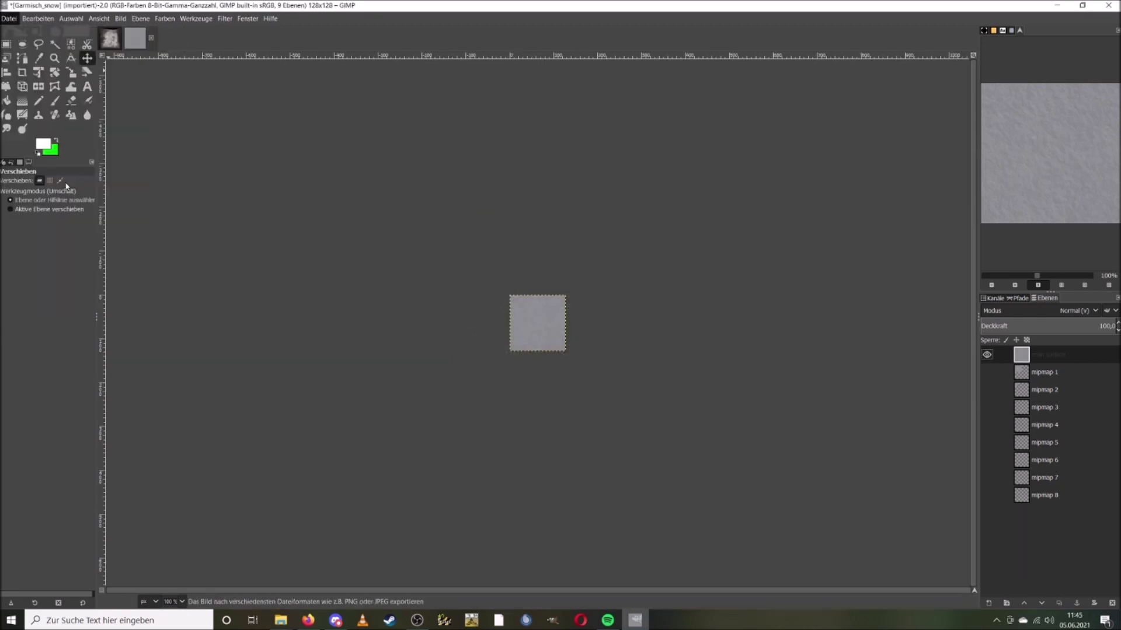
left_click(66, 183)
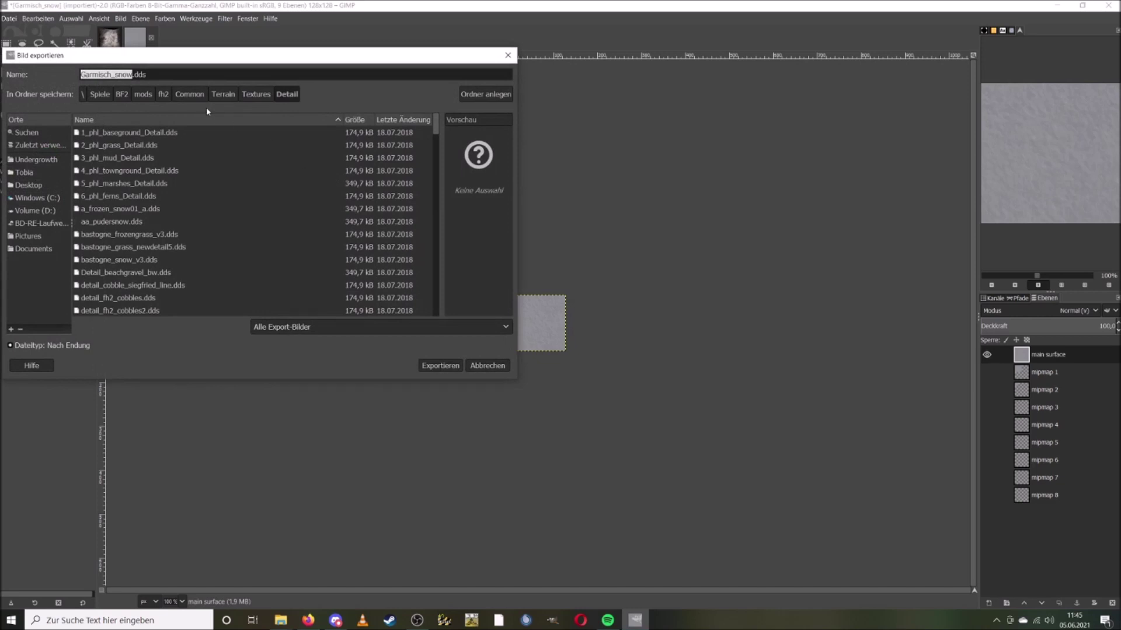
left_click(120, 96)
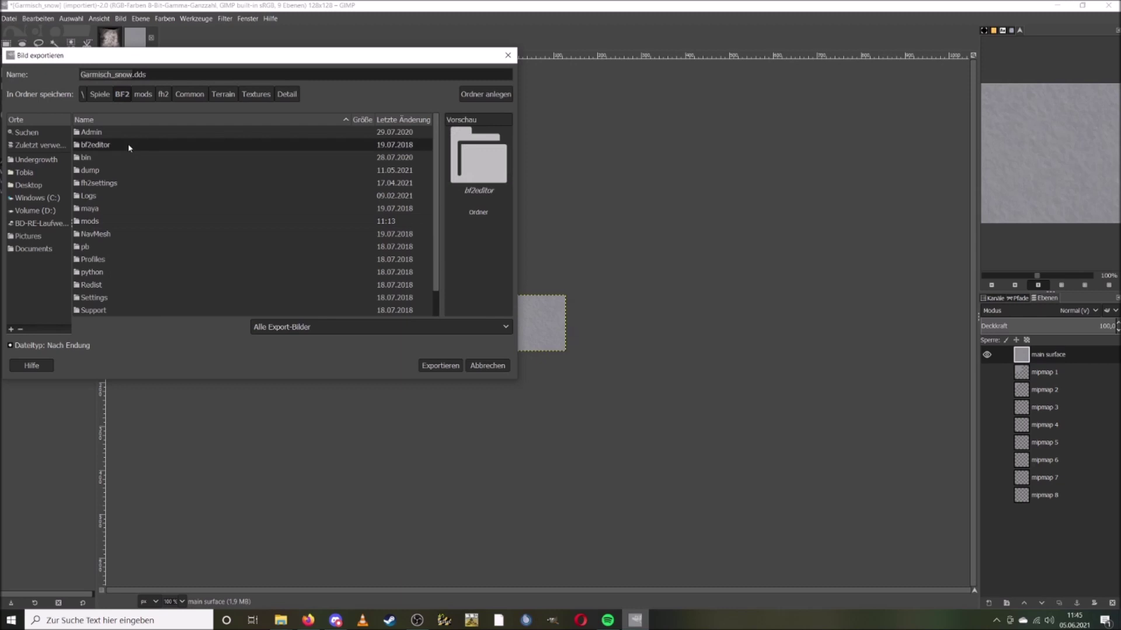
double_click(128, 144)
double_click(117, 150)
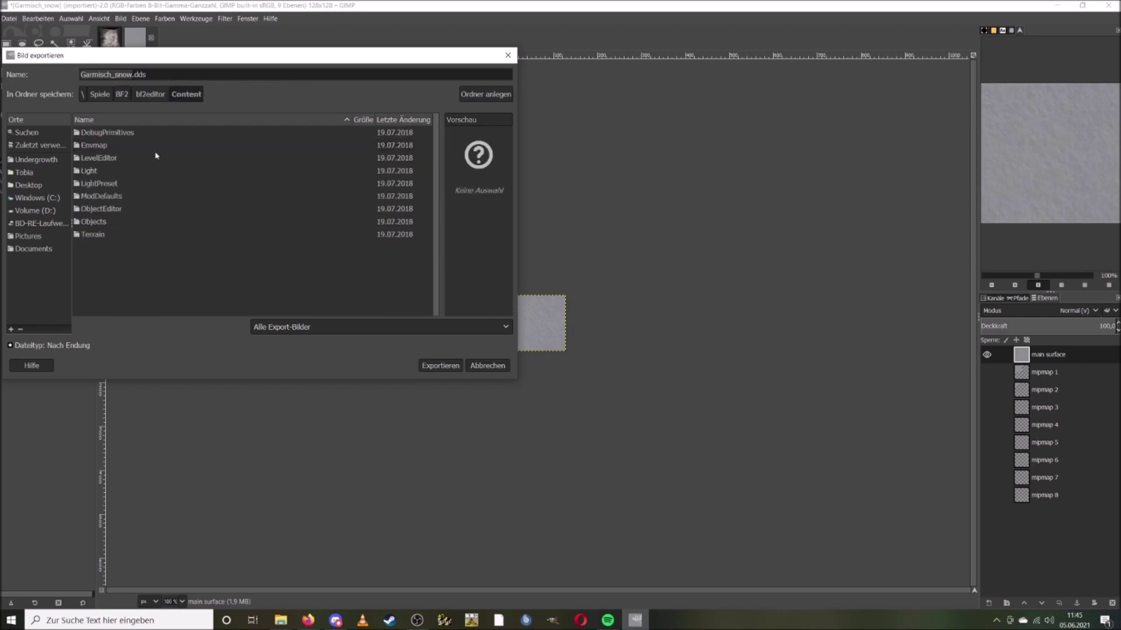
left_click(107, 238)
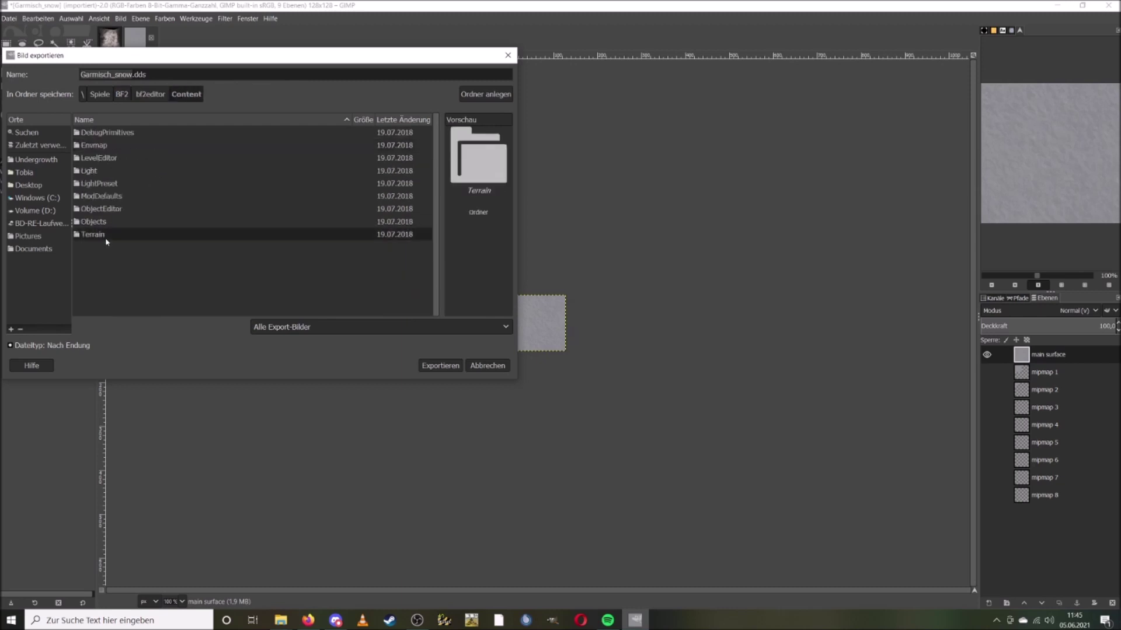
double_click(107, 240)
double_click(115, 146)
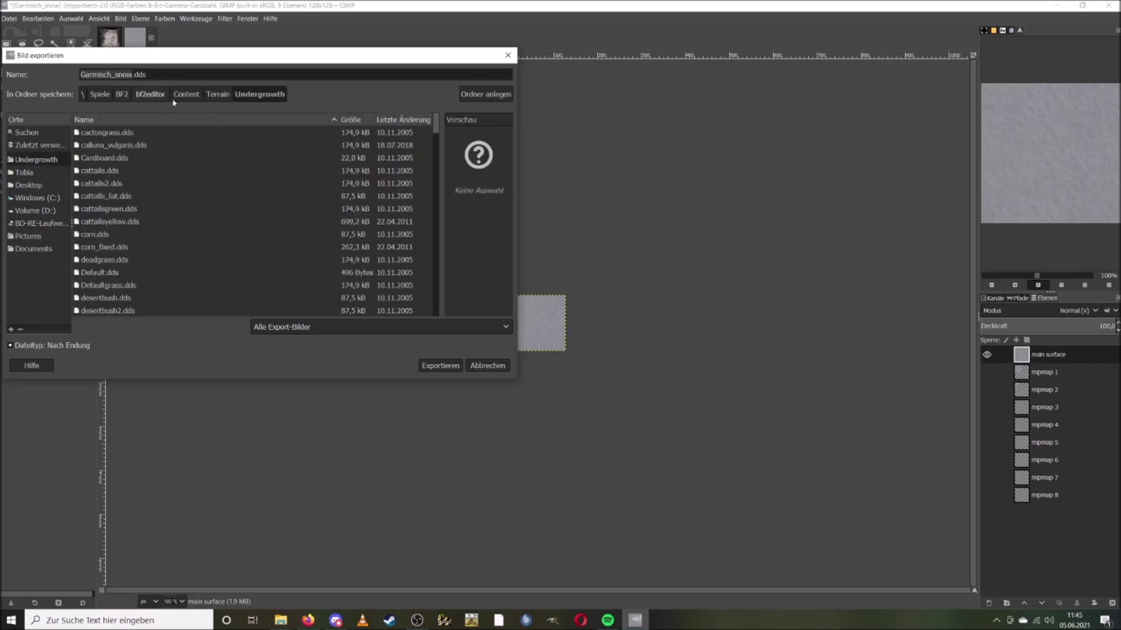
Step: Look through the existing undergrowth textures in the export folder, previewing files such as Cardboard.dds and test4.dds
left_click(132, 158)
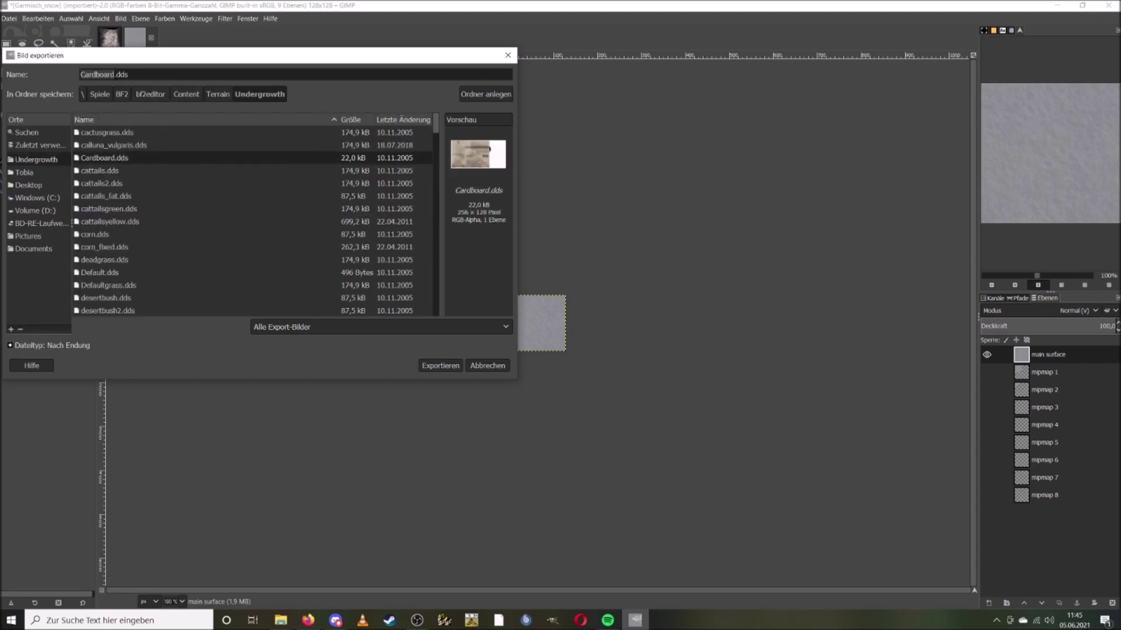
left_click(111, 74)
left_click_drag(113, 74, 80, 74)
left_click(120, 197)
left_click(120, 234)
scroll(158, 268, "down", 6)
left_click_drag(435, 142, 435, 250)
scroll(270, 220, "down", 3)
left_click(270, 217)
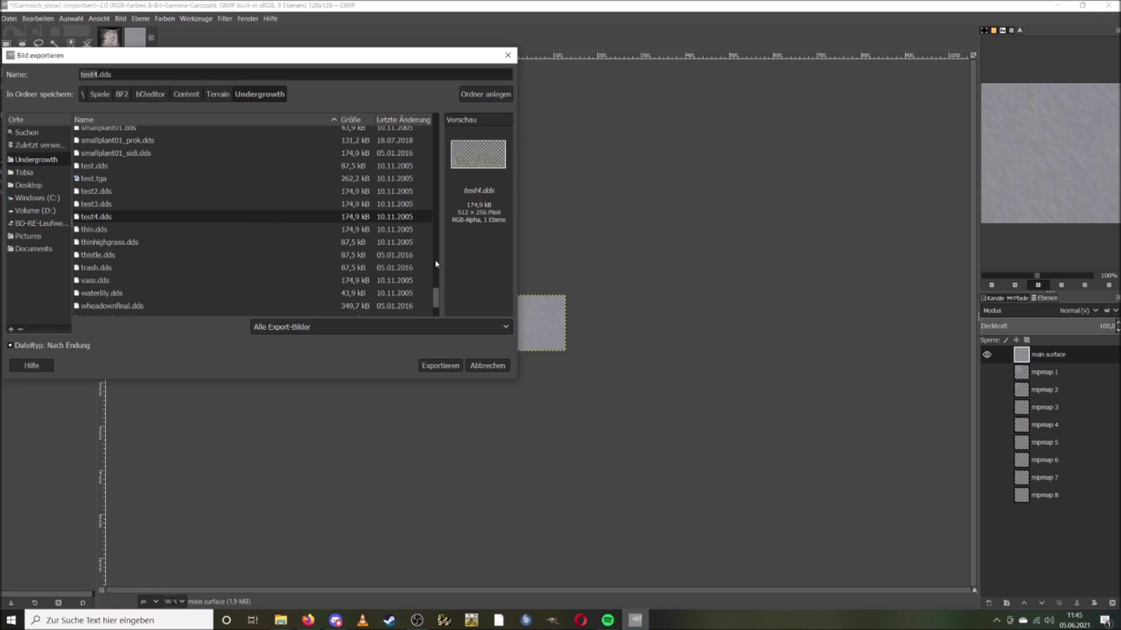
left_click_drag(434, 295, 435, 286)
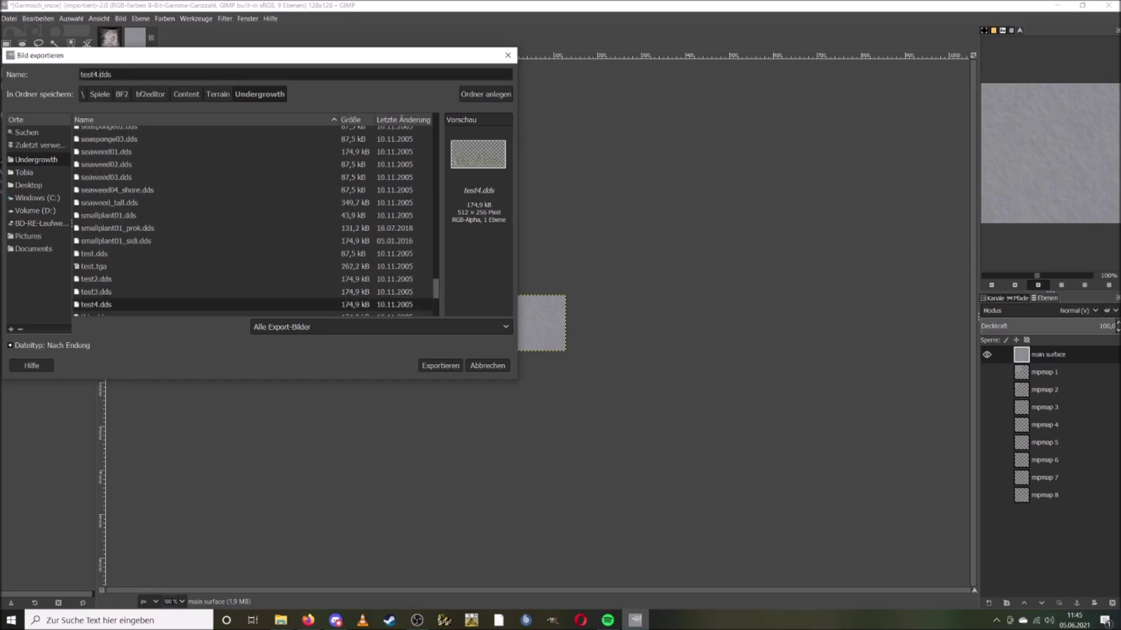
Step: Export the image as snowchunk1.dds with BC3 / DXT5 compression and generated mipmaps
double_click(79, 74)
type("snowchunk1")
left_click(434, 366)
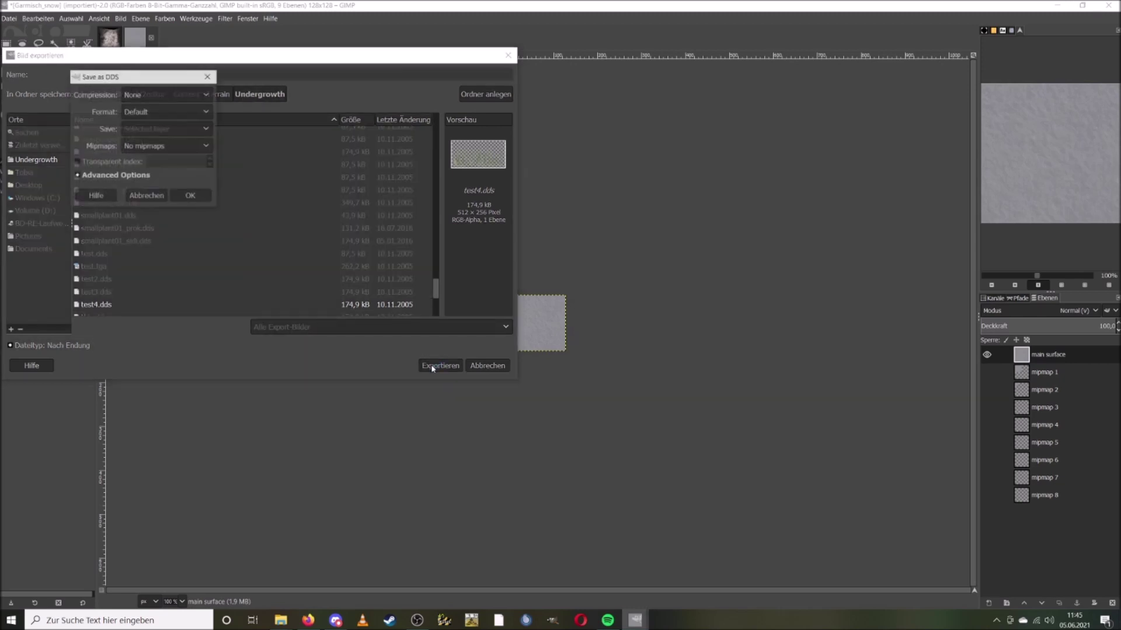
left_click(155, 94)
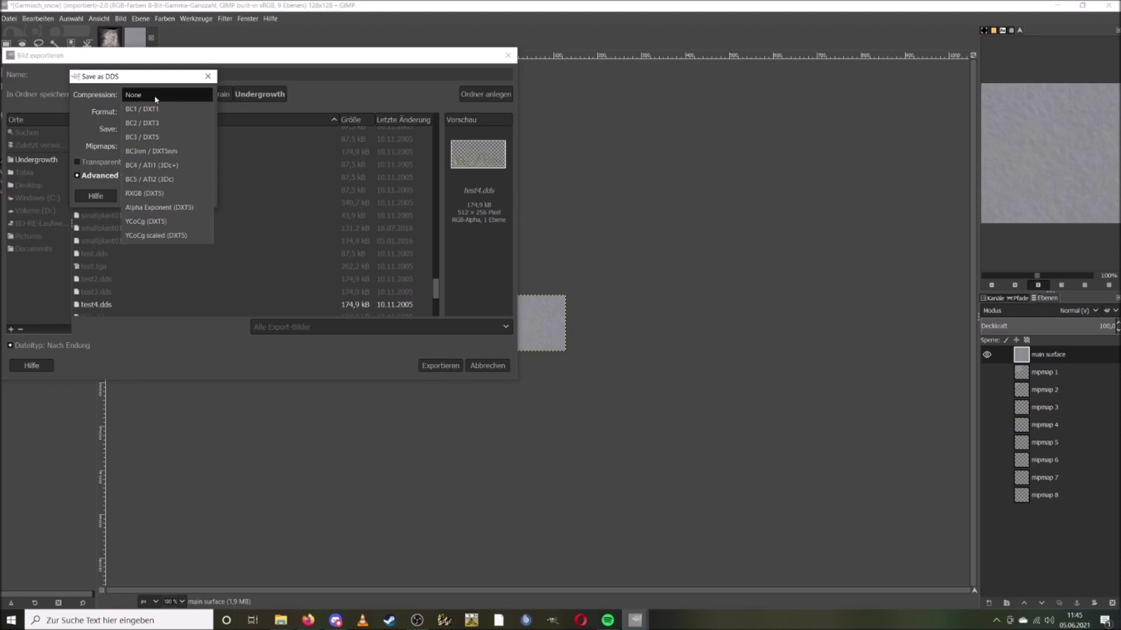
left_click(155, 138)
left_click(164, 146)
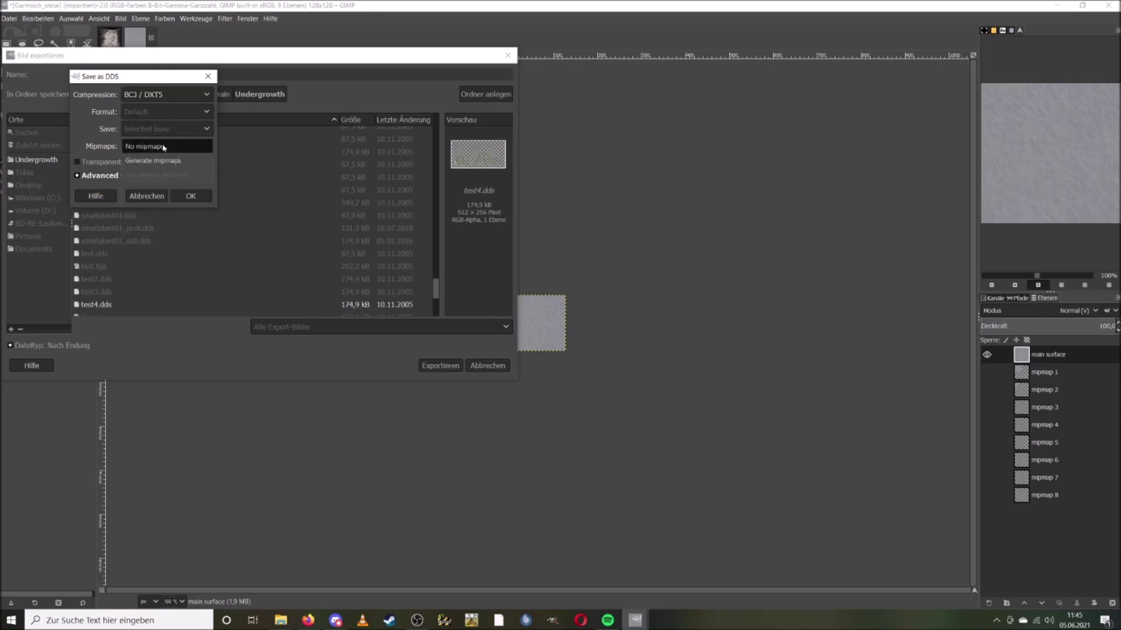
left_click(165, 158)
left_click(191, 195)
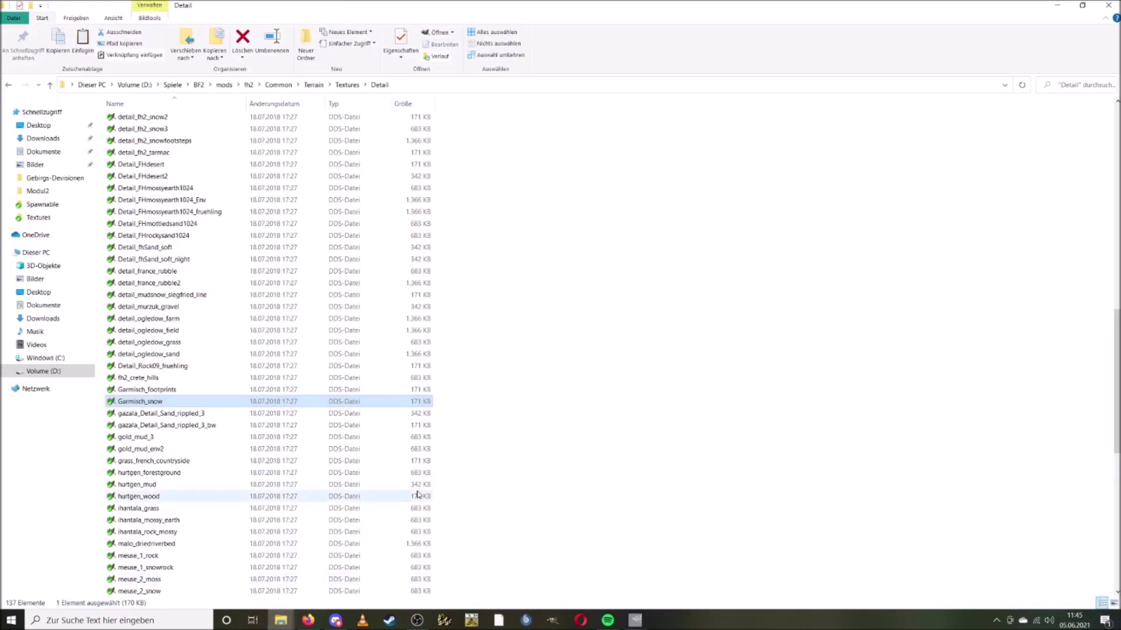
Step: Return to BF2Editor, switch the operation_mars level to TerrainEditor and expand the undergrowth materials
left_click(1059, 6)
left_click(30, 27)
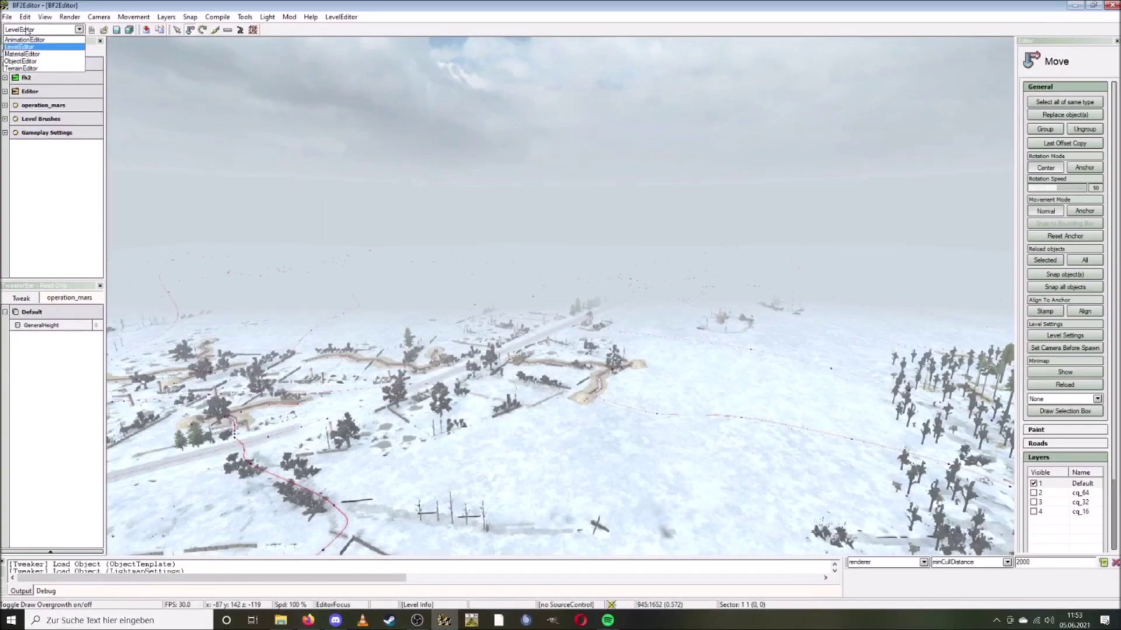
left_click(40, 67)
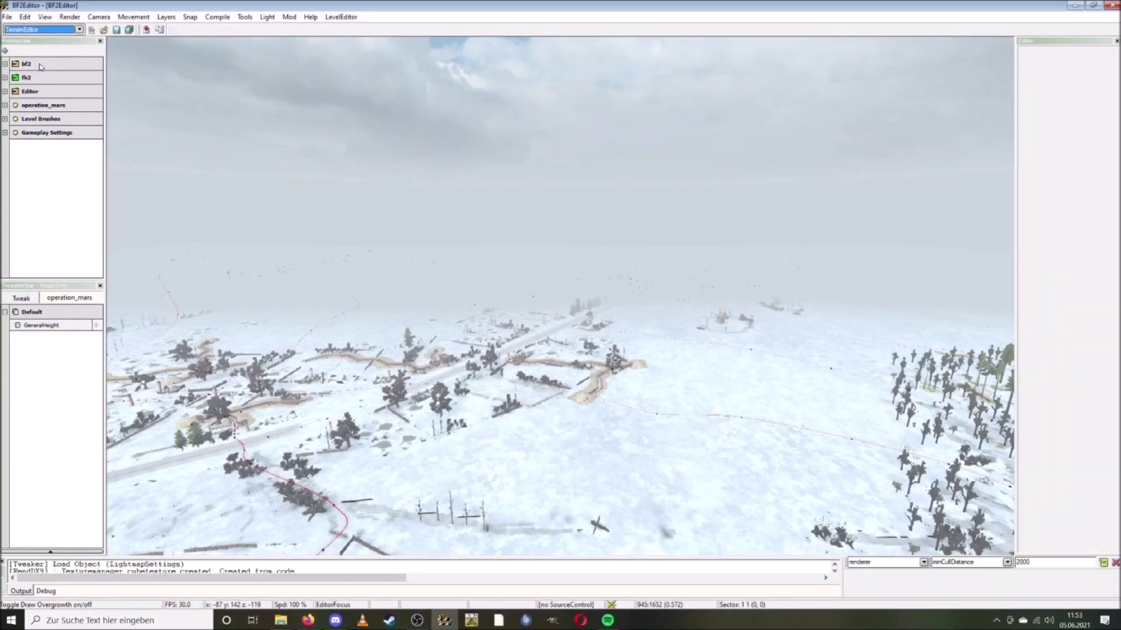
left_click(5, 129)
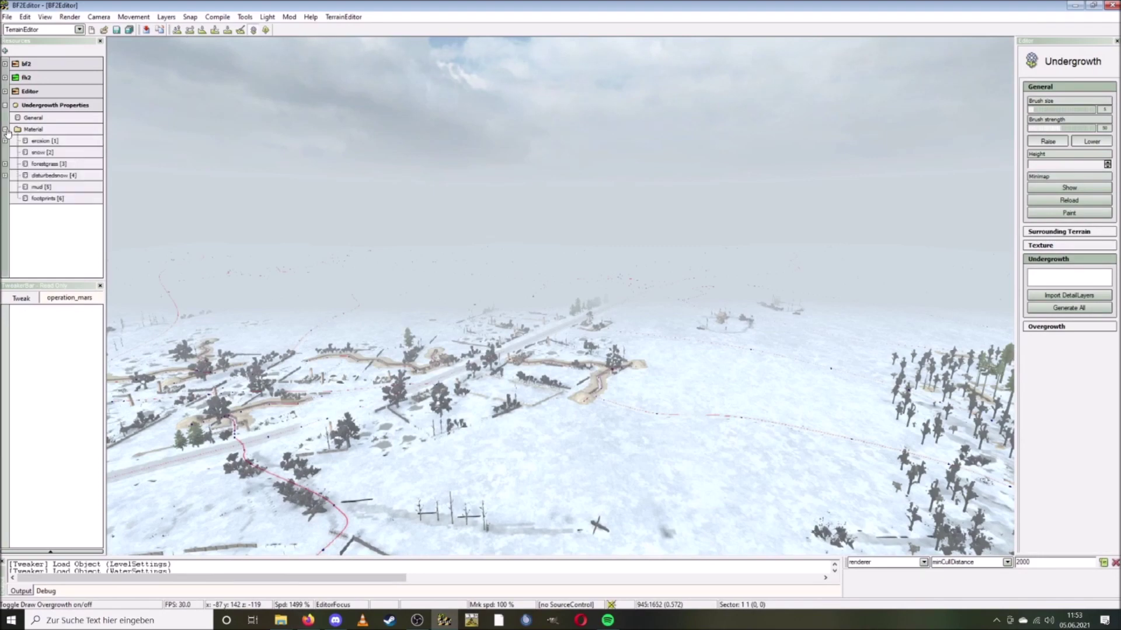
Step: Expand the disturbedsnow undergrowth material and bring up the full properties of its snowball1 type
left_click(43, 175)
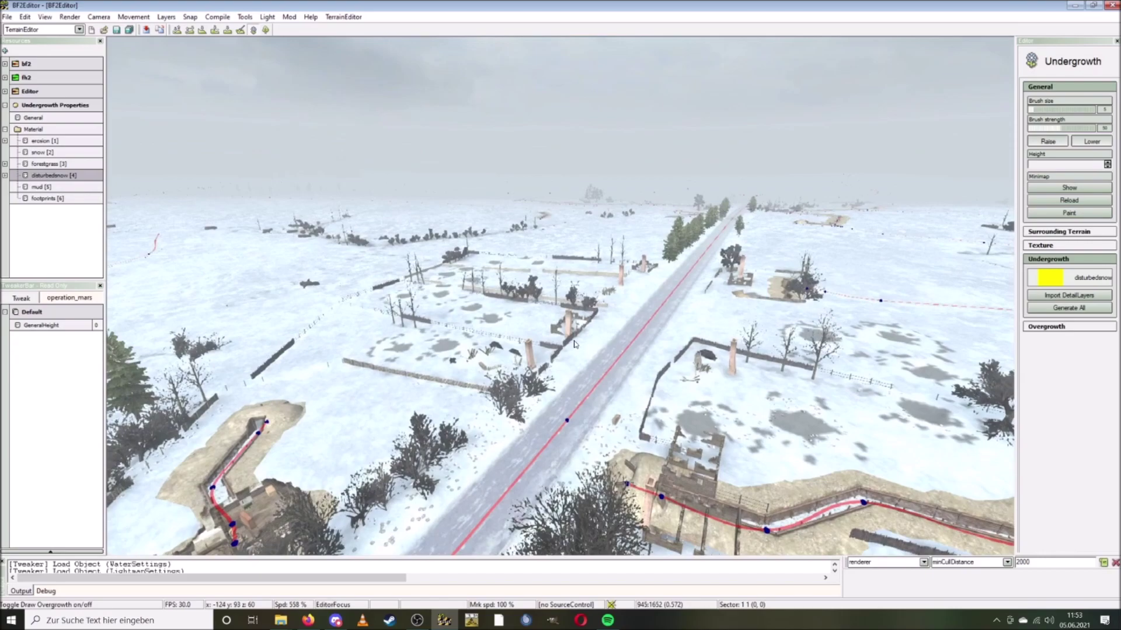
key("ctrl+w")
scroll(560, 297, "down", 10, "ctrl")
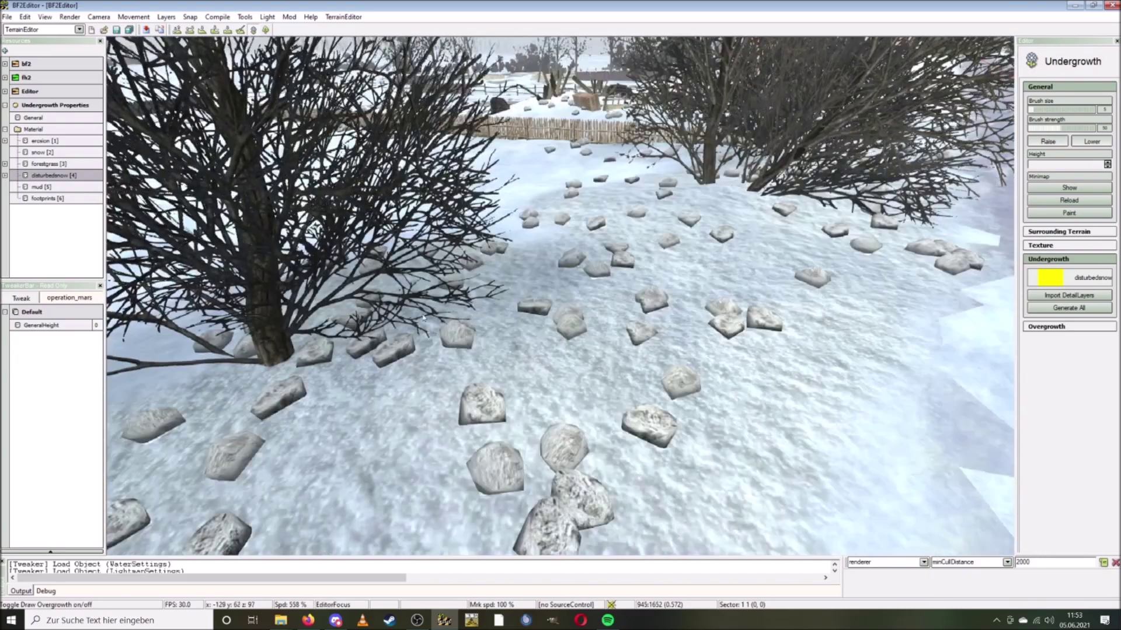
left_click(4, 175)
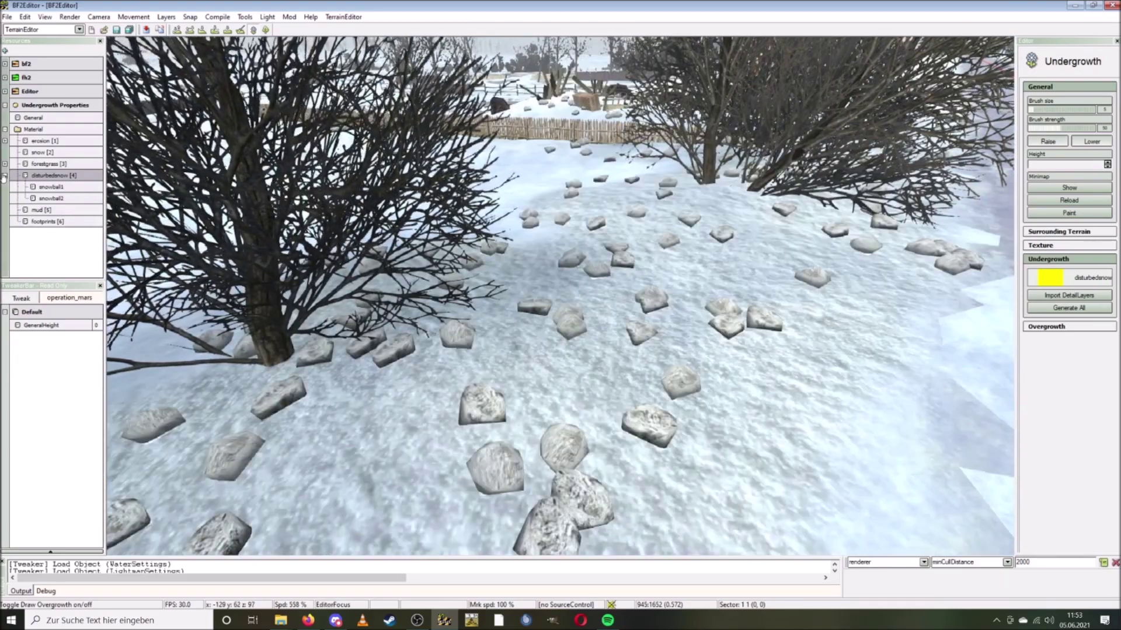
left_click(51, 187)
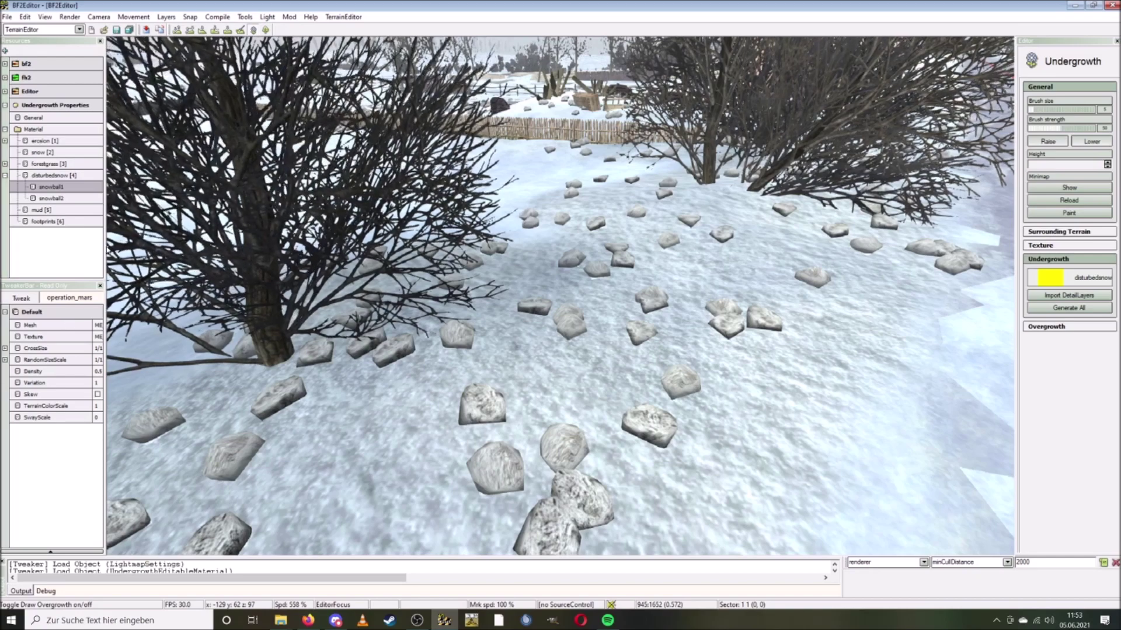
left_click_drag(105, 257, 173, 254)
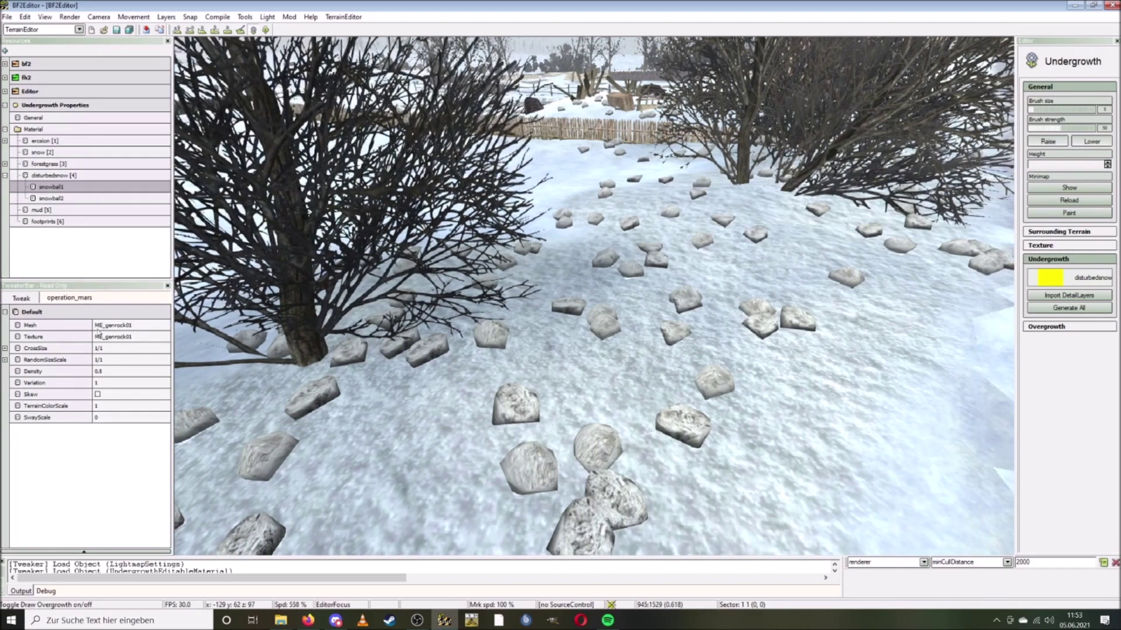
Step: Assign the snowchunk1 texture to the snowball1 undergrowth type
left_click(141, 341)
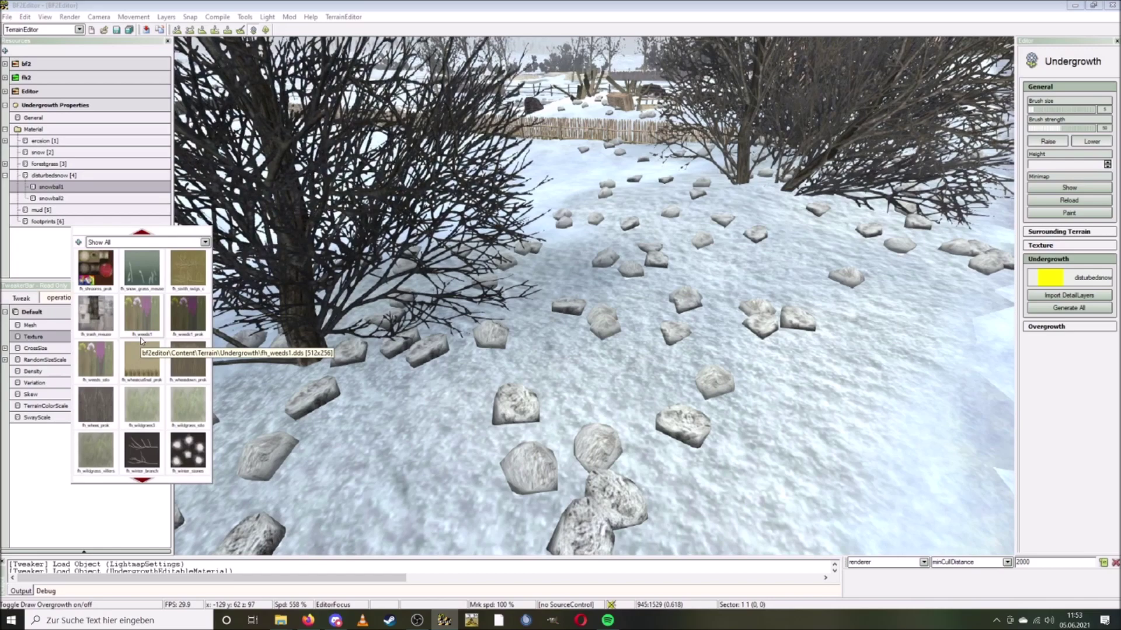
scroll(141, 341, "down", 4)
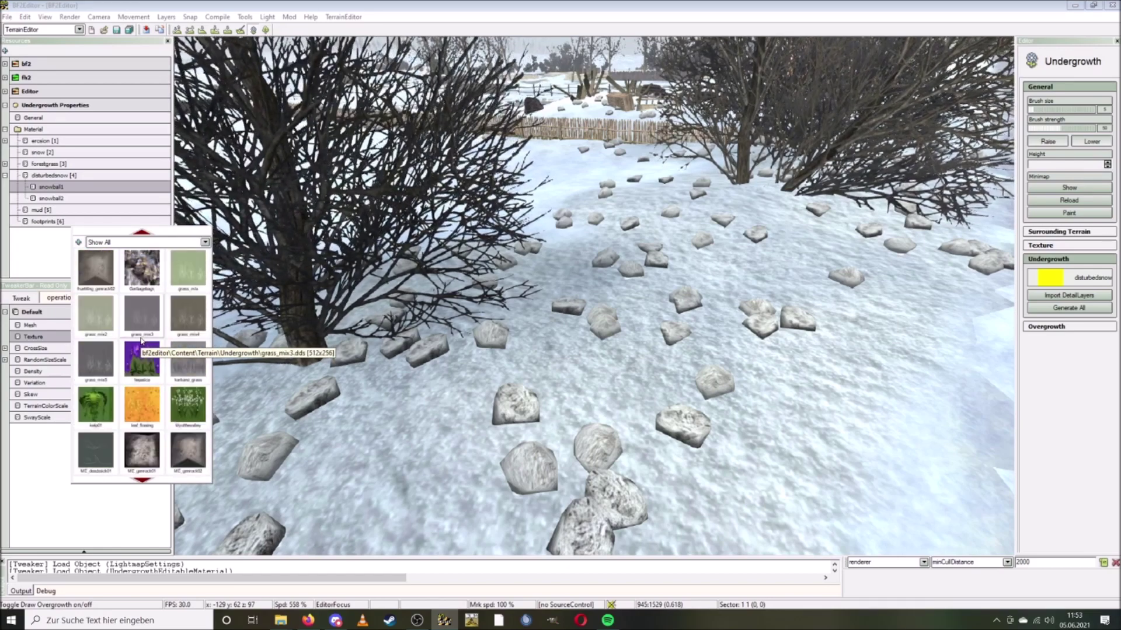
scroll(141, 341, "down", 5)
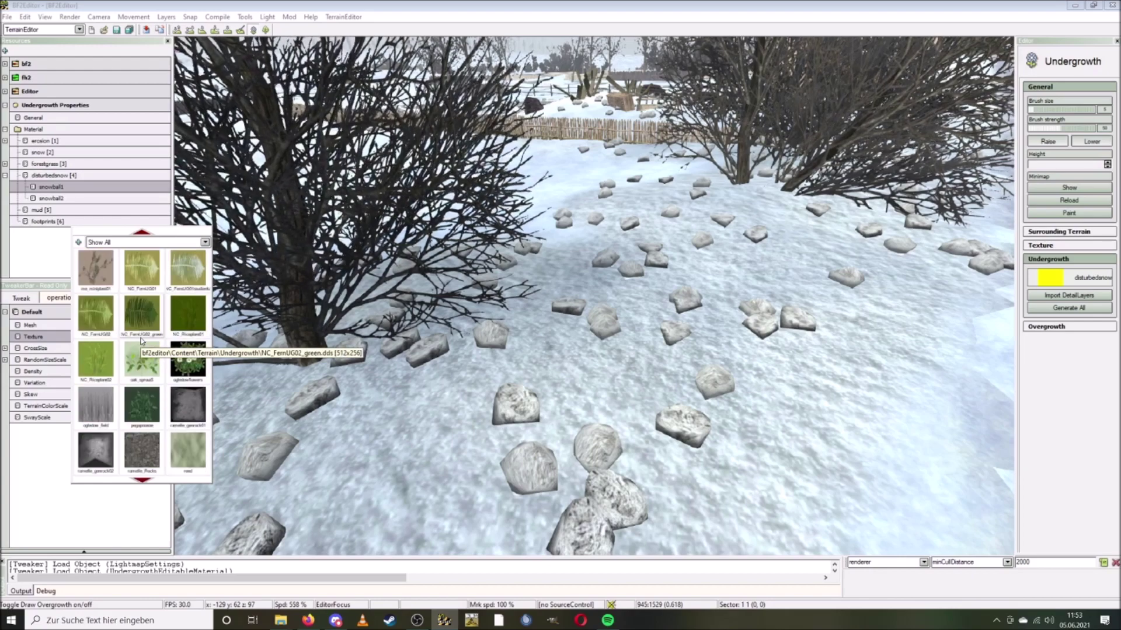
scroll(142, 341, "down", 5)
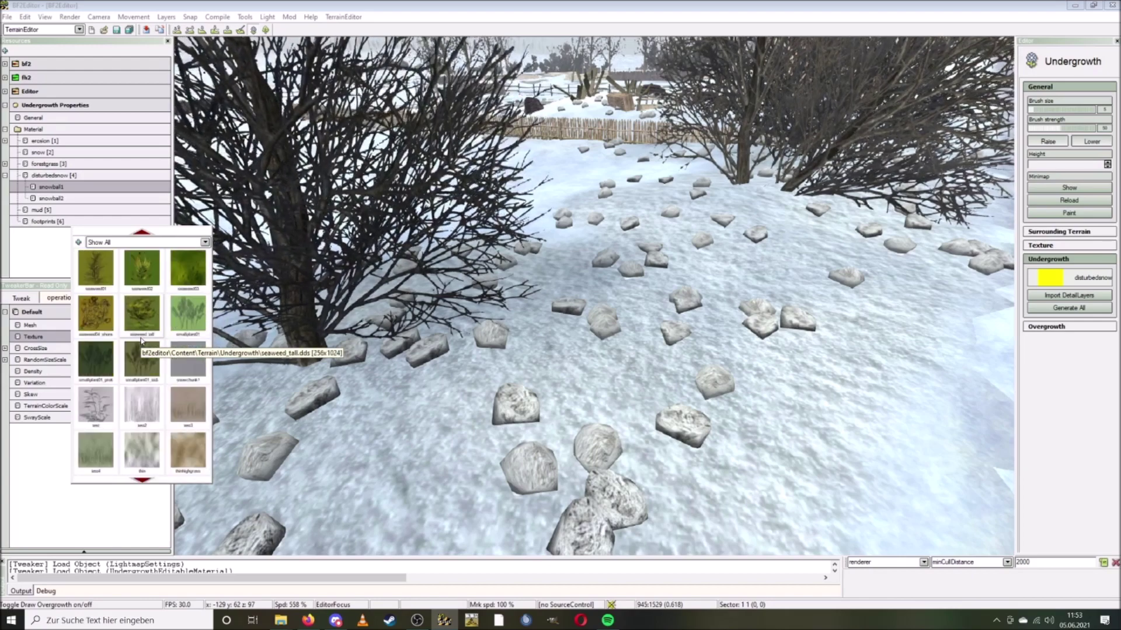
left_click(180, 375)
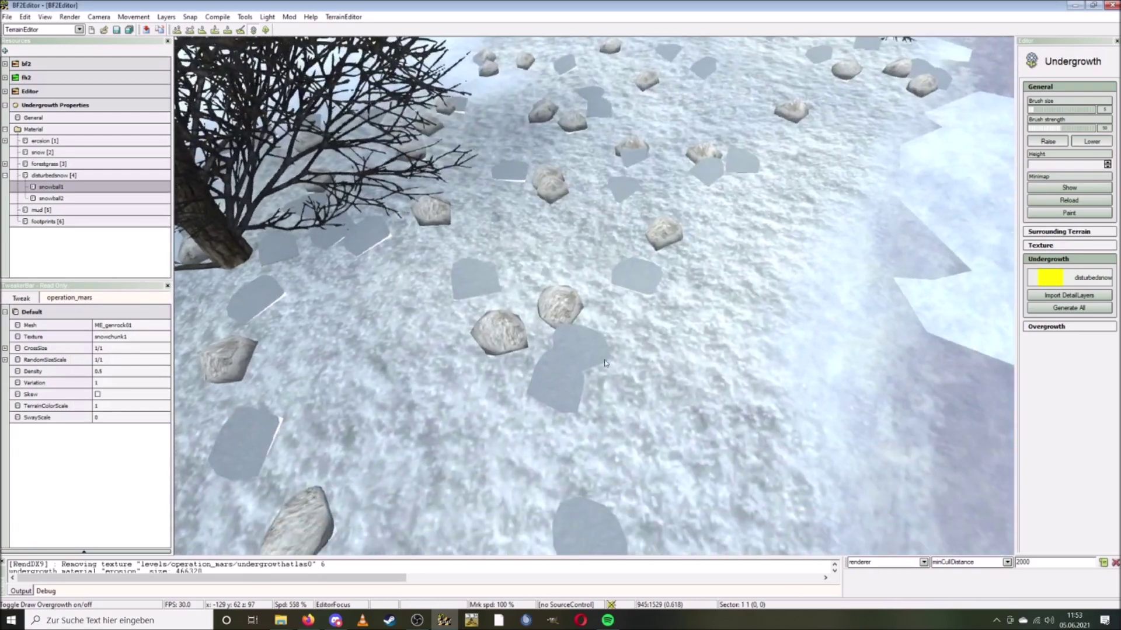
Step: Examine up close how the snowchunk1 texture looks on the chunks scattered over the disturbed snow
key("w")
key("s")
scroll(613, 332, "down", 5)
scroll(594, 317, "down", 1)
right_click_drag(642, 336, 594, 316)
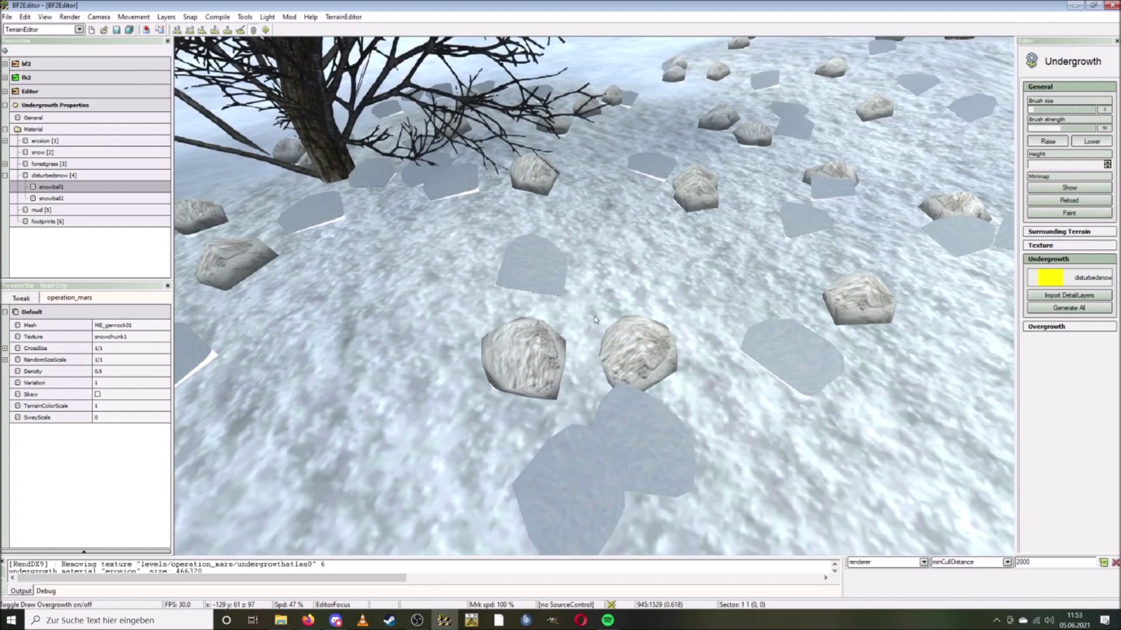
key("d")
key("w")
right_click_drag(596, 362, 619, 344)
scroll(596, 362, "down", 1)
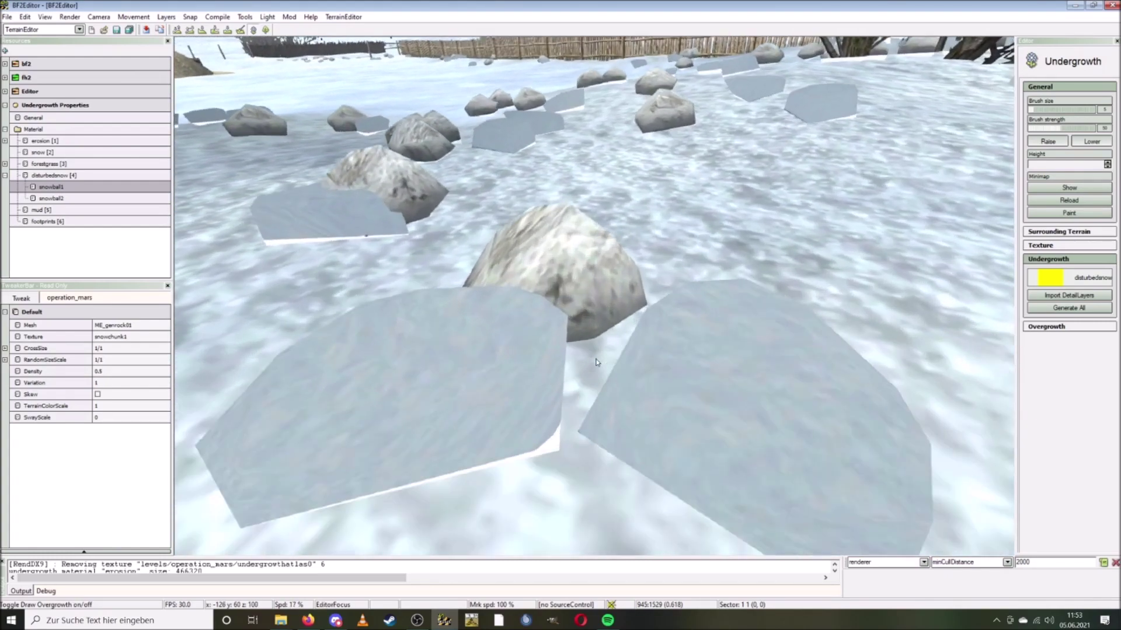
key("a")
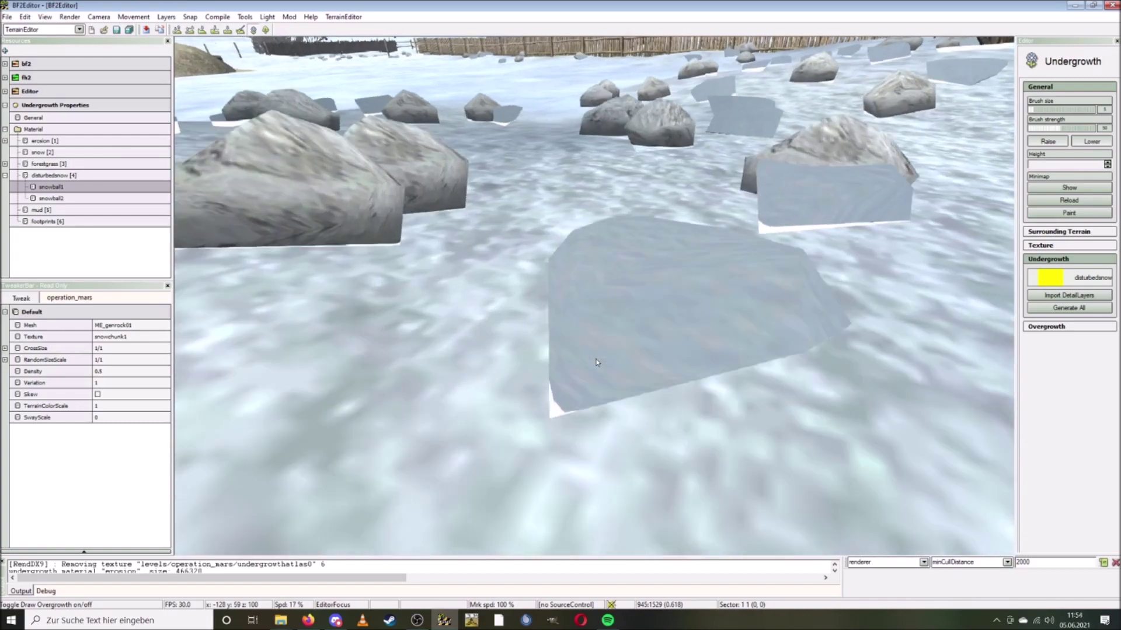
key("w")
key("s")
key("d")
mouse_move(597, 362)
right_mouse_down()
mouse_move(592, 344)
mouse_move(592, 365)
right_mouse_up()
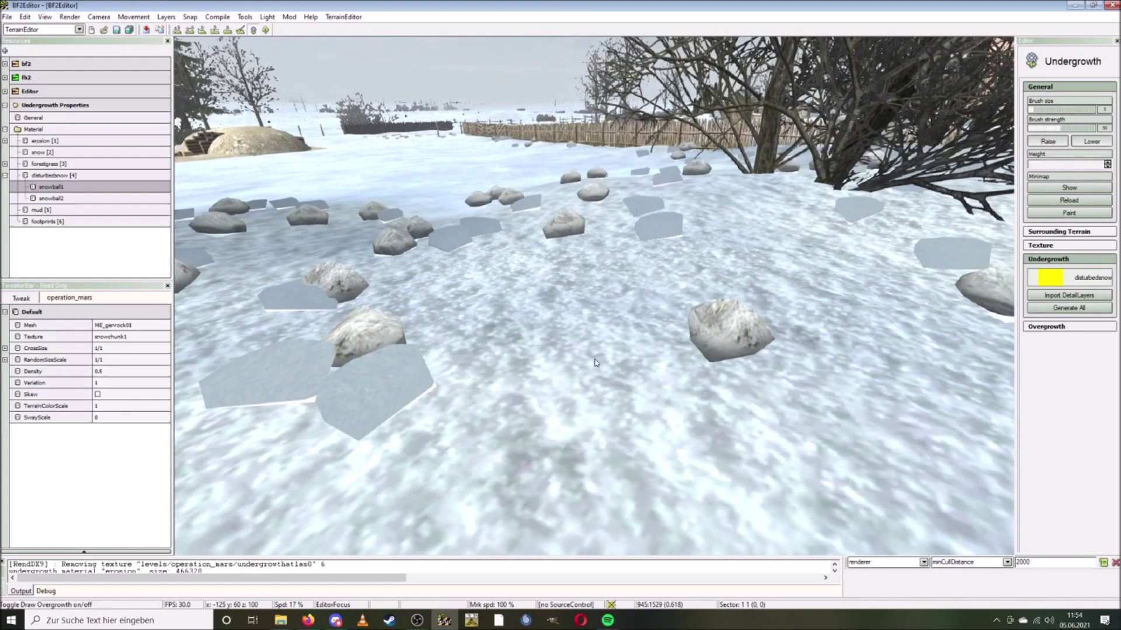
Step: Try a TerrainColorScale of 0.5 on snowball1 and compare the chunks with the ground and rocks
left_click(111, 407)
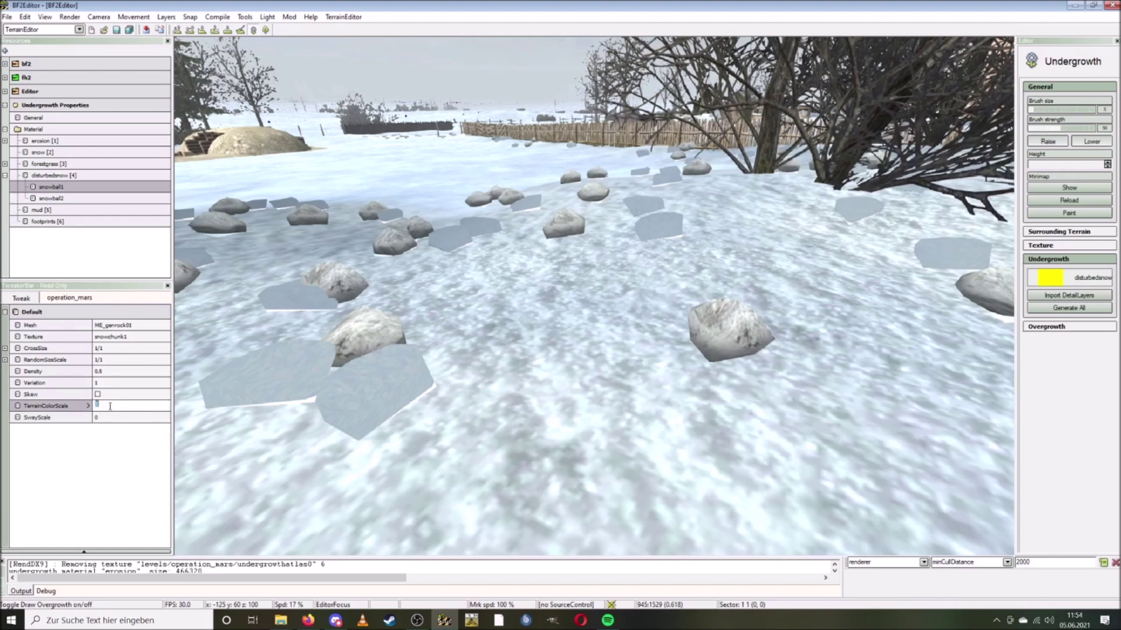
key("Return")
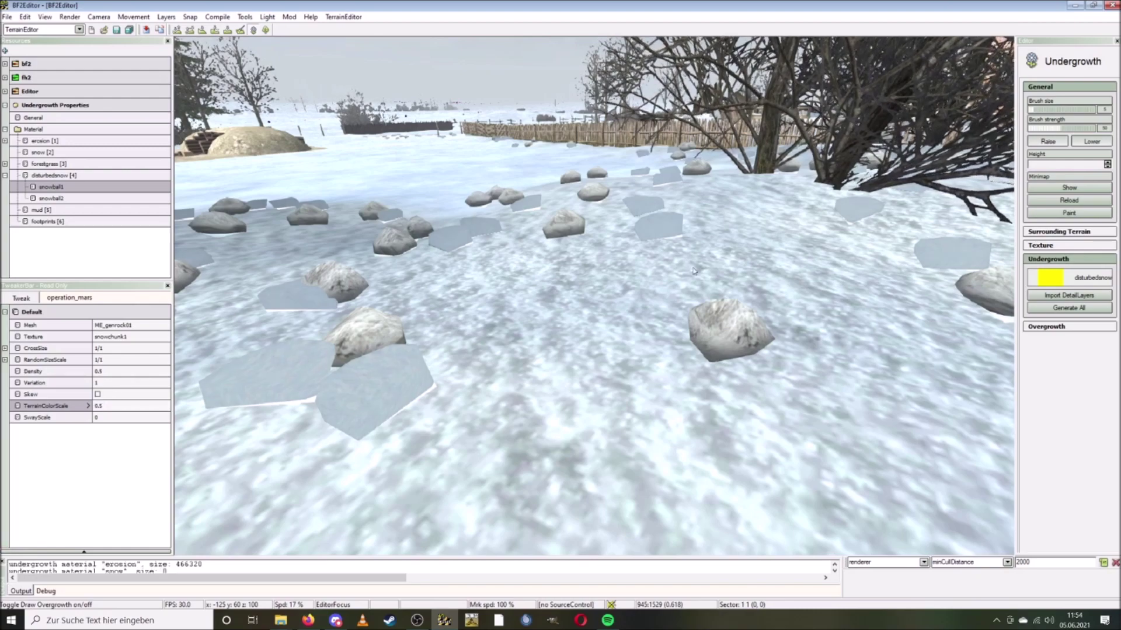
right_click_drag(741, 251, 698, 316)
key("w")
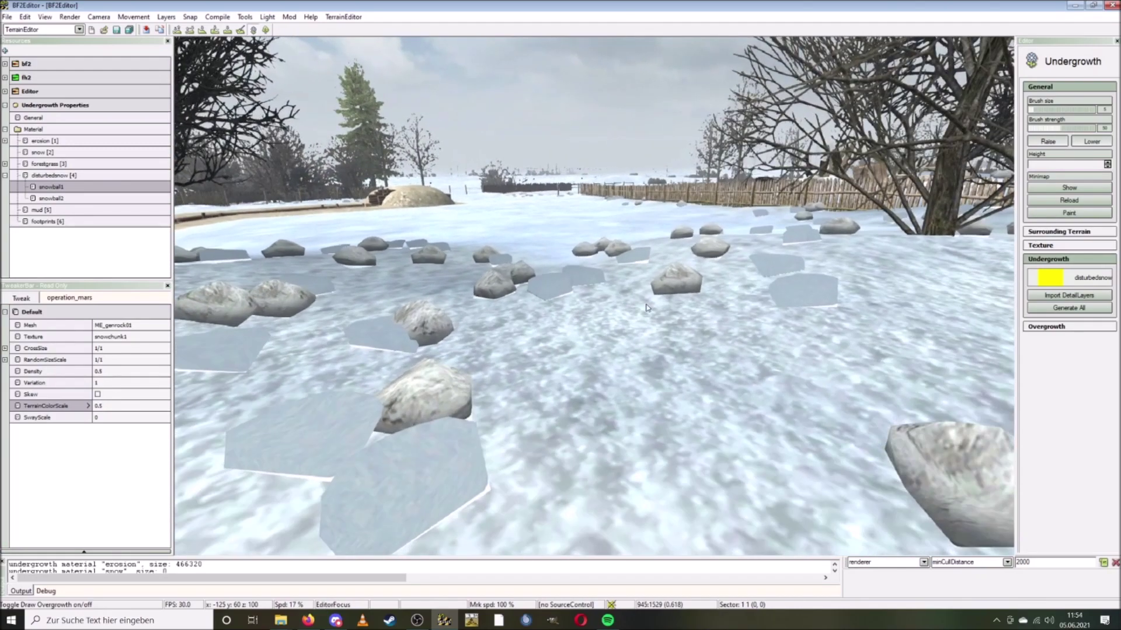
key("w")
key("w")
key("w")
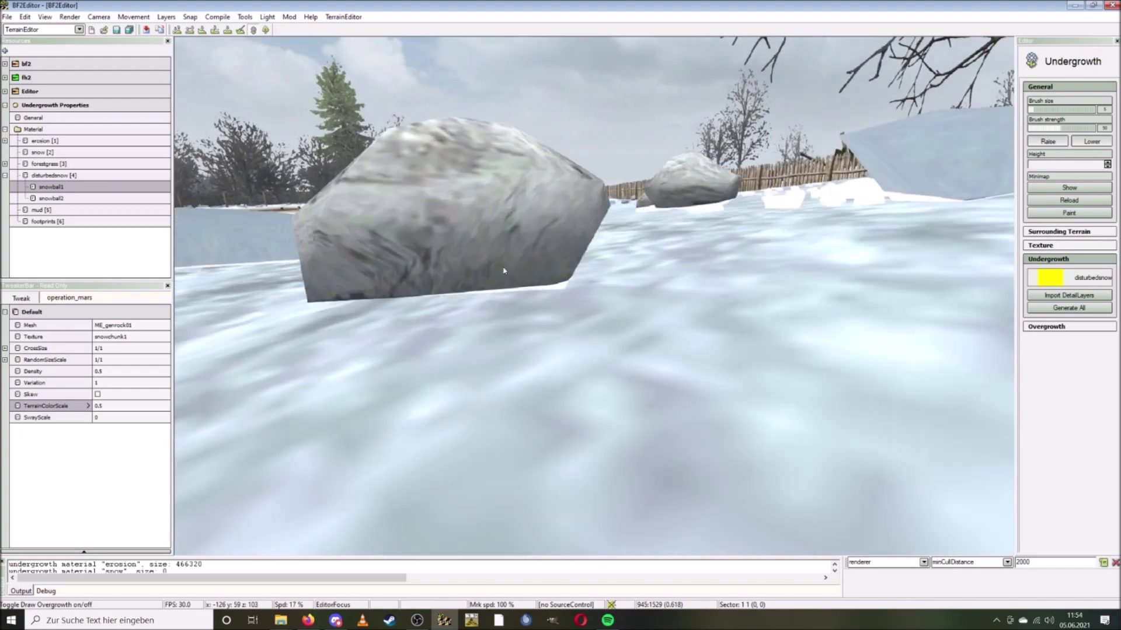
right_click_drag(443, 297, 447, 317)
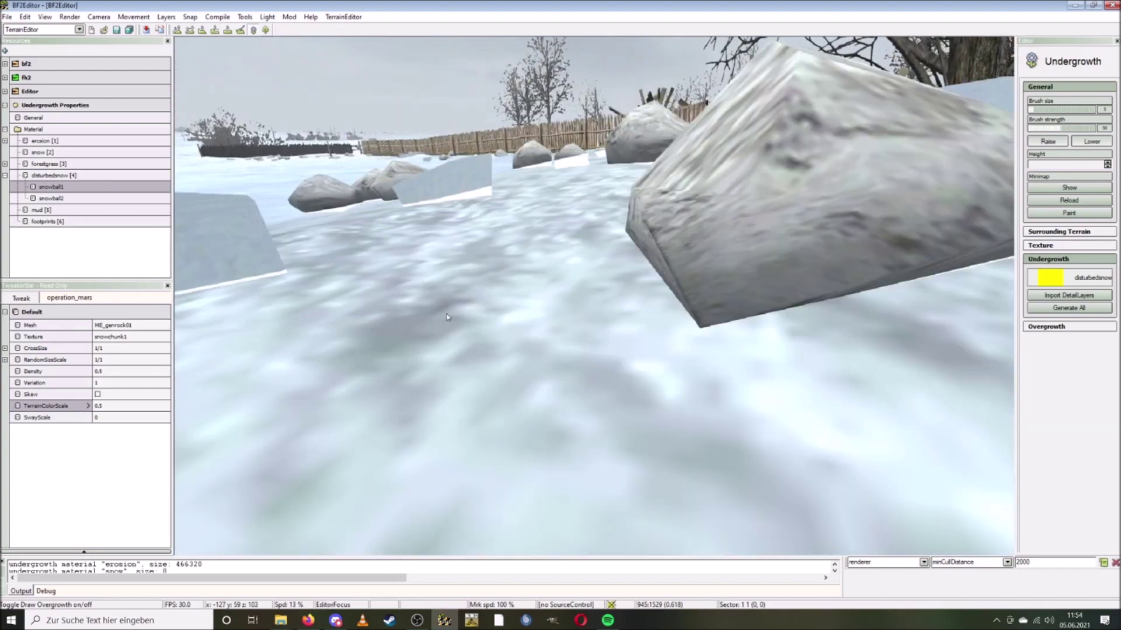
key("s")
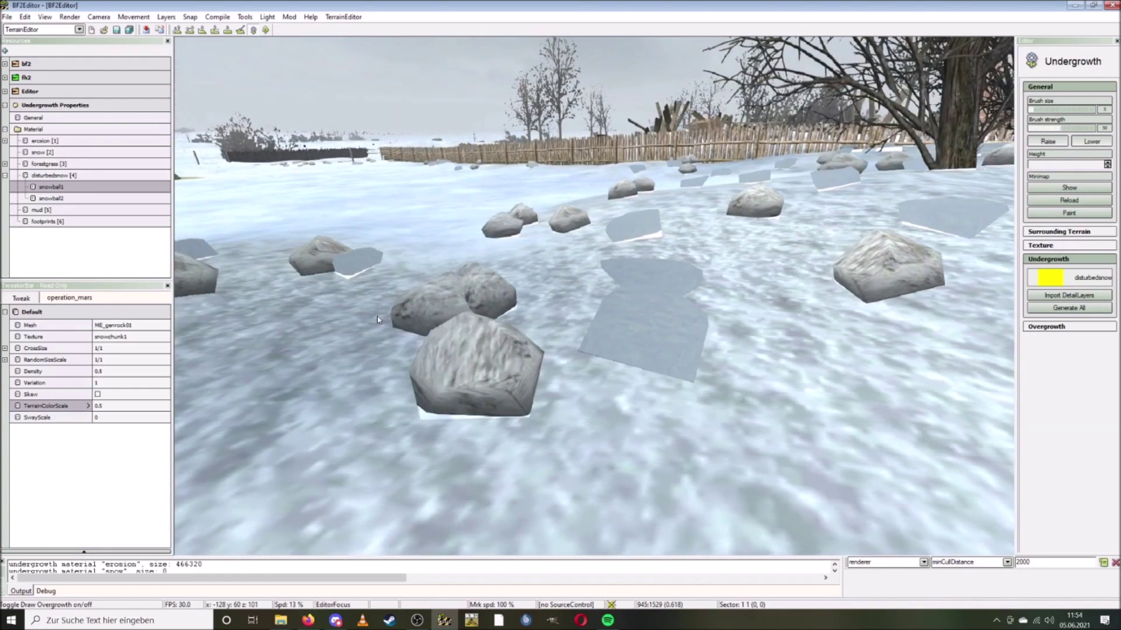
key("w")
key("w")
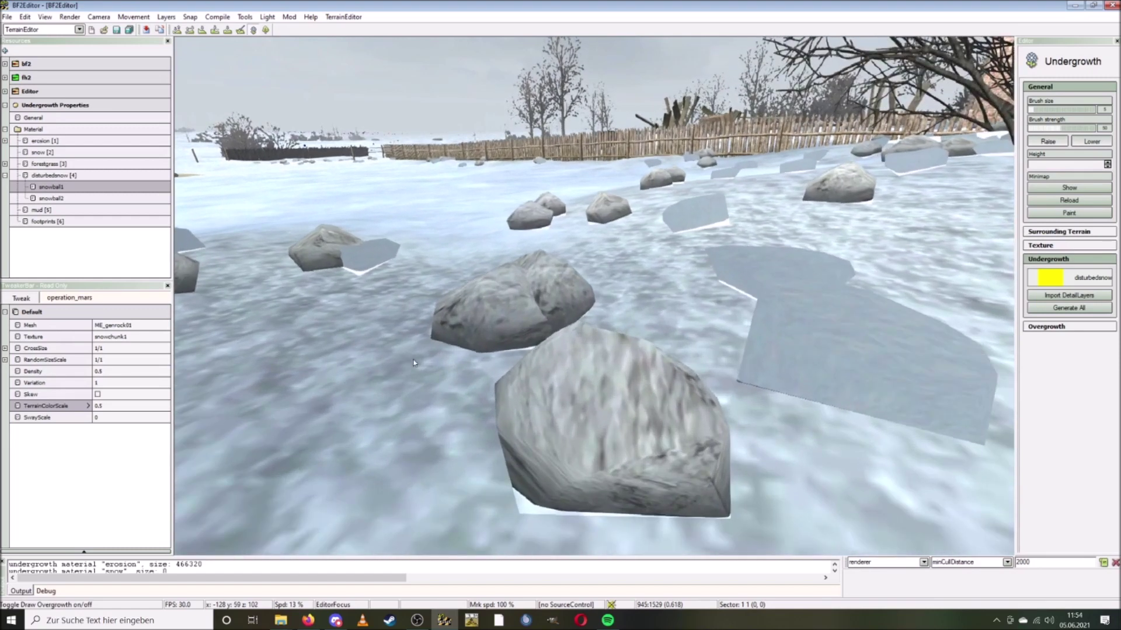
right_click_drag(447, 350, 414, 363)
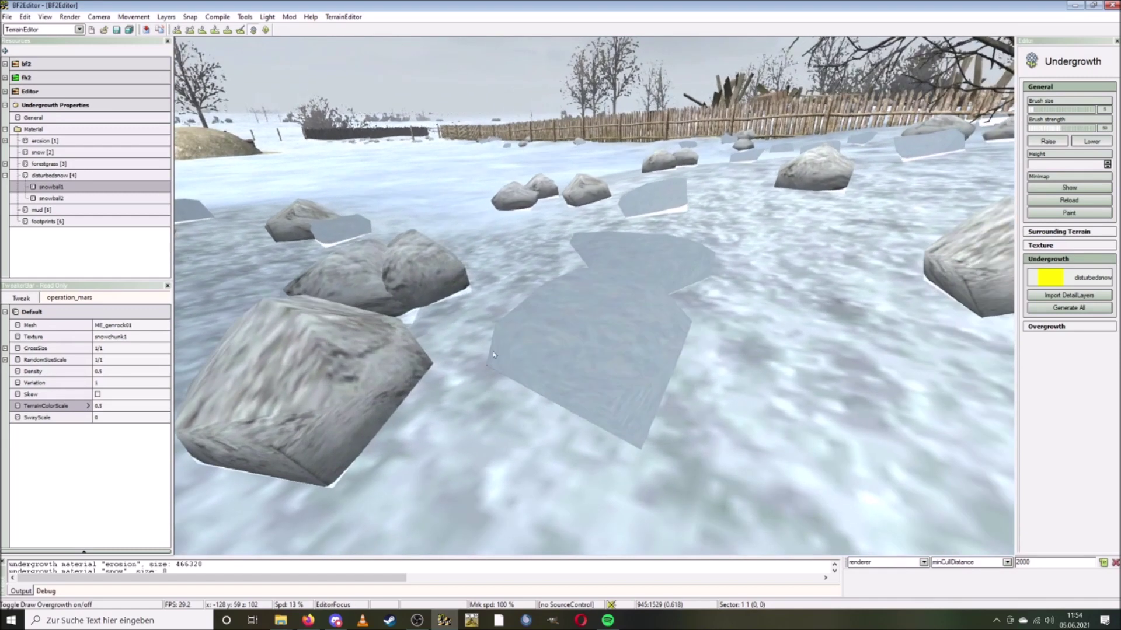
Step: Try a TerrainColorScale of 0.2 on snowball1 and check the chunks from near and far
left_click(136, 406)
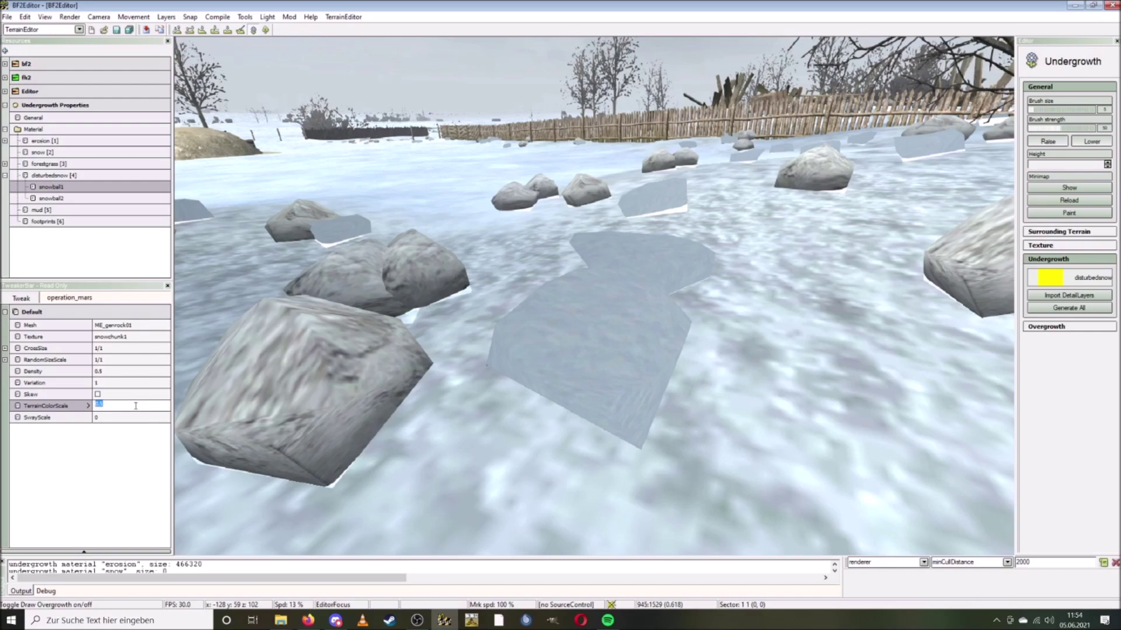
key("Return")
key("s")
mouse_move(471, 392)
right_mouse_down()
mouse_move(496, 368)
mouse_move(455, 407)
right_mouse_up()
scroll(494, 370, "up", 3)
key("d")
key("w")
key("s")
scroll(455, 408, "down", 3)
key("w")
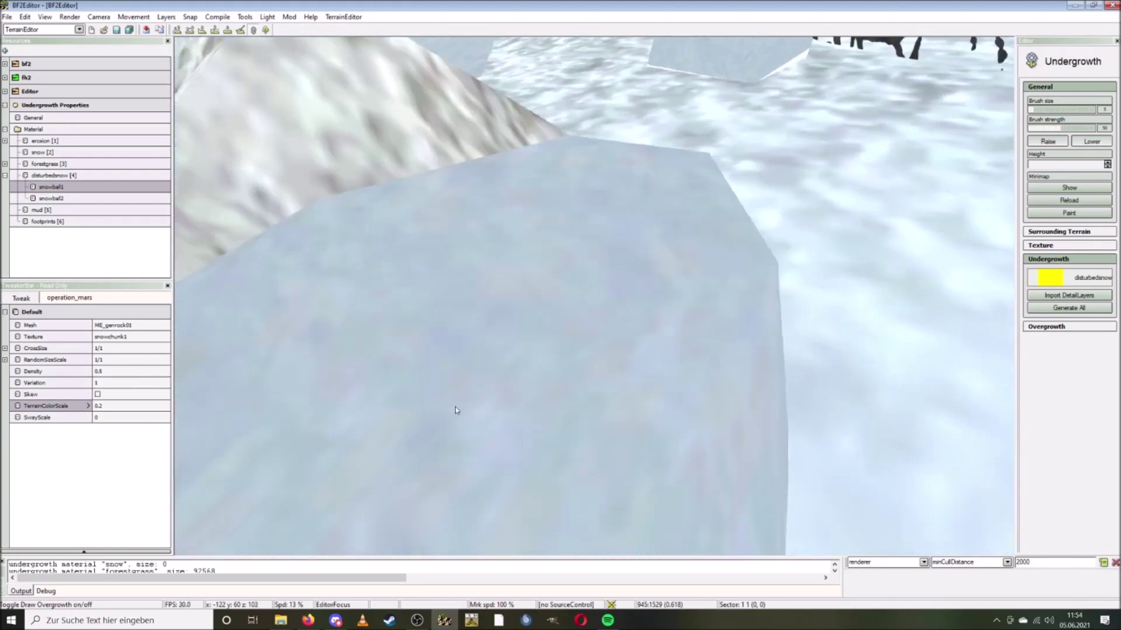
key("s")
key("a")
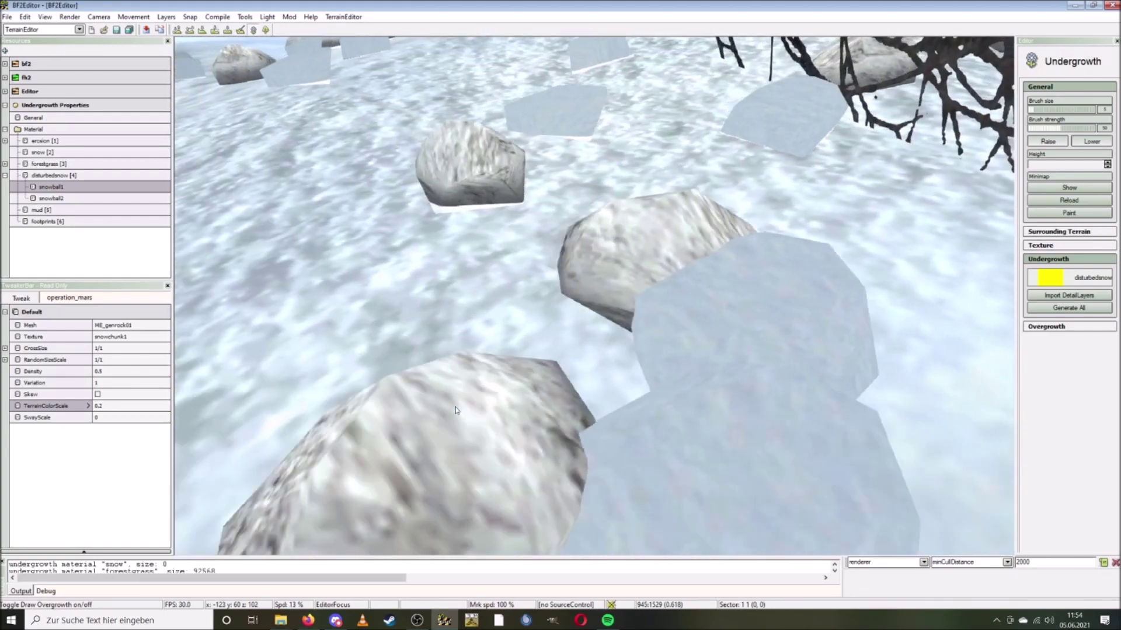
key("w")
mouse_move(545, 374)
right_mouse_down()
mouse_move(534, 357)
mouse_move(527, 365)
right_mouse_up()
key("d")
key("s")
key("s")
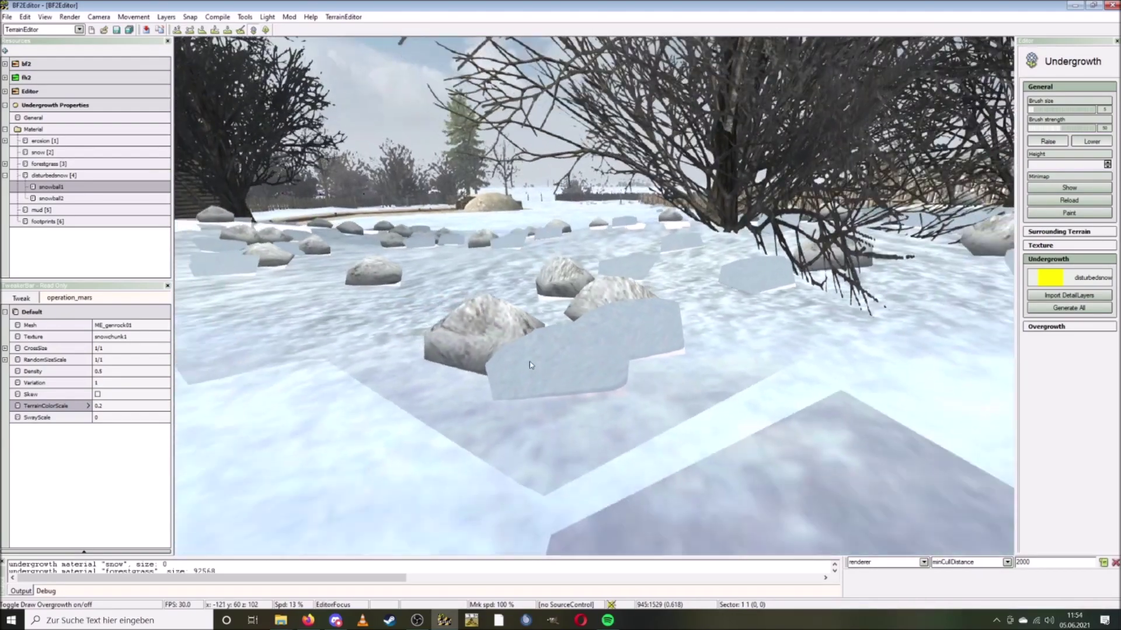
key("a")
key("s")
key("a")
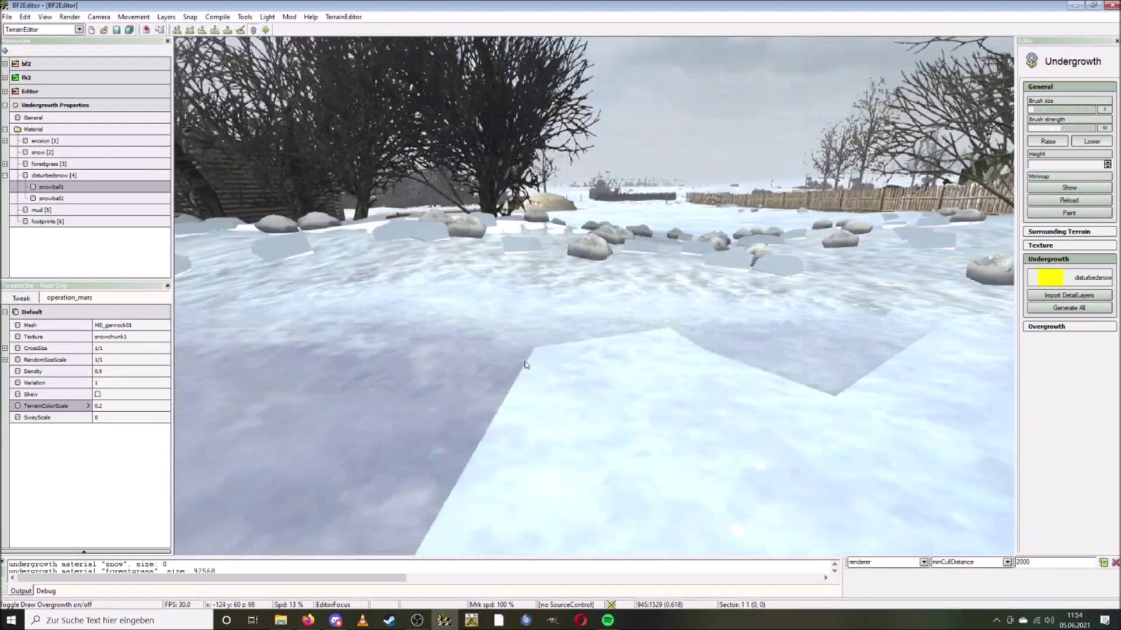
key("w")
mouse_move(525, 366)
right_mouse_down()
mouse_move(518, 355)
mouse_move(525, 370)
right_mouse_up()
Step: Set snowball1's TerrainColorScale to 0.1
left_click(124, 405)
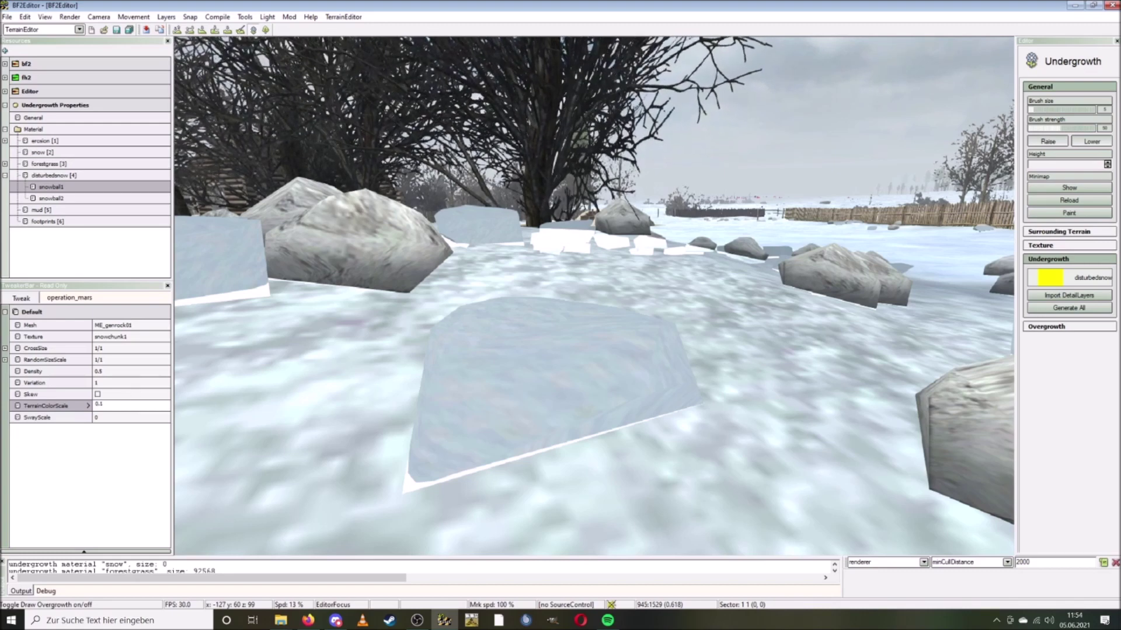
type("0.1")
key("Return")
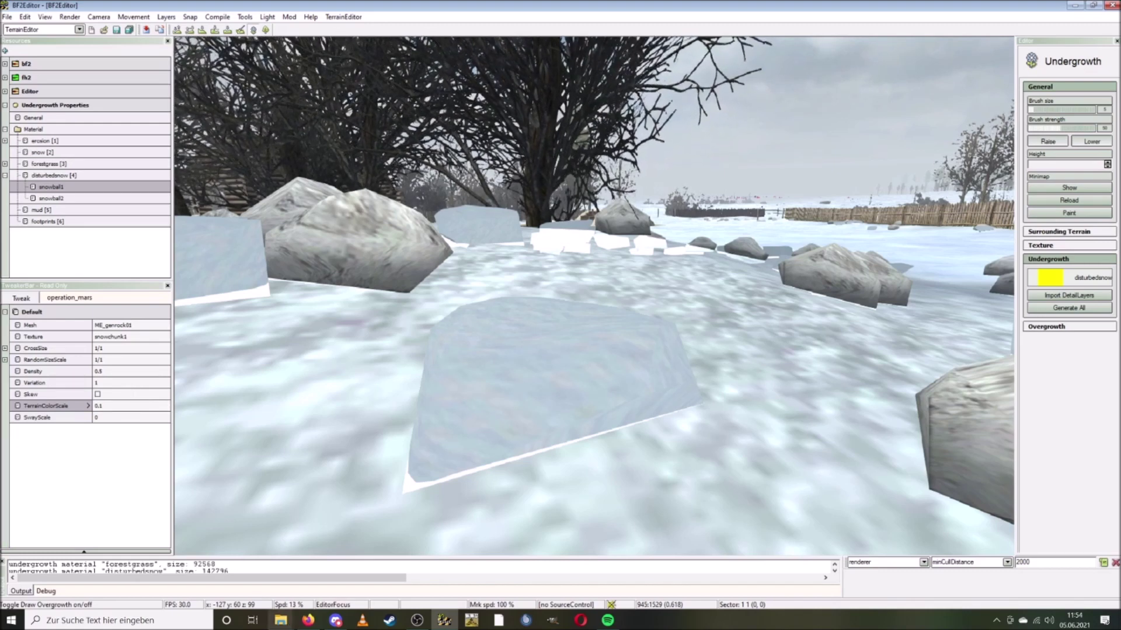
Step: Switch to the texture folders in File Explorer, and from there to GIMP with the snowchunk1 image
left_click(281, 620)
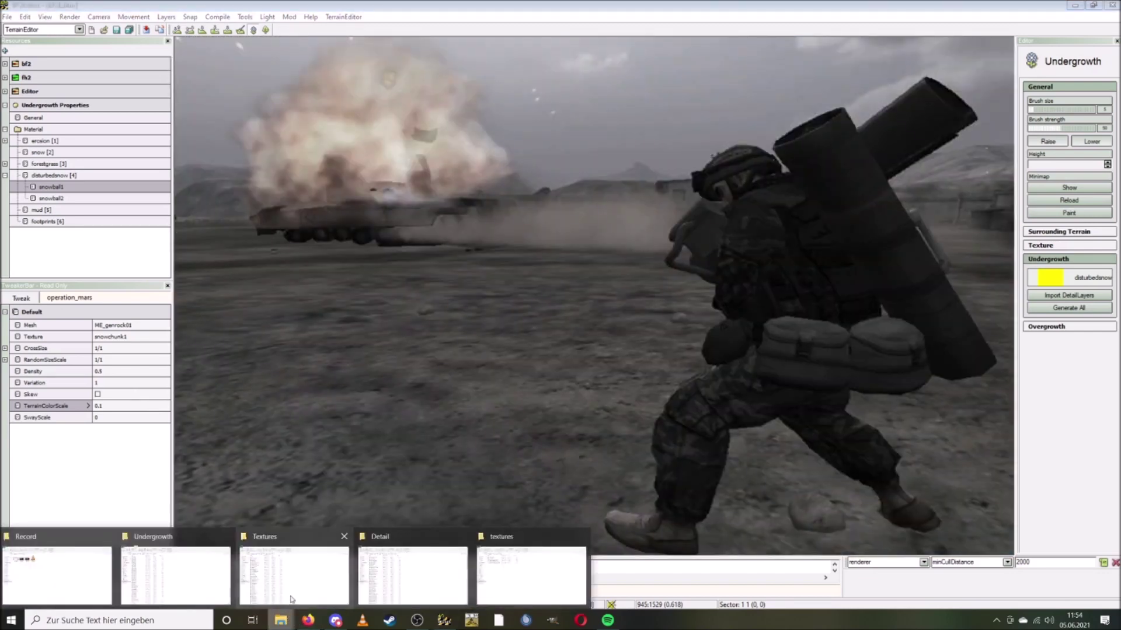
left_click(295, 569)
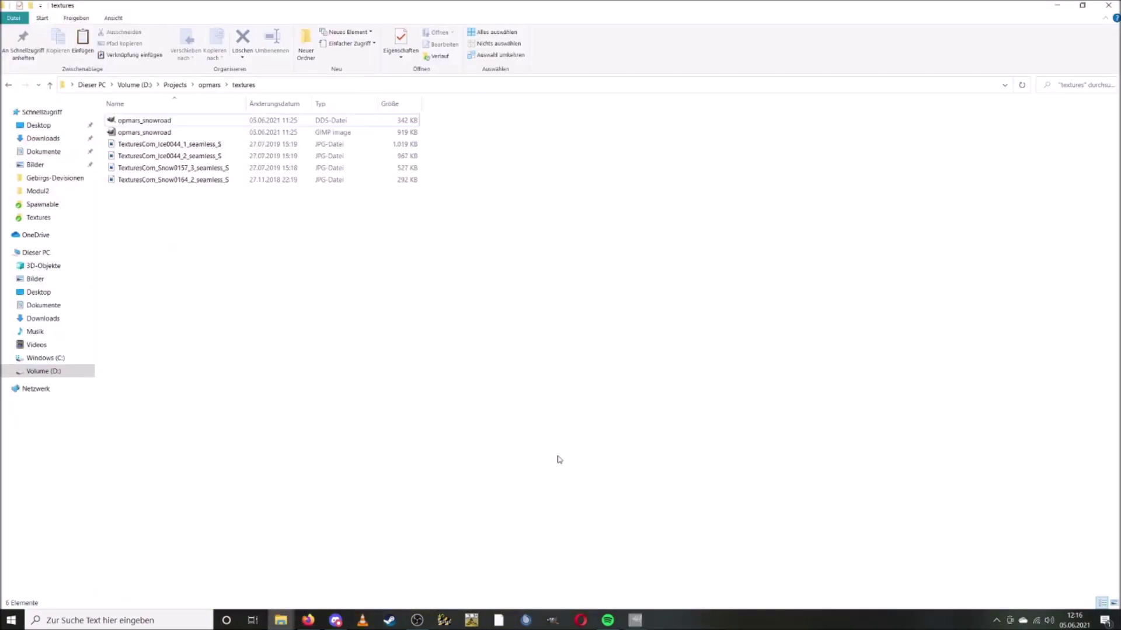
left_click(635, 622)
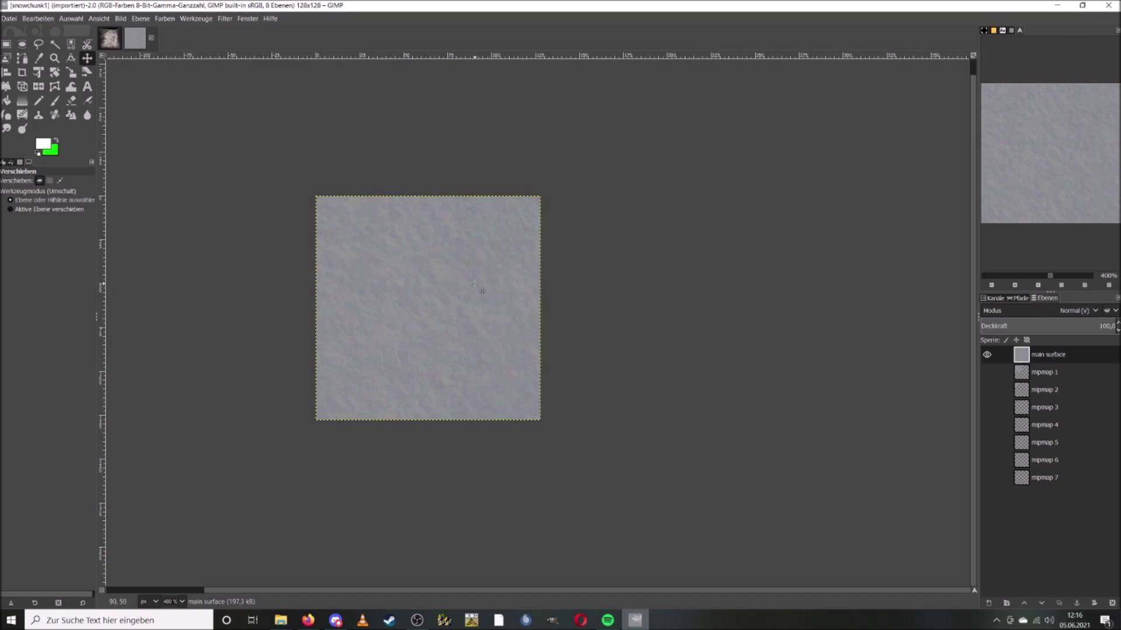
Step: Copy the main surface layer of snowchunk1 and paste it as a new layer above the original
key("ctrl+c")
key("ctrl+v")
right_click(1096, 365)
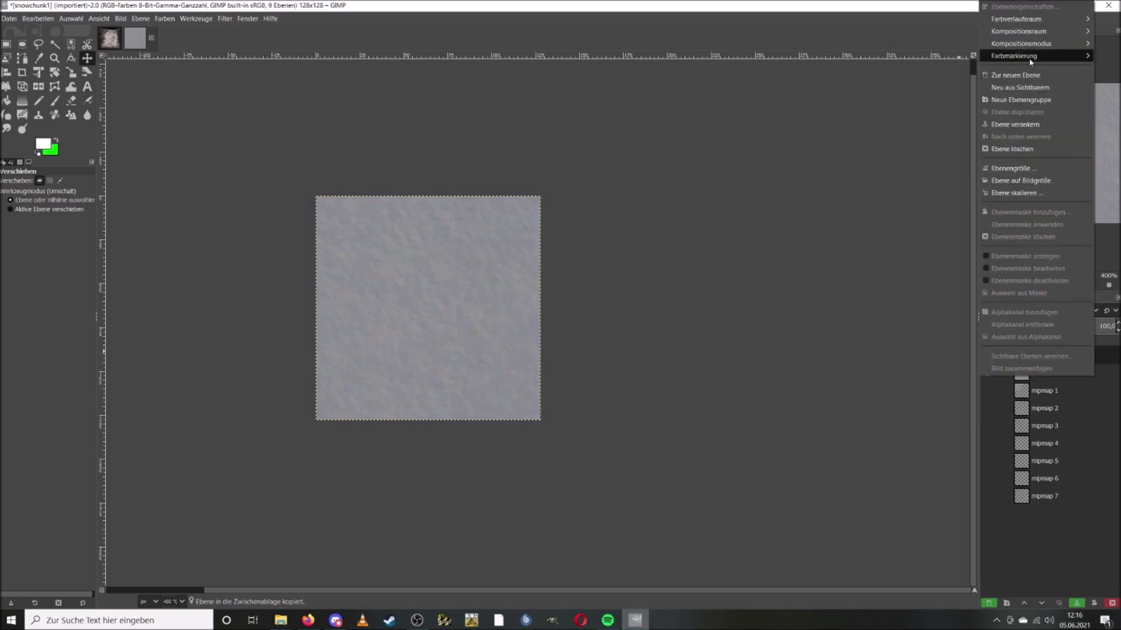
left_click(1015, 75)
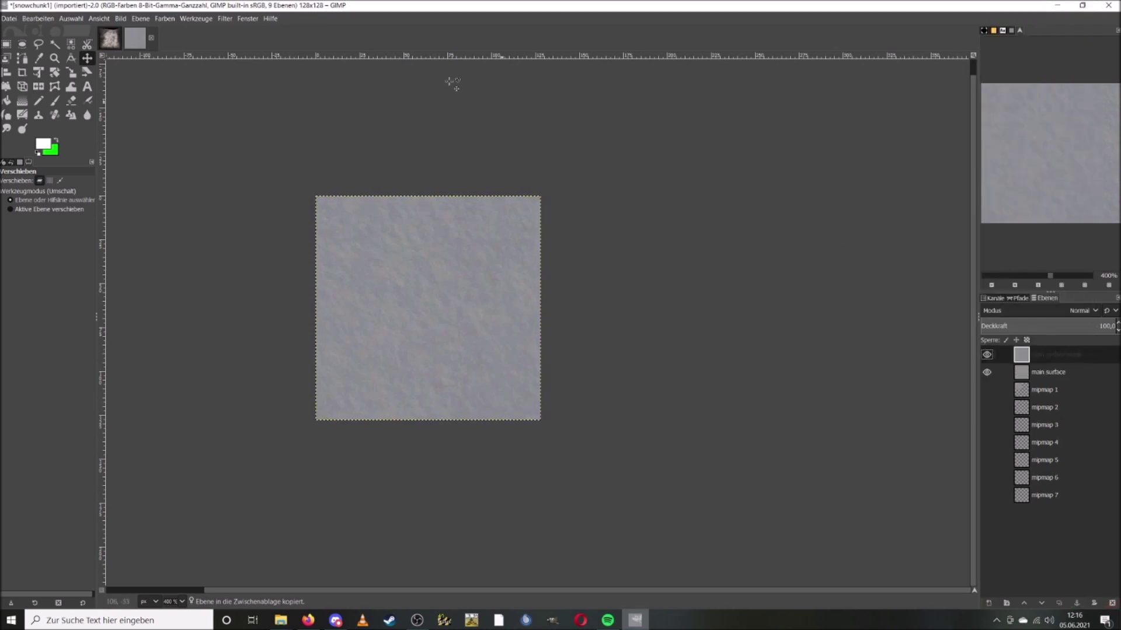
Step: Brighten the copied main surface layer of snowchunk1 with a brightness of about 79
left_click(141, 19)
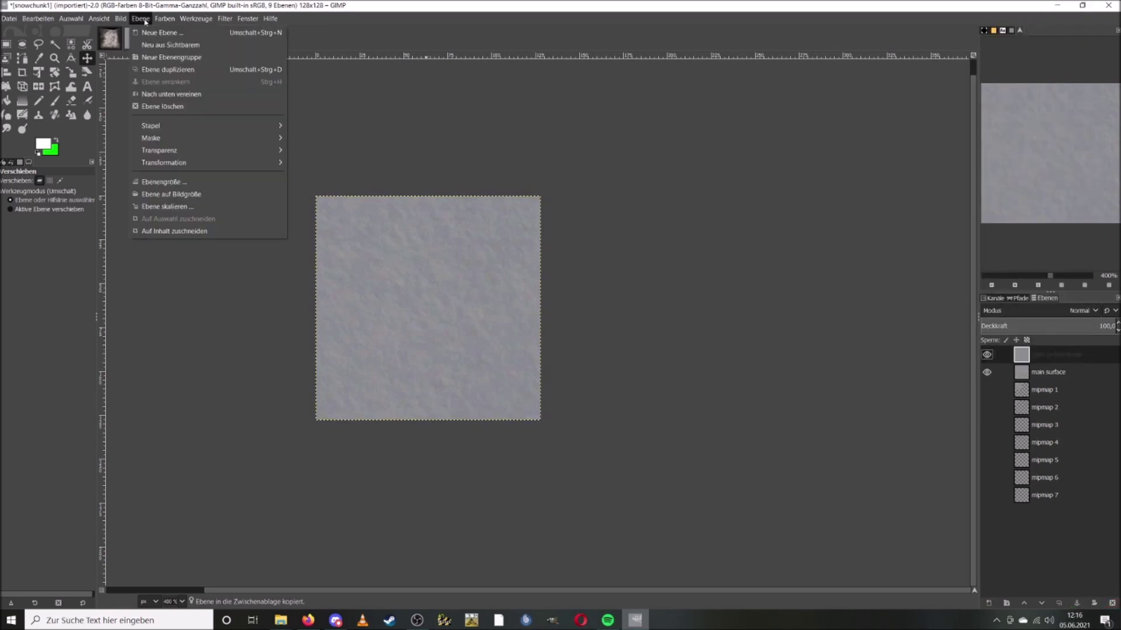
left_click(164, 19)
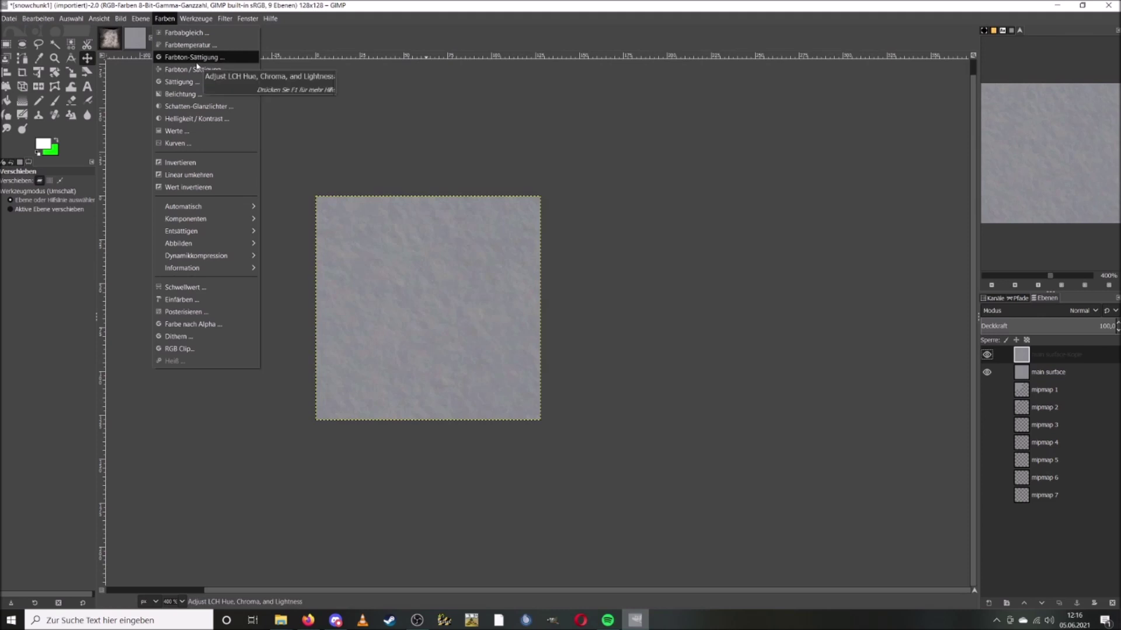
left_click(195, 118)
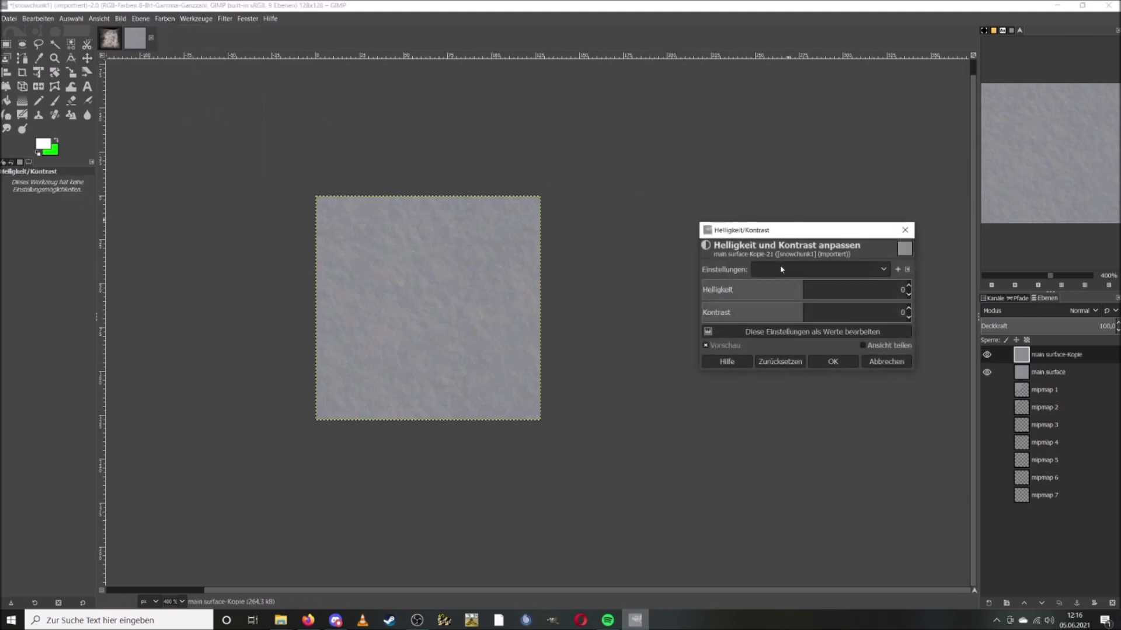
left_click_drag(775, 291, 868, 284)
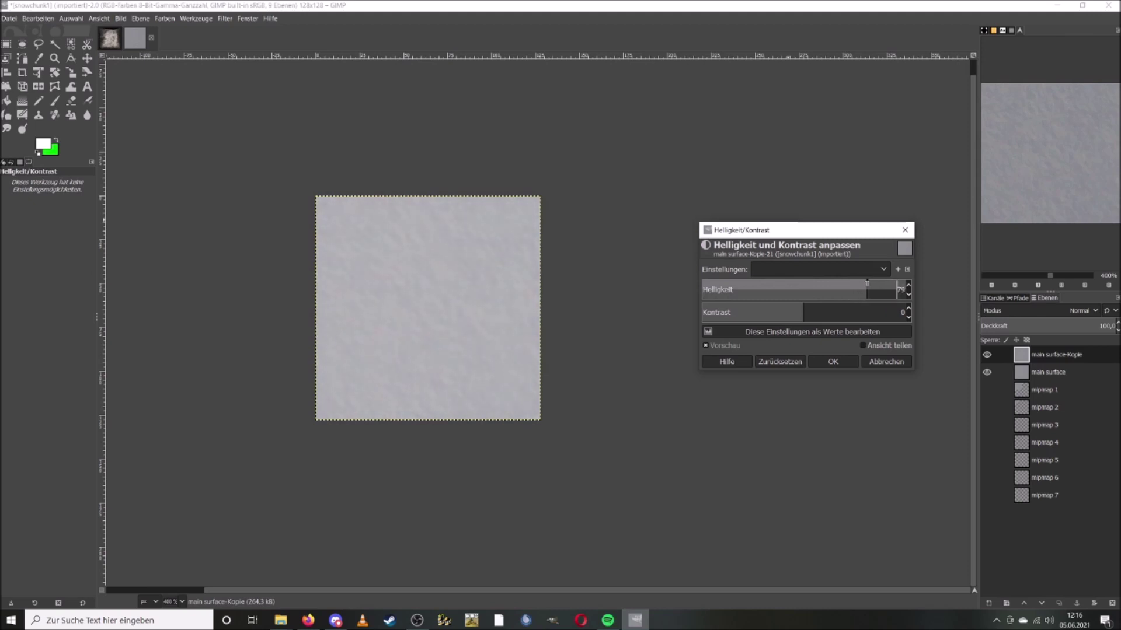
left_click(833, 361)
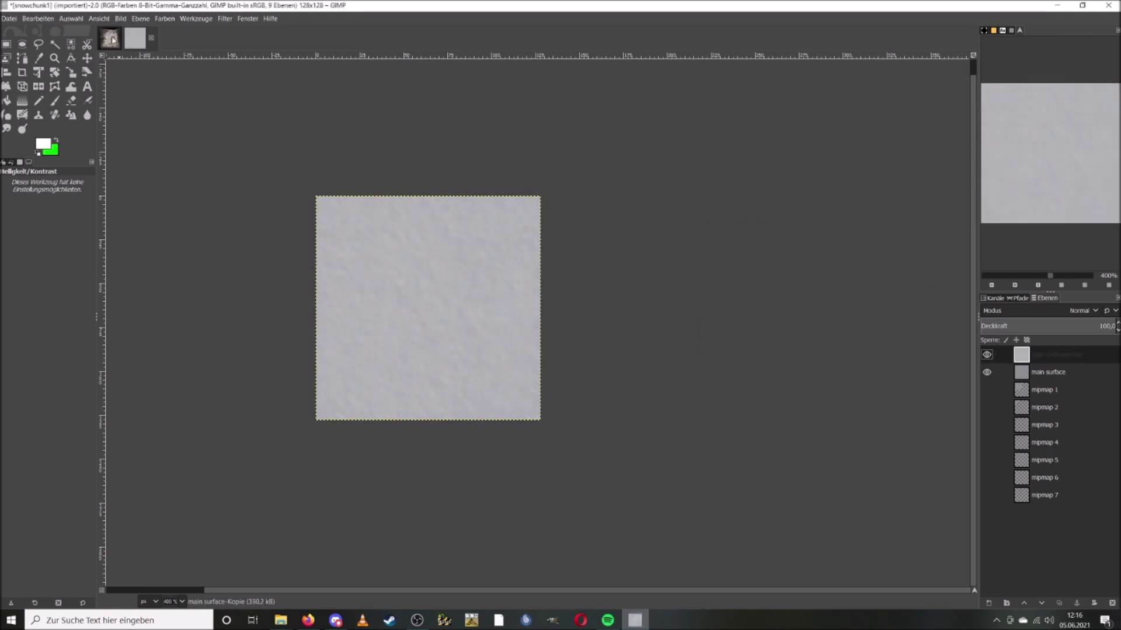
Step: Copy the rock surface layer from the ME_genrock1 image and paste it as a new layer on top of snowchunk1
left_click(110, 39)
left_click(1098, 354)
key("ctrl+c")
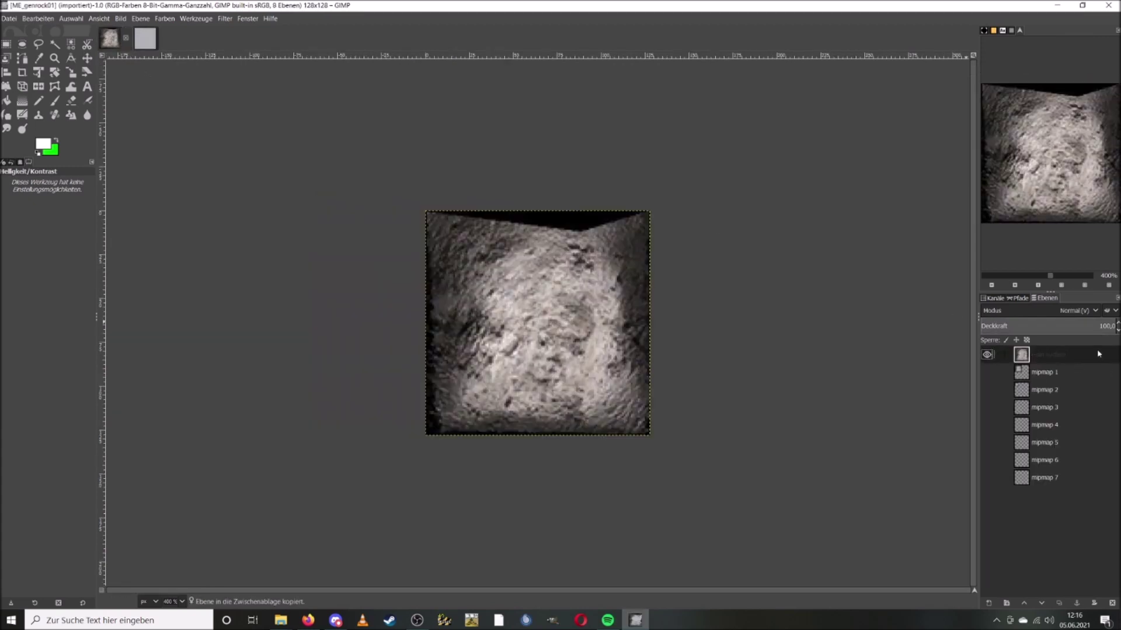
left_click(143, 40)
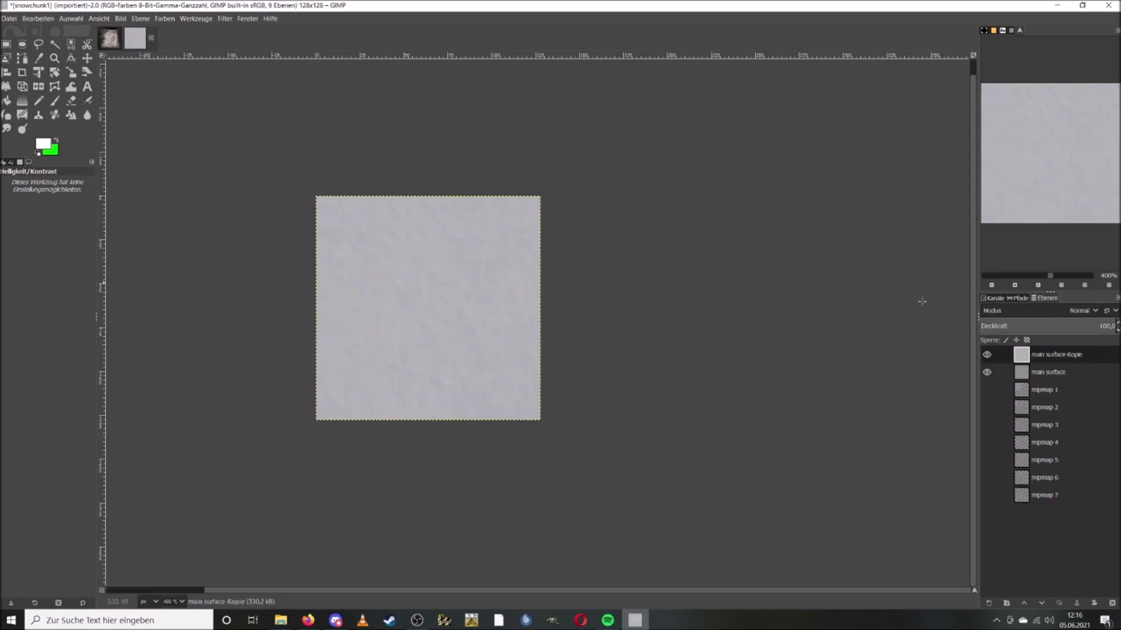
key("ctrl+v")
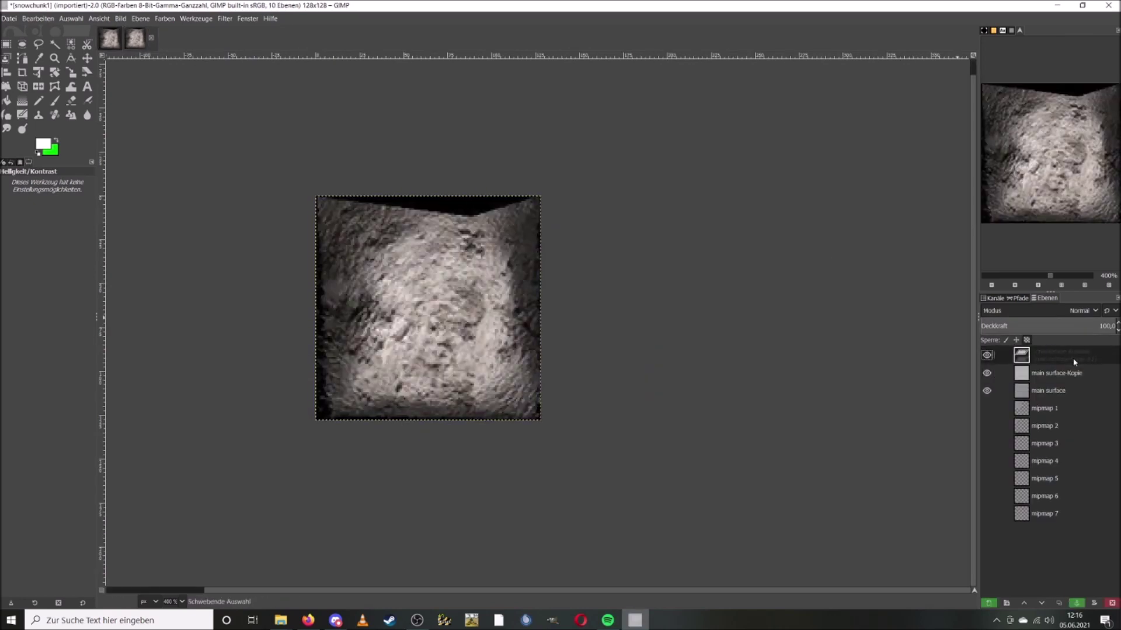
right_click(1049, 354)
left_click(1010, 81)
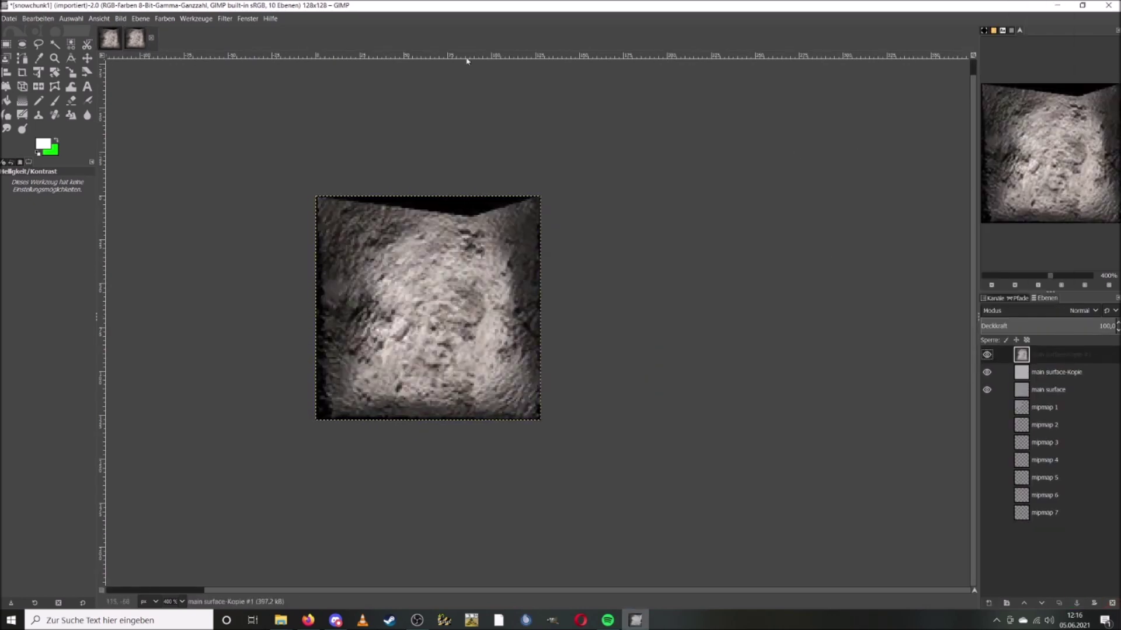
Step: Desaturate the pasted rock layer using the Wert (HSV) mode
left_click(188, 21)
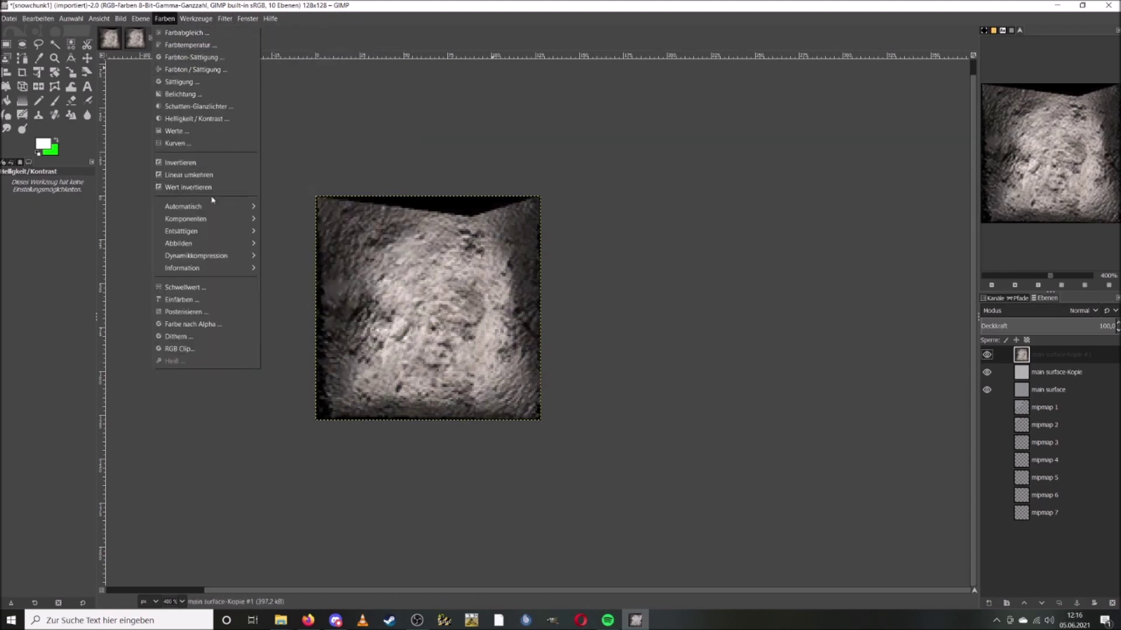
mouse_move(218, 232)
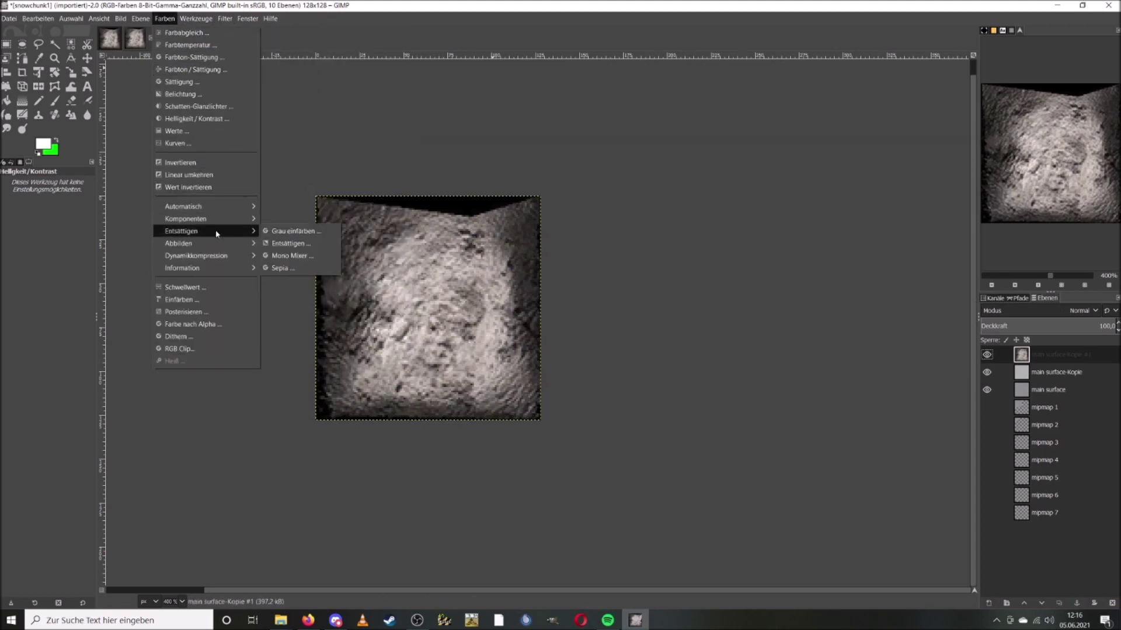
left_click(287, 244)
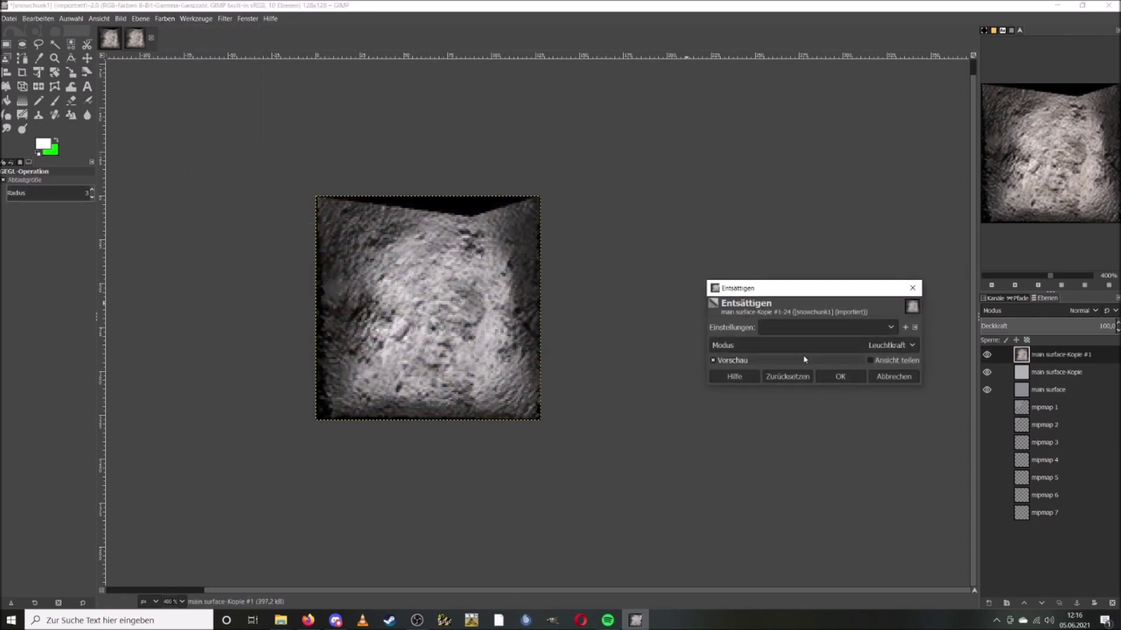
left_click(809, 348)
left_click(811, 353)
left_click(813, 341)
left_click(806, 357)
left_click(804, 345)
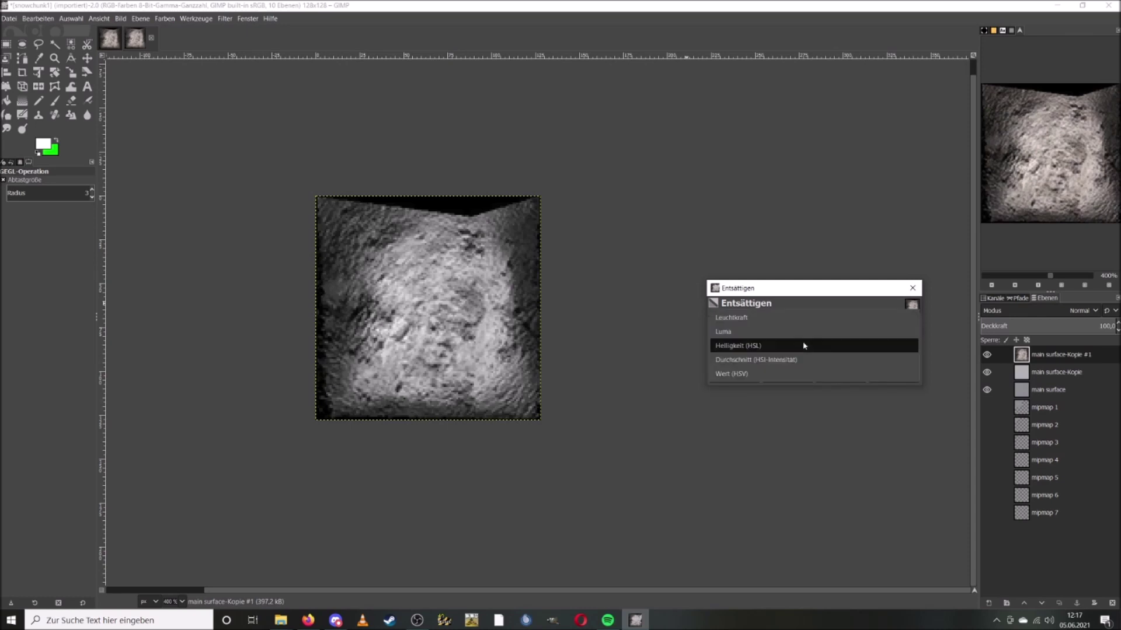
left_click(791, 373)
left_click(840, 376)
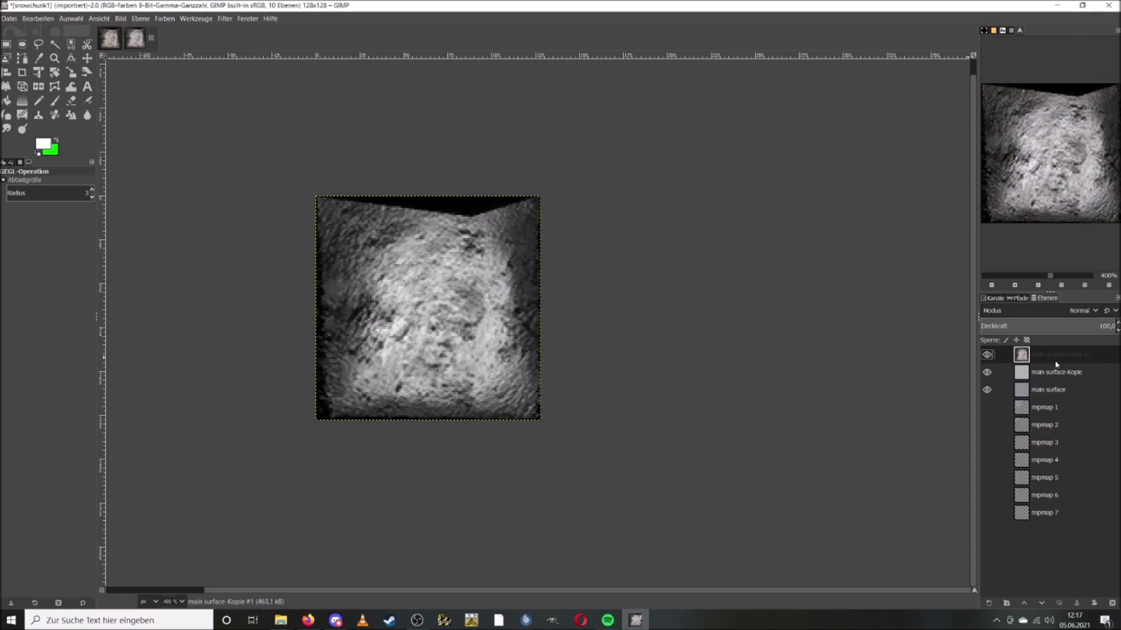
Step: Increase the contrast of the grey rock layer to about 27
left_click(167, 19)
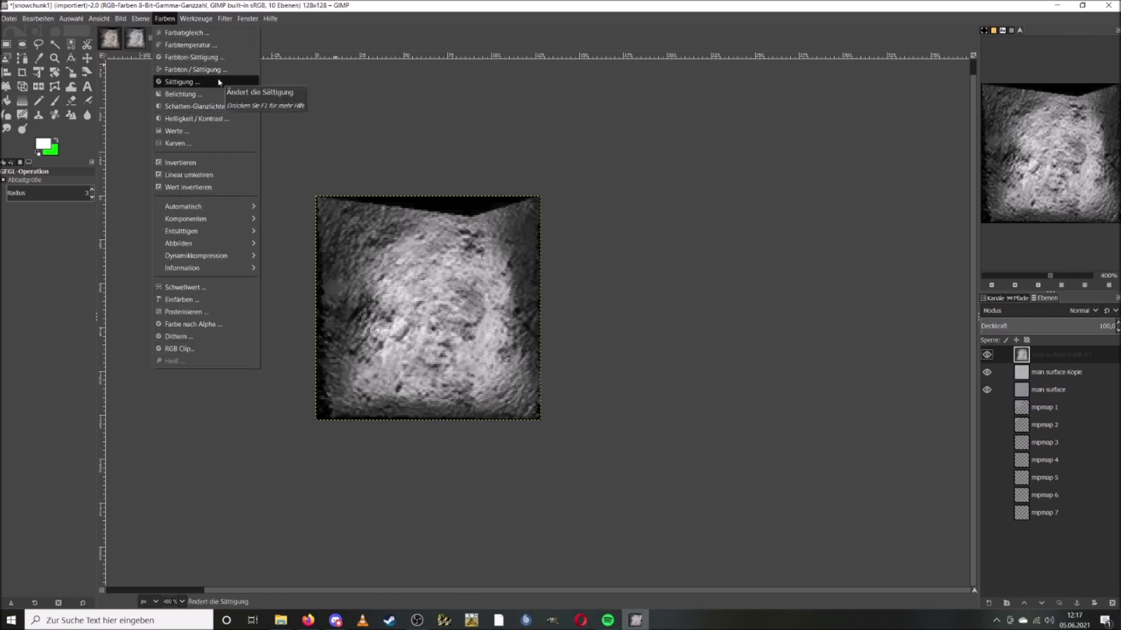
left_click(231, 120)
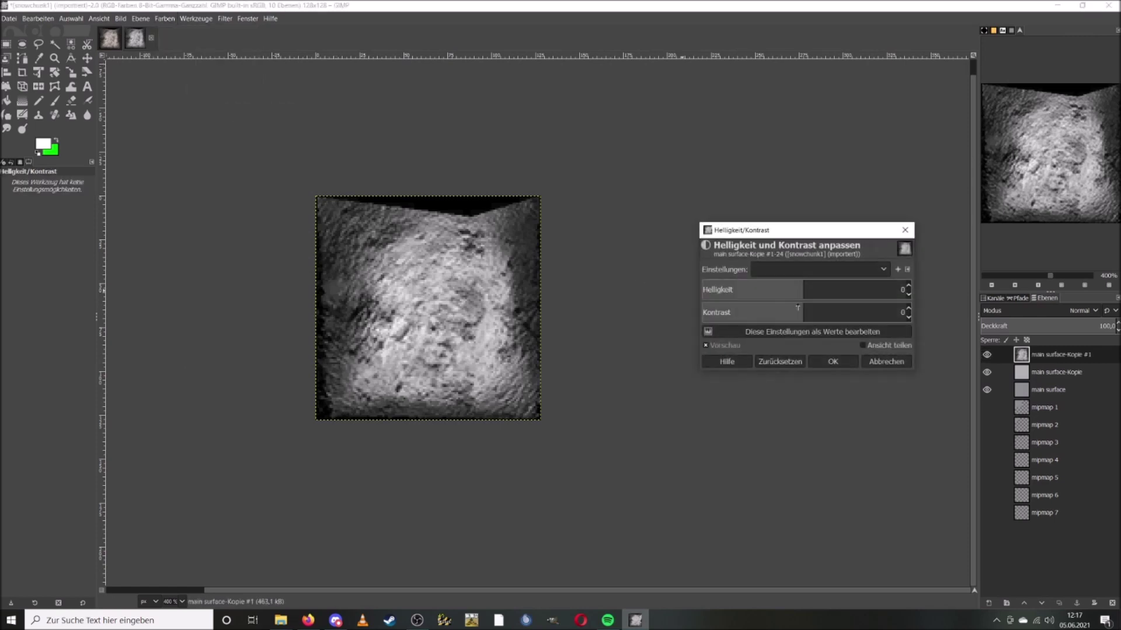
mouse_move(834, 316)
left_mouse_down()
mouse_move(852, 312)
mouse_move(825, 312)
left_mouse_up()
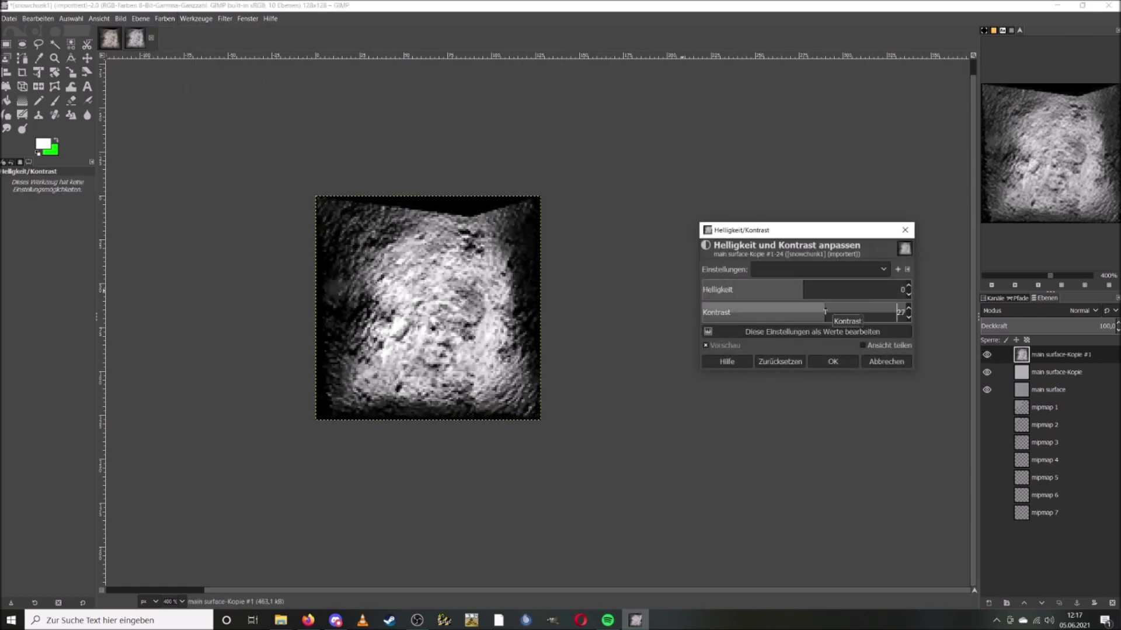
left_click(833, 361)
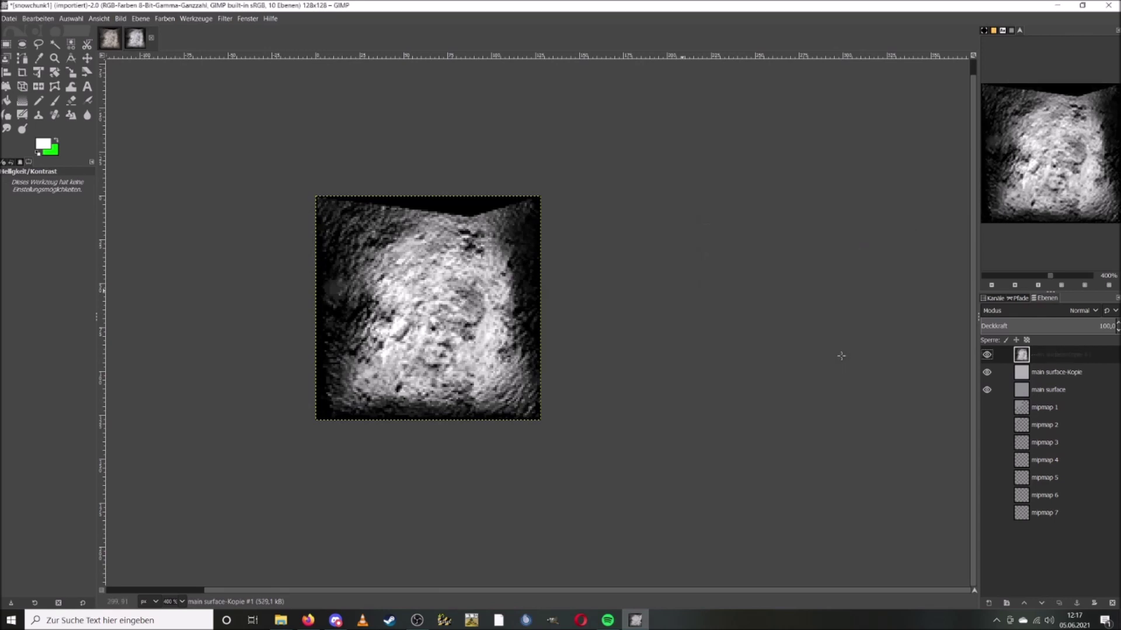
Step: Add a layer mask to the brightened main surface-Kopie layer
right_click(1046, 377)
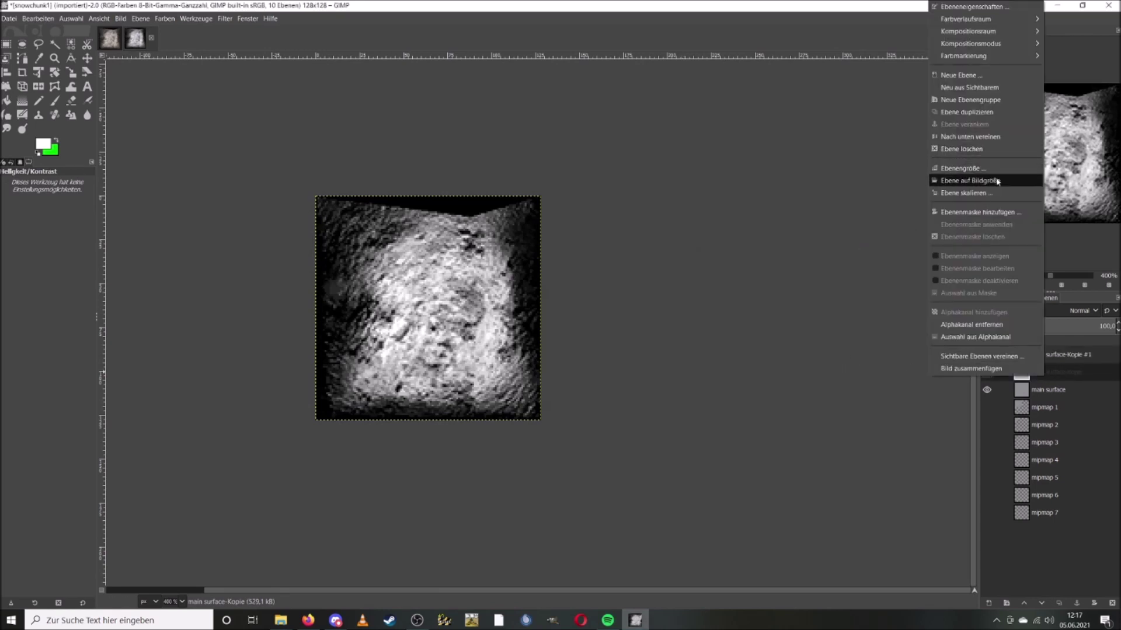
left_click(1004, 213)
left_click(1028, 294)
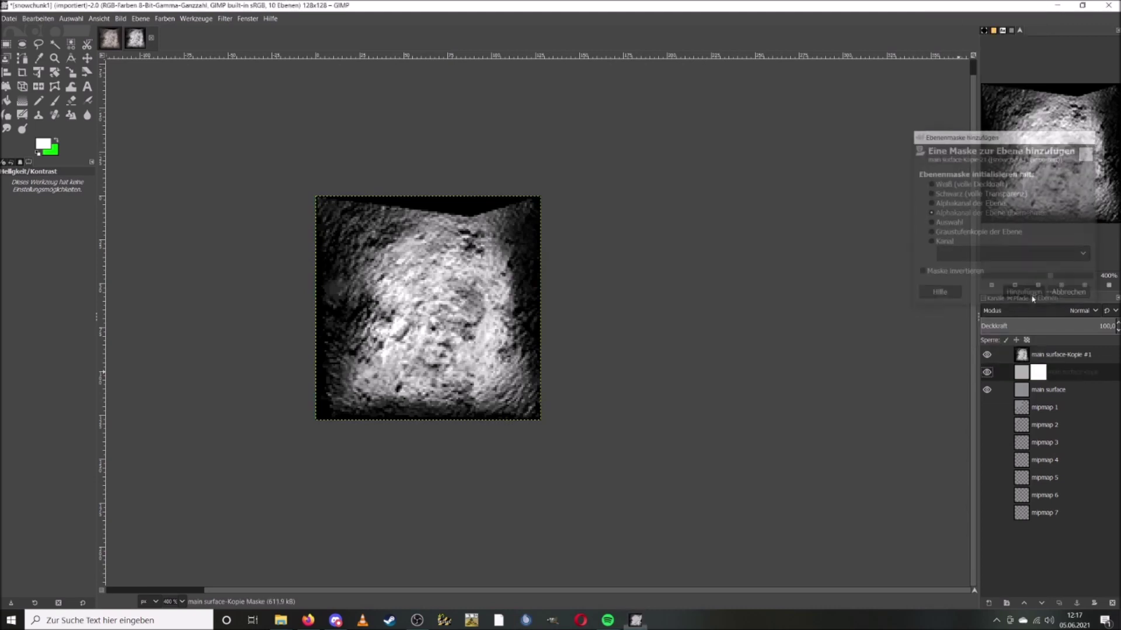
Step: Copy the grey rock layer into the mask of main surface-Kopie, anchor it, and hide the rock layer
left_click(1066, 355)
key("ctrl+c")
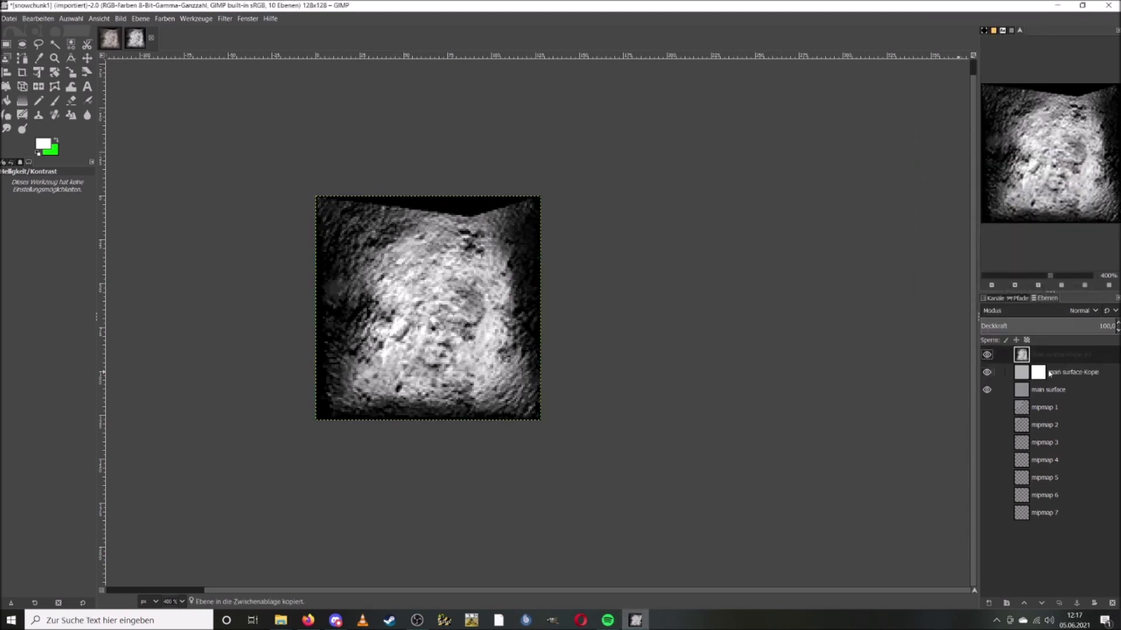
left_click(1043, 374)
key("ctrl+v")
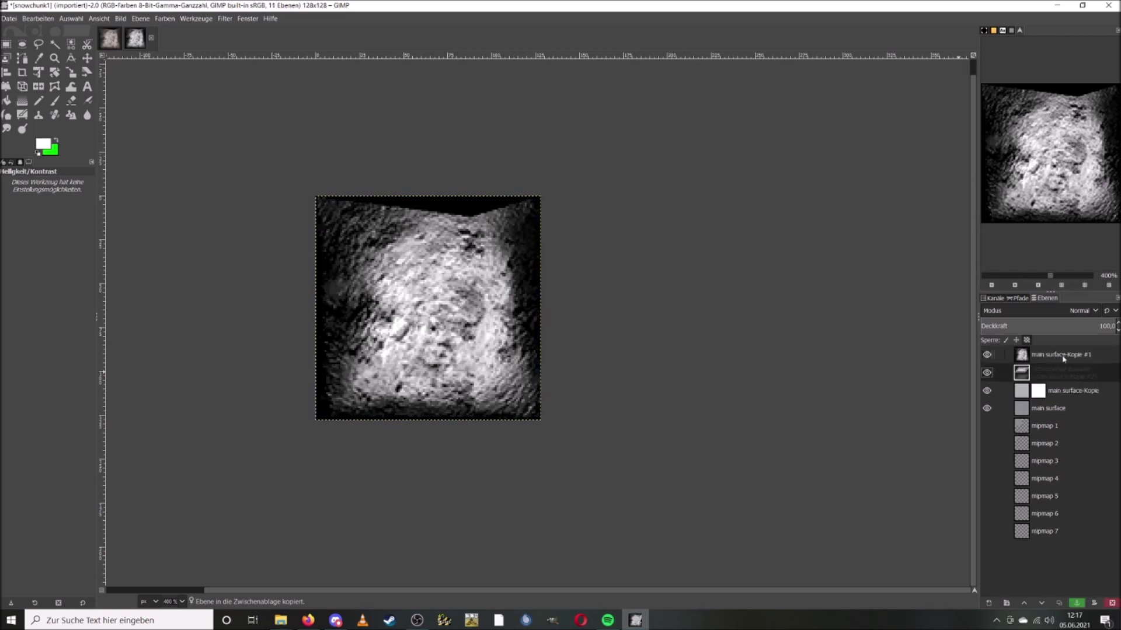
right_click(1053, 375)
left_click(975, 124)
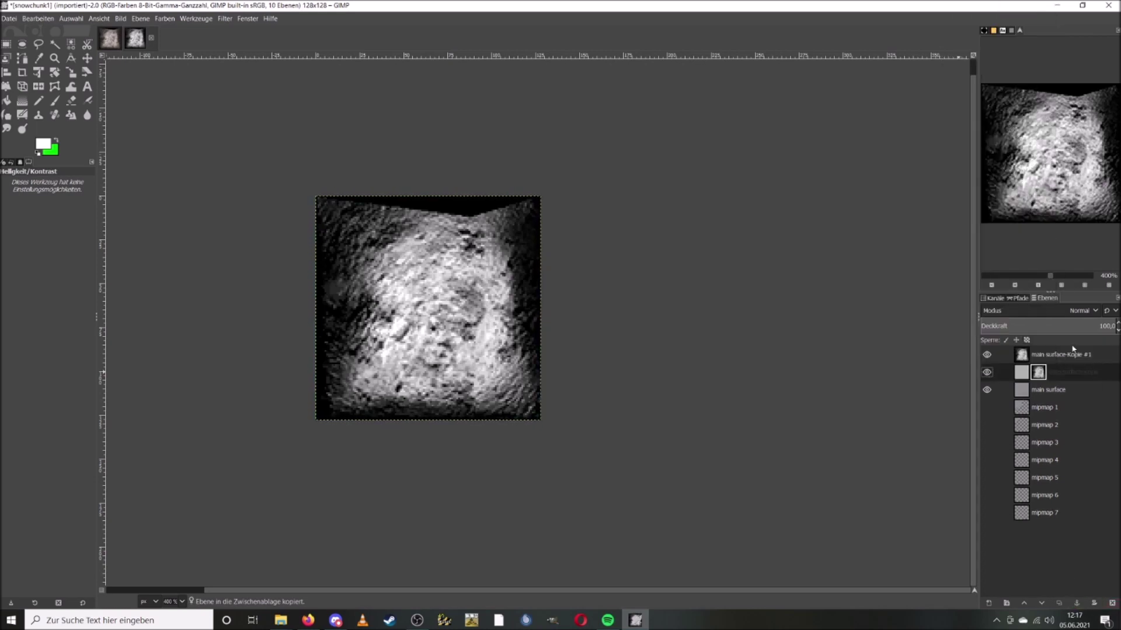
left_click(987, 355)
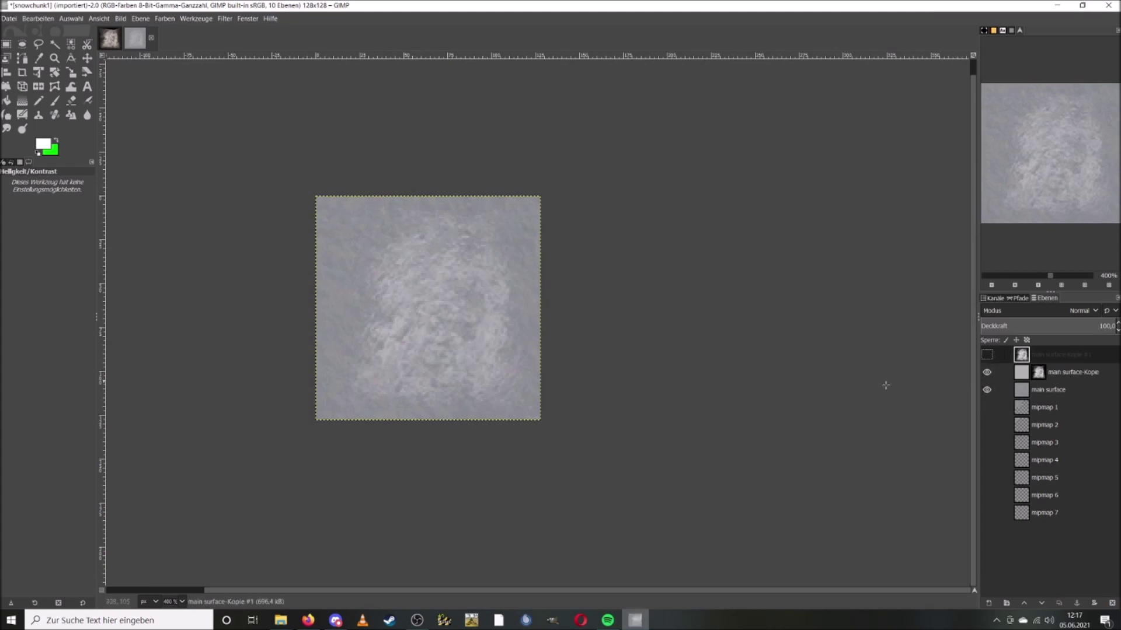
Step: Brighten the image content of the masked main surface-Kopie layer further with Brightness/Contrast
left_click(1019, 376)
left_click(193, 19)
mouse_move(176, 20)
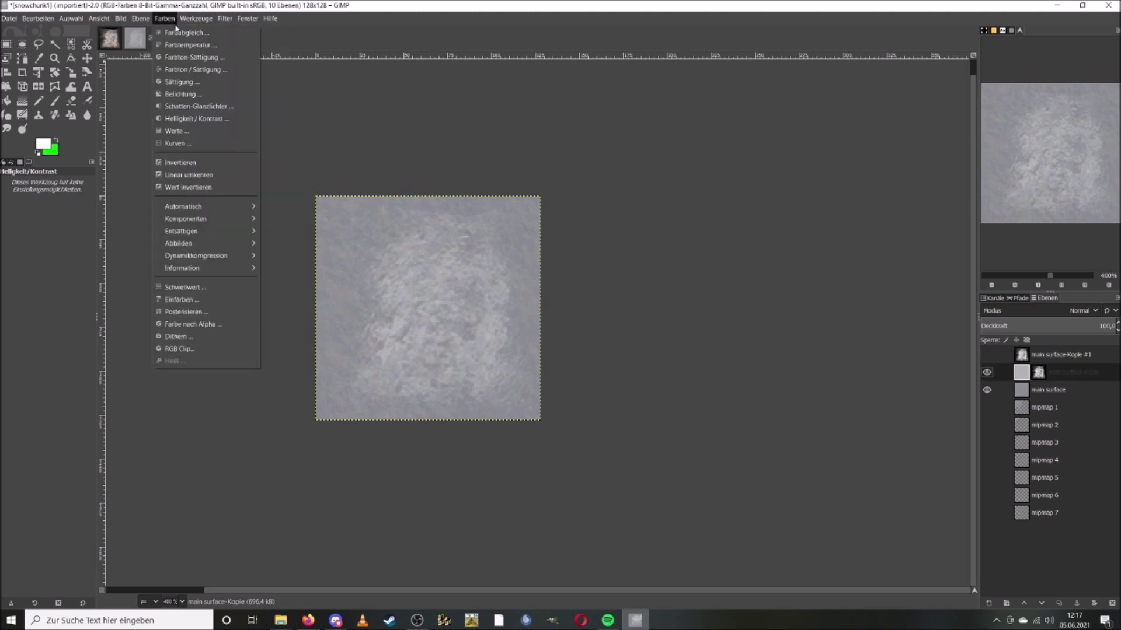
left_click(196, 119)
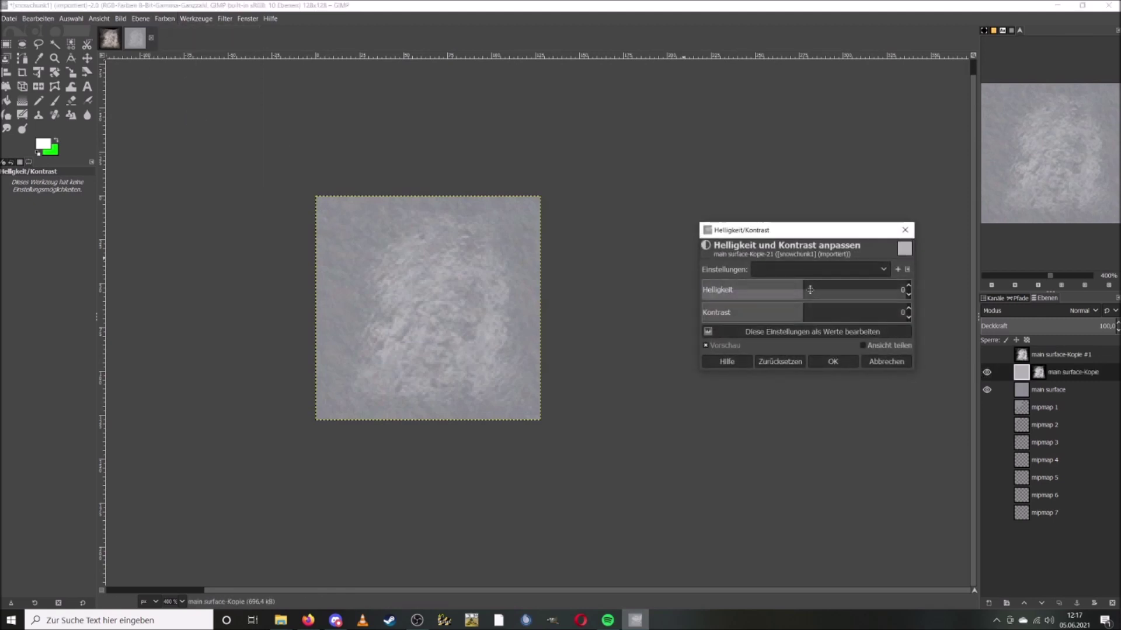
left_click(833, 288)
left_click_drag(832, 288, 862, 286)
left_click(840, 363)
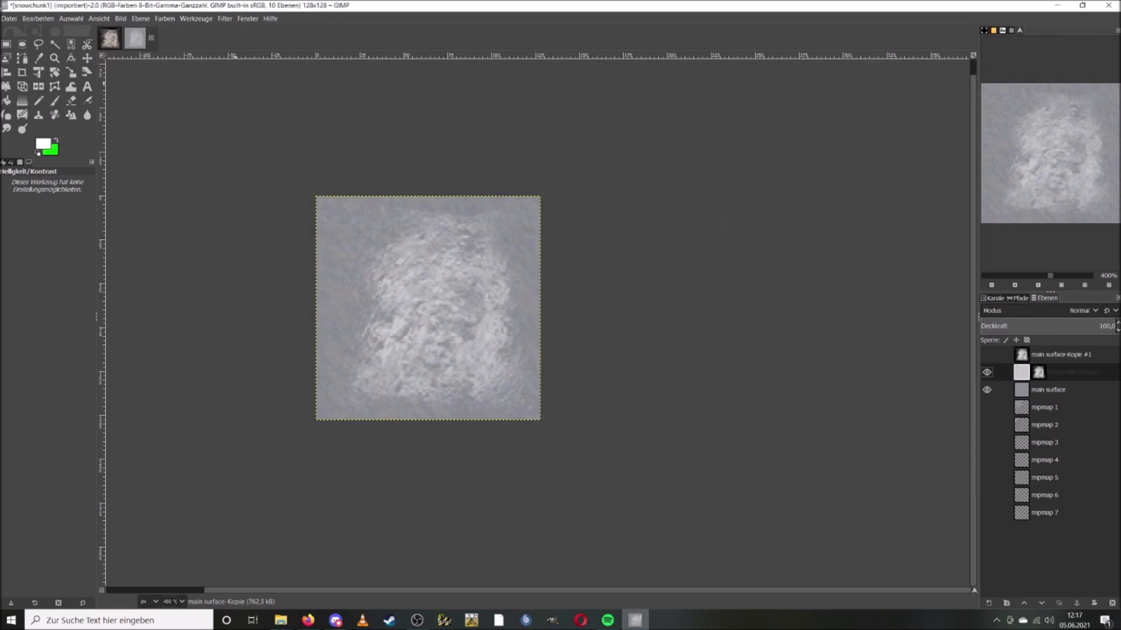
Step: Save the layered image as snowchunk1.xcf in the Undergrowth folder
left_click(5, 18)
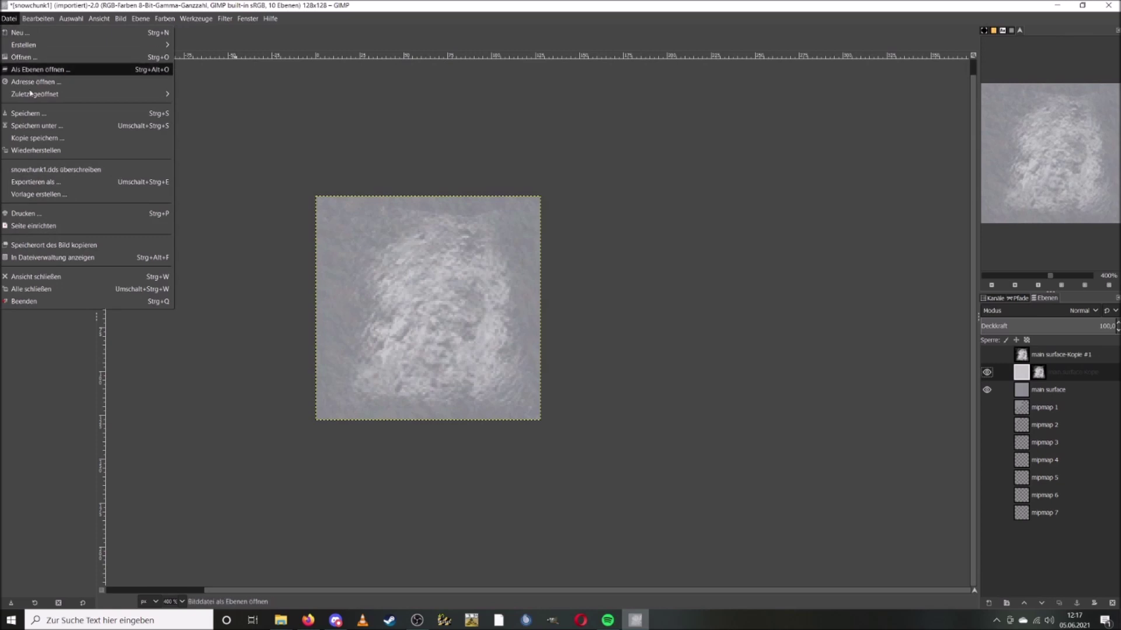
left_click(74, 126)
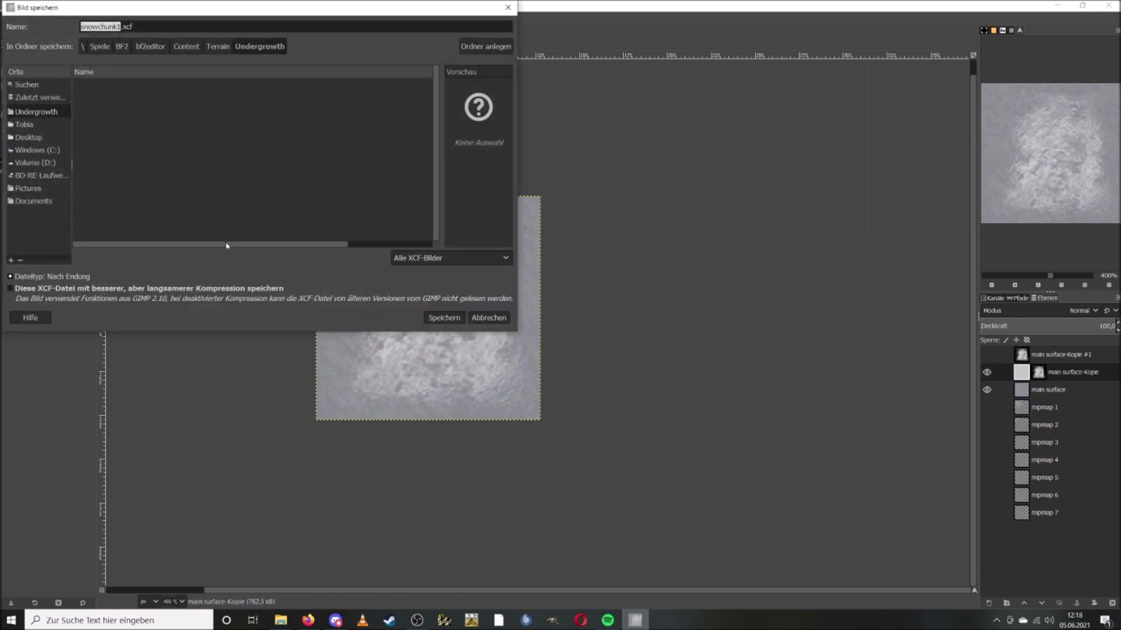
left_click(433, 318)
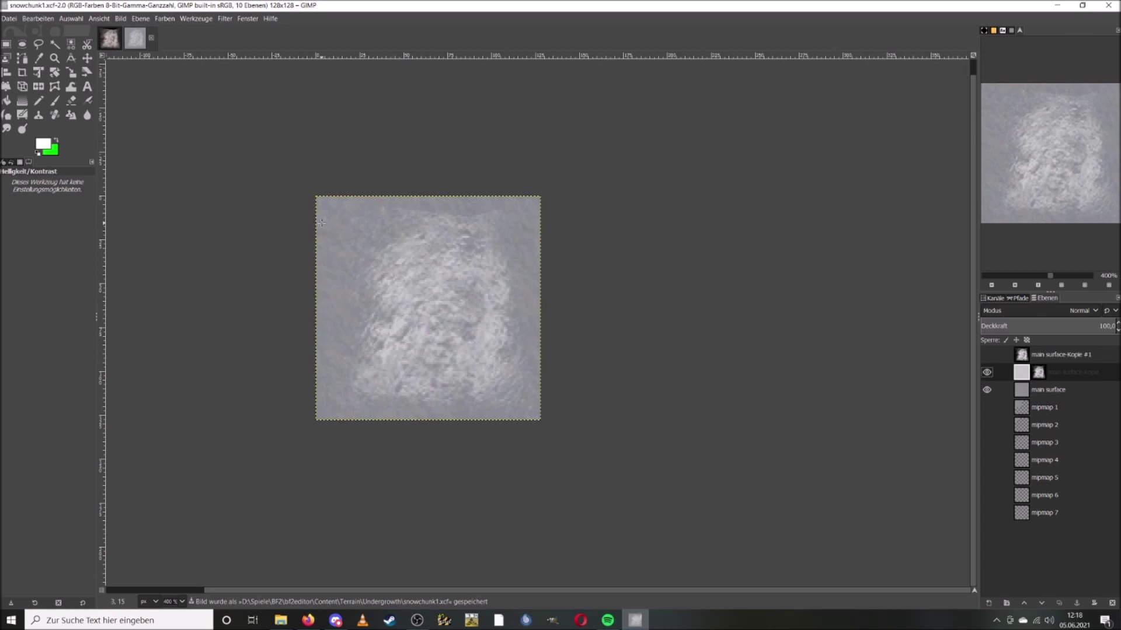
Step: Start exporting the image over the existing snowchunk1.dds in the Undergrowth folder, agreeing to replace the file
left_click(5, 19)
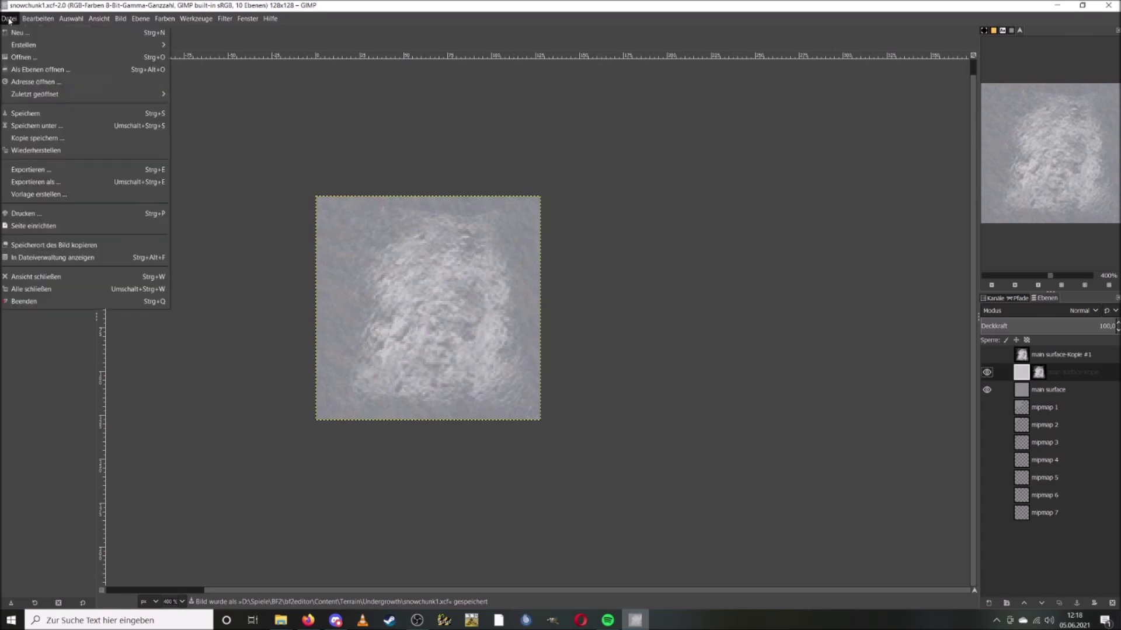
left_click(66, 182)
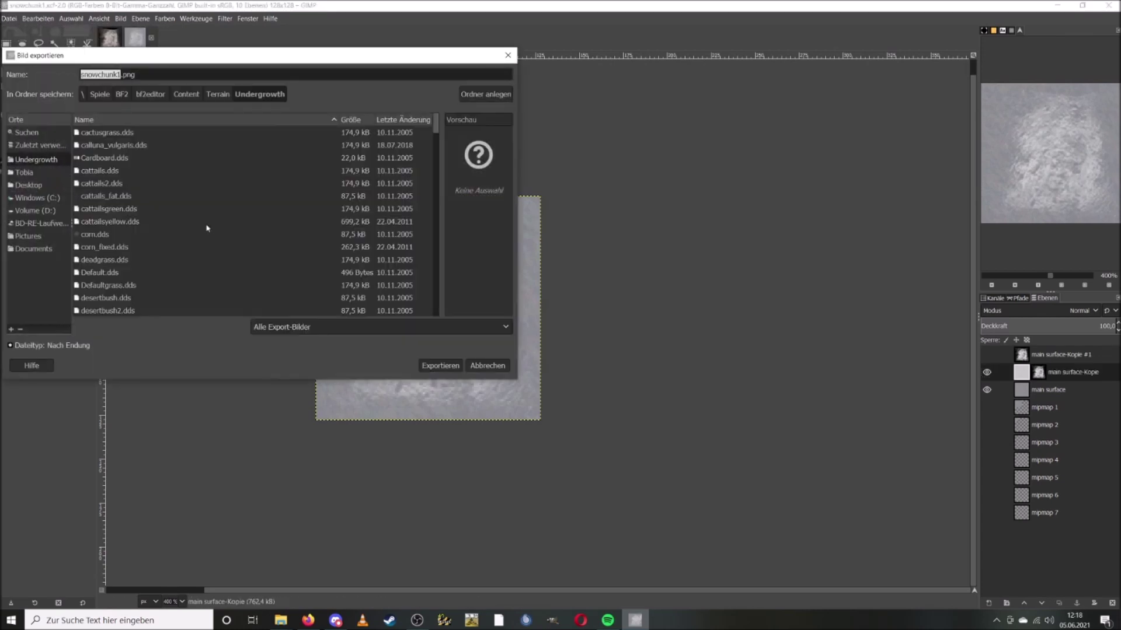
scroll(224, 245, "down", 10)
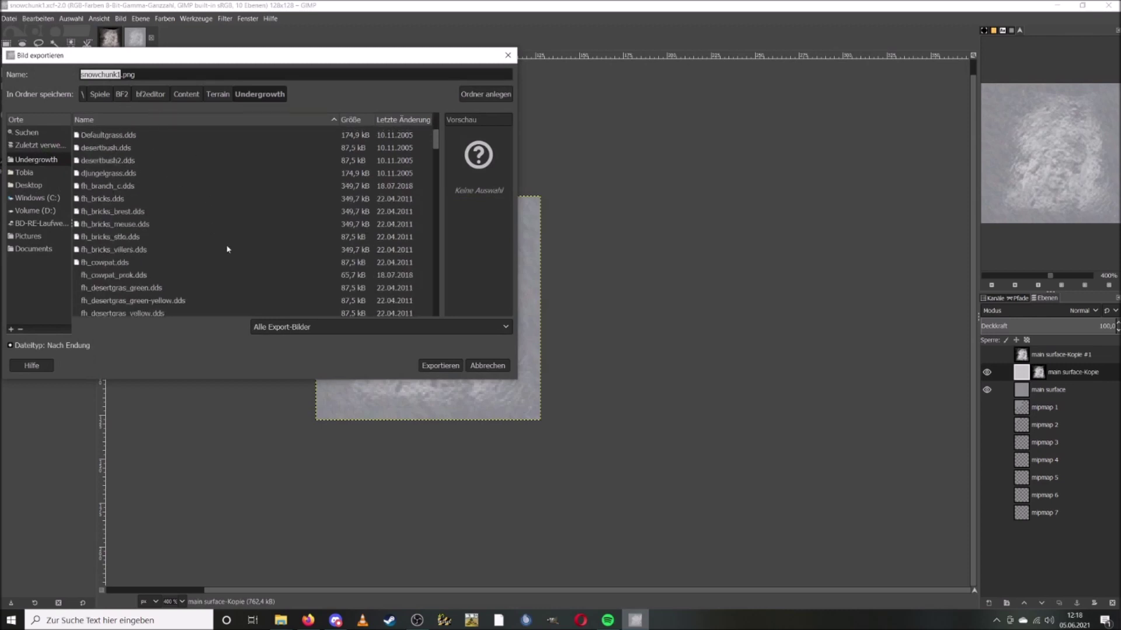
scroll(227, 250, "down", 10)
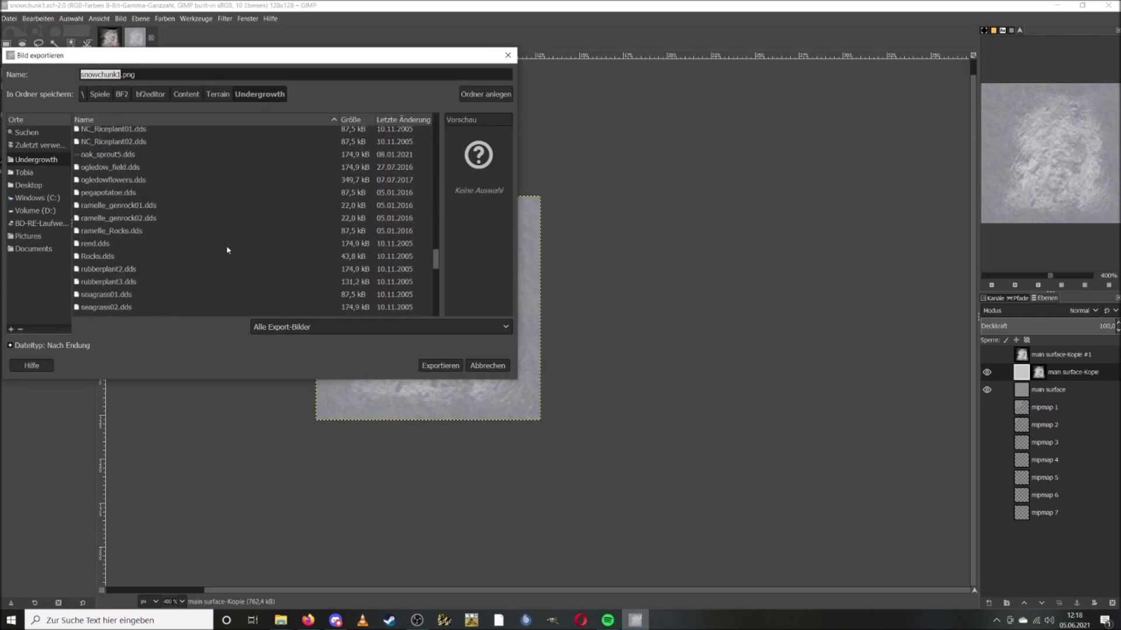
scroll(227, 249, "down", 5)
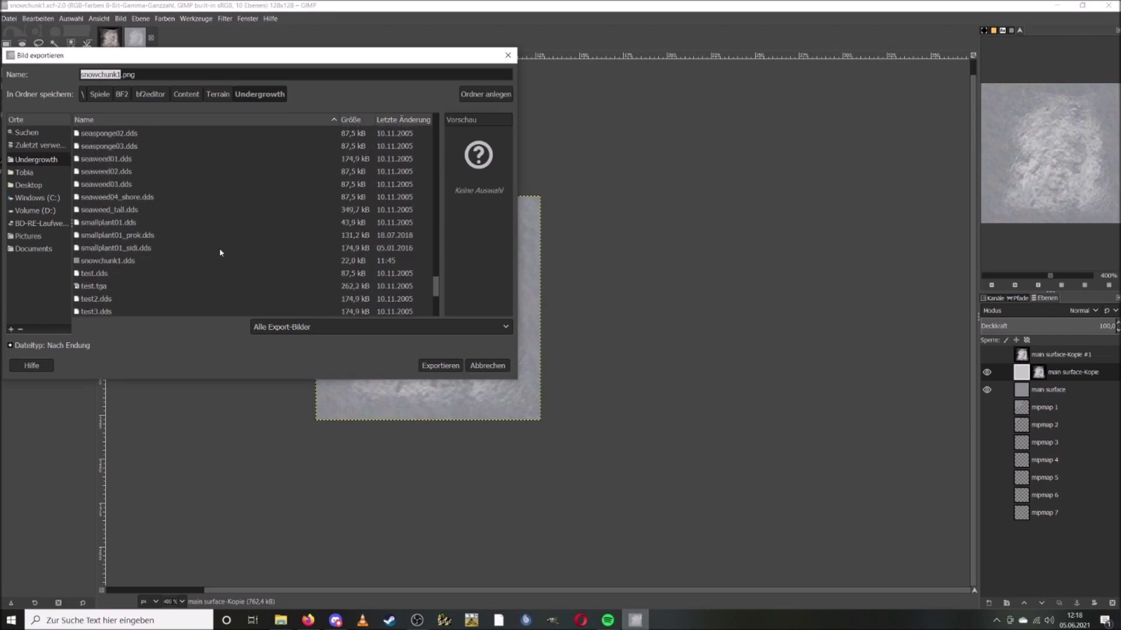
left_click(128, 261)
left_click(440, 365)
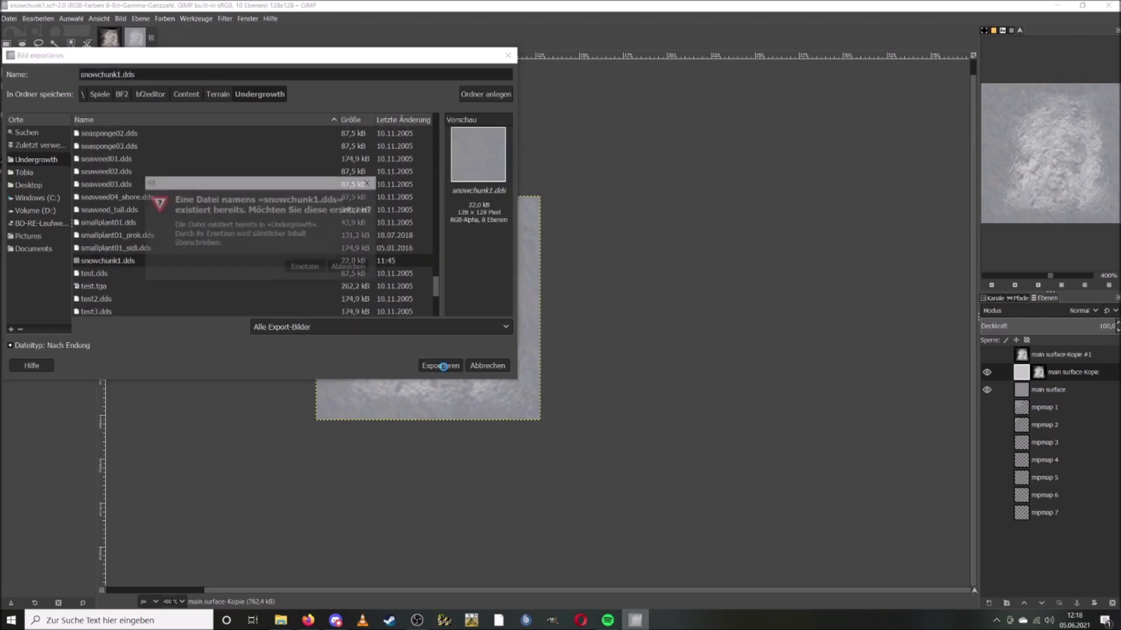
left_click(307, 271)
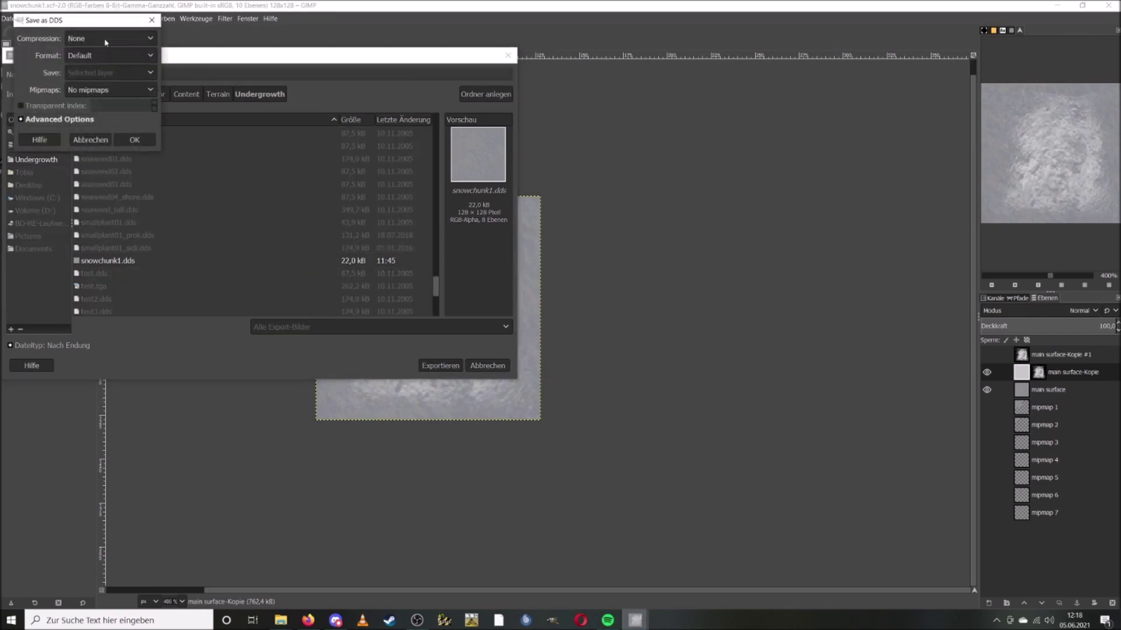
Step: Choose the compression and mipmap options for the DDS file, finish the export and close GIMP
left_click(105, 40)
left_click(109, 77)
left_click(109, 89)
left_click(117, 104)
left_click(135, 140)
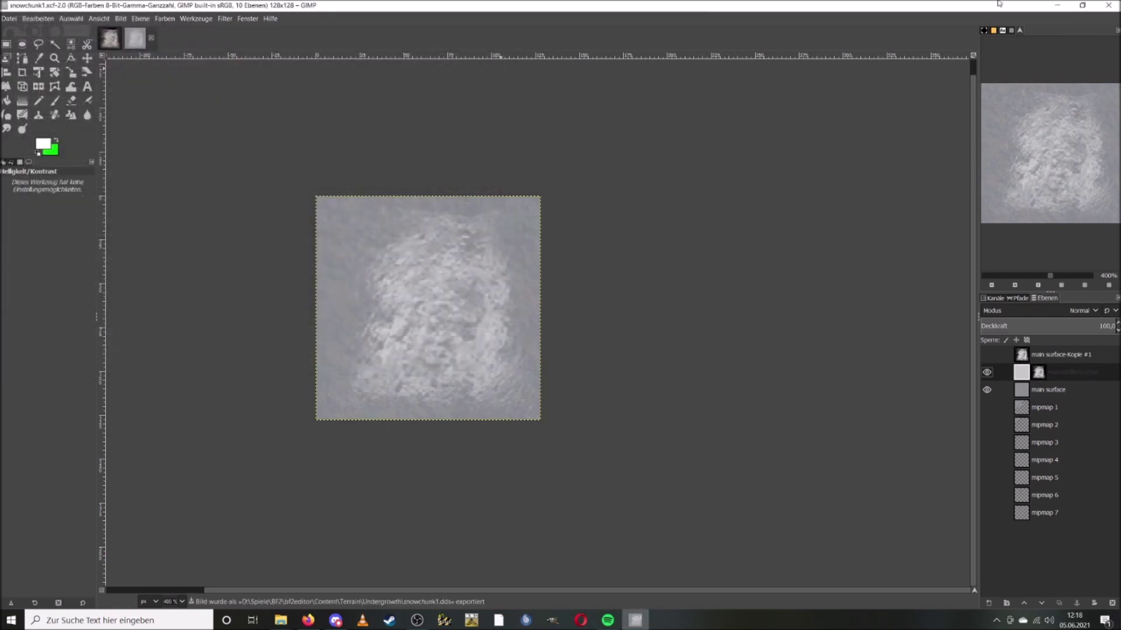
left_click(1108, 4)
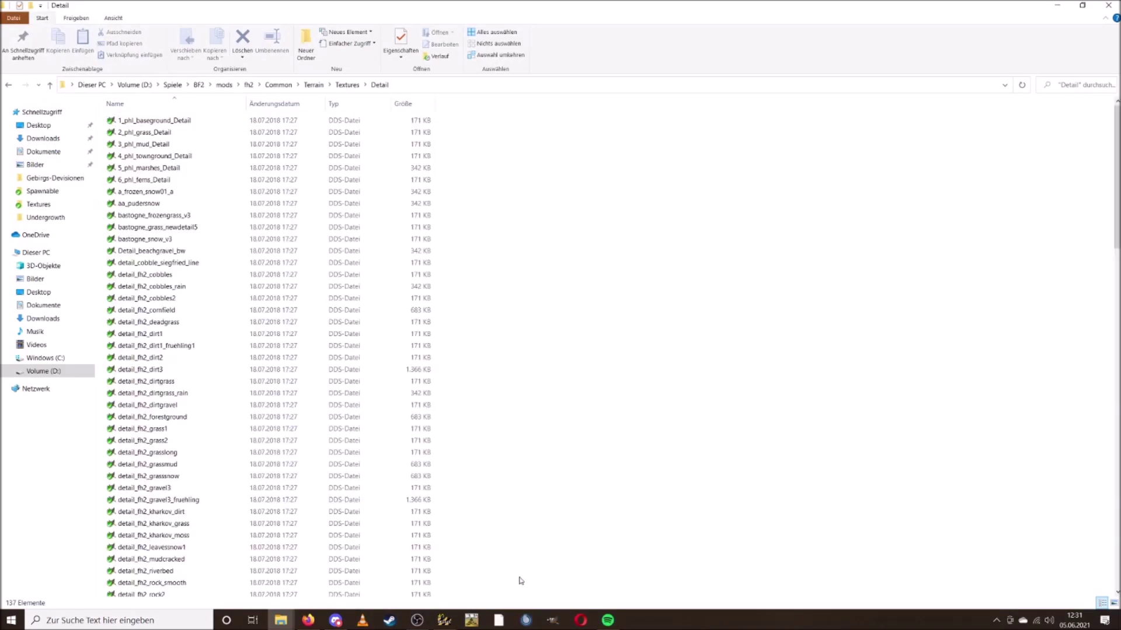
Step: Switch to BF2Editor and examine from near and far how the snowchunk1 texture looks on the disturbedsnow chunks
left_click(444, 620)
key("w")
right_click_drag(517, 360, 516, 387)
scroll(517, 361, "down", 2)
key("w")
scroll(516, 362, "down", 2)
scroll(515, 363, "down", 2)
key("s")
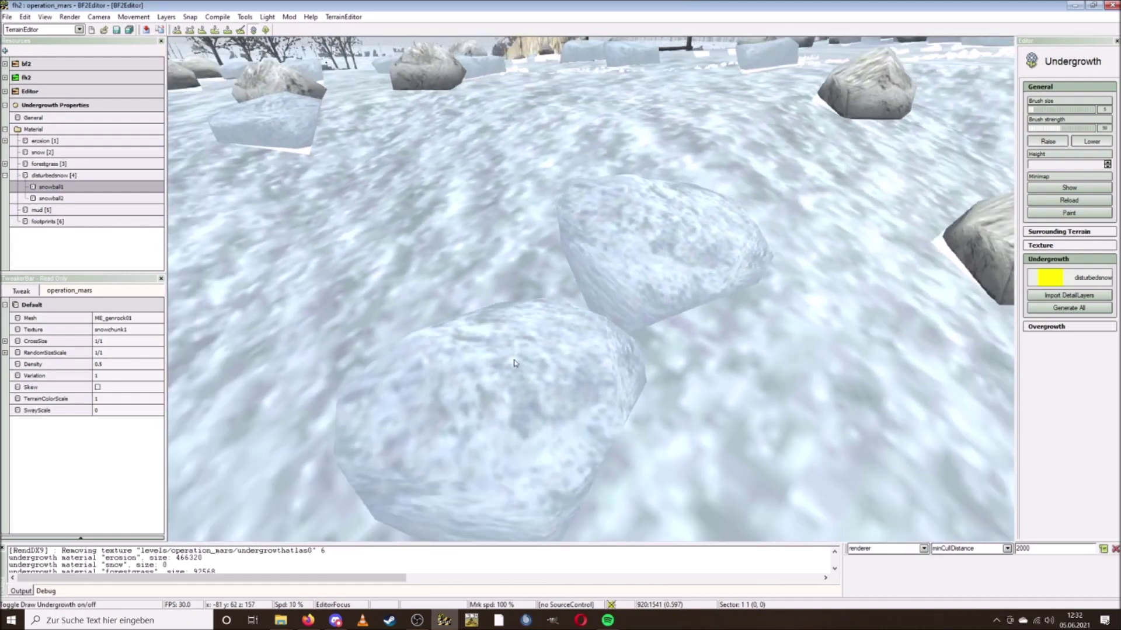
key("s")
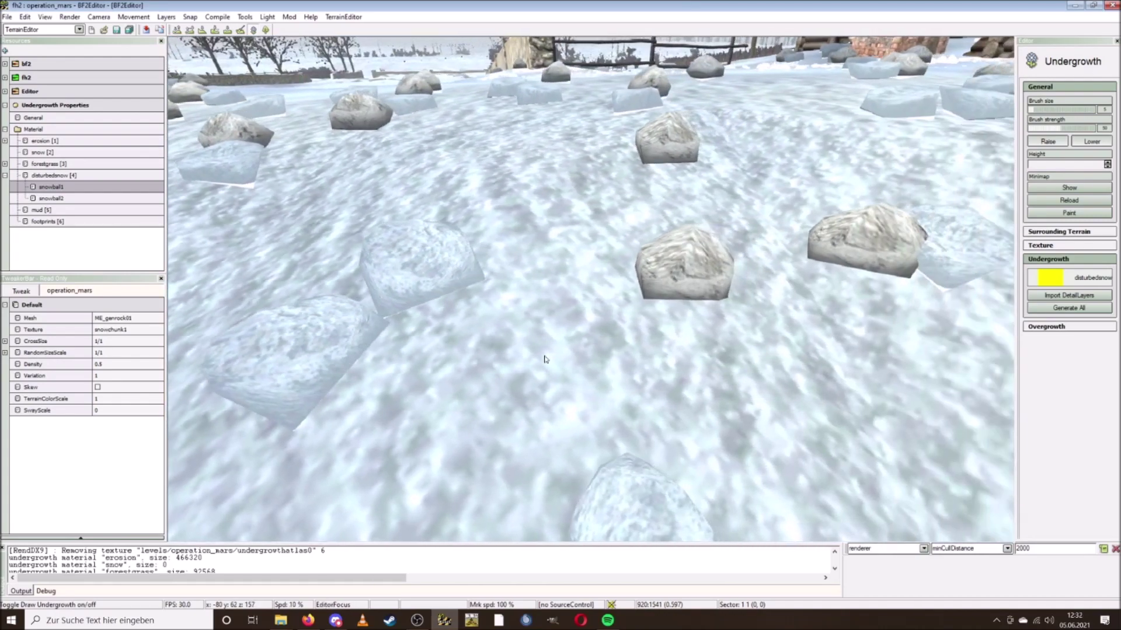
key("s")
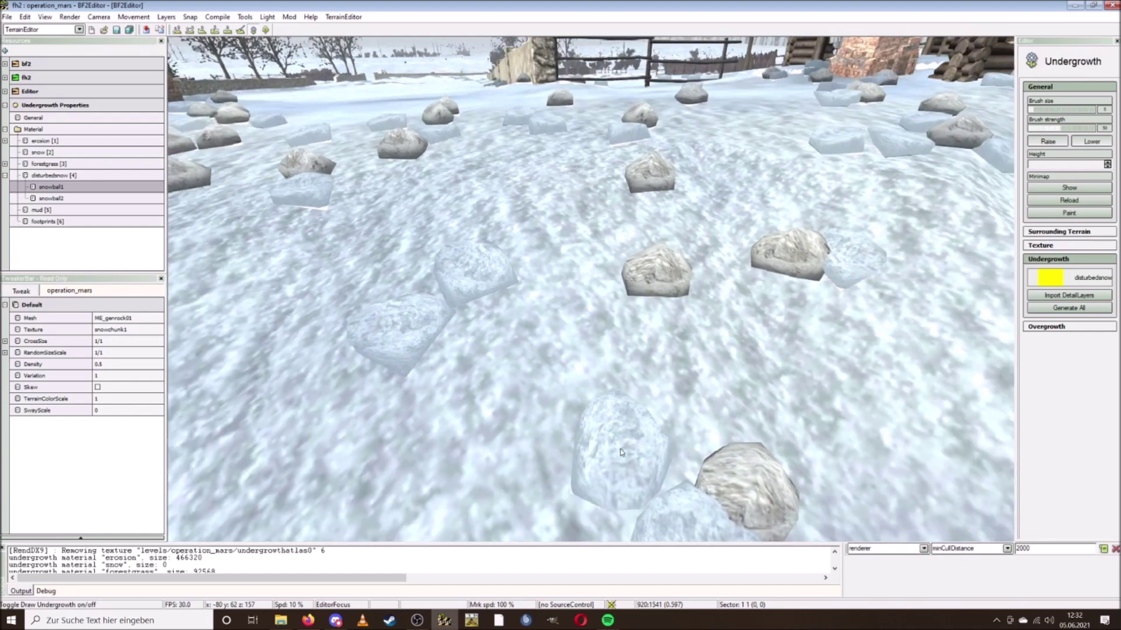
key("w")
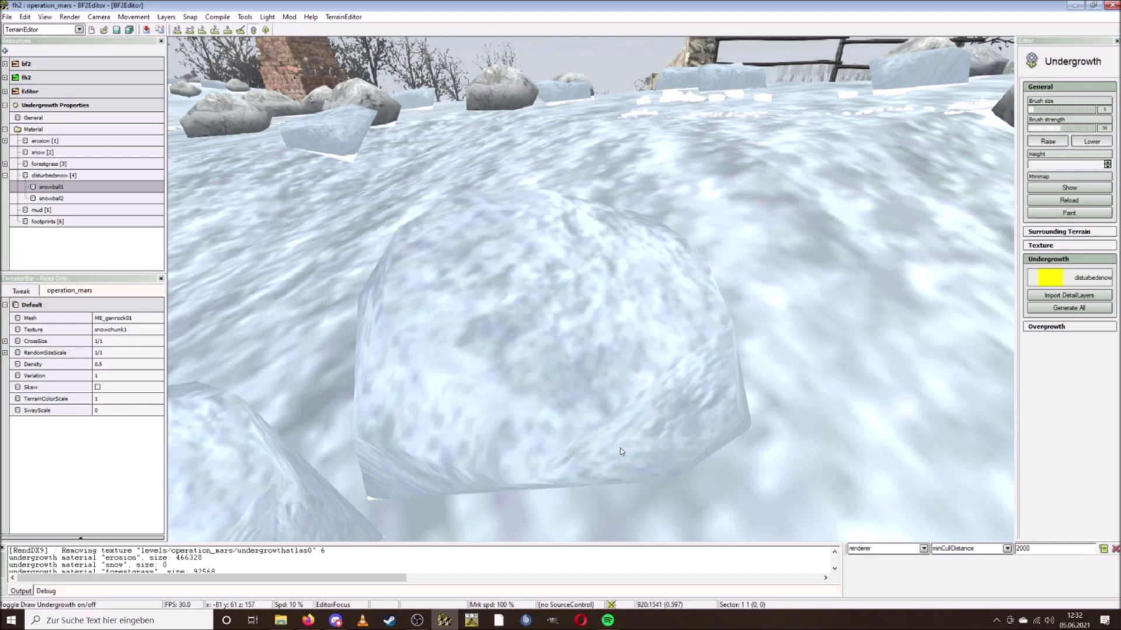
key("s")
key("w")
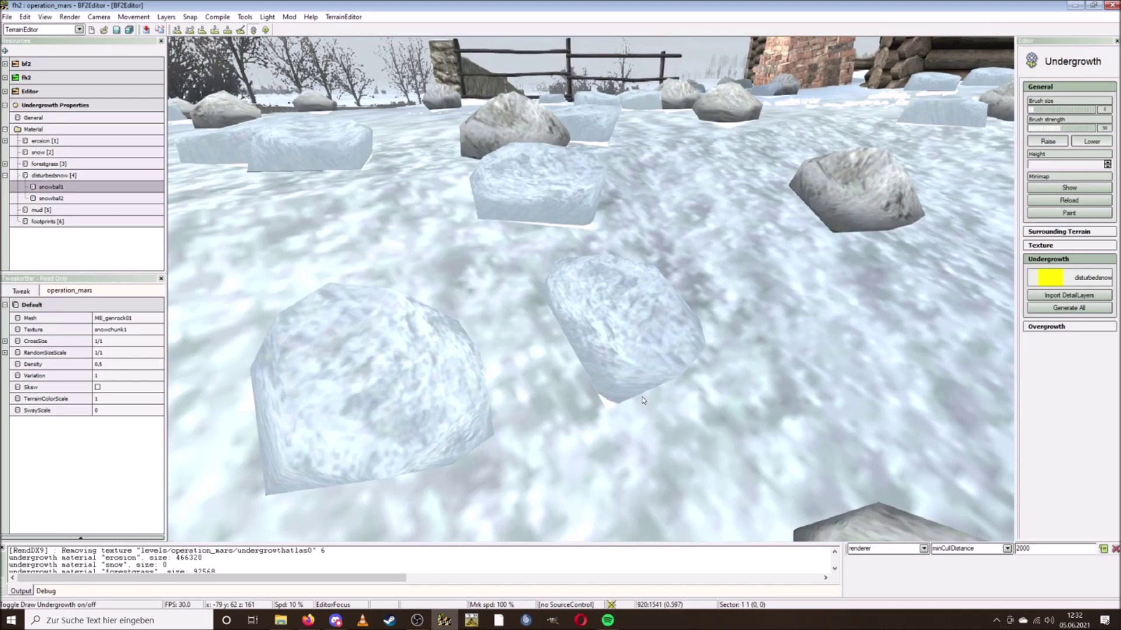
key("d")
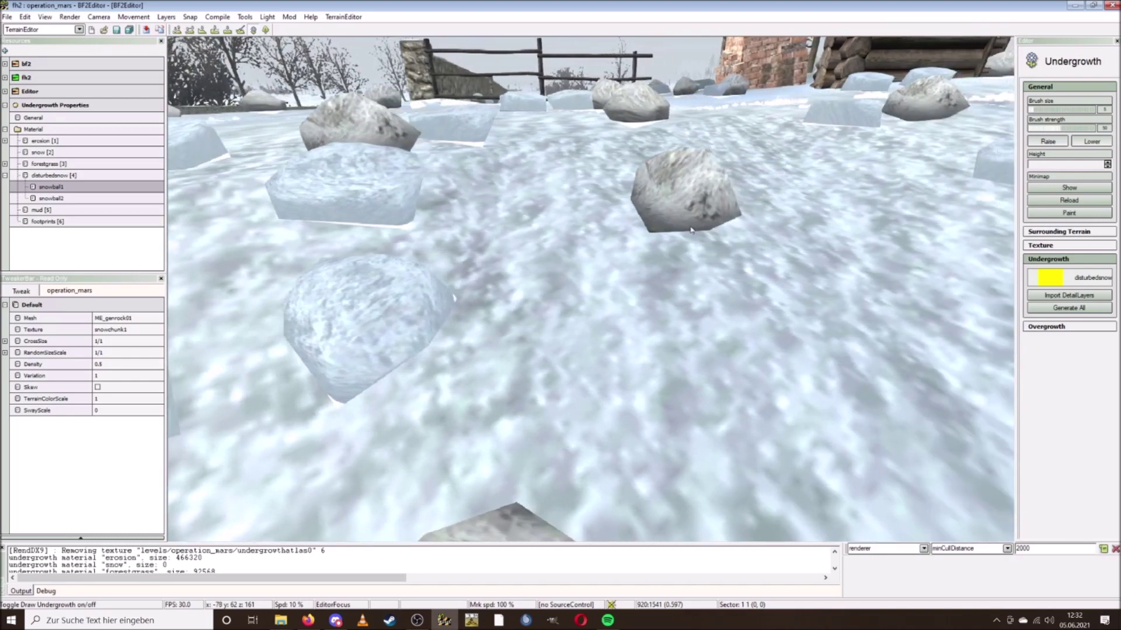
key("s")
Step: Inspect the snow chunks around the log ruins and trees, comparing their brightness and edges with the surrounding ground
scroll(692, 230, "up", 5)
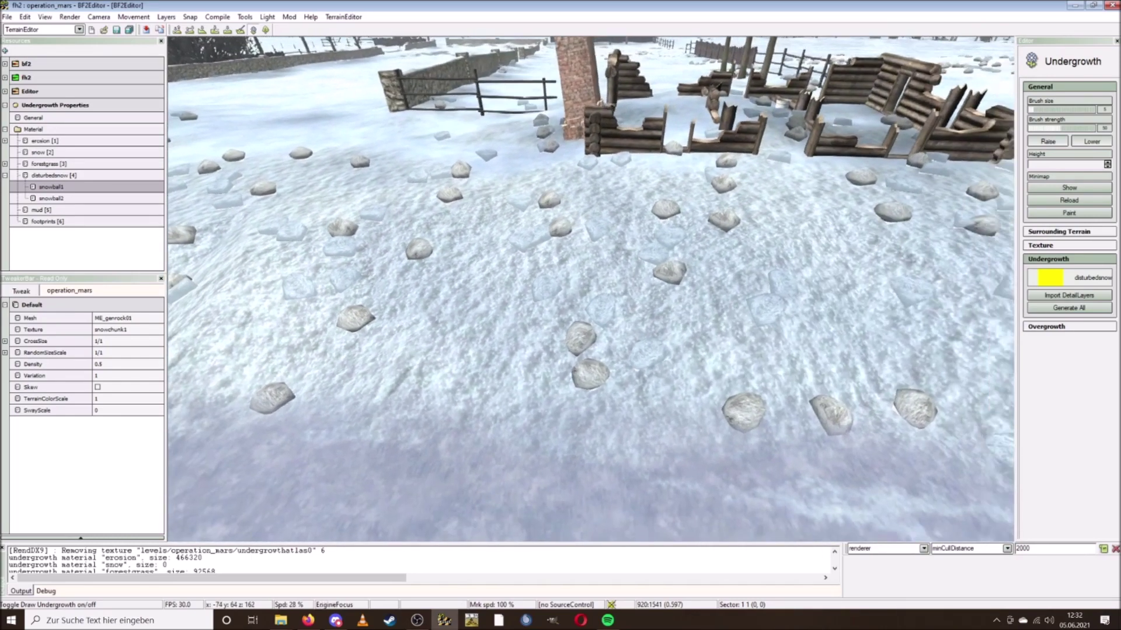
key("w")
key("d")
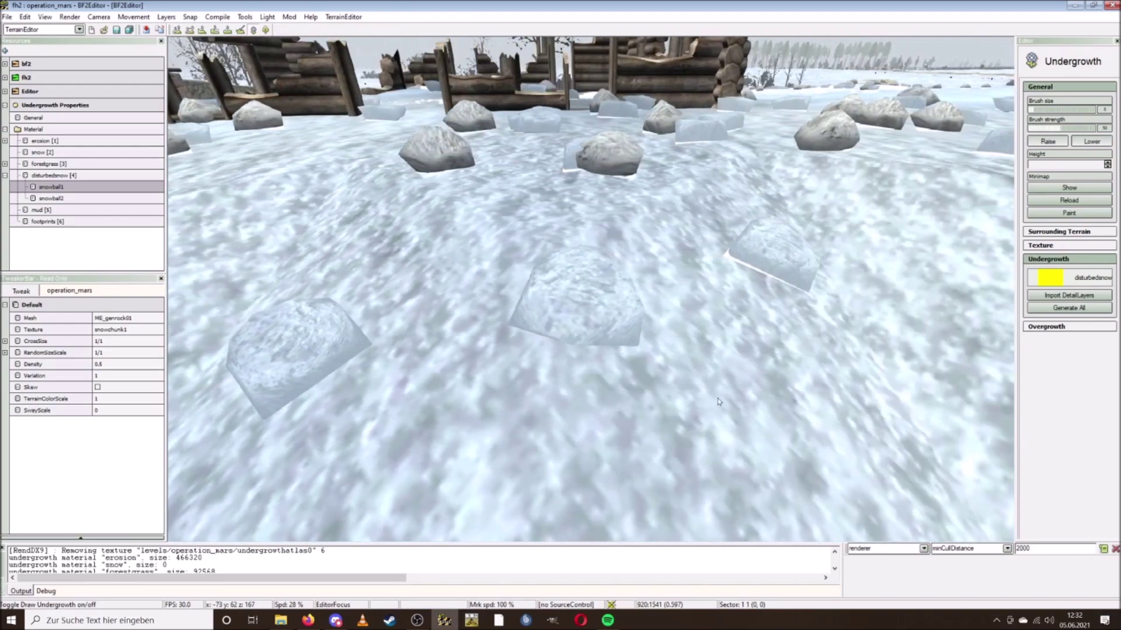
right_click_drag(595, 295, 847, 216)
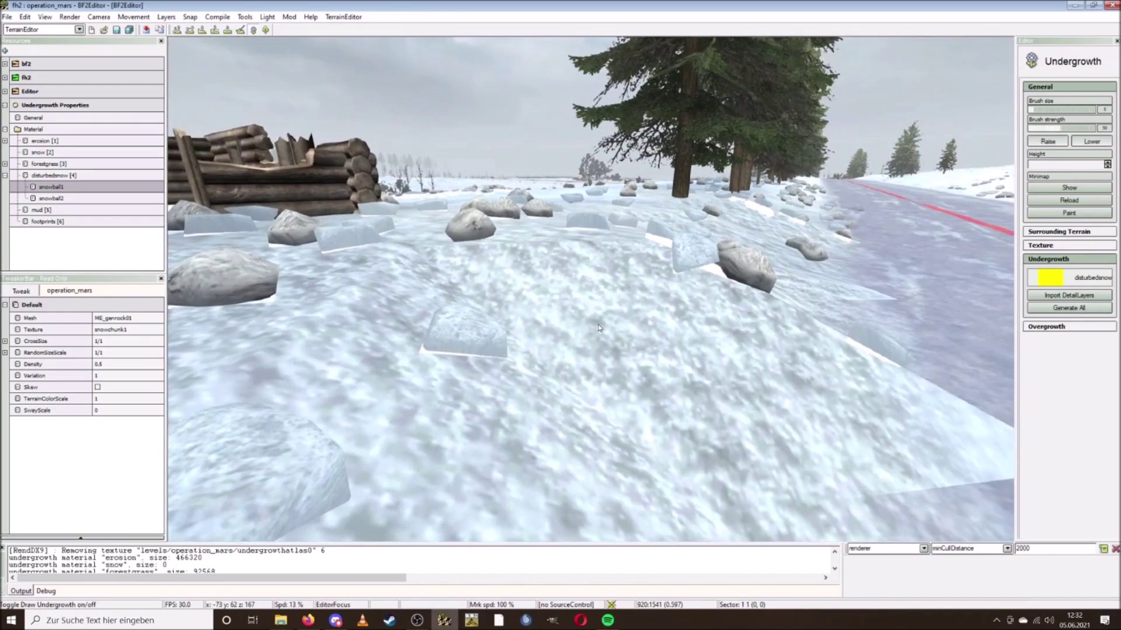
key("w")
right_click_drag(591, 290, 598, 325)
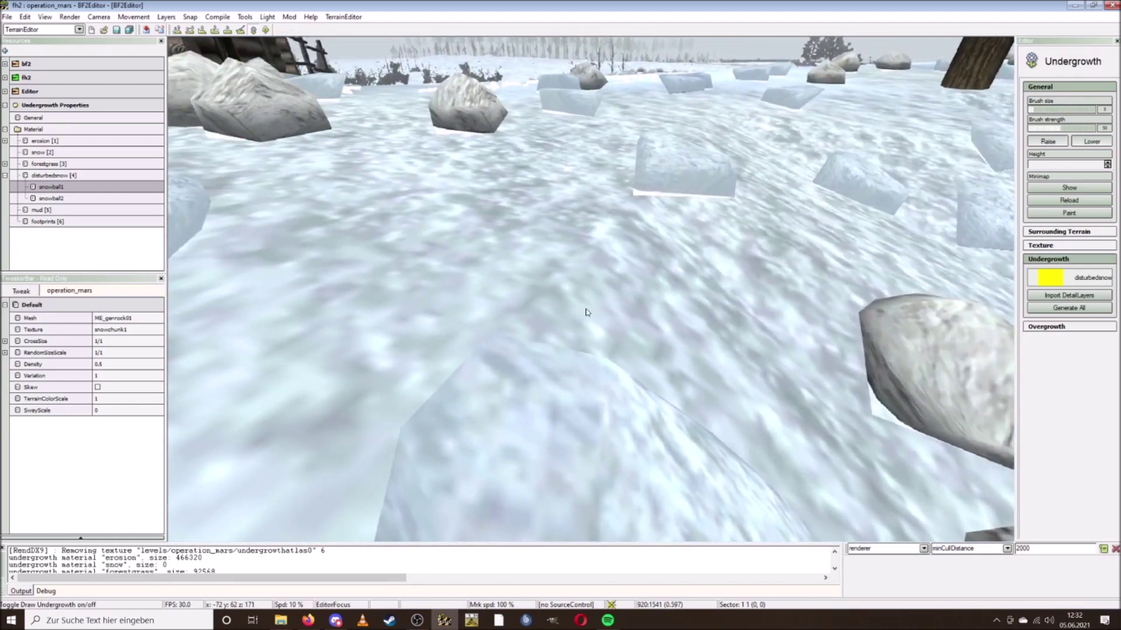
key("s")
key("s")
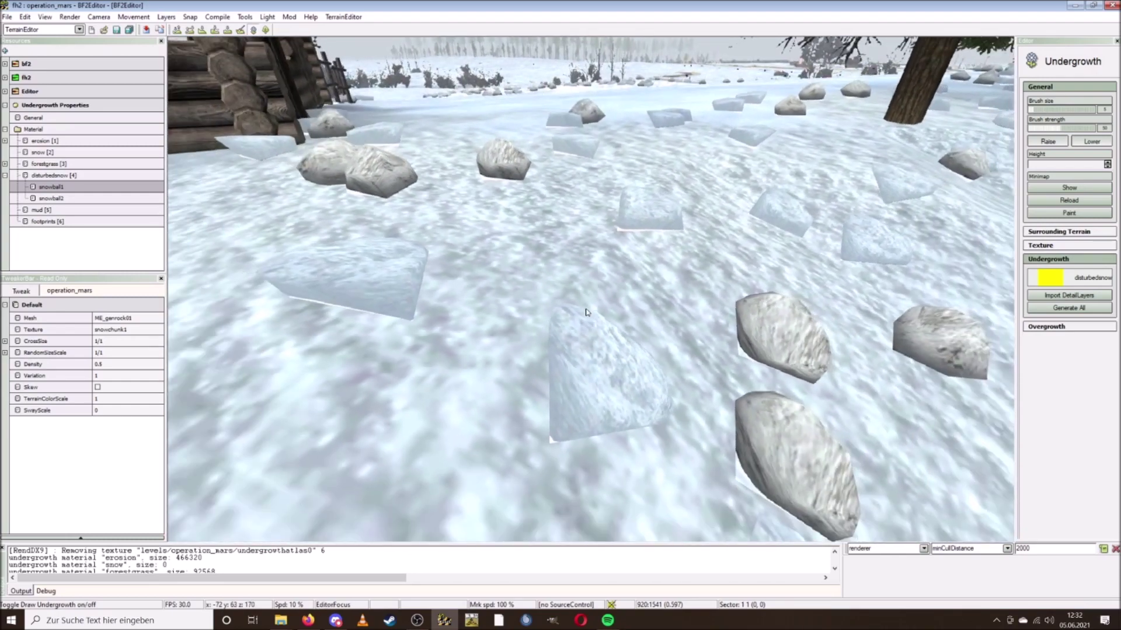
Step: Return to snowchunk1.xcf in GIMP and display the layer mask of main surface-Kopie on the canvas at 800% zoom
mouse_move(363, 620)
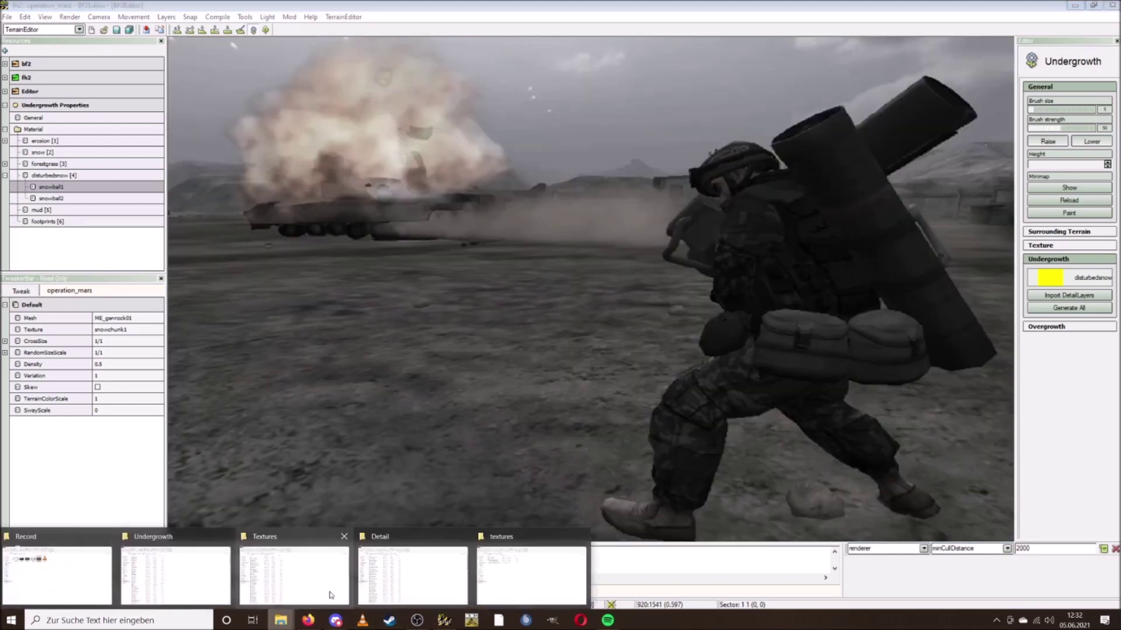
left_click(366, 569)
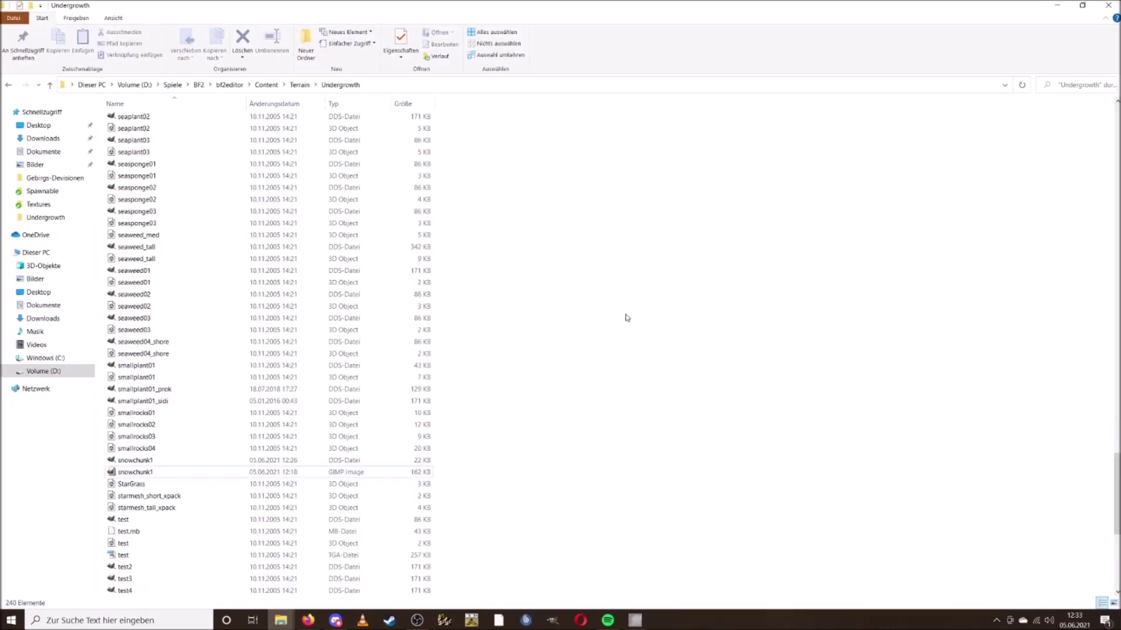
left_click(635, 621)
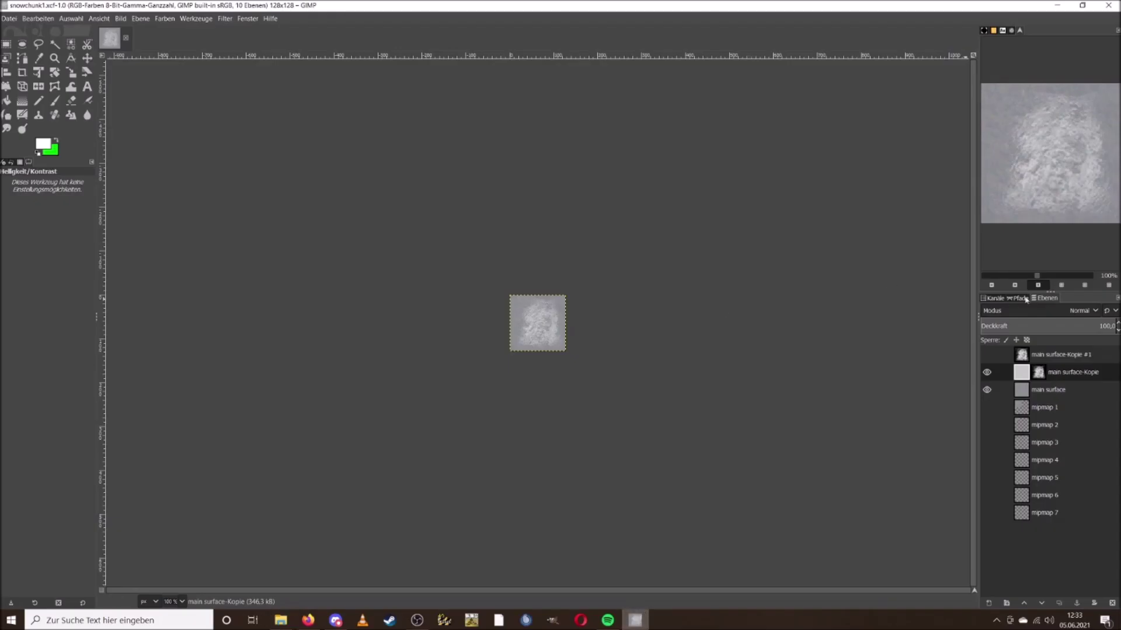
left_click(1039, 374)
right_click(1040, 374)
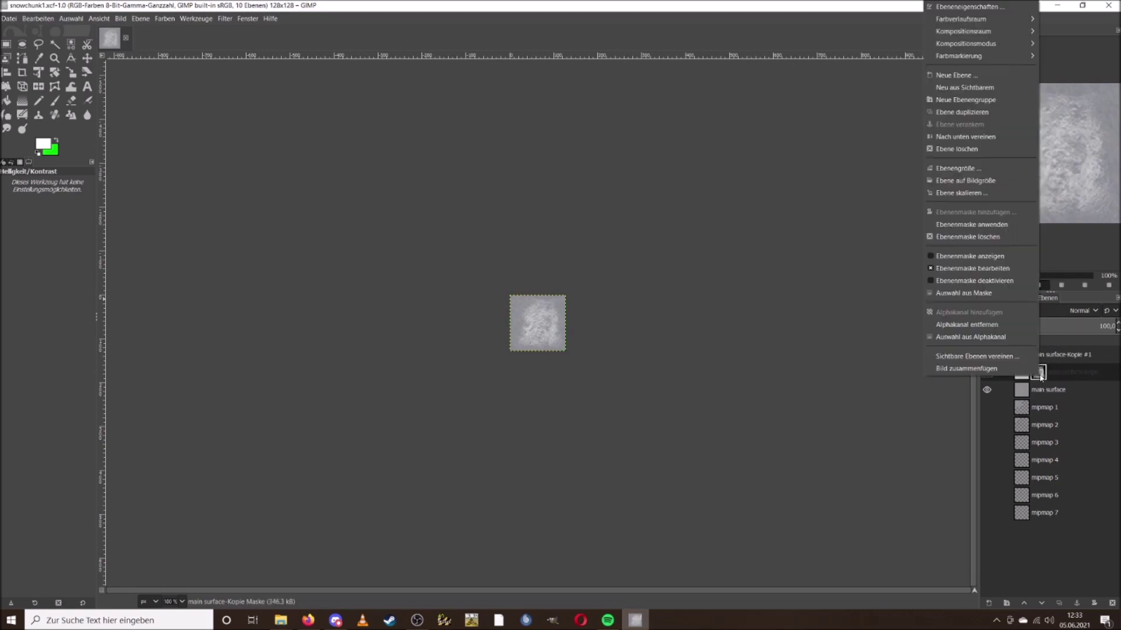
left_click(1013, 257)
left_click(1058, 276)
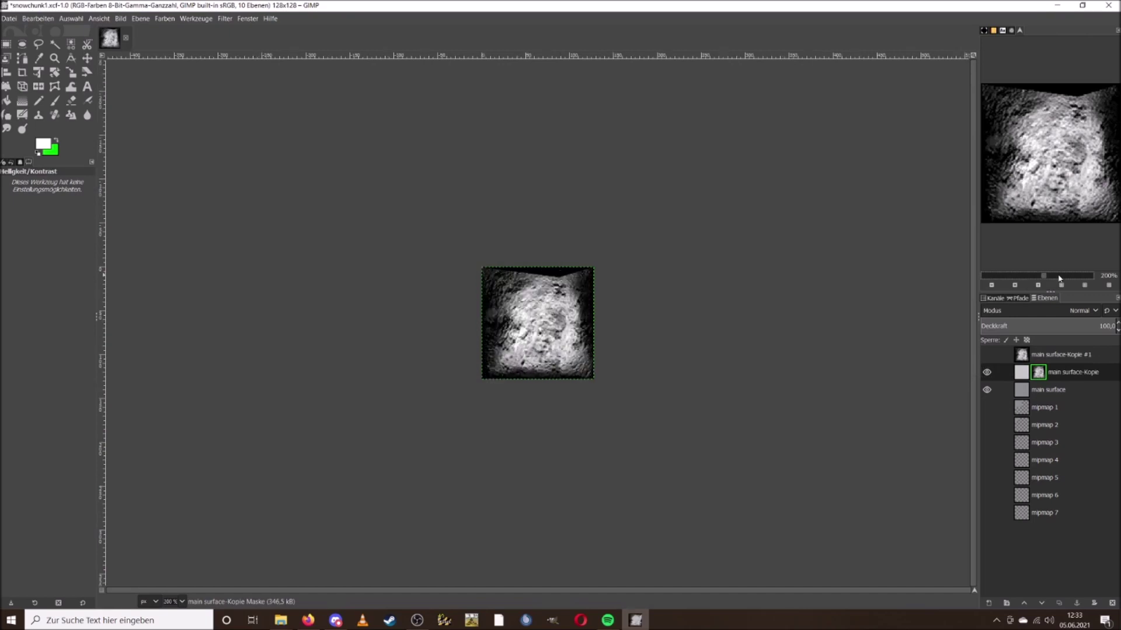
left_click(1059, 278)
left_click(1056, 276)
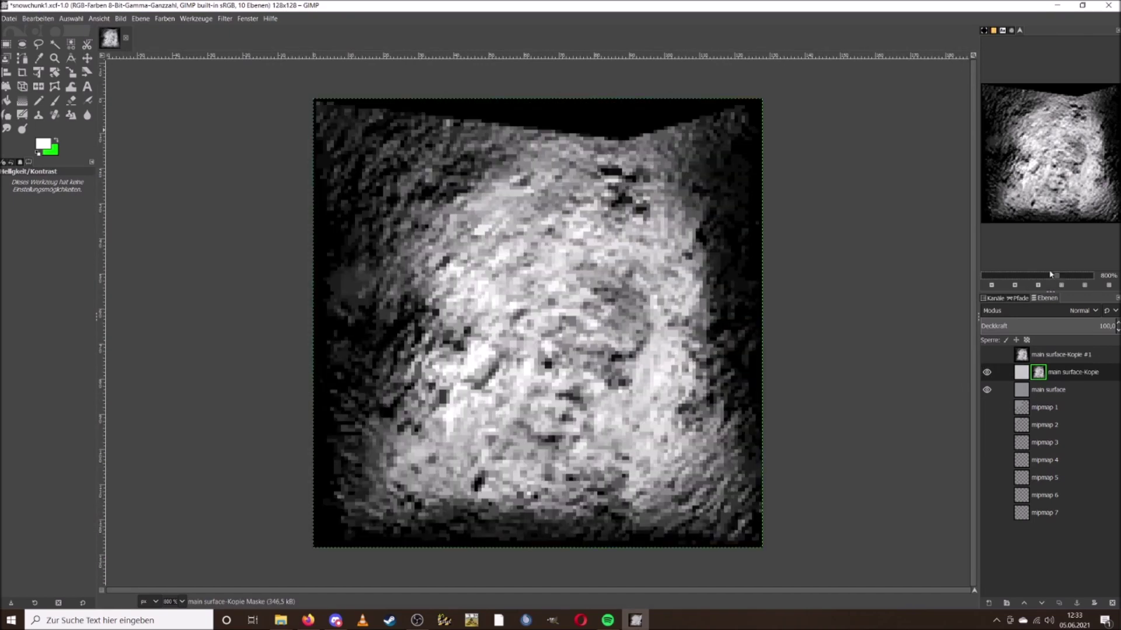
Step: Try a white Paintbrush dab with the 2. Hardness 025 brush in the middle of the mask, and undo it
left_click(55, 102)
left_click(5, 220)
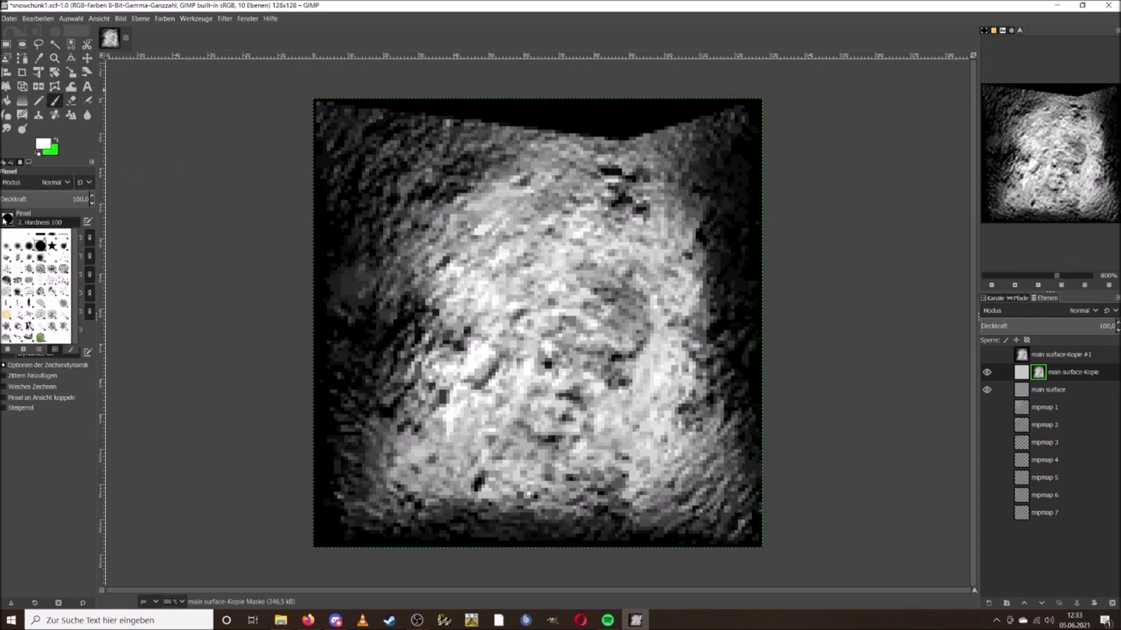
left_click(10, 251)
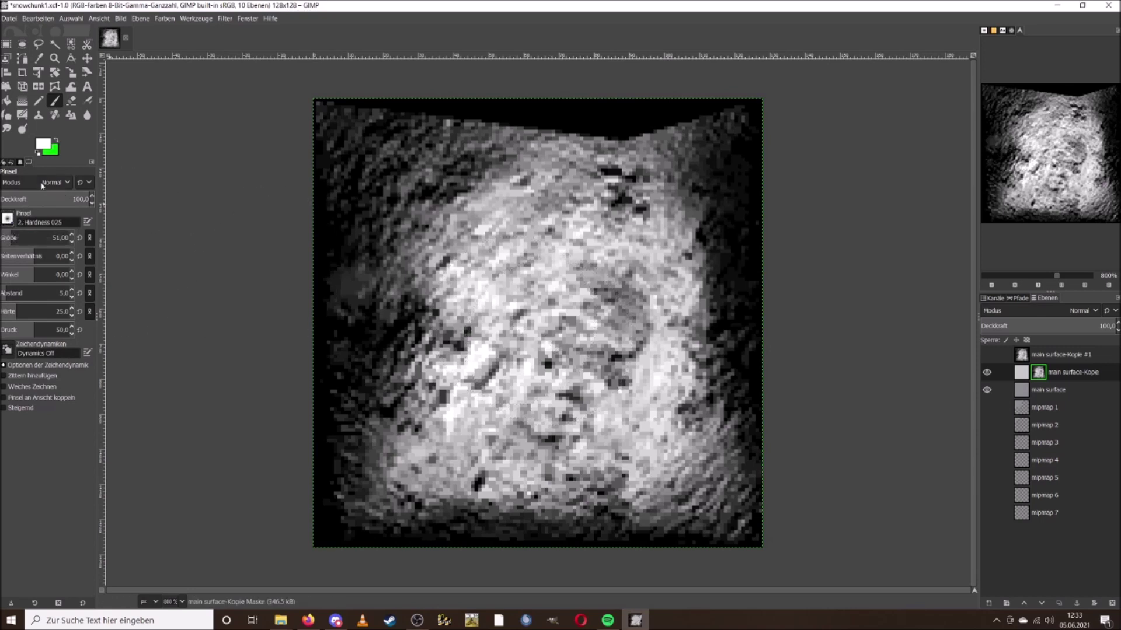
left_click(559, 343)
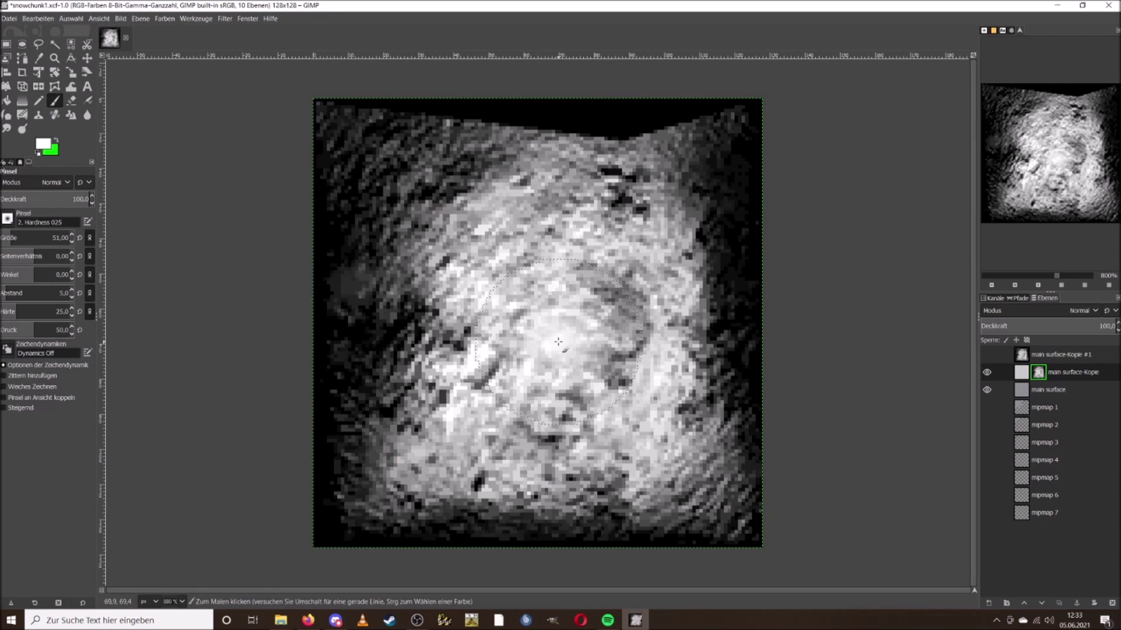
left_click(38, 18)
left_click(52, 29)
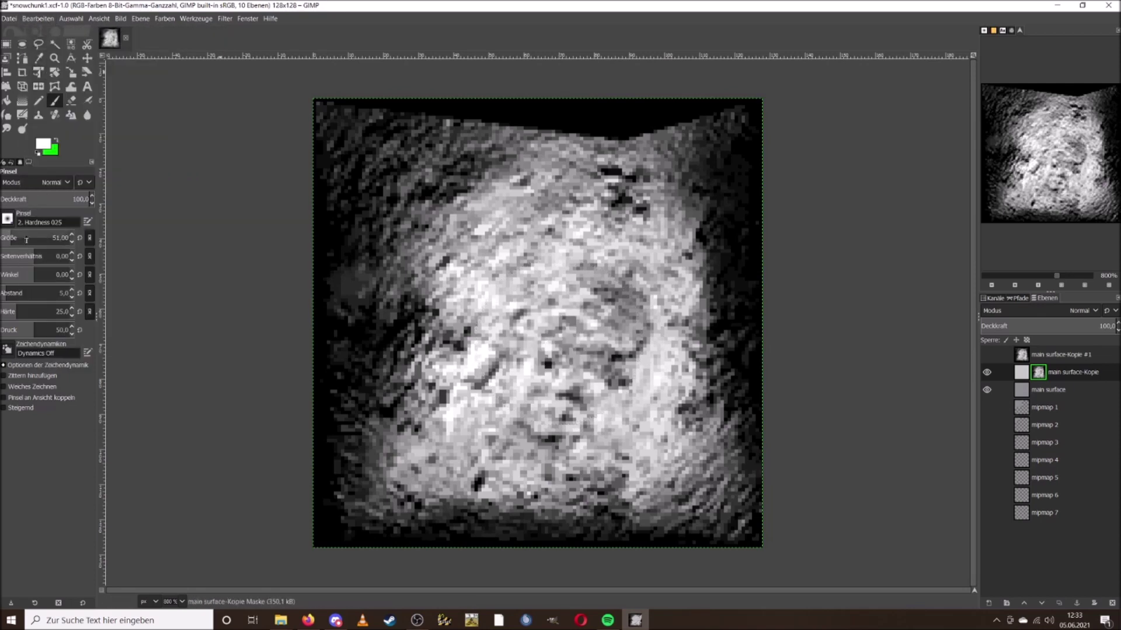
Step: Paint the rock's central area and upper-left edge on the mask white with the Acrylic 04 brush, size 41.14, opacity 71.7
left_click(9, 219)
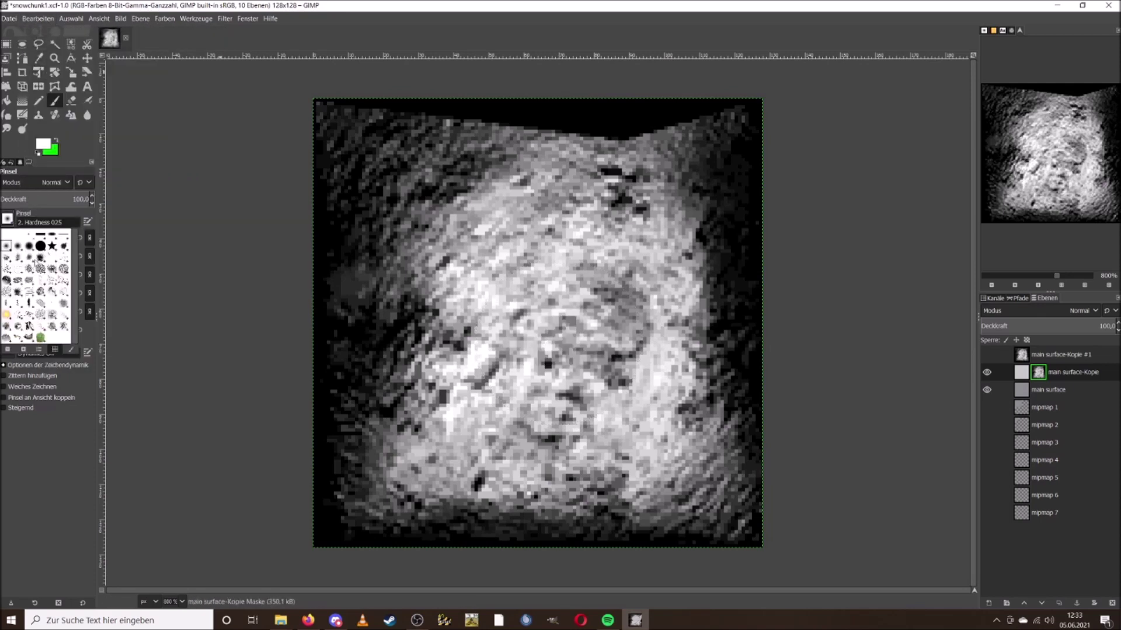
double_click(34, 264)
left_click_drag(24, 237, 52, 238)
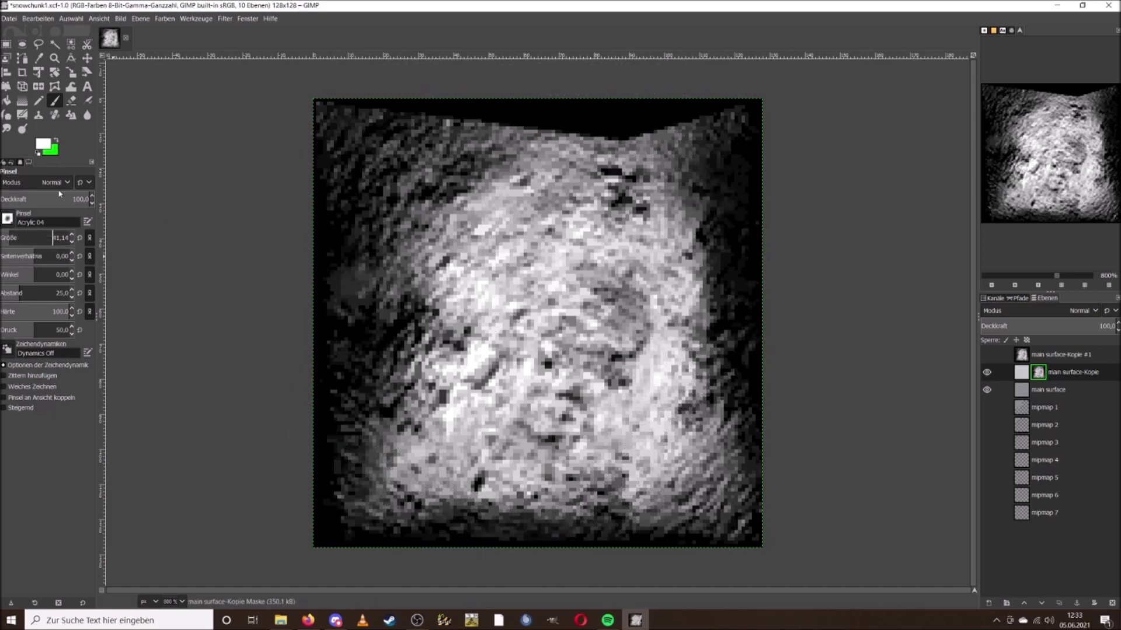
left_click_drag(69, 199, 64, 199)
mouse_move(567, 348)
left_mouse_down()
mouse_move(485, 362)
mouse_move(450, 409)
mouse_move(562, 385)
mouse_move(590, 356)
mouse_move(513, 455)
mouse_move(604, 317)
mouse_move(601, 210)
mouse_move(554, 175)
mouse_move(490, 275)
mouse_move(495, 325)
left_mouse_up()
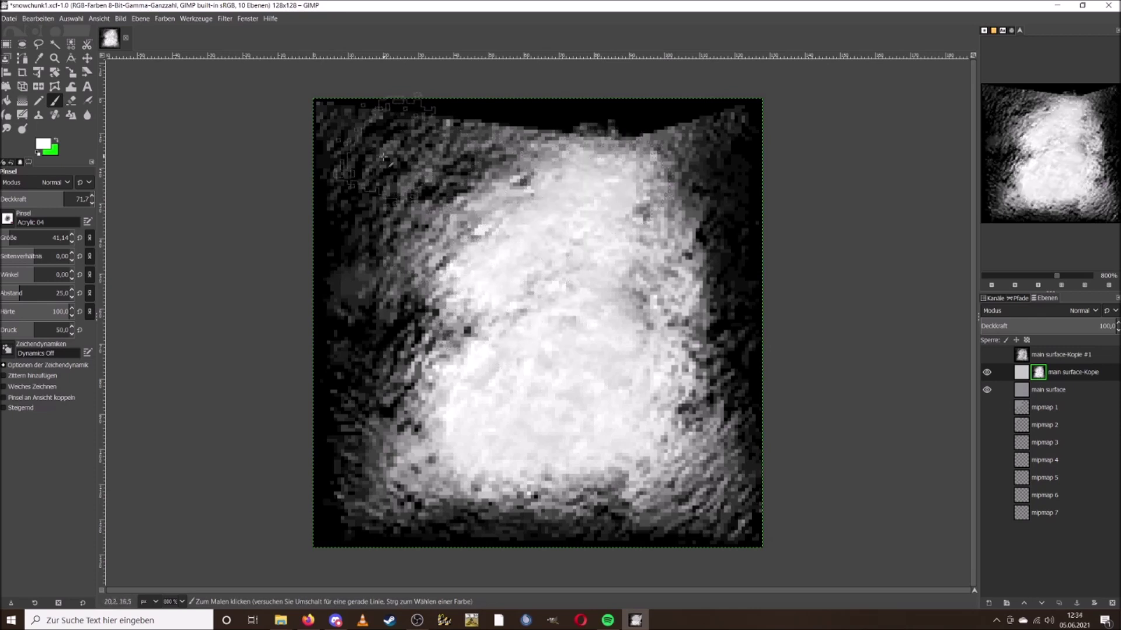
mouse_move(463, 287)
left_mouse_down()
mouse_move(444, 350)
mouse_move(526, 280)
mouse_move(520, 373)
left_mouse_up()
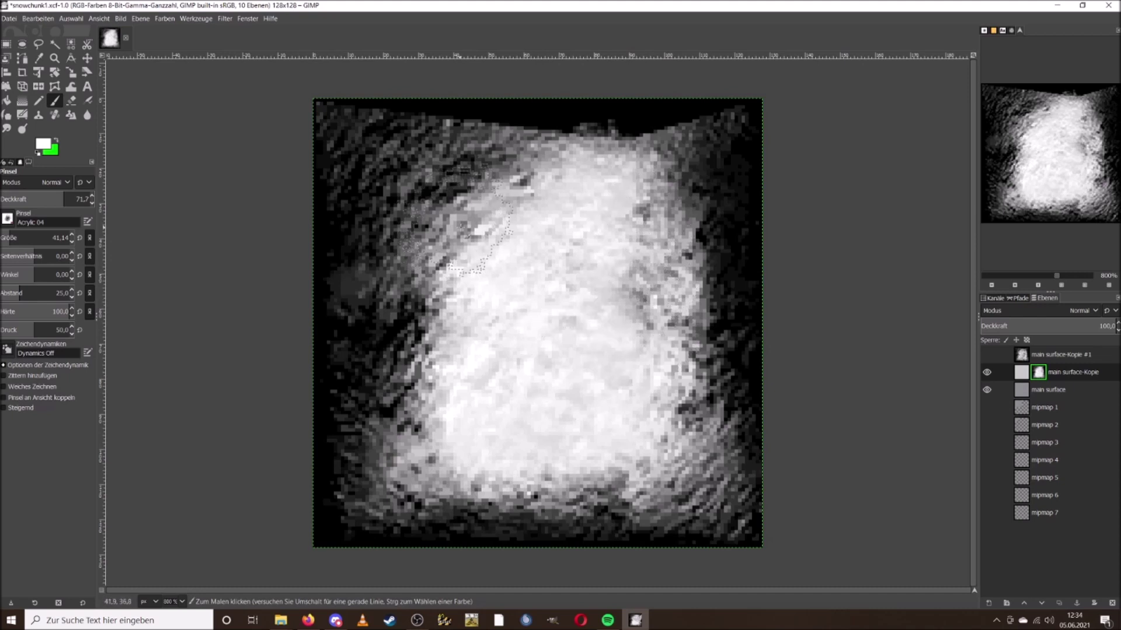
left_click(432, 240)
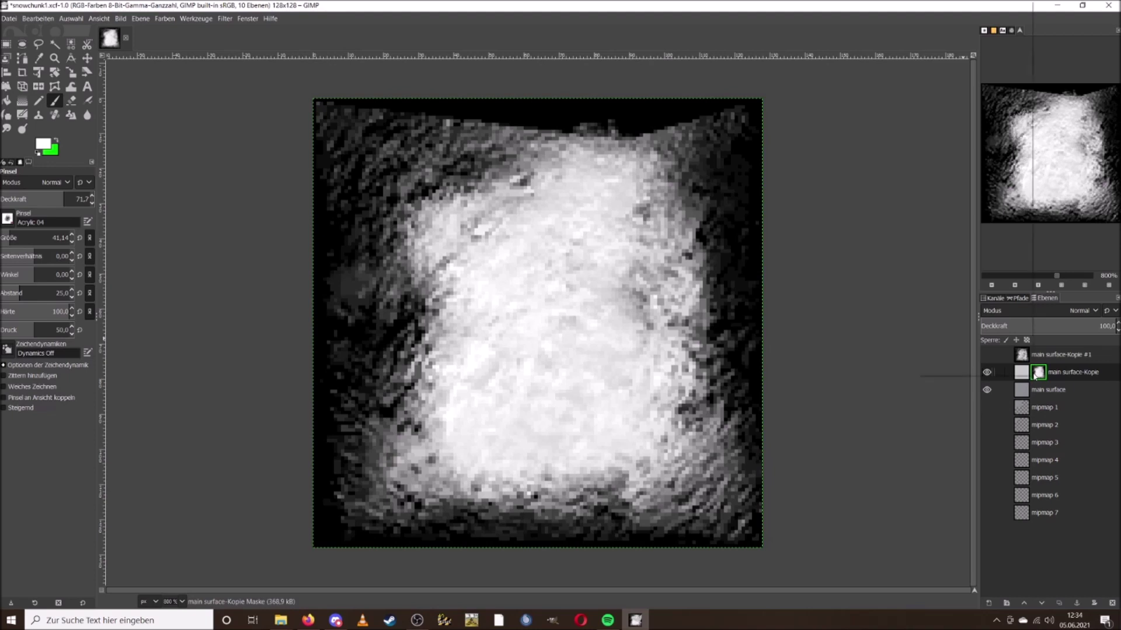
Step: Stop displaying the layer mask of main surface-Kopie on the canvas and select the main surface layer
right_click(1026, 379)
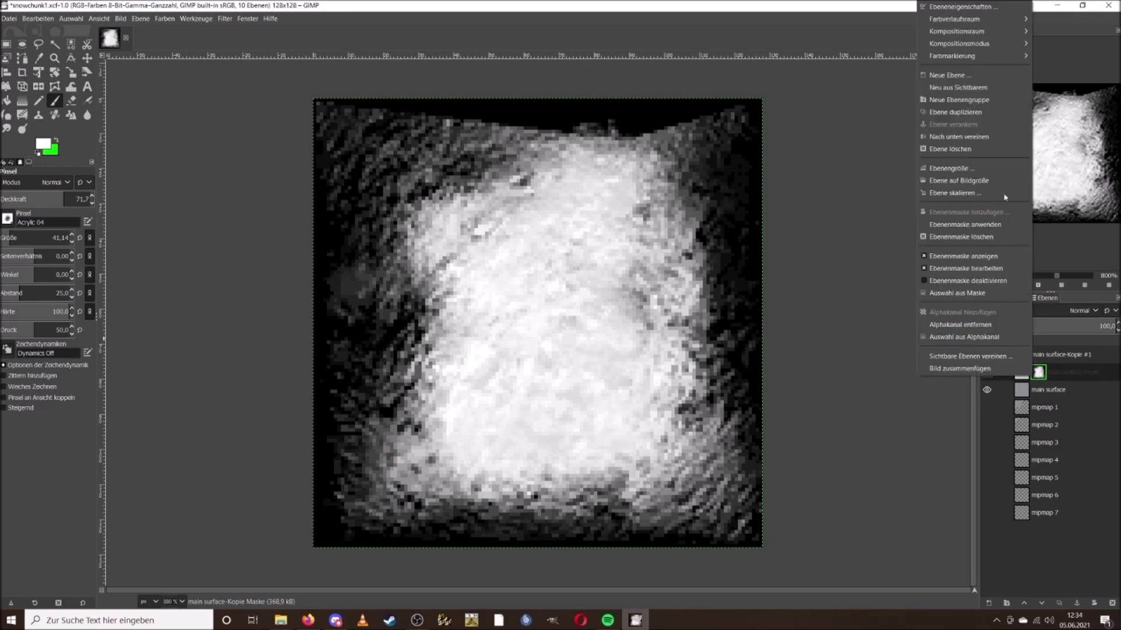
left_click(987, 257)
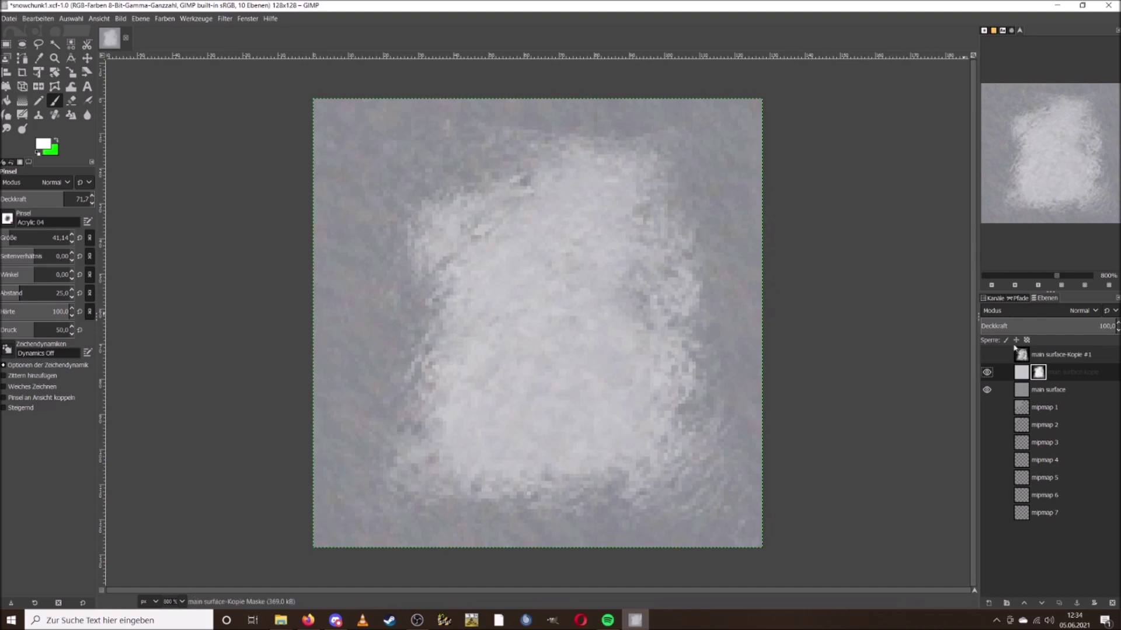
left_click(1048, 389)
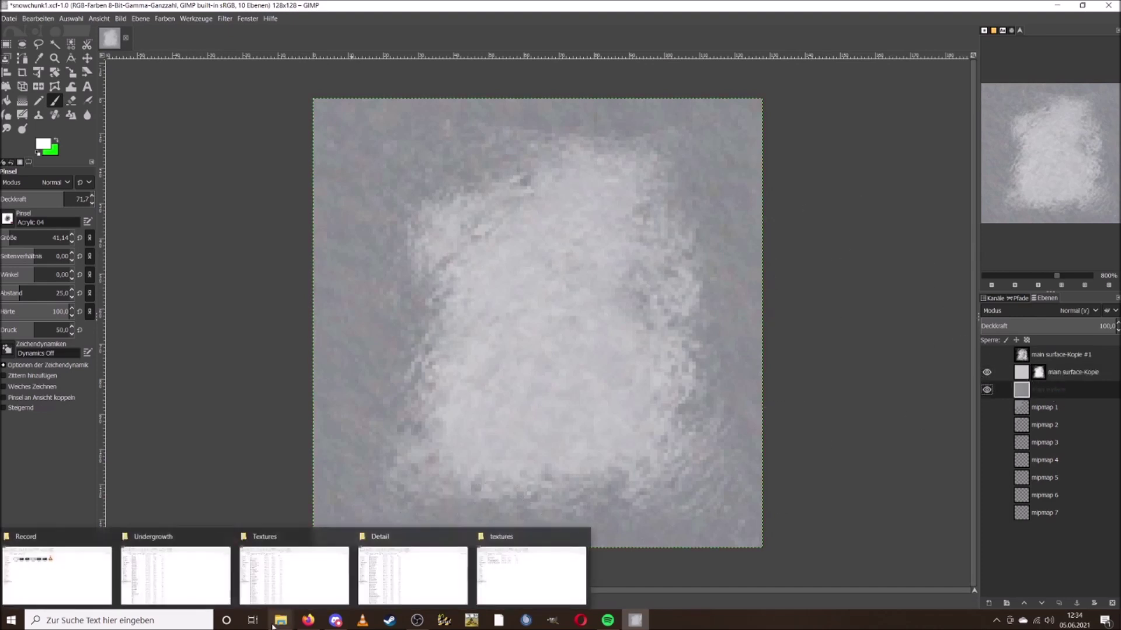
Step: Switch to BF2Editor and inspect the snow chunks up close beside the road near the brick chimneys and log ruins
left_click(175, 572)
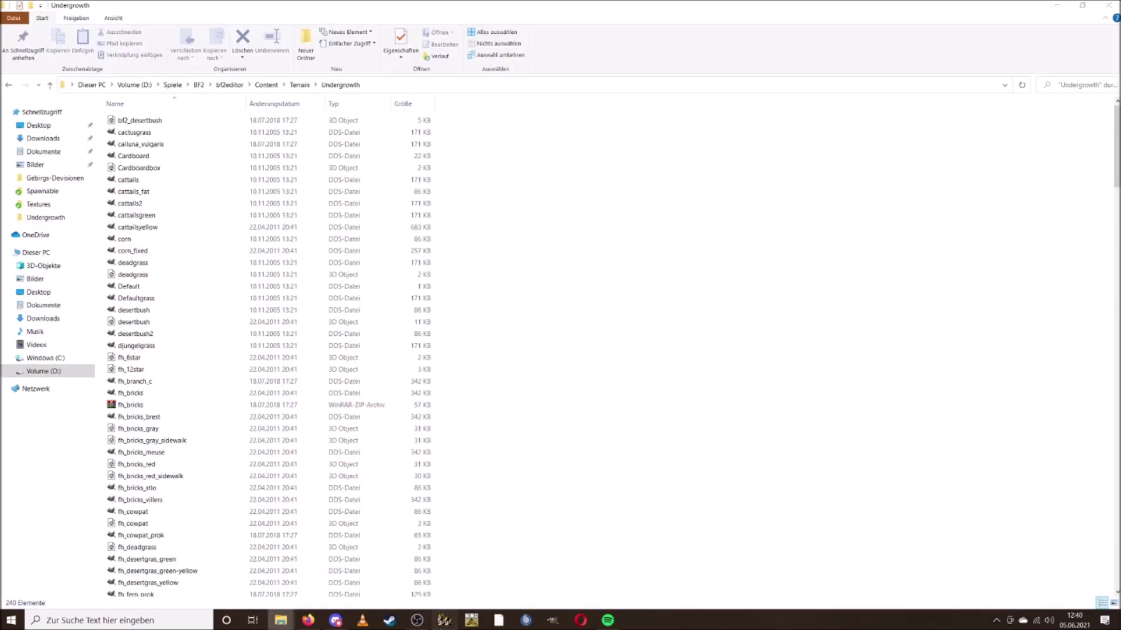
left_click(444, 620)
key("w")
right_click_drag(622, 325, 609, 348)
scroll(620, 327, "down", 2)
scroll(620, 326, "down", 2)
key("s")
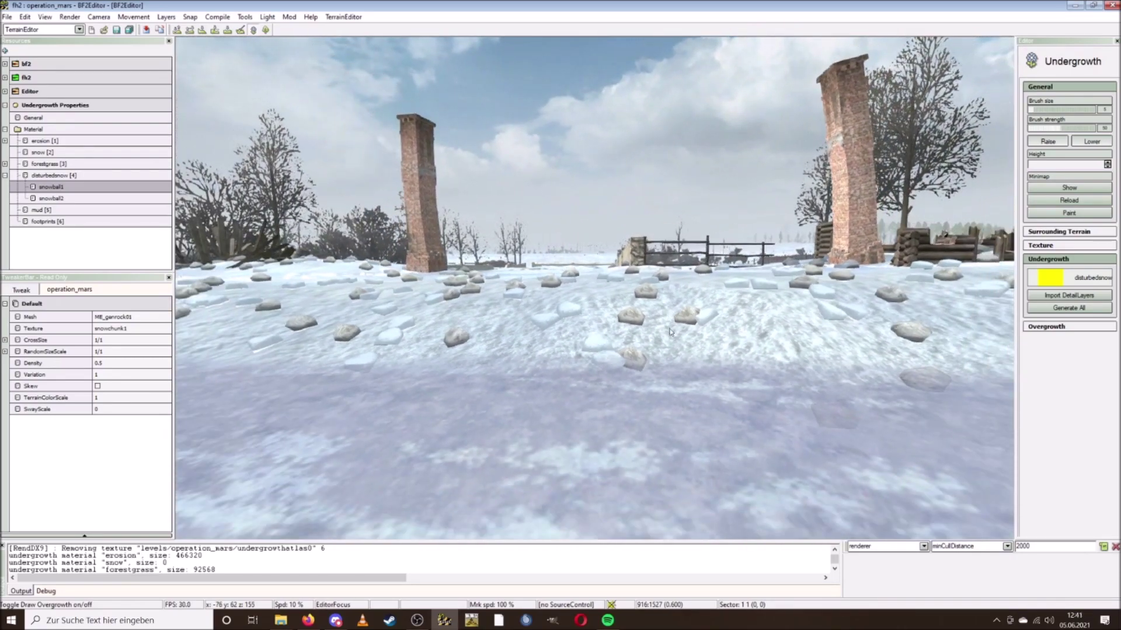
right_click_drag(667, 330, 659, 346)
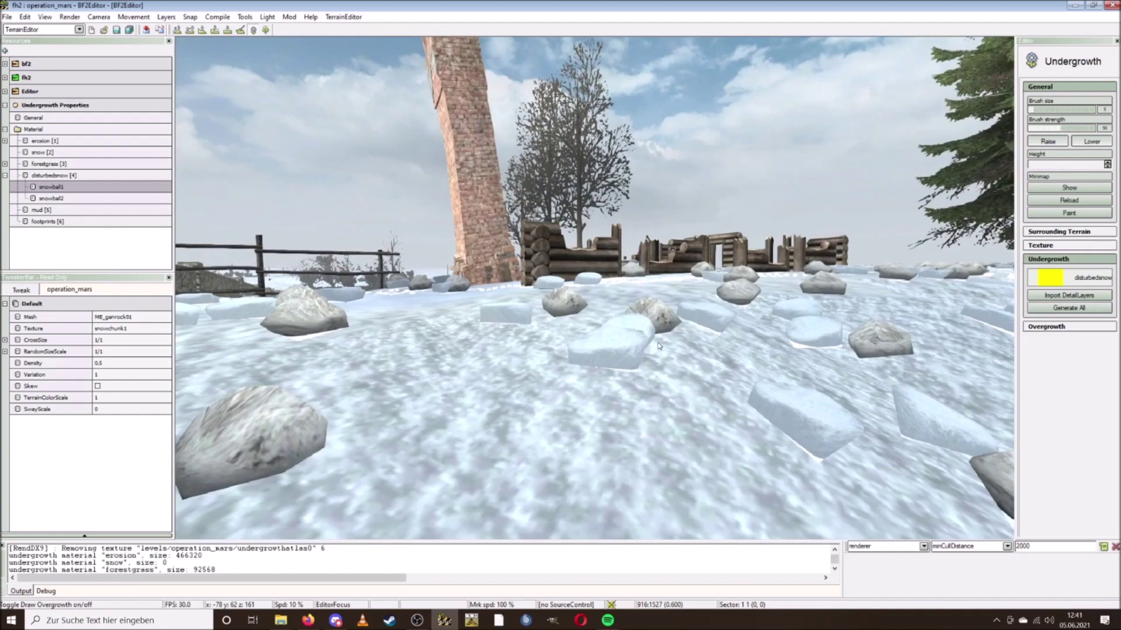
key("w")
key("d")
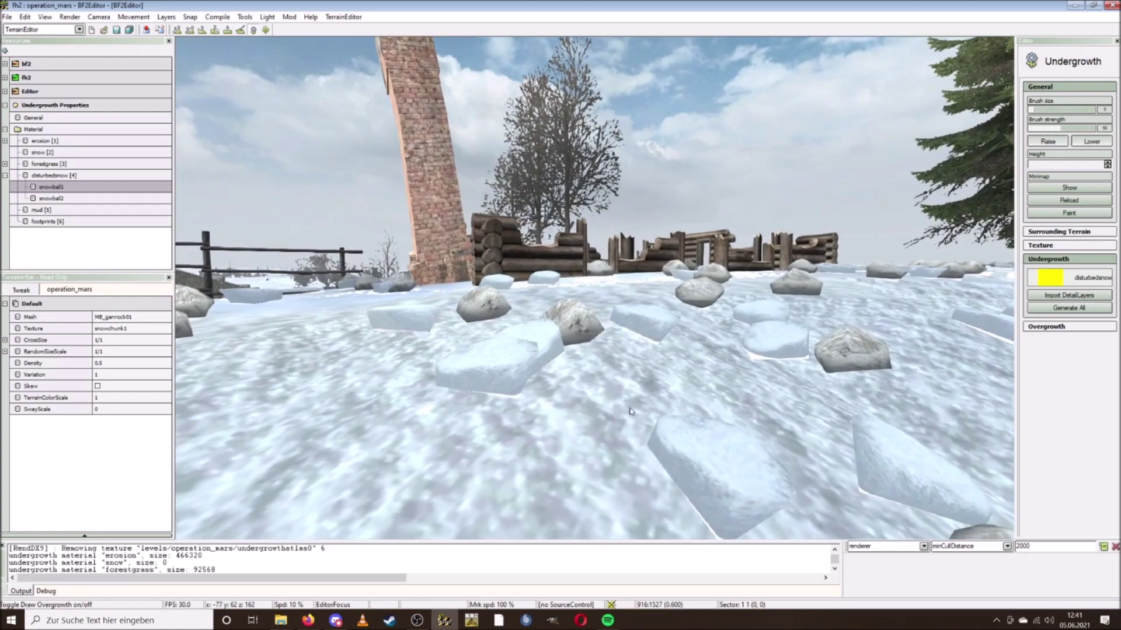
key("w")
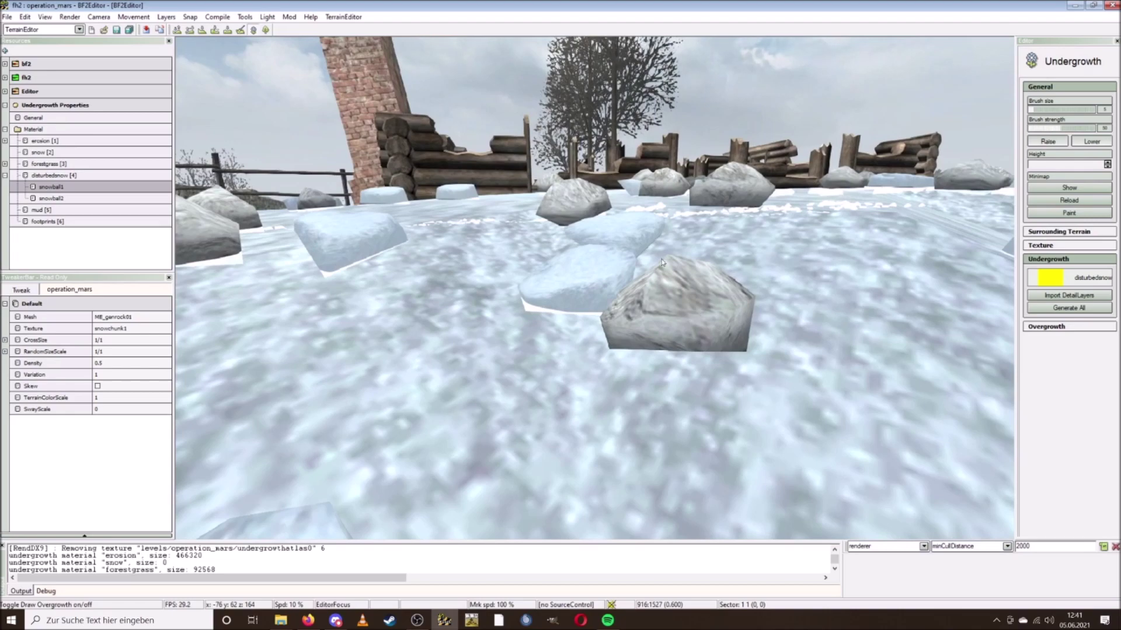
Step: Survey the snow chunks from farther away around the damaged log house, the trench and the road beyond it
right_click_drag(677, 304, 409, 280)
key("s")
scroll(594, 288, "up", 5)
right_click_drag(560, 304, 698, 380)
key("w")
key("w")
key("w")
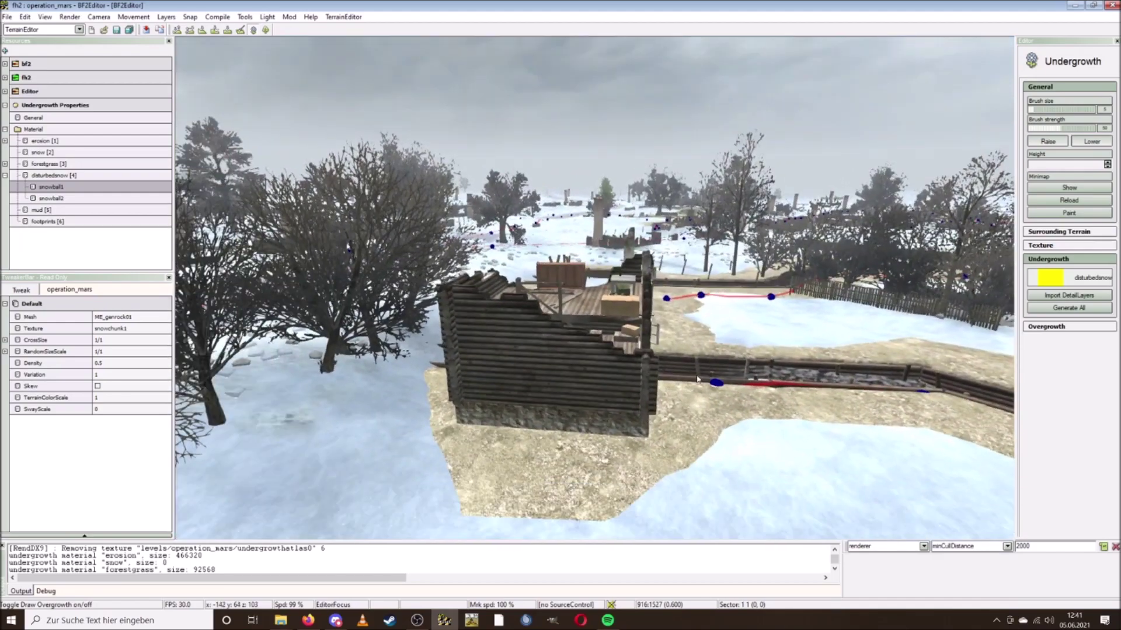
key("w")
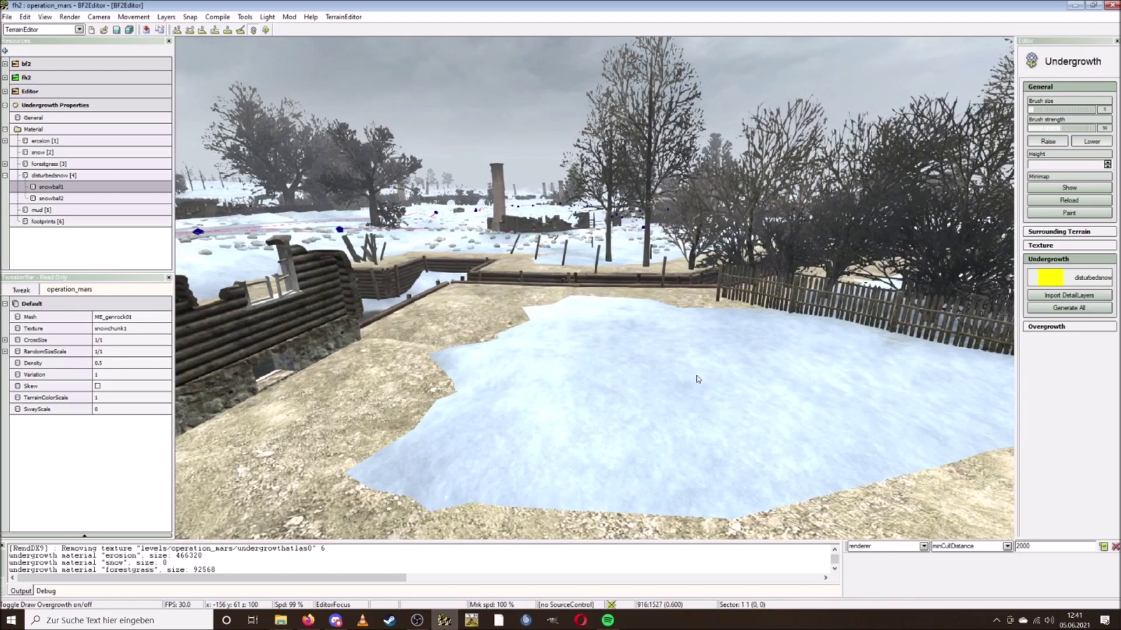
right_click(698, 379)
right_click_drag(697, 380, 631, 369)
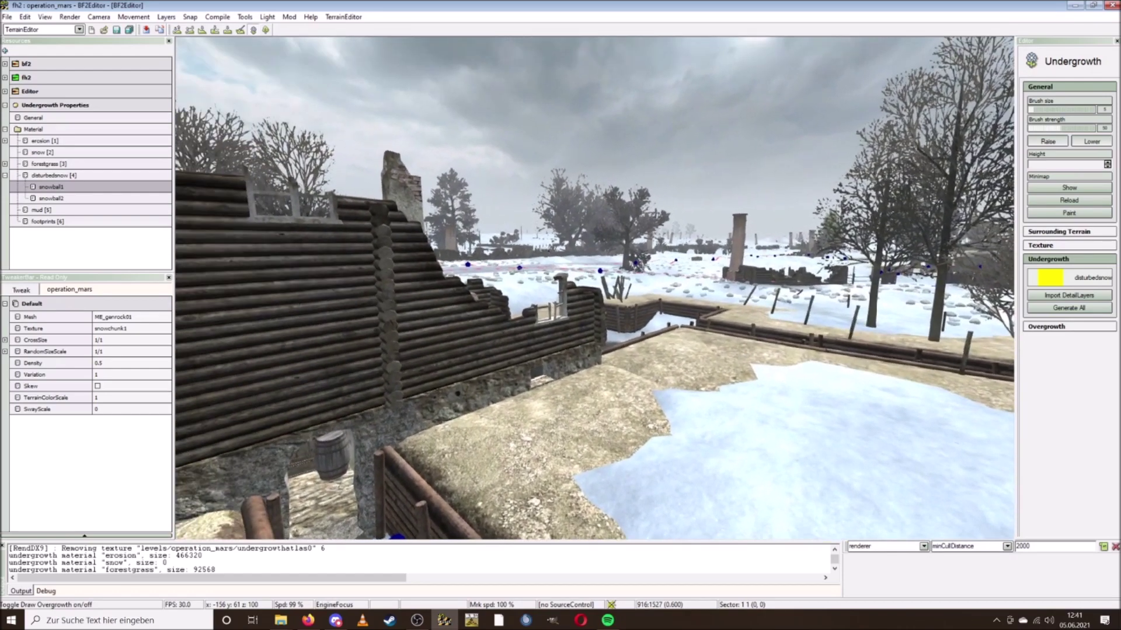
right_click(630, 367)
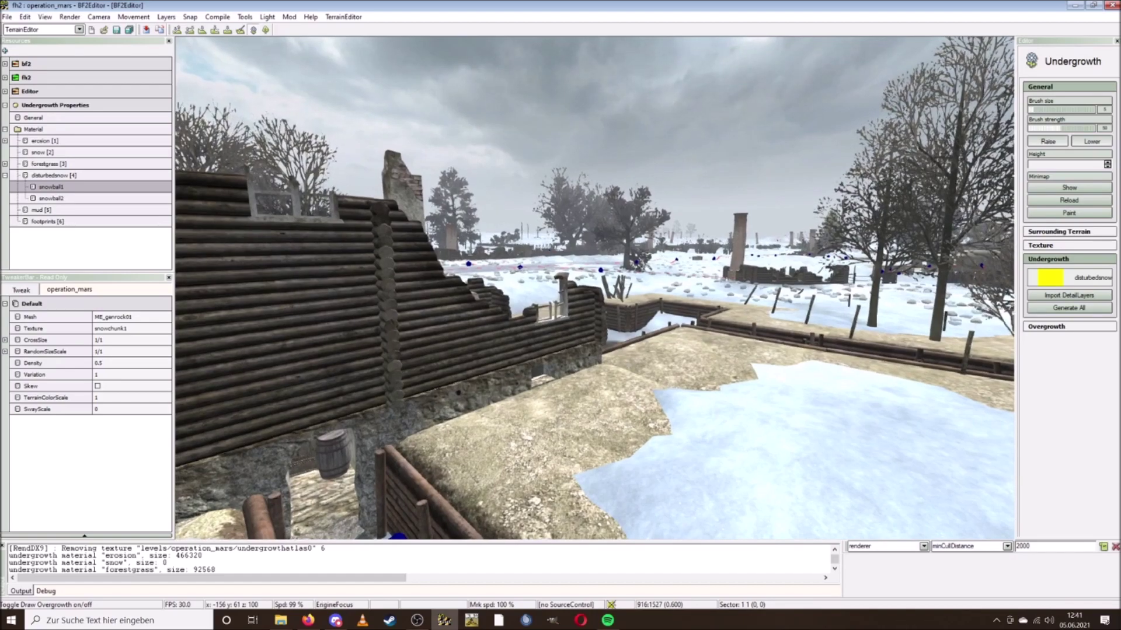
key("w")
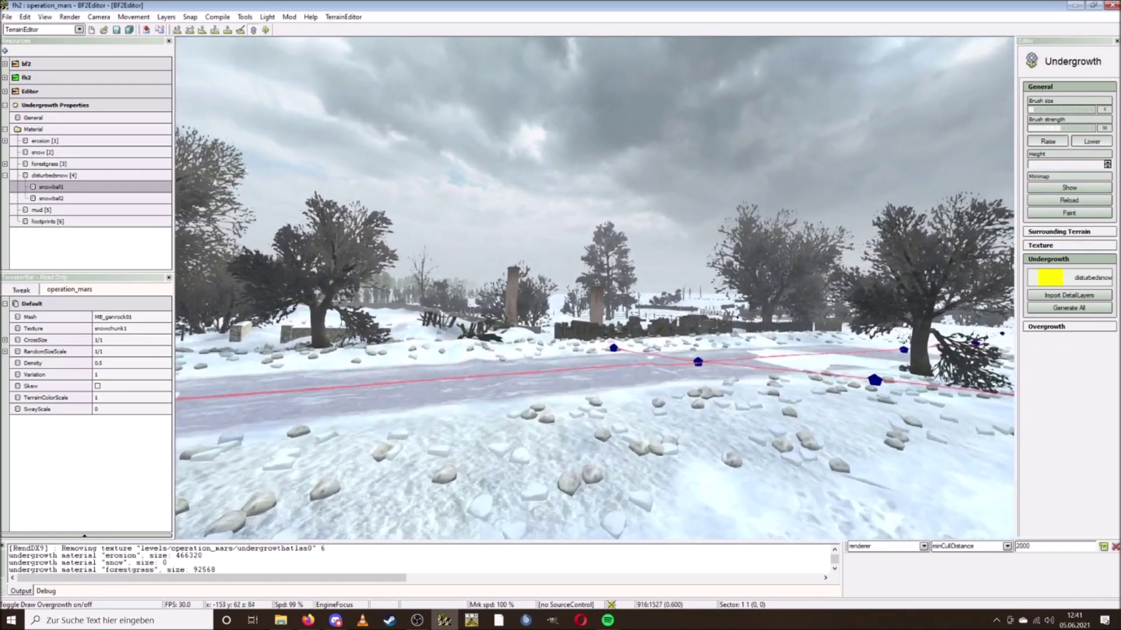
key("w")
key("w")
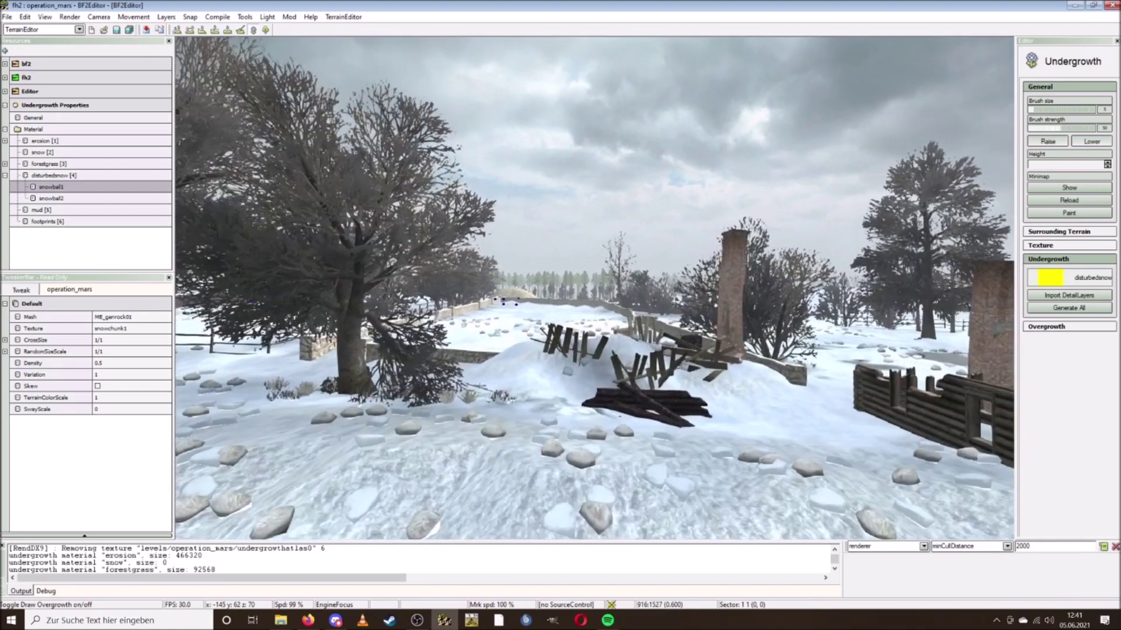
Step: Move past the broken fence and dark logs to the snowy track marked by the red line, checking the chunks along it
right_click(592, 408)
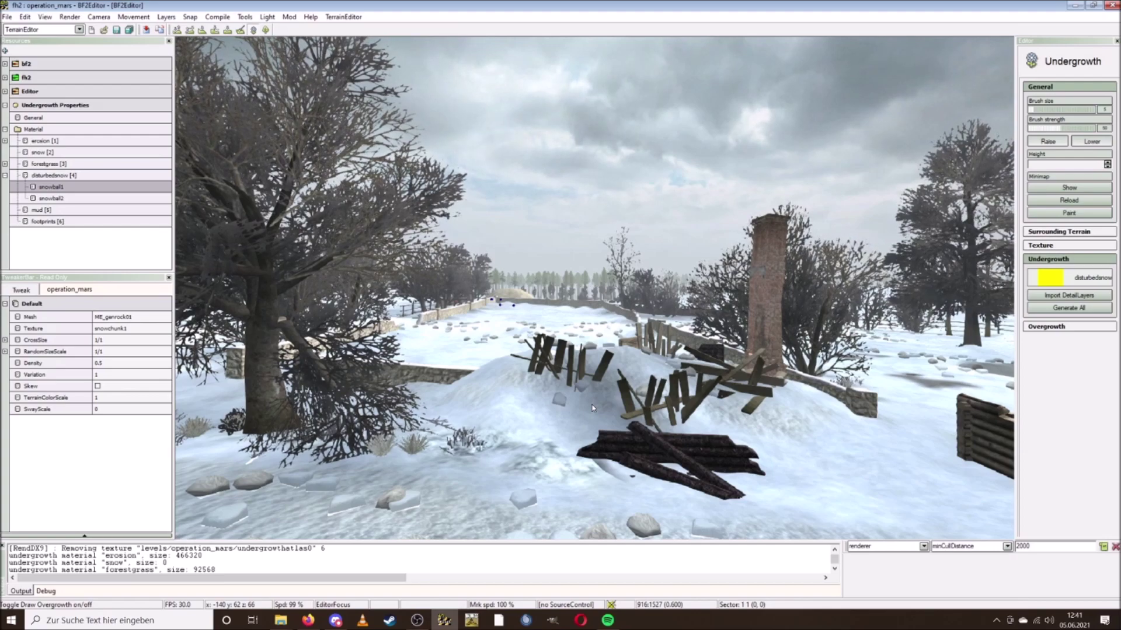
key("w")
right_click_drag(592, 408, 487, 420)
key("w")
key("w")
scroll(525, 455, "down", 5)
key("w")
scroll(546, 410, "up", 5)
key("w")
right_click_drag(502, 286, 499, 352)
scroll(521, 333, "down", 3)
key("w")
scroll(619, 301, "down", 1)
key("w")
key("w")
key("s")
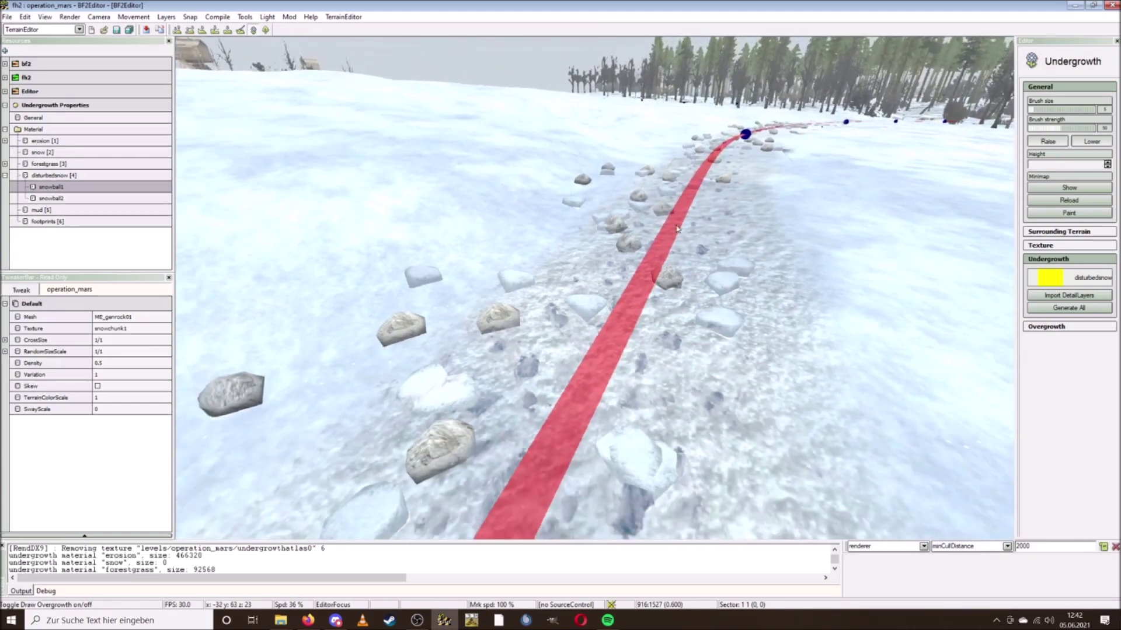
Step: Examine the snow chunks and ground detail up close along the red-lined track leading toward the forest
right_click_drag(689, 296, 741, 280)
key("w")
right_click_drag(672, 318, 680, 350)
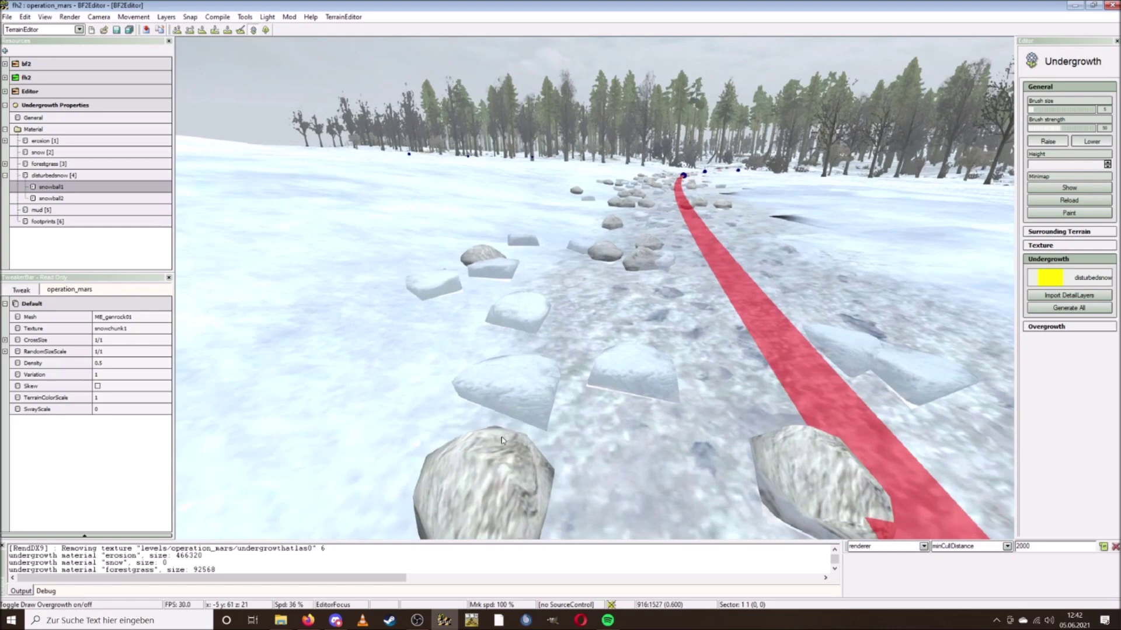
mouse_move(502, 441)
right_mouse_down()
mouse_move(490, 507)
mouse_move(500, 434)
right_mouse_up()
key("d")
key("w")
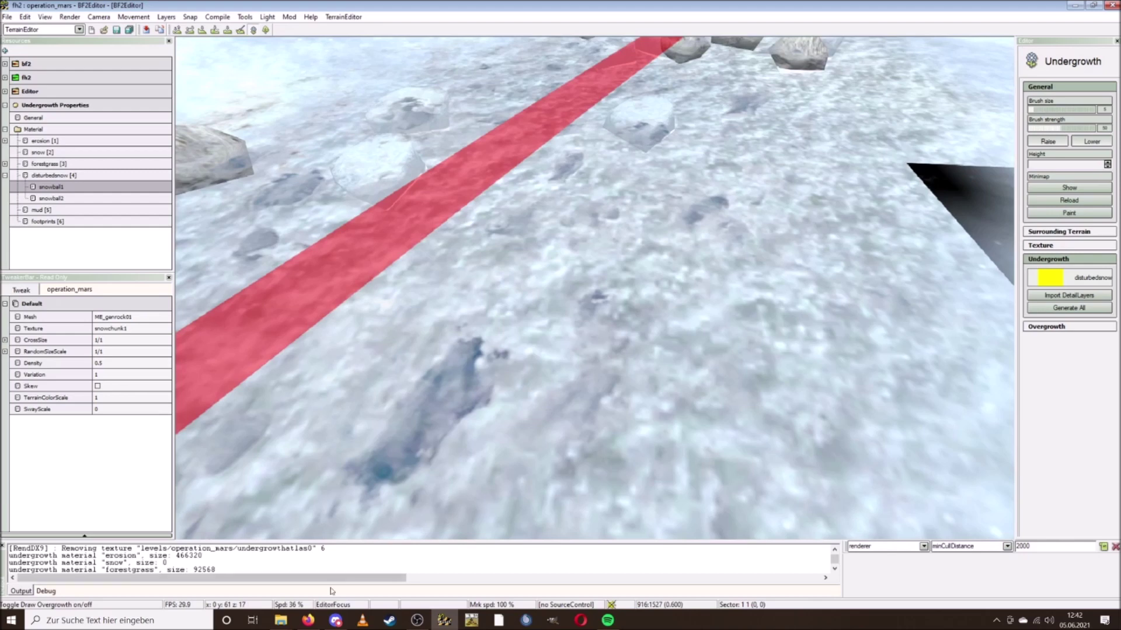
Step: Switch to File Explorer and bring up the Detail folder with the fh2 terrain textures
left_click(283, 619)
left_click(424, 572)
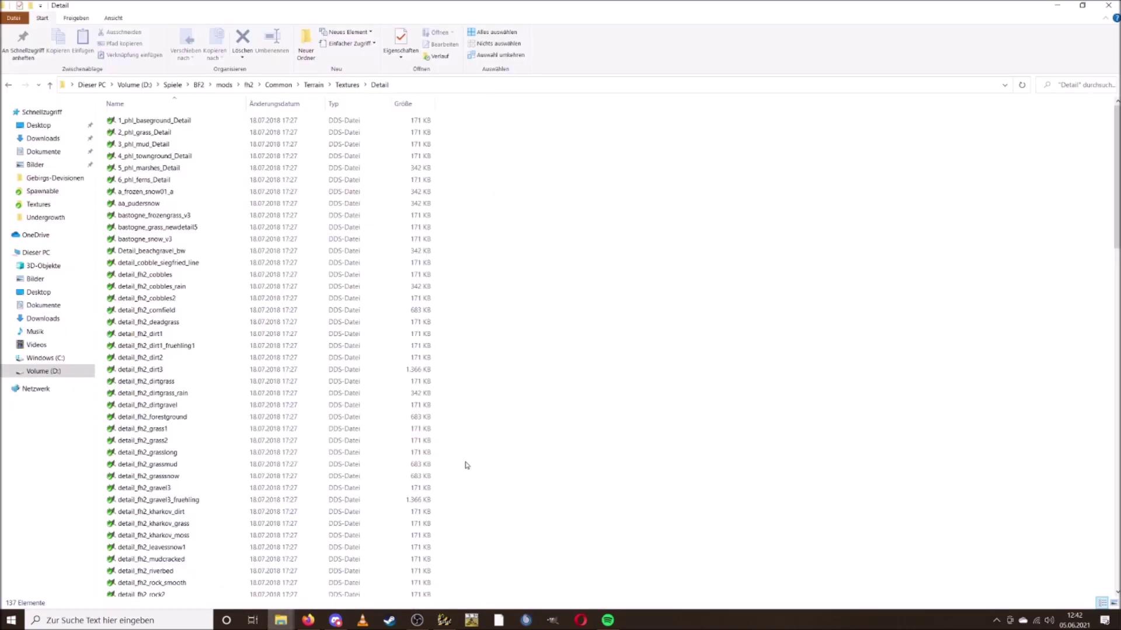
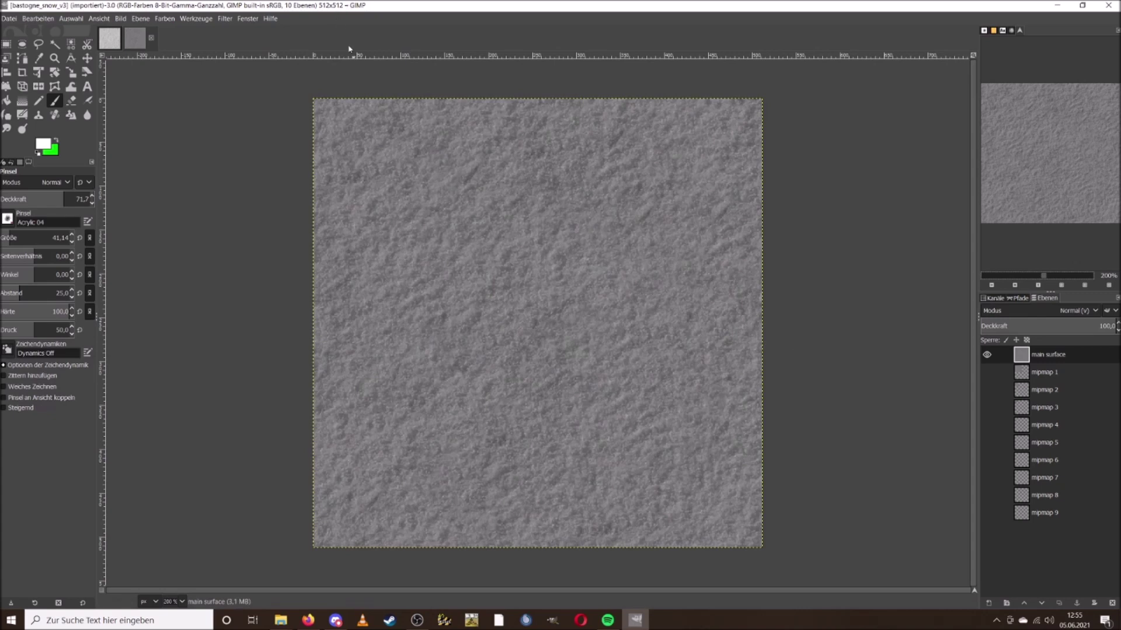
Step: Desaturate the TexturesCom_Snow0157_3_seamless_S image in GIMP, trying the Wert (HSV) mode before choosing another one
left_click(109, 46)
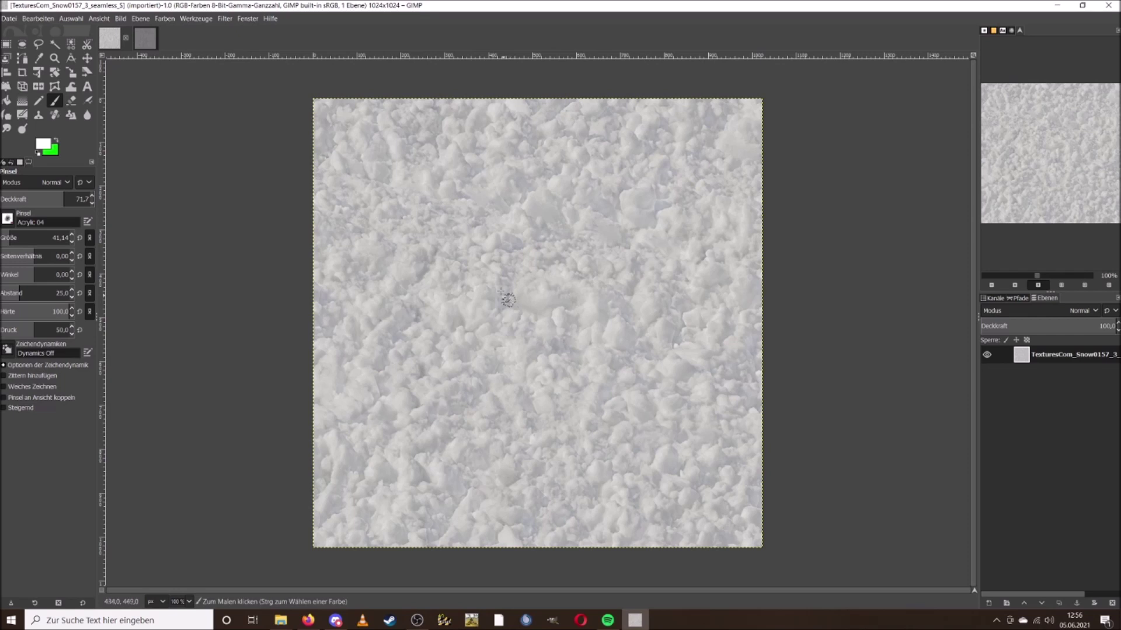
left_click(164, 19)
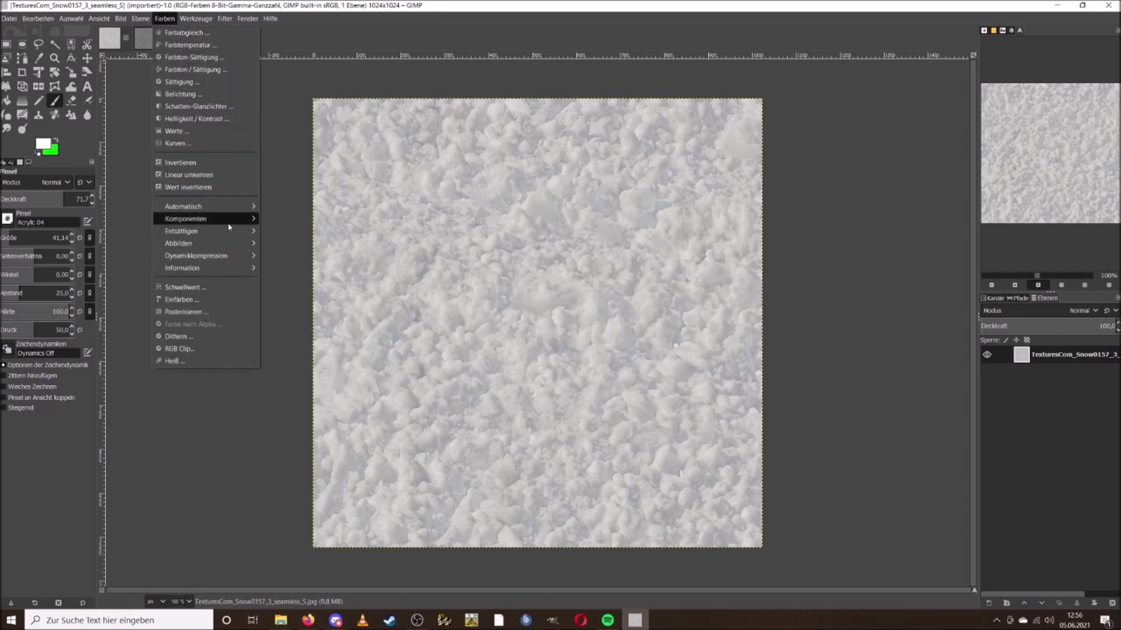
mouse_move(228, 231)
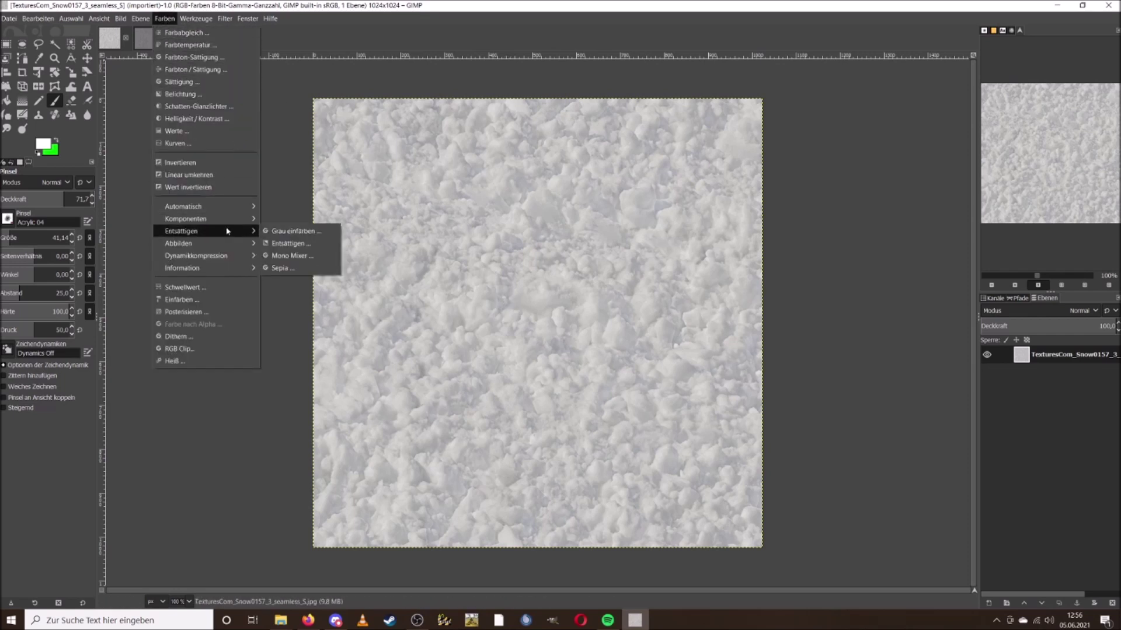
left_click(284, 244)
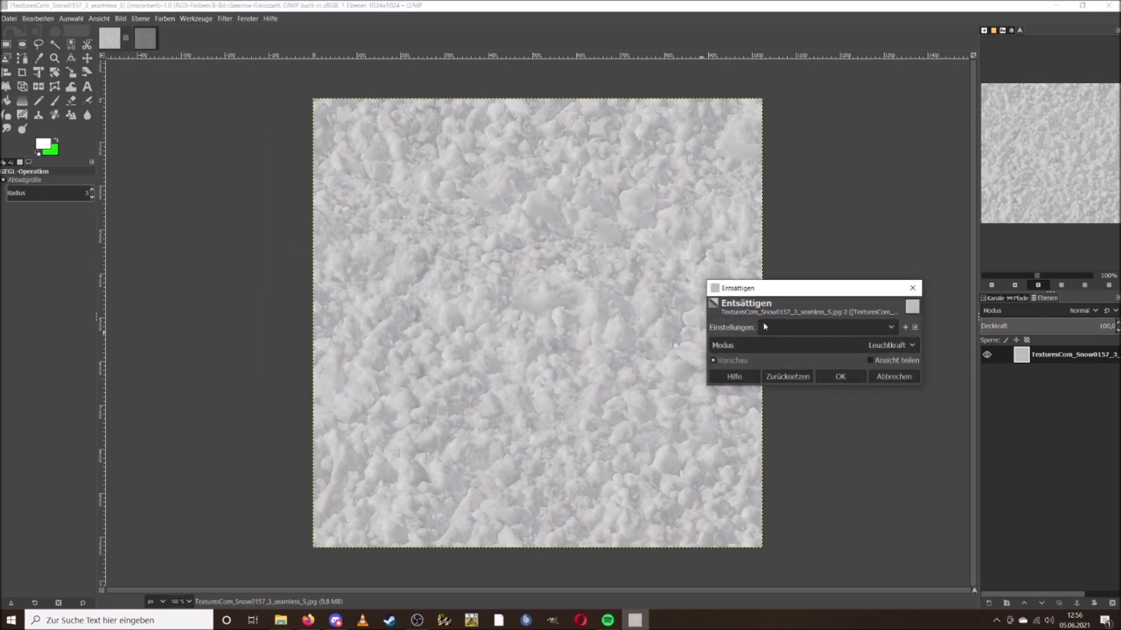
left_click(780, 347)
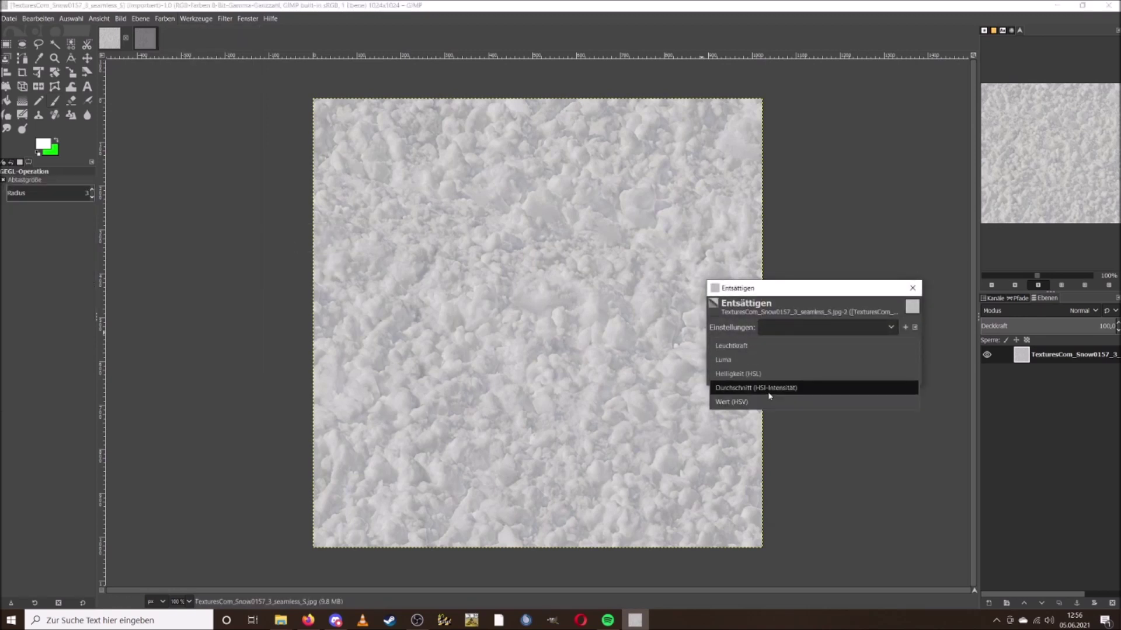
left_click(763, 401)
left_click(801, 348)
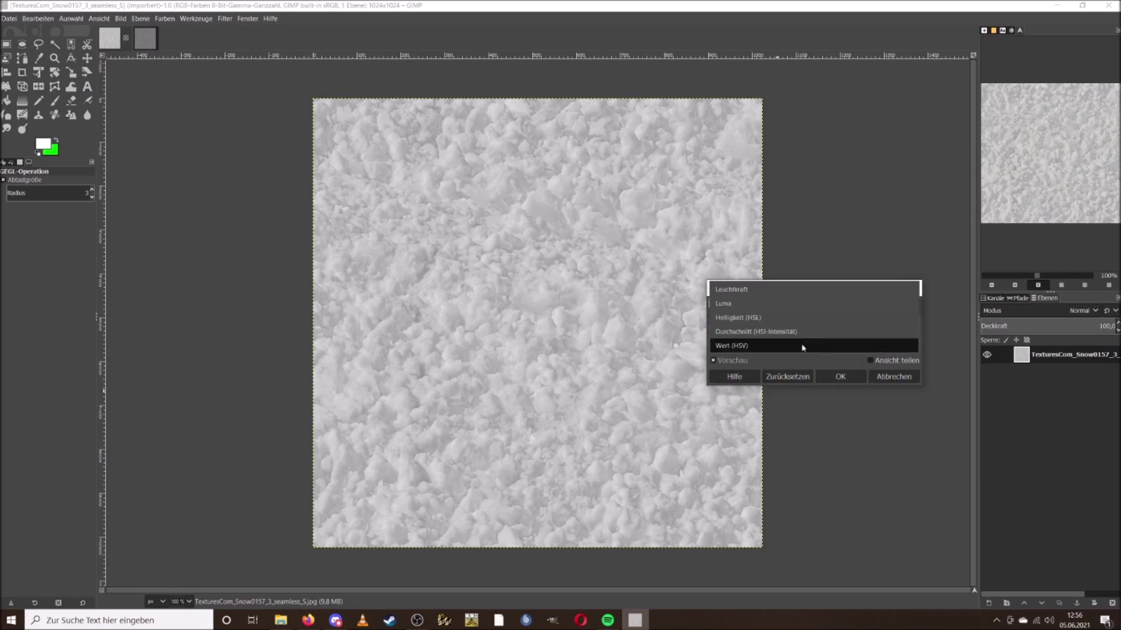
left_click(802, 325)
left_click(838, 376)
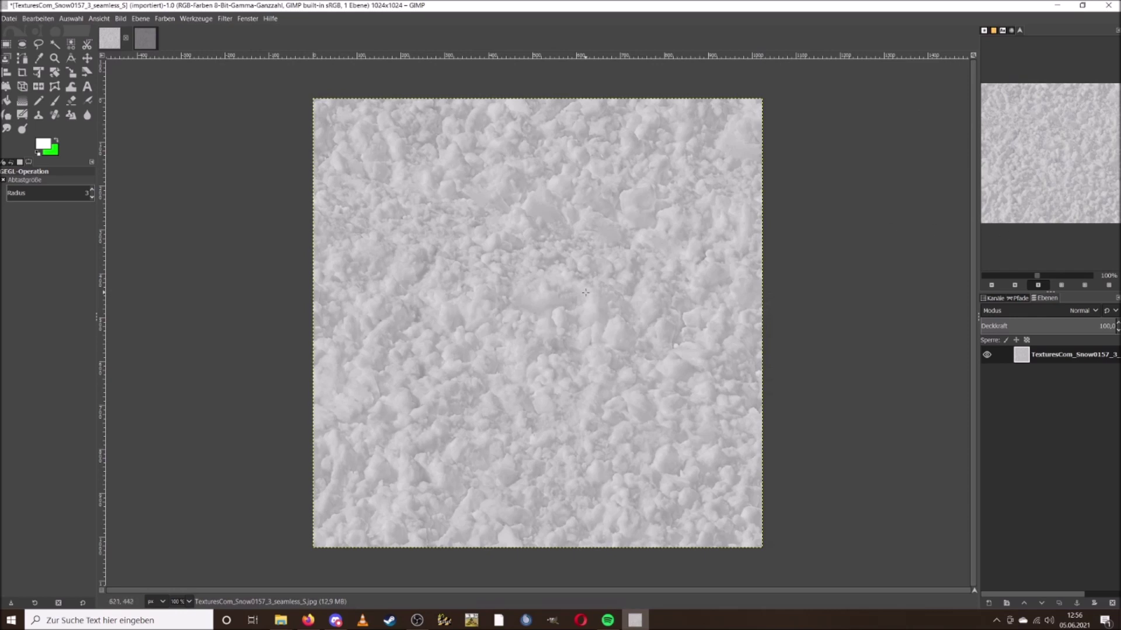
Step: Compare the snow image with bastogne_snow_v3 and lower its brightness to about -49, leaving contrast at 0
left_click(143, 40)
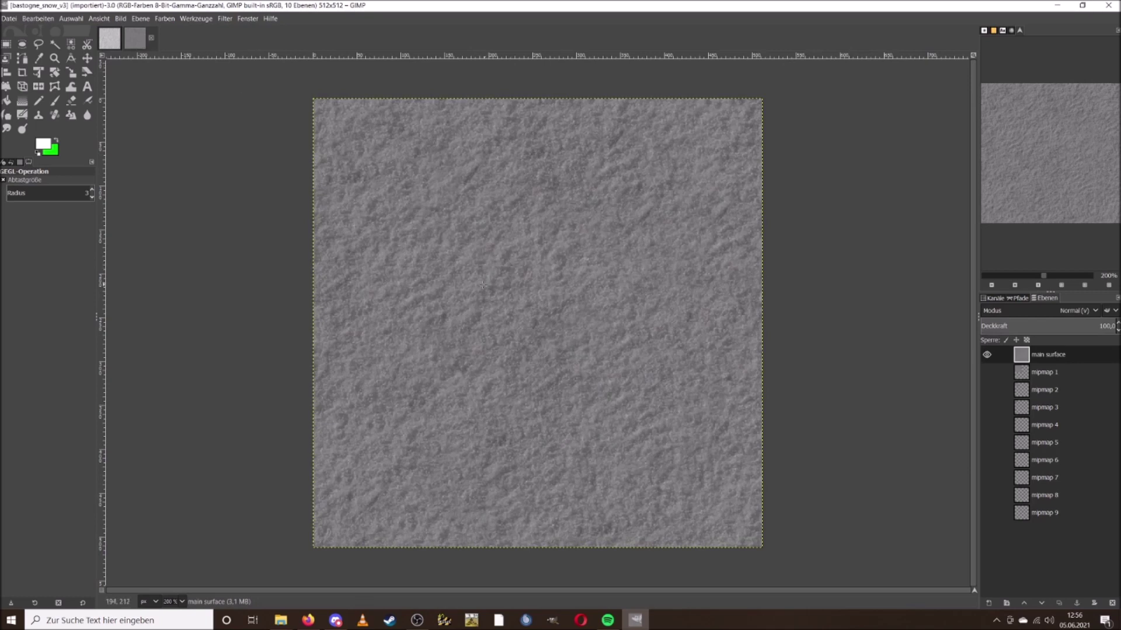
left_click(109, 42)
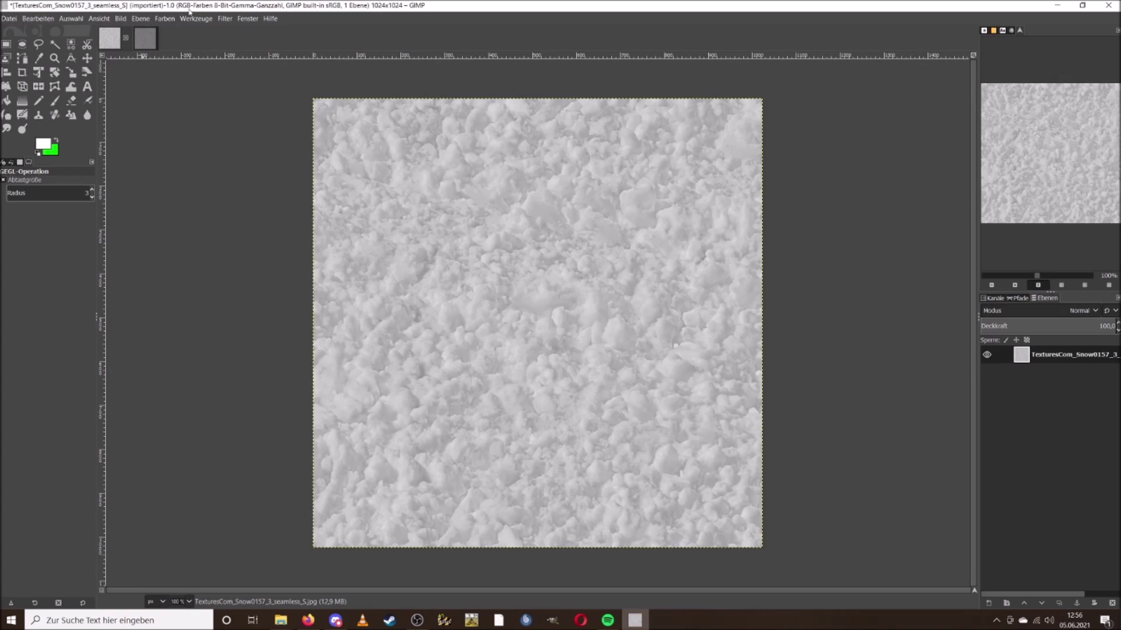
left_click(140, 19)
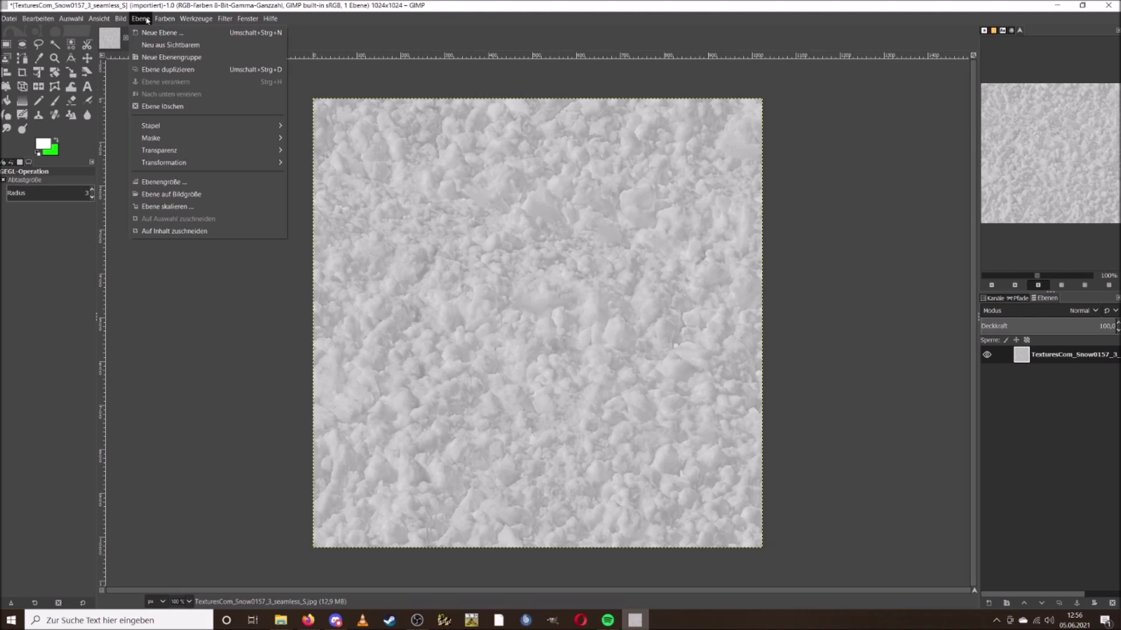
left_click(143, 19)
left_click(163, 18)
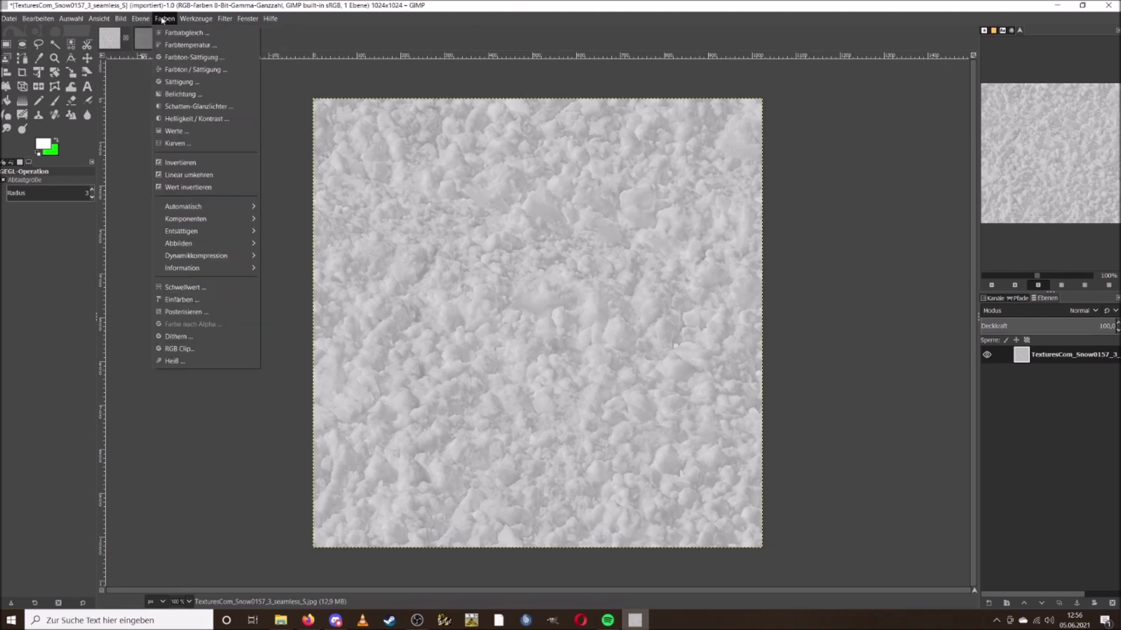
left_click(195, 118)
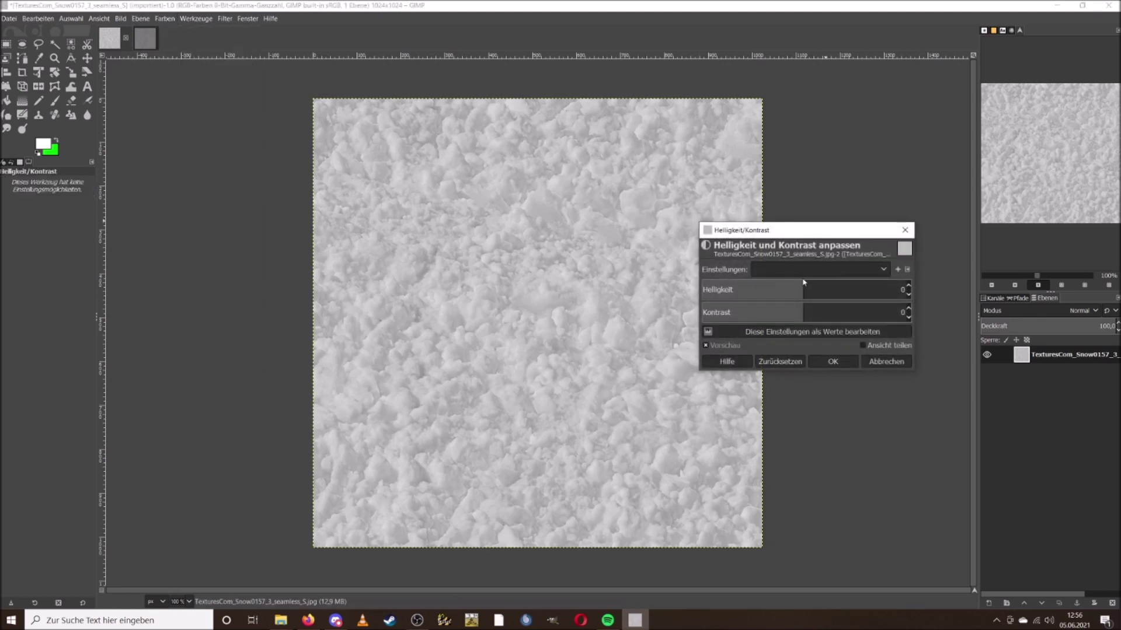
left_click_drag(805, 286, 767, 290)
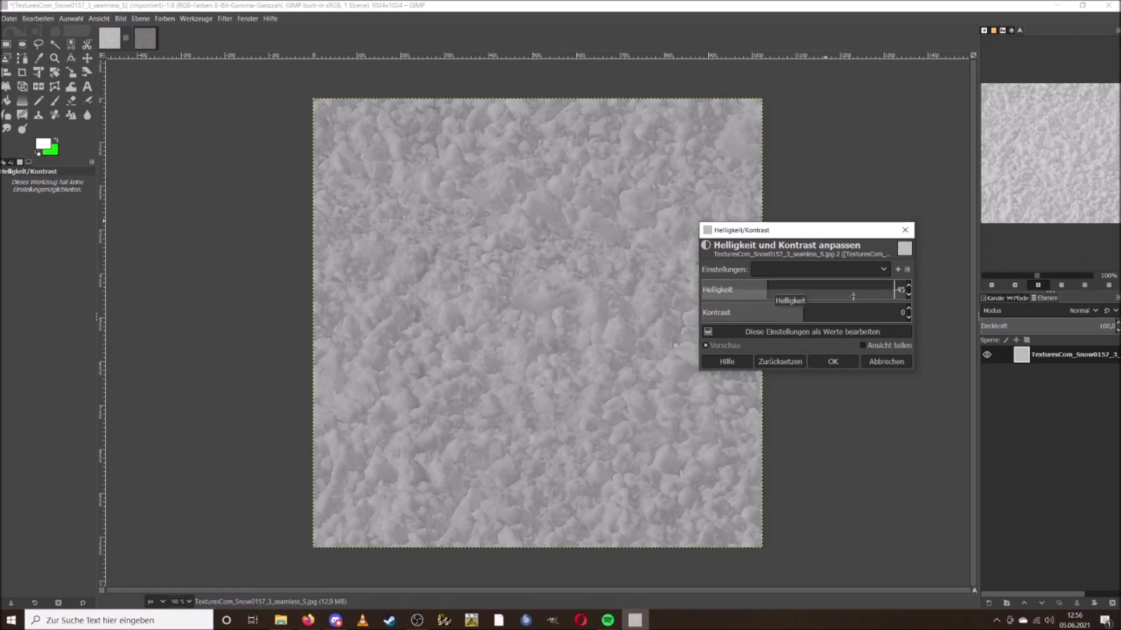
left_click(910, 296)
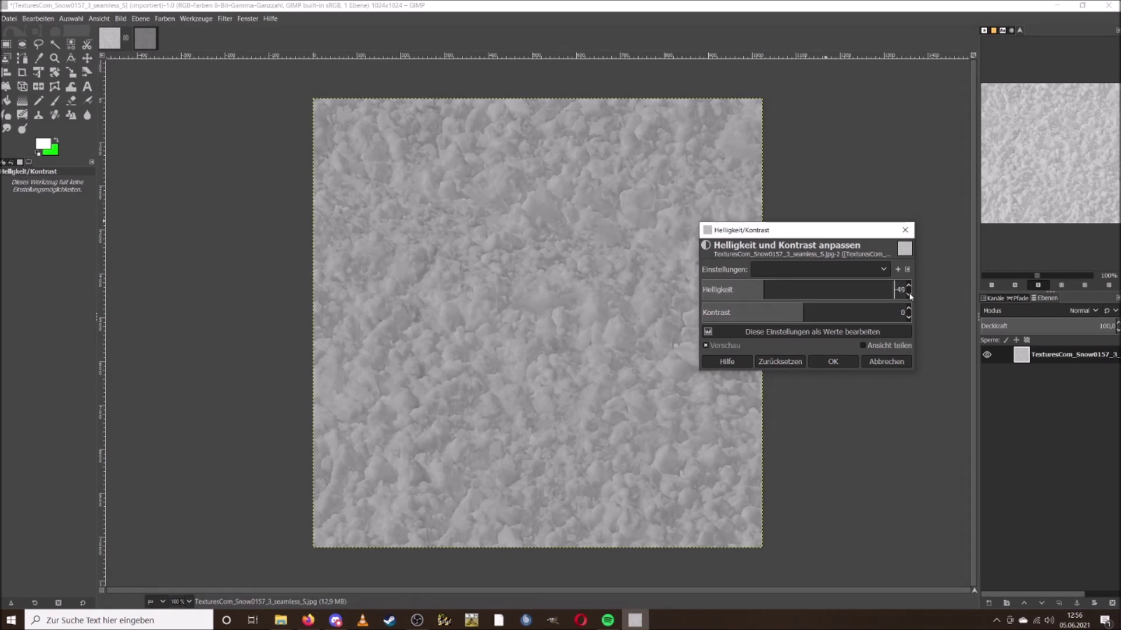
left_click(838, 360)
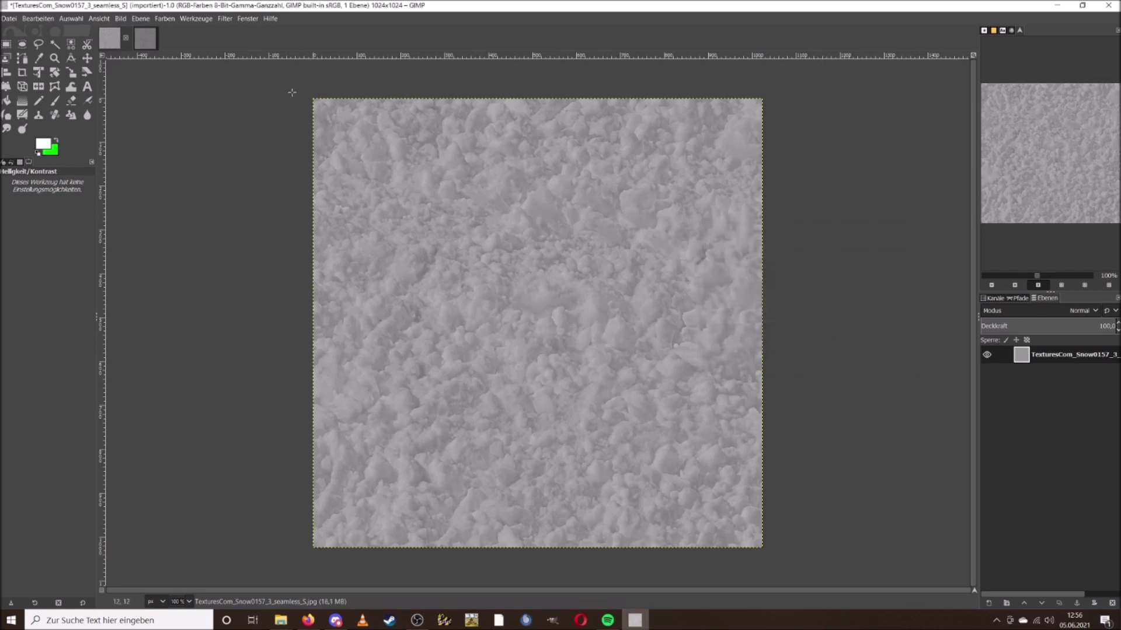
Step: Recheck the snow image against bastogne_snow_v3 and begin exporting it, creating a DetailTextures folder inside the textures folder
left_click(145, 38)
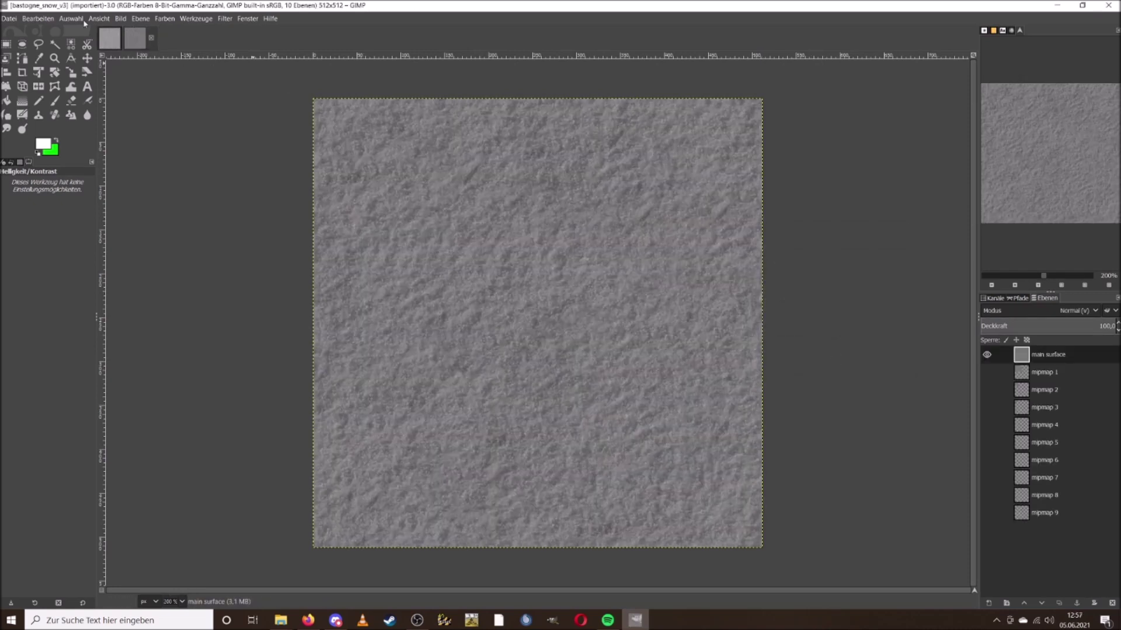
left_click(109, 38)
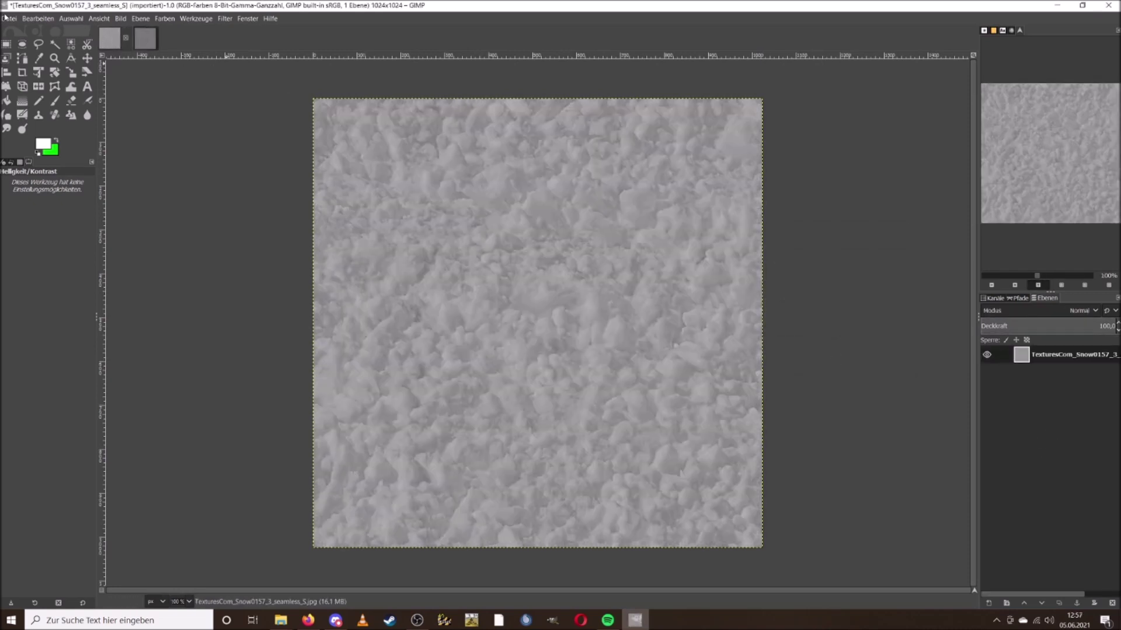
left_click(5, 17)
left_click(188, 185)
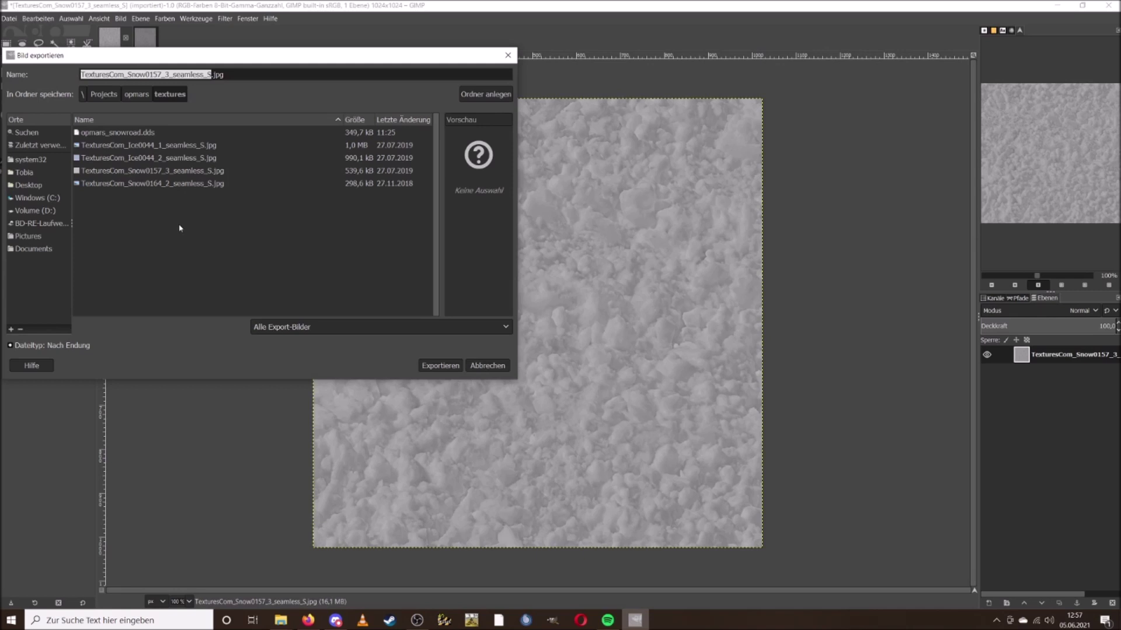
left_click(484, 95)
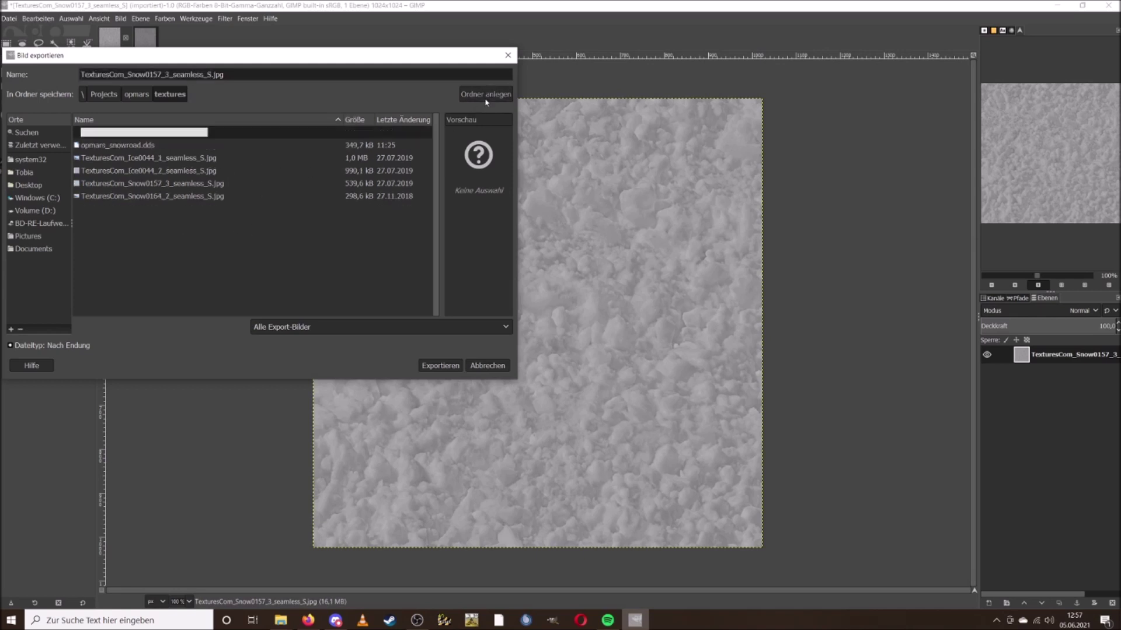
type("Del")
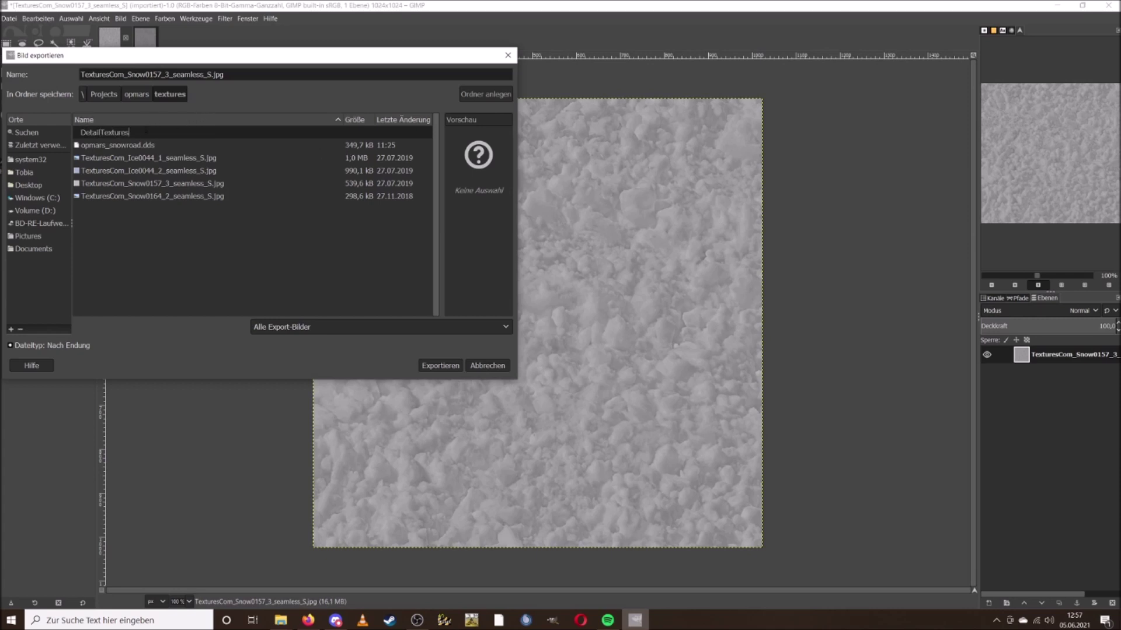
key("Return")
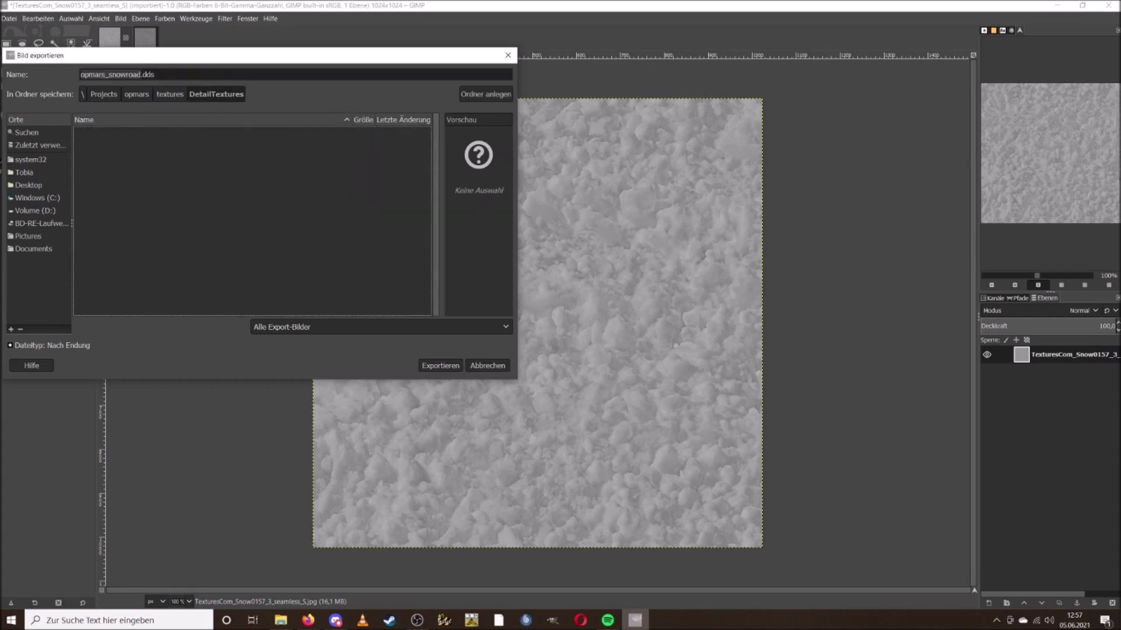
Step: Name the export file opmars_distrurbedsnow.dds and proceed with exporting it into the DetailTextures folder
left_click(142, 74)
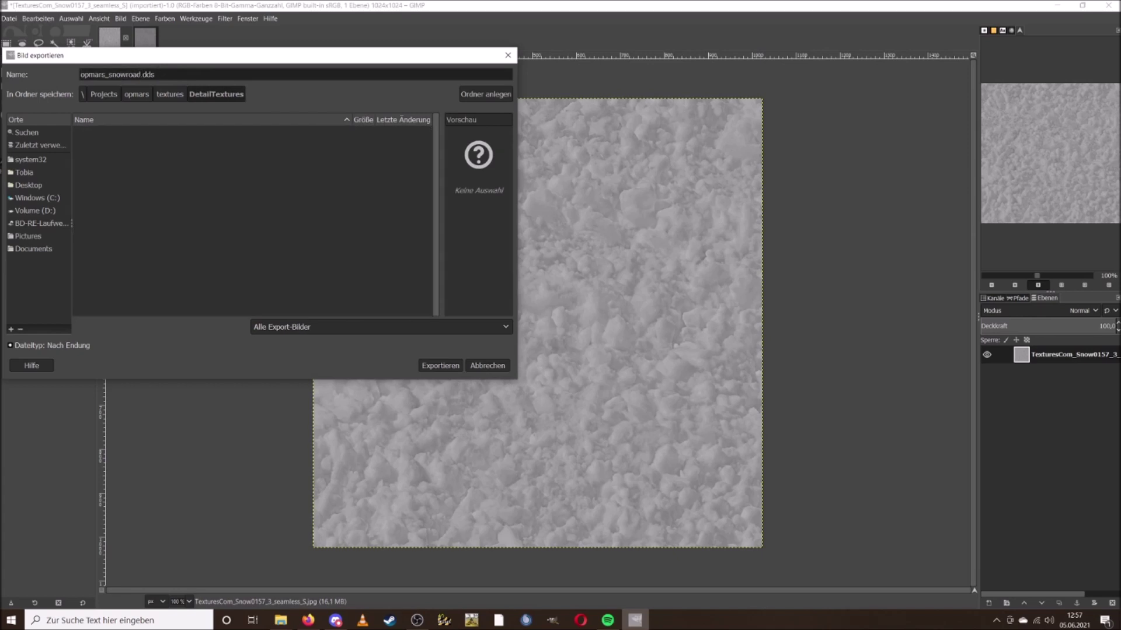
left_click_drag(142, 74, 47, 65)
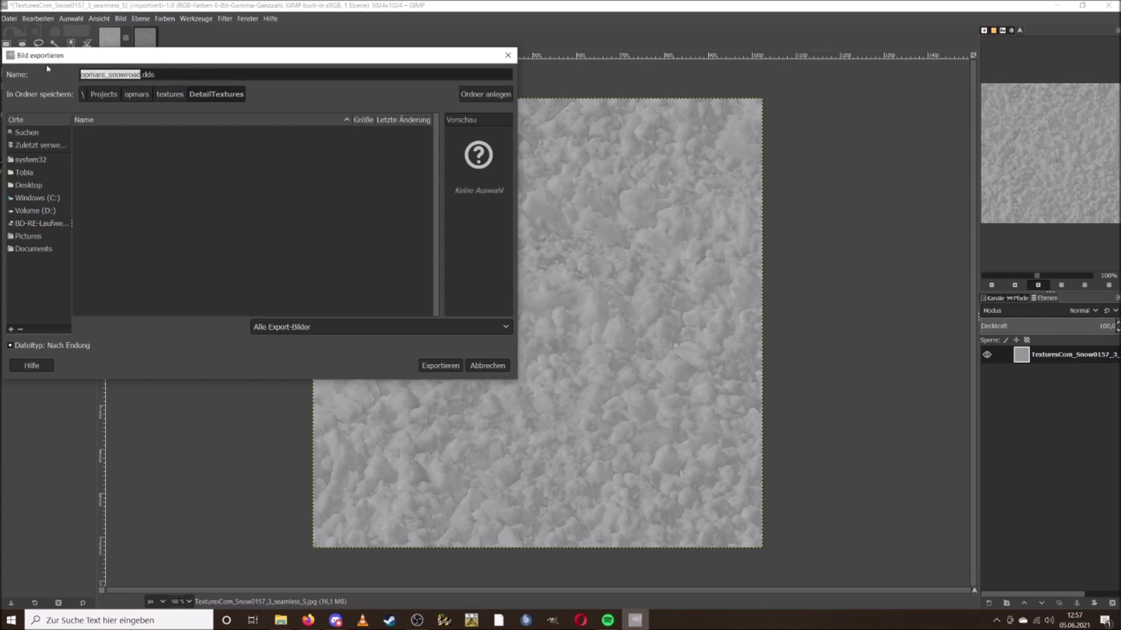
type("op")
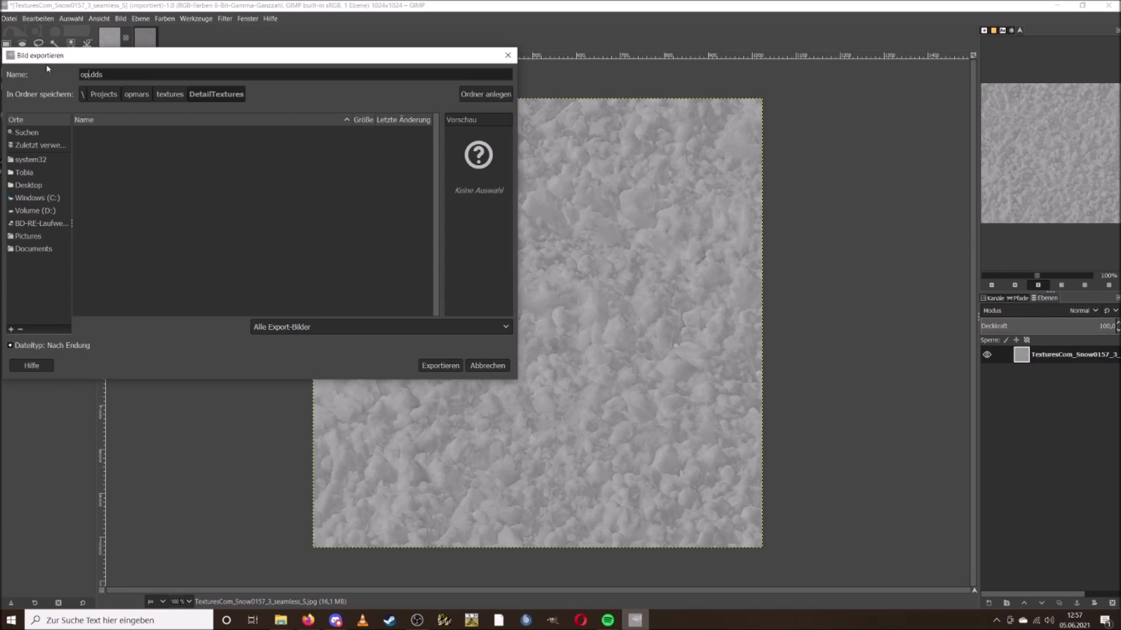
type("mars_distrubred")
key("BackSpace")
key("BackSpace")
key("BackSpace")
key("BackSpace")
key("BackSpace")
type("urbedsnow")
left_click(442, 366)
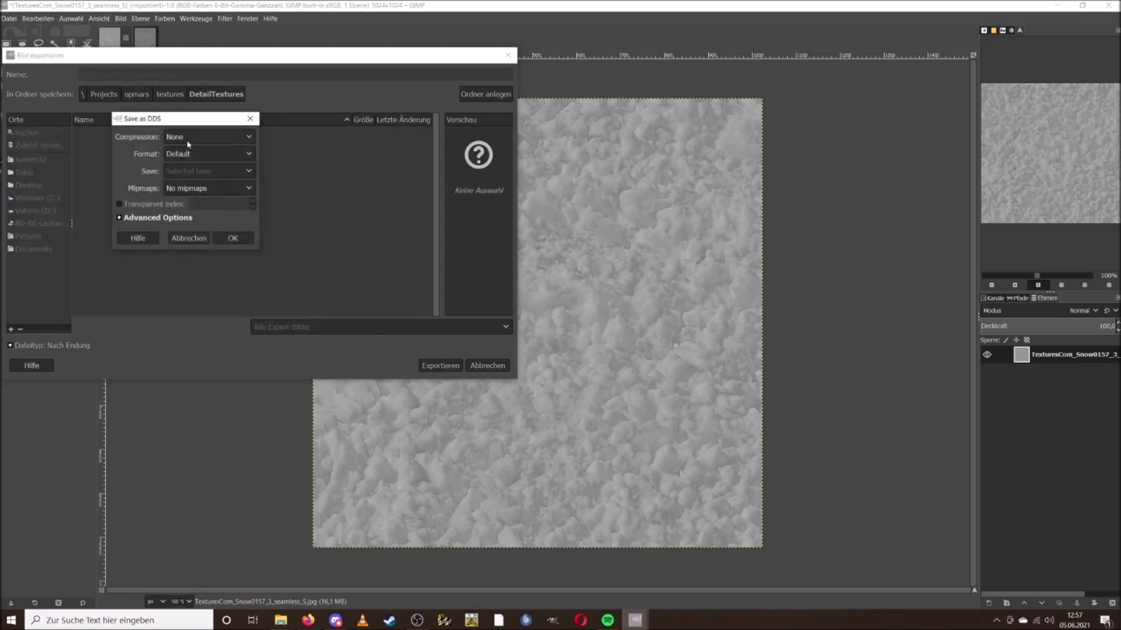
Step: Save the DDS texture with BC3 / DXT5 compression and generated mipmaps
left_click(188, 140)
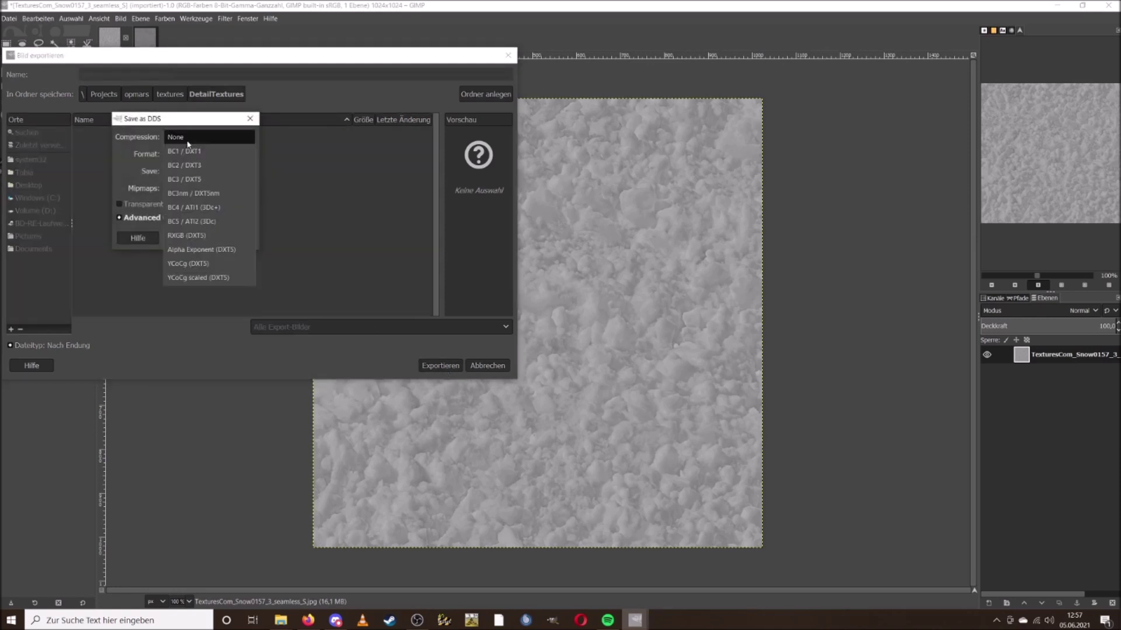
left_click(196, 179)
left_click(209, 194)
left_click(211, 203)
left_click(234, 240)
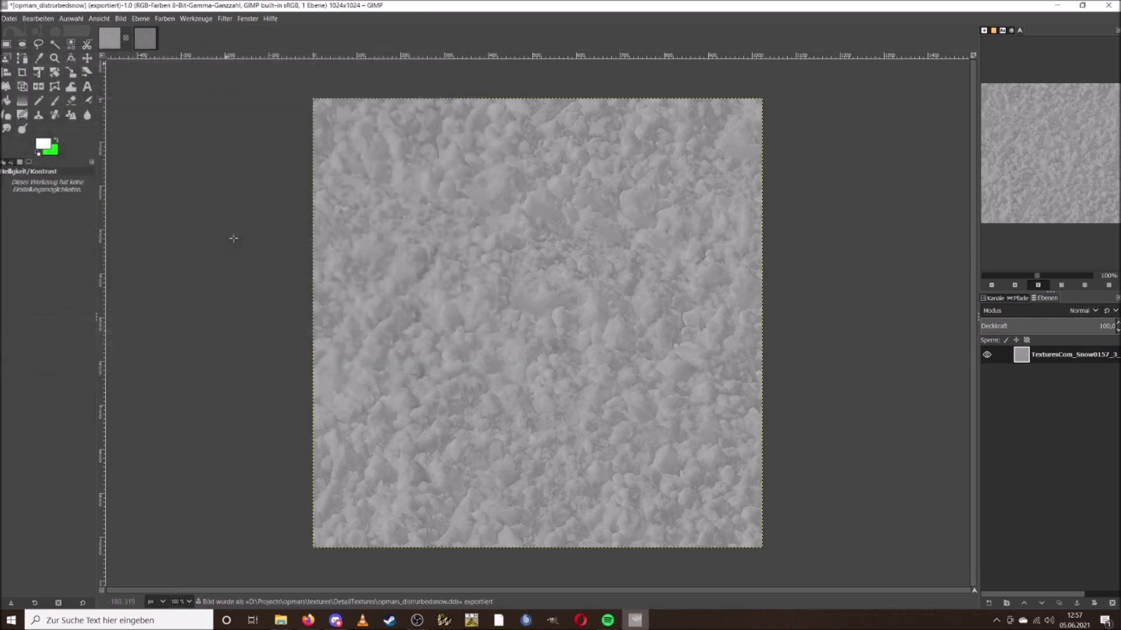
Step: Switch to File Explorer and compare the exported texture's file size with bastogne_snow_v3 in the Detail folder
mouse_move(280, 620)
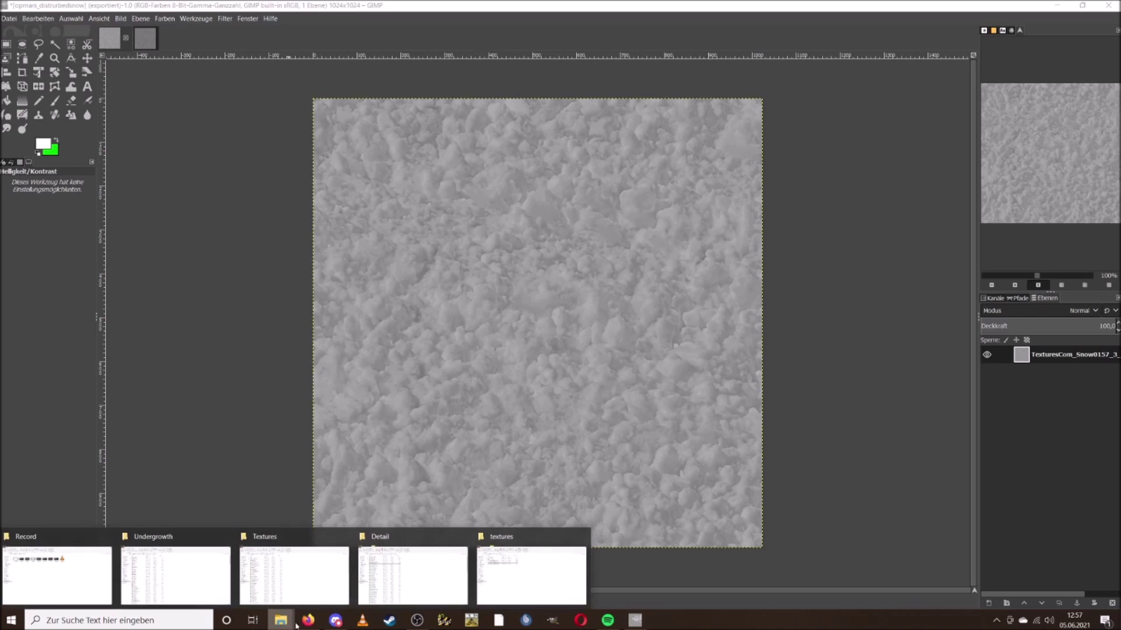
left_click(531, 575)
double_click(212, 119)
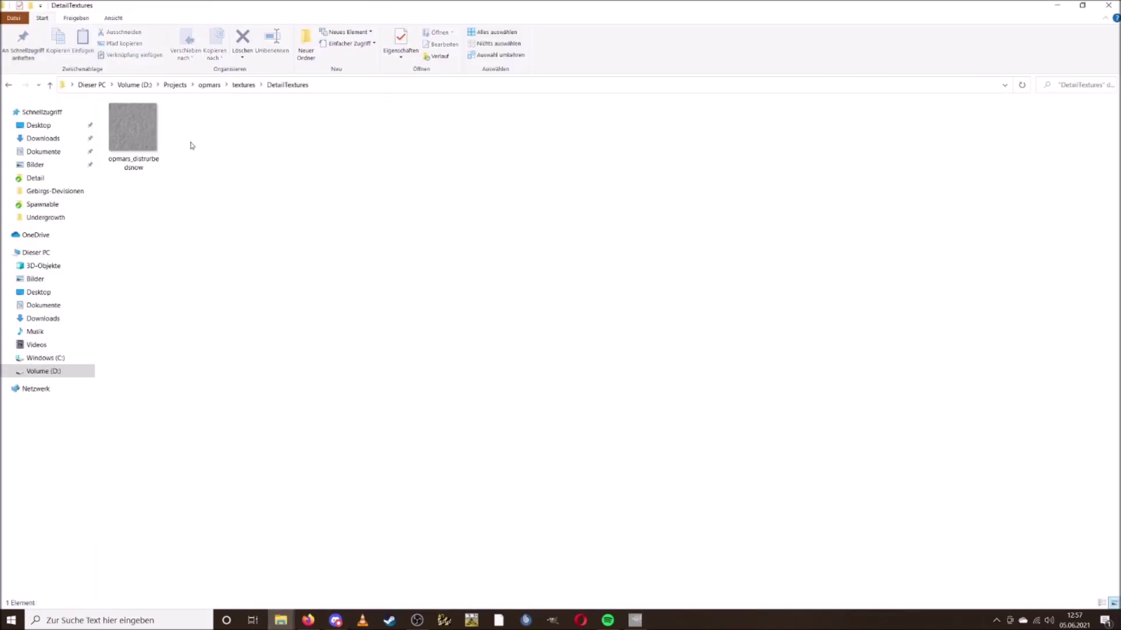
left_click(142, 146)
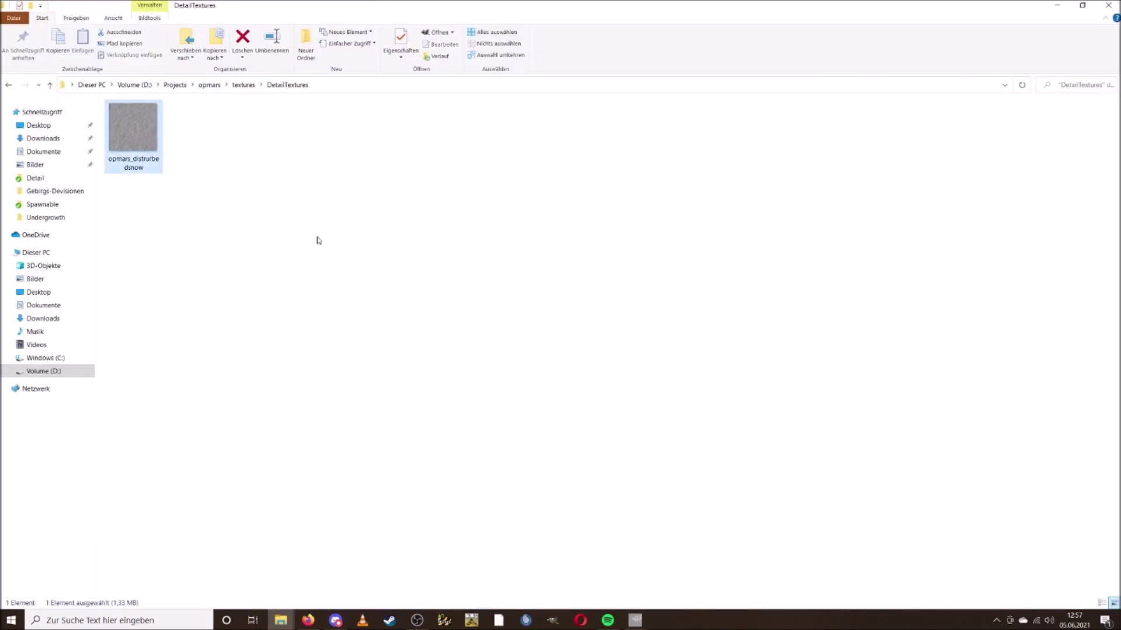
left_click(335, 250)
left_click(281, 621)
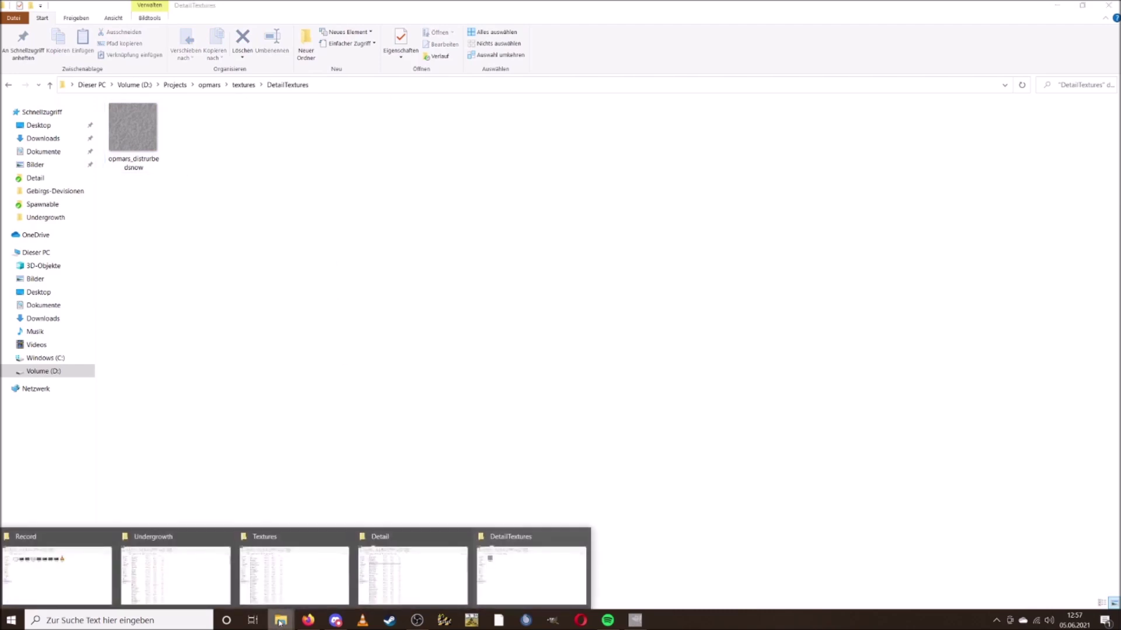
left_click(412, 575)
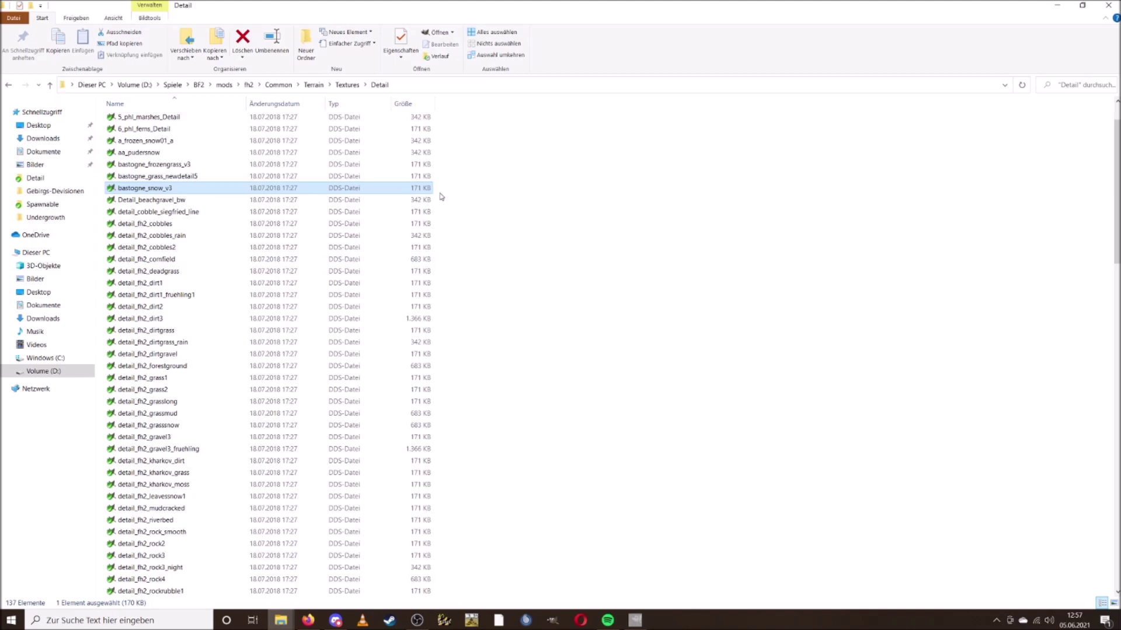
left_click(515, 205)
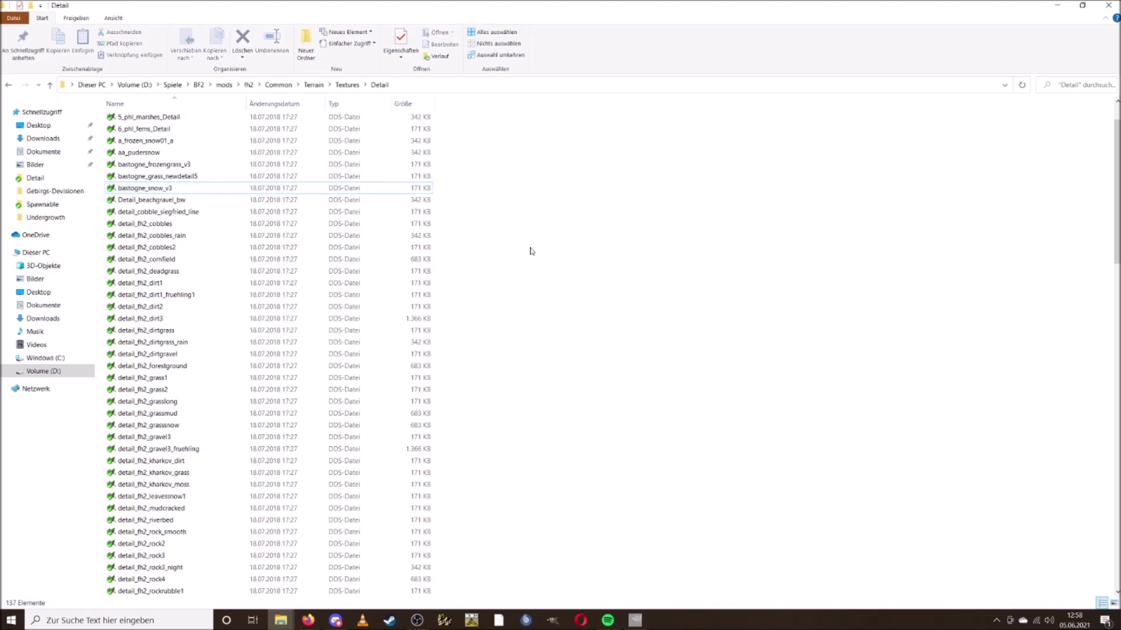
Step: Return to GIMP and export the snow texture over opmars_distrurbedsnow.dds using BC1 / DXT1 compression with generated mipmaps
left_click(635, 620)
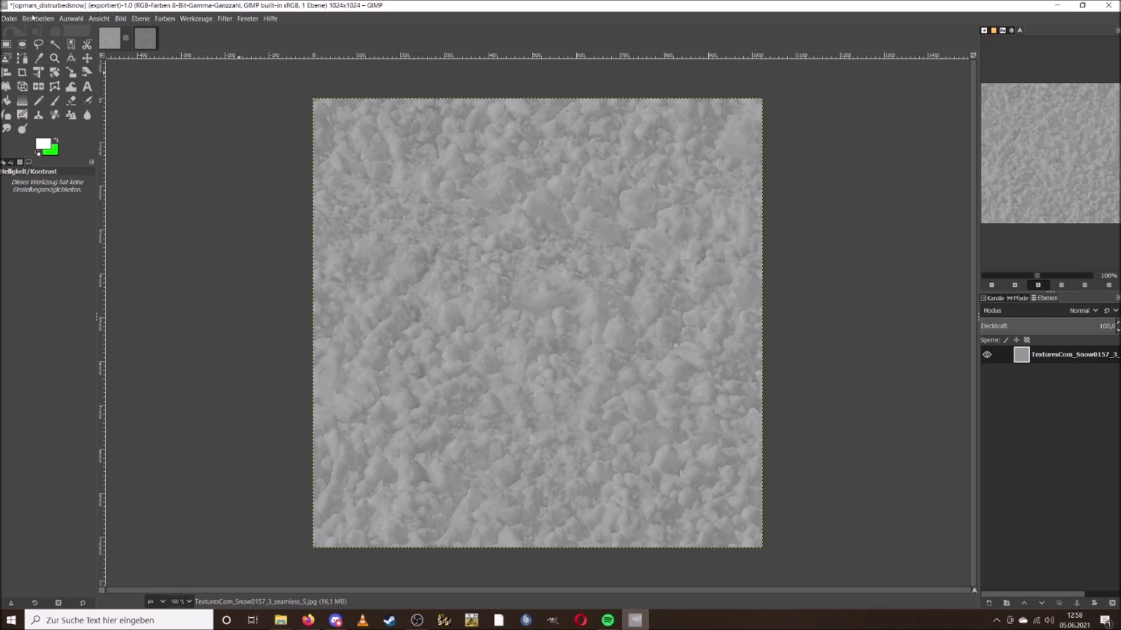
left_click(10, 19)
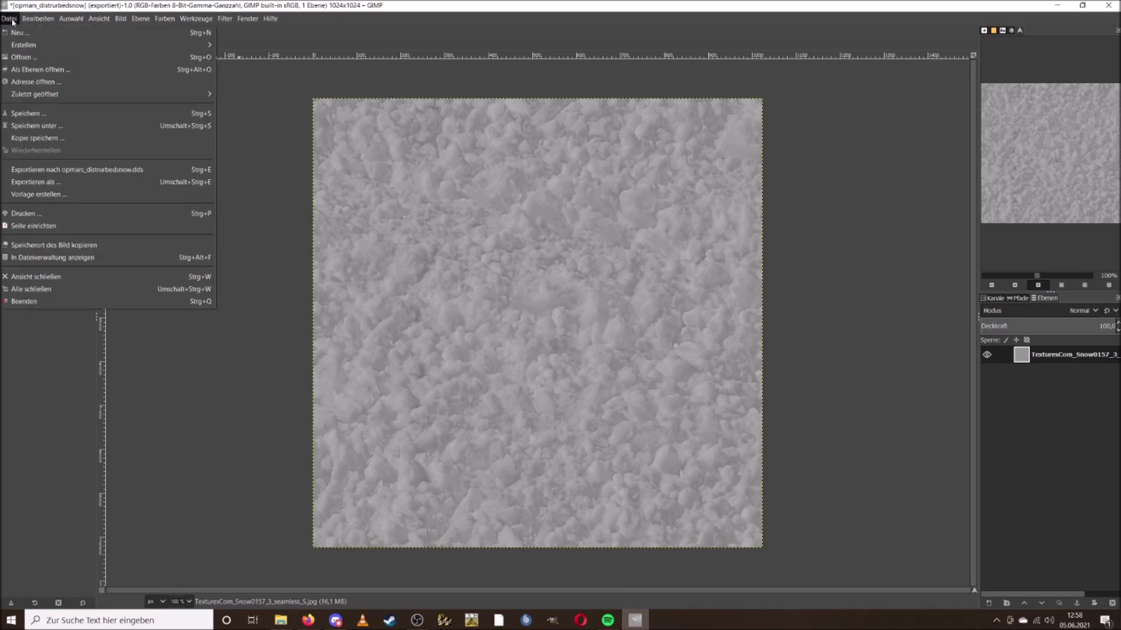
left_click(84, 183)
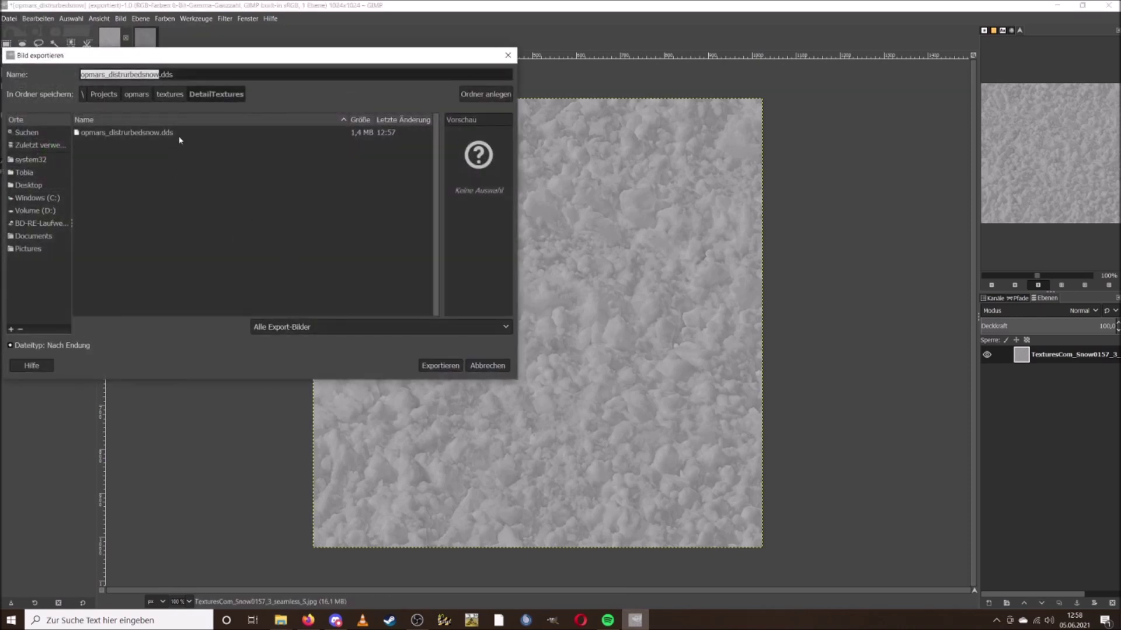
left_click(179, 138)
left_click(440, 365)
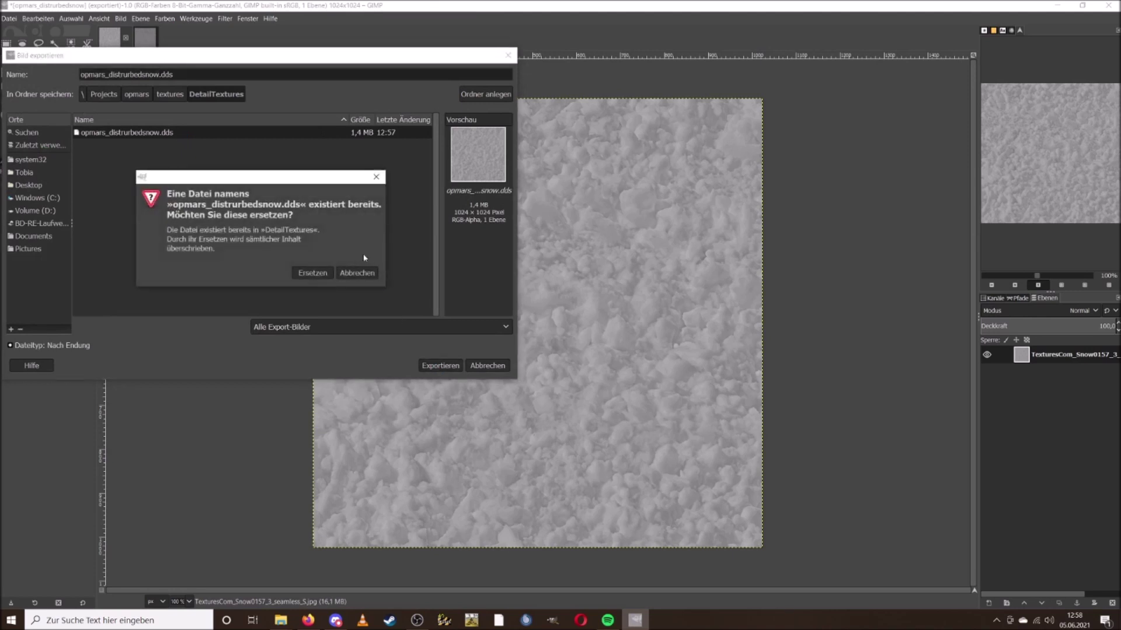
left_click(325, 273)
left_click(114, 45)
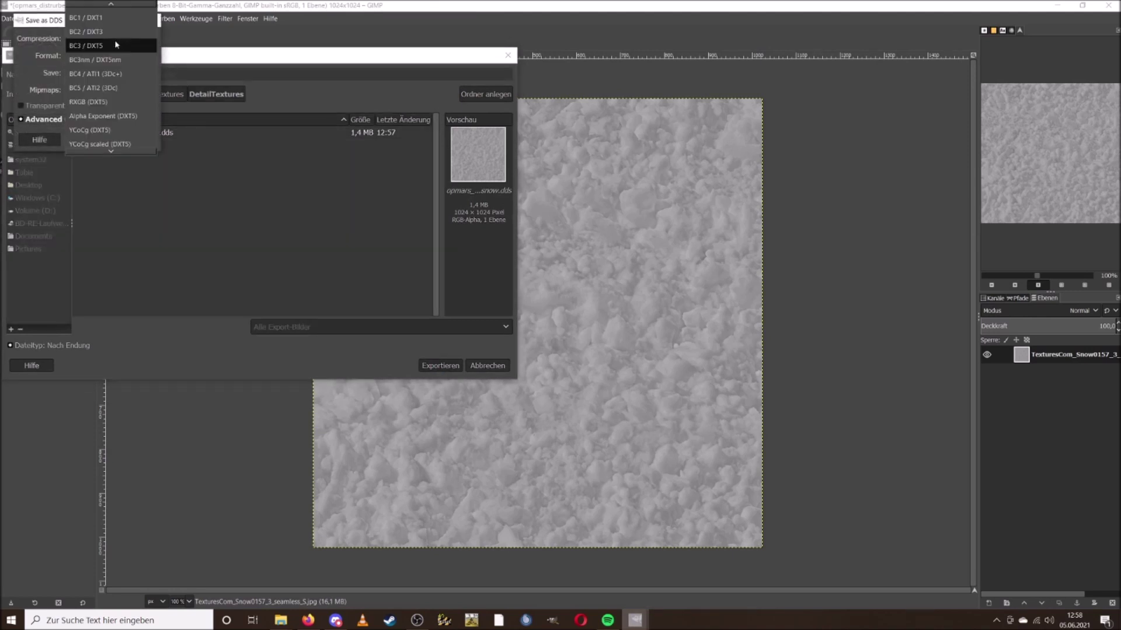
left_click(116, 18)
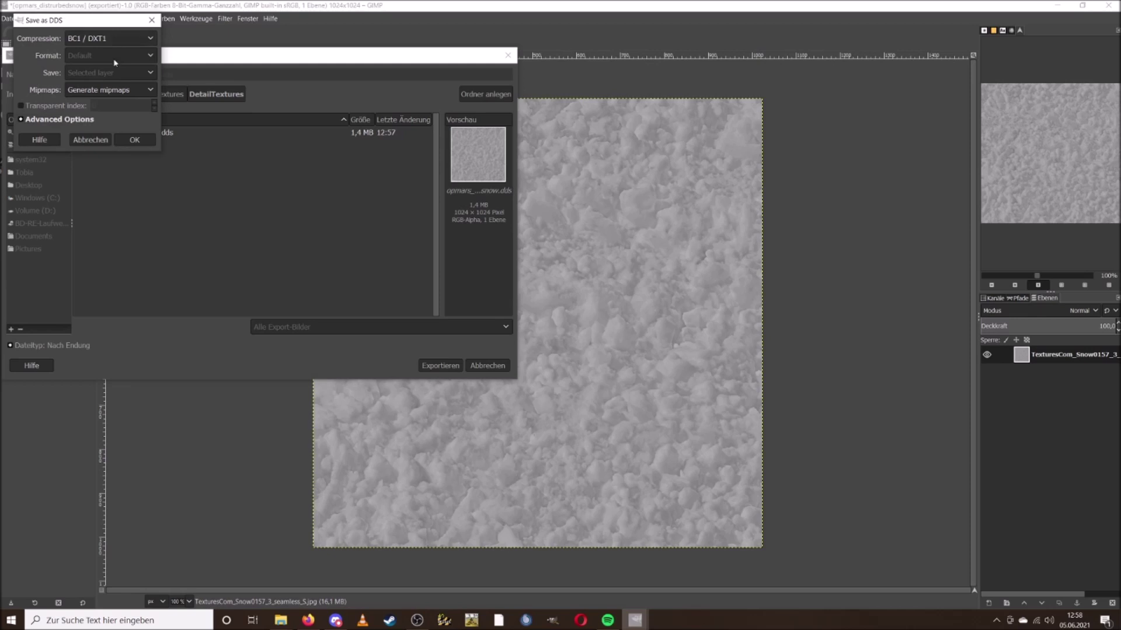
left_click(134, 140)
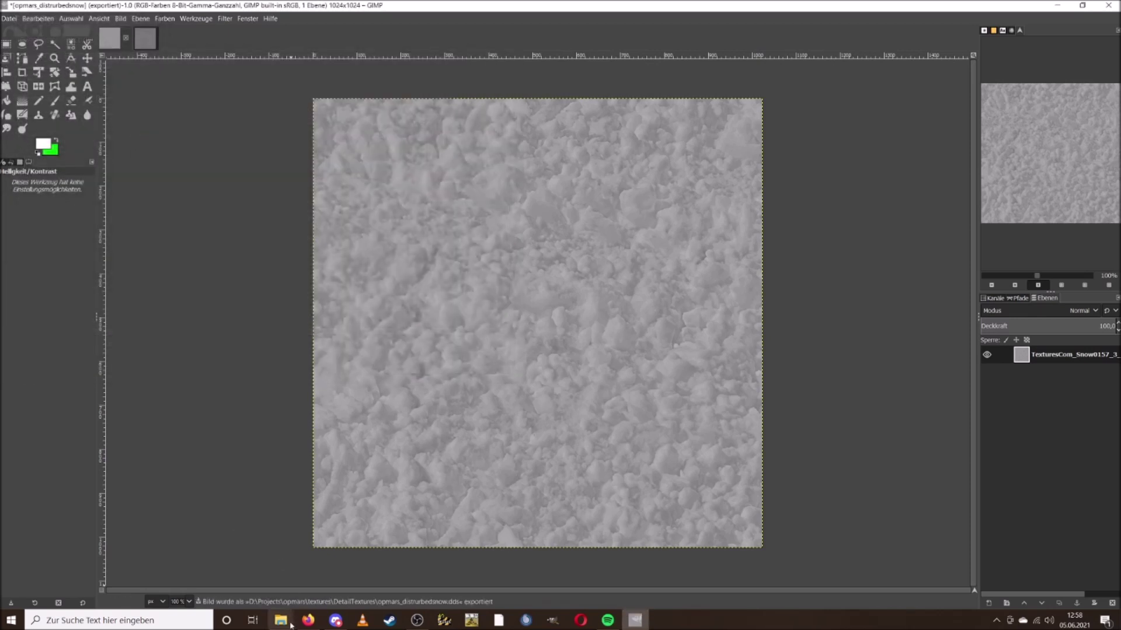
Step: Switch to File Explorer and check the file size of the DXT1 export in the DetailTextures folder
mouse_move(289, 626)
left_click(519, 576)
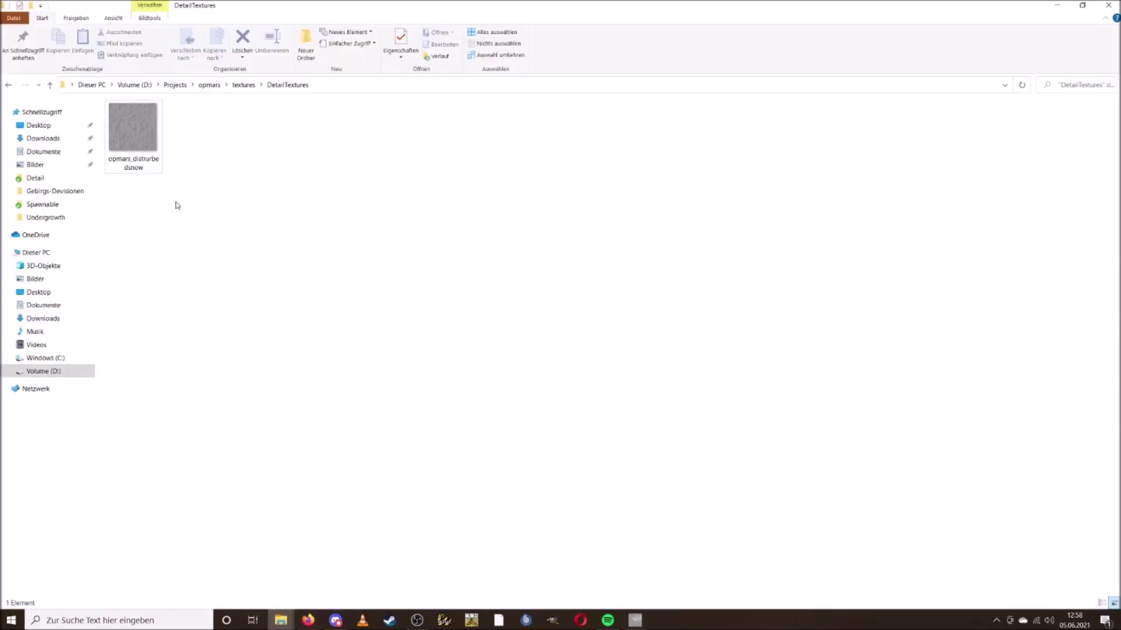
left_click(123, 138)
left_click(377, 310)
Step: Return to GIMP and re-export the snow texture over opmars_distrurbedsnow.dds with BC2 / DXT3 compression and generated mipmaps
left_click(628, 620)
left_click(9, 19)
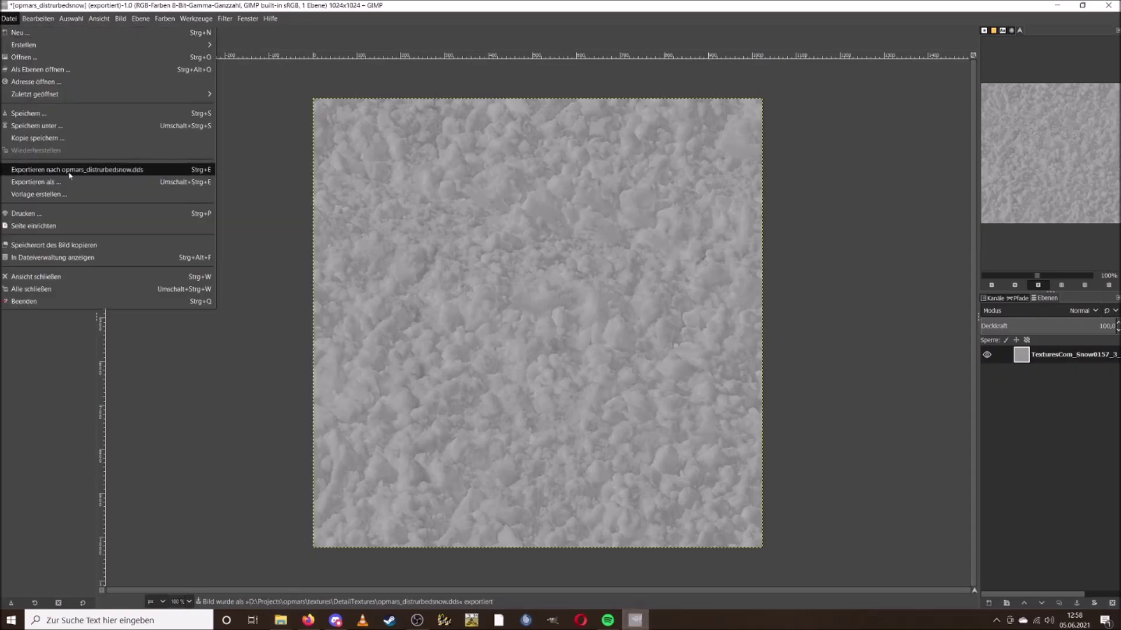
left_click(68, 183)
left_click(165, 133)
left_click(440, 365)
left_click(320, 278)
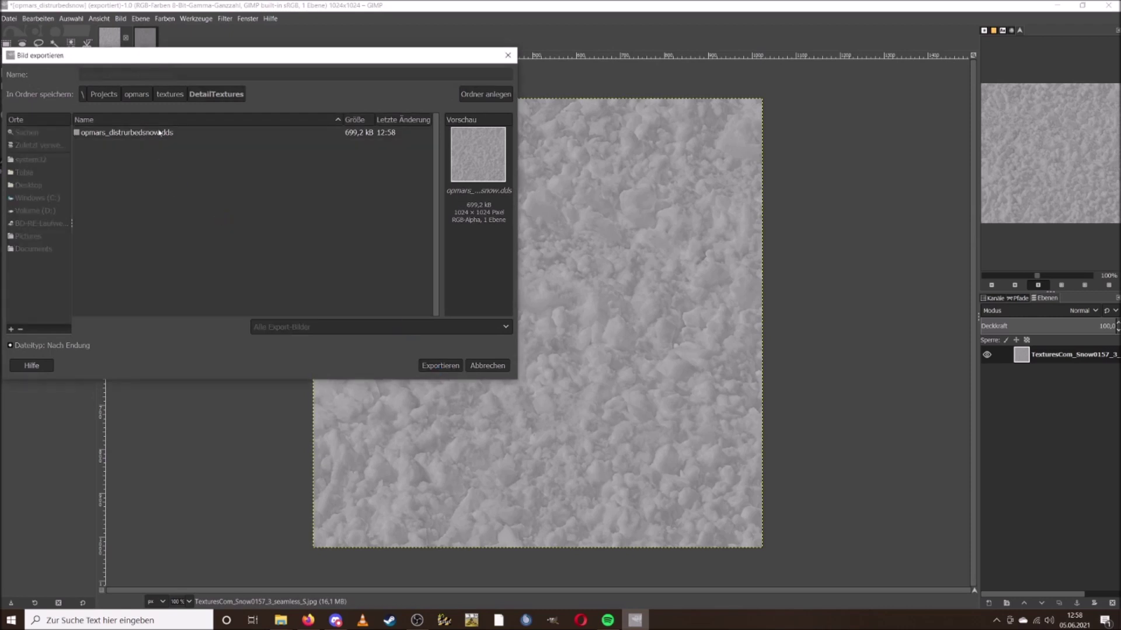
left_click(134, 67)
left_click(139, 86)
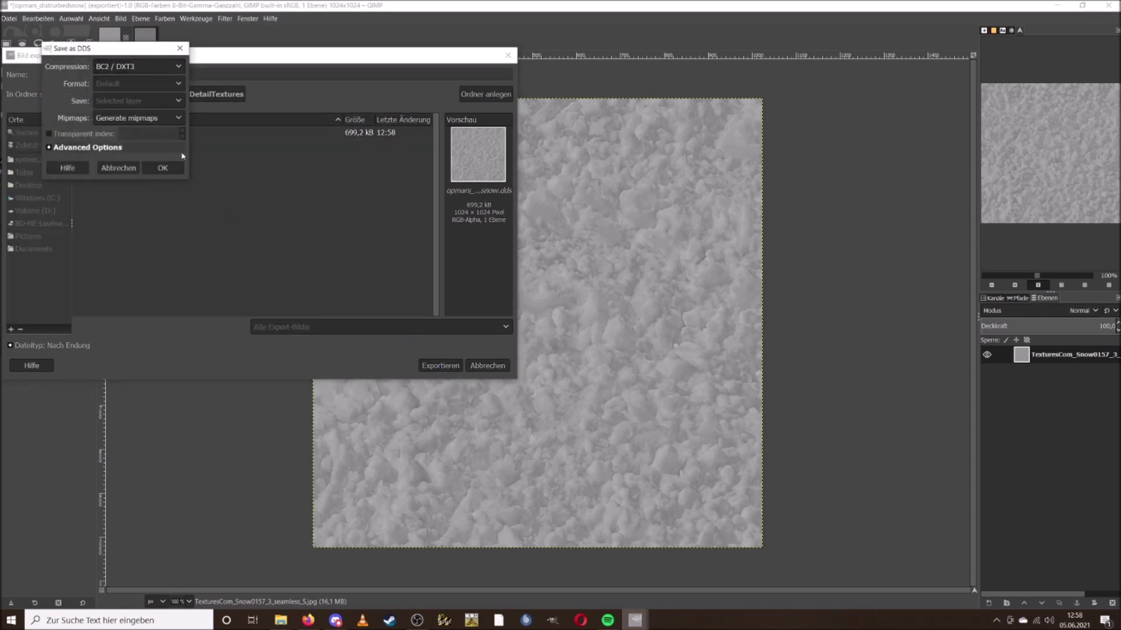
left_click(163, 168)
Step: Check the file size of the DXT3 export in the DetailTextures folder in File Explorer
mouse_move(280, 619)
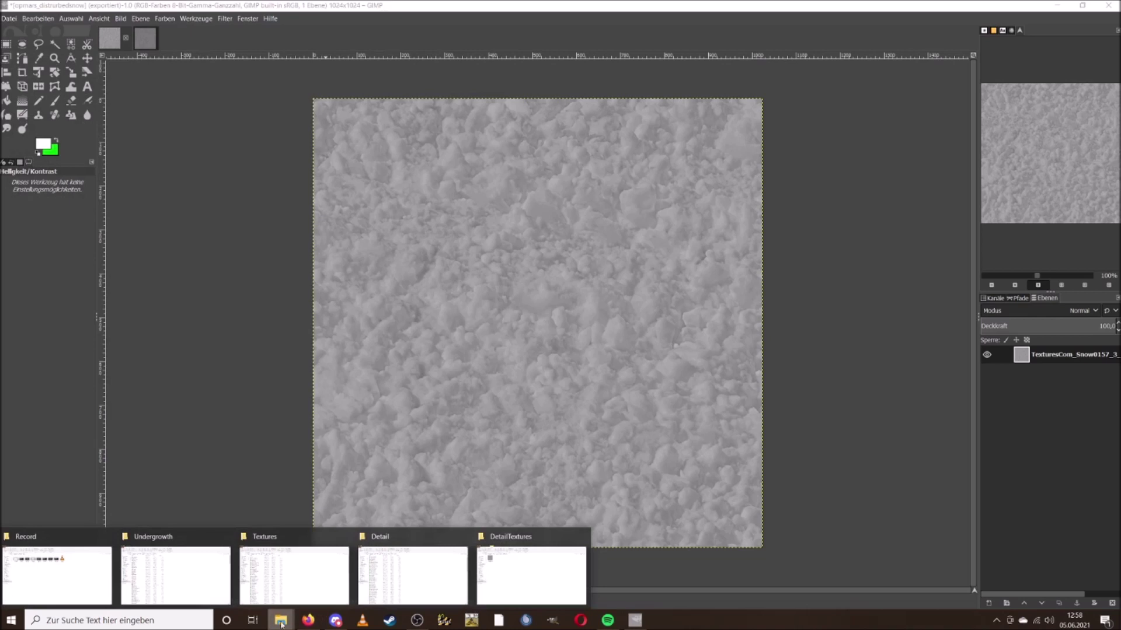
left_click(530, 589)
left_click(131, 156)
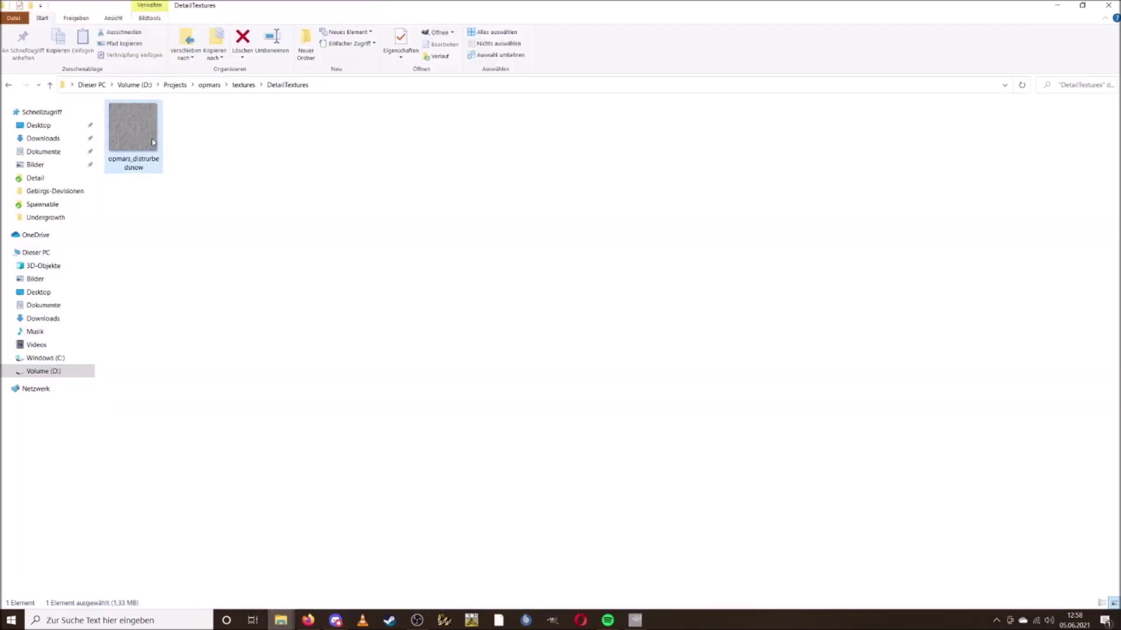
left_click(420, 330)
Step: Return to GIMP and re-export the snow texture over opmars_distrurbedsnow.dds with compression set to None and generated mipmaps
key("alt+Tab")
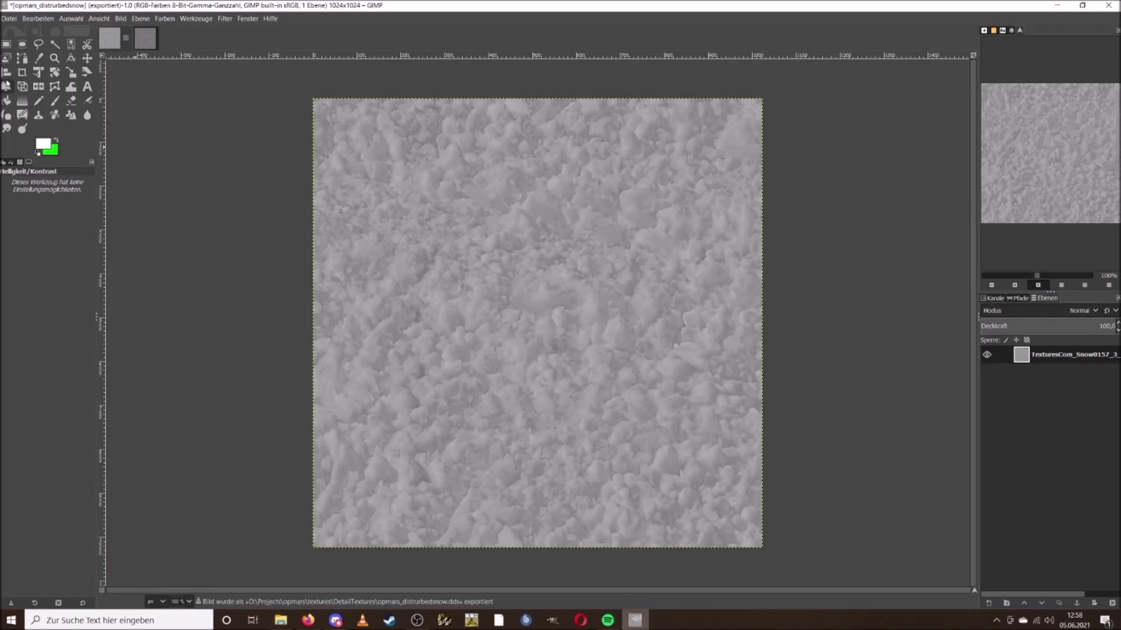
left_click(5, 18)
left_click(46, 177)
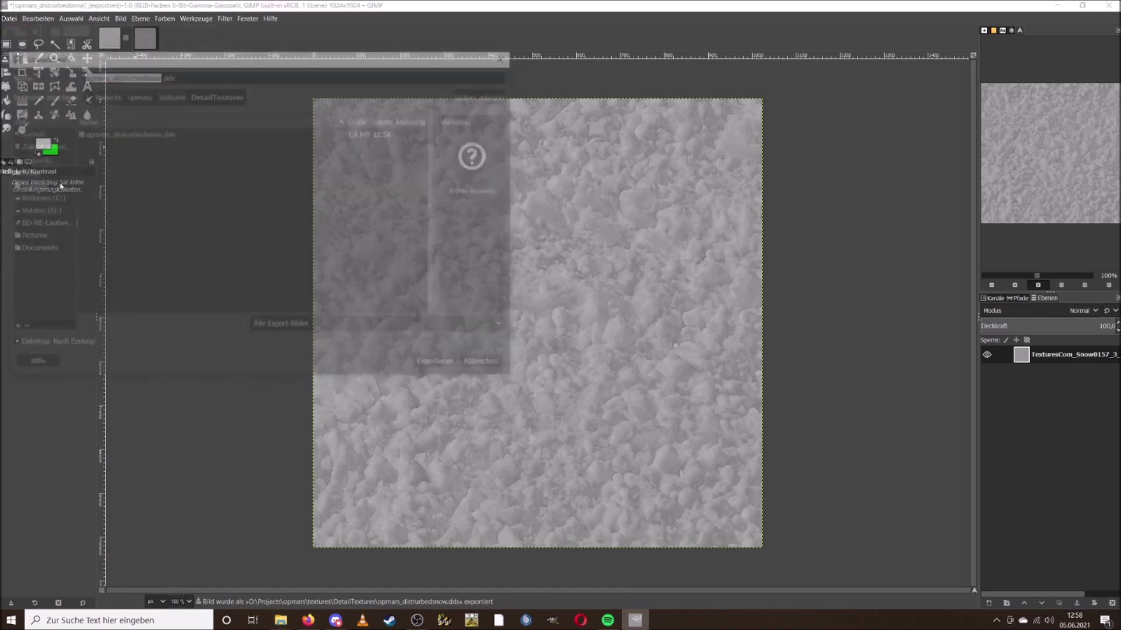
left_click(439, 365)
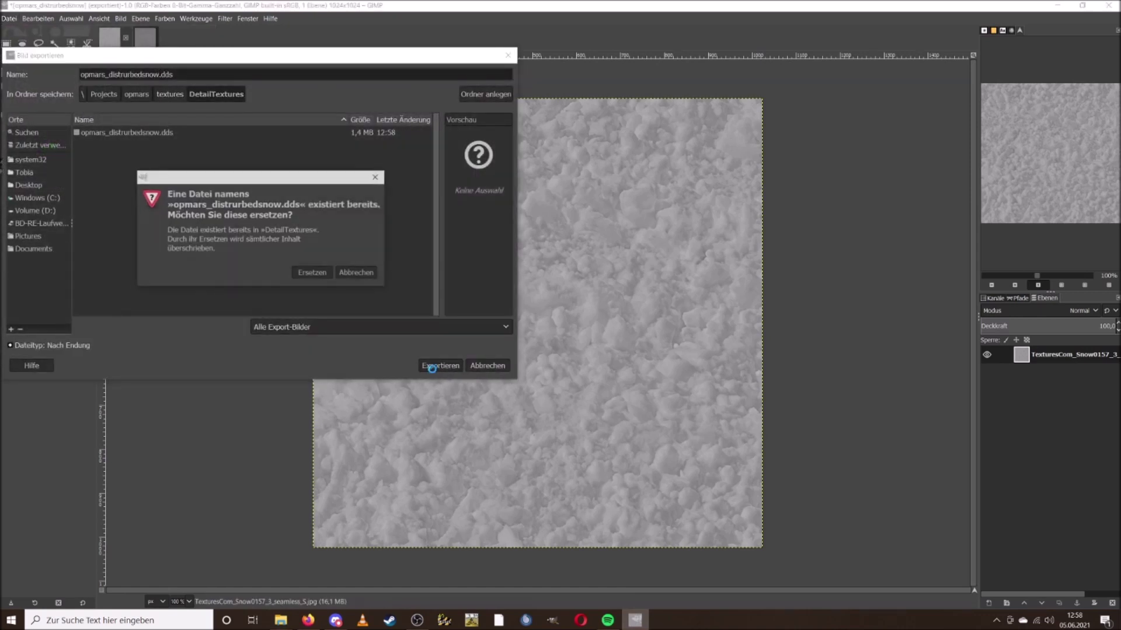
left_click(312, 272)
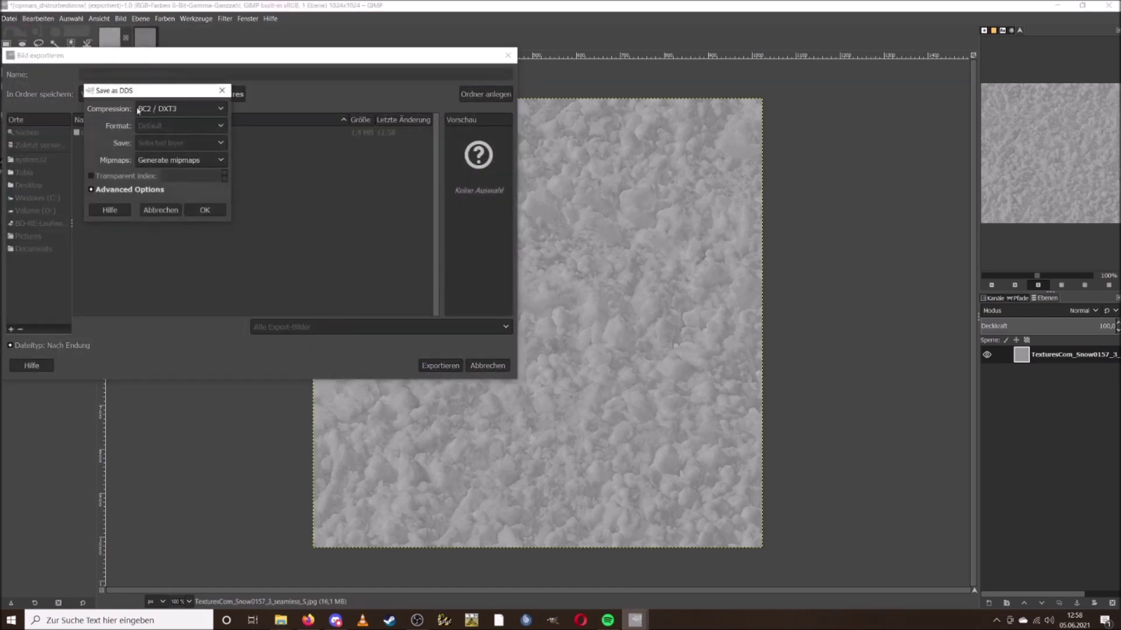
left_click(147, 110)
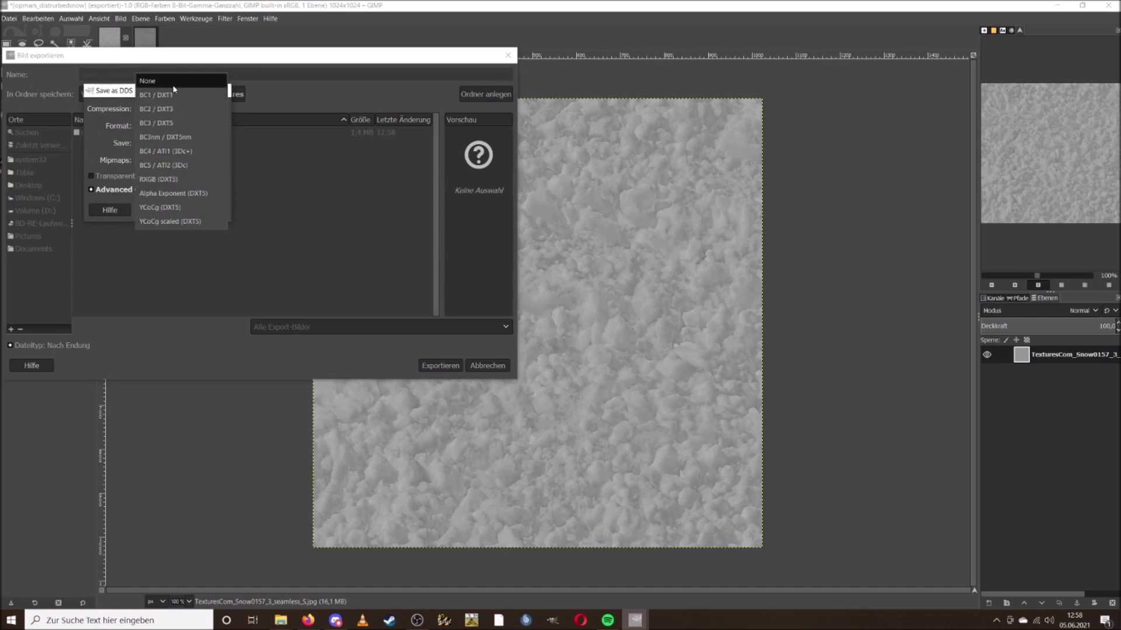
left_click(174, 86)
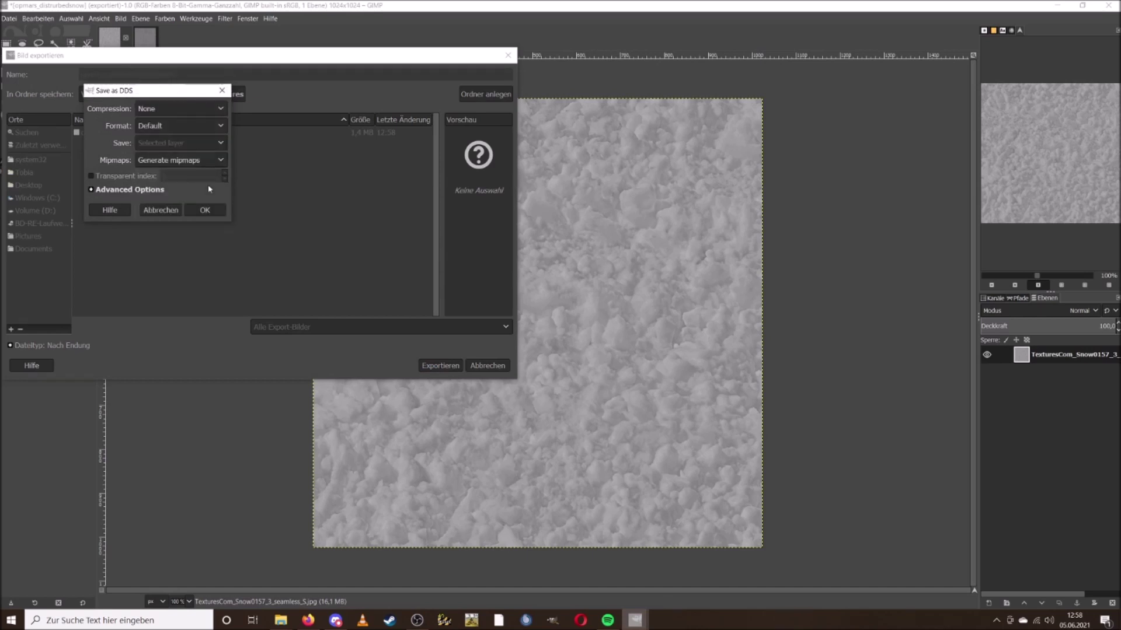
left_click(205, 210)
Step: Switch to File Explorer and check the file size of the uncompressed export in the DetailTextures folder
mouse_move(286, 622)
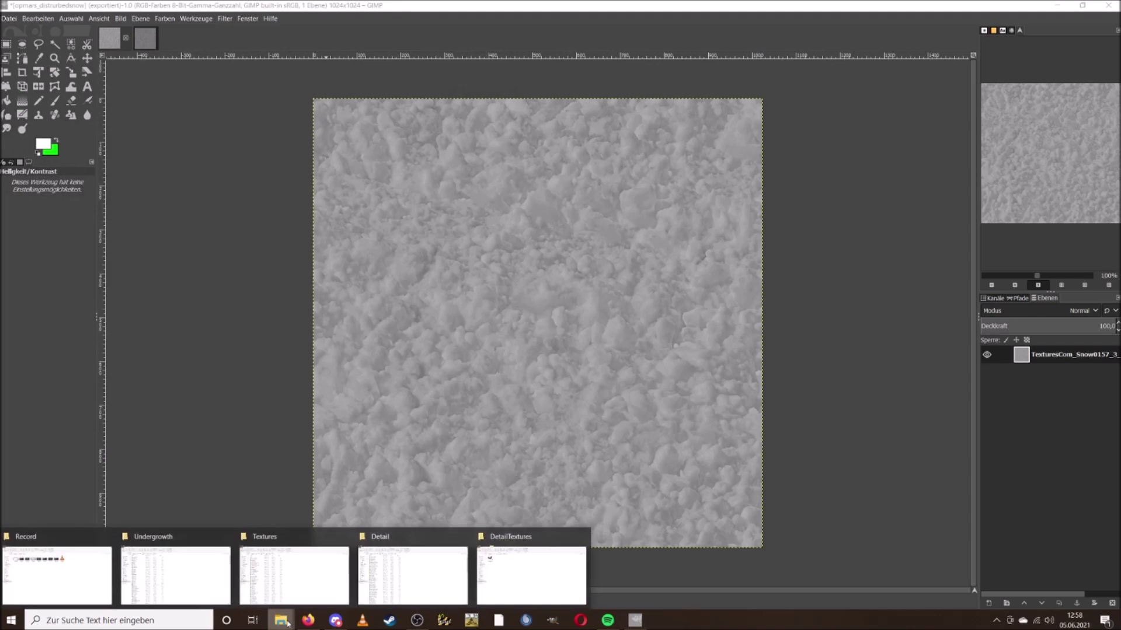
left_click(566, 564)
left_click(151, 145)
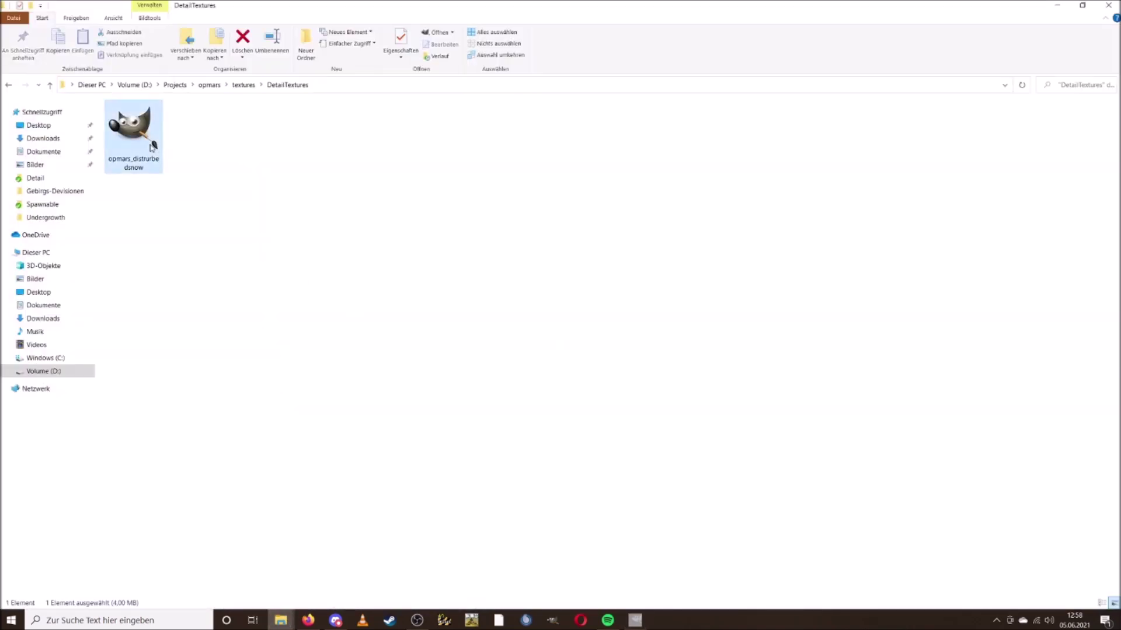
left_click(347, 235)
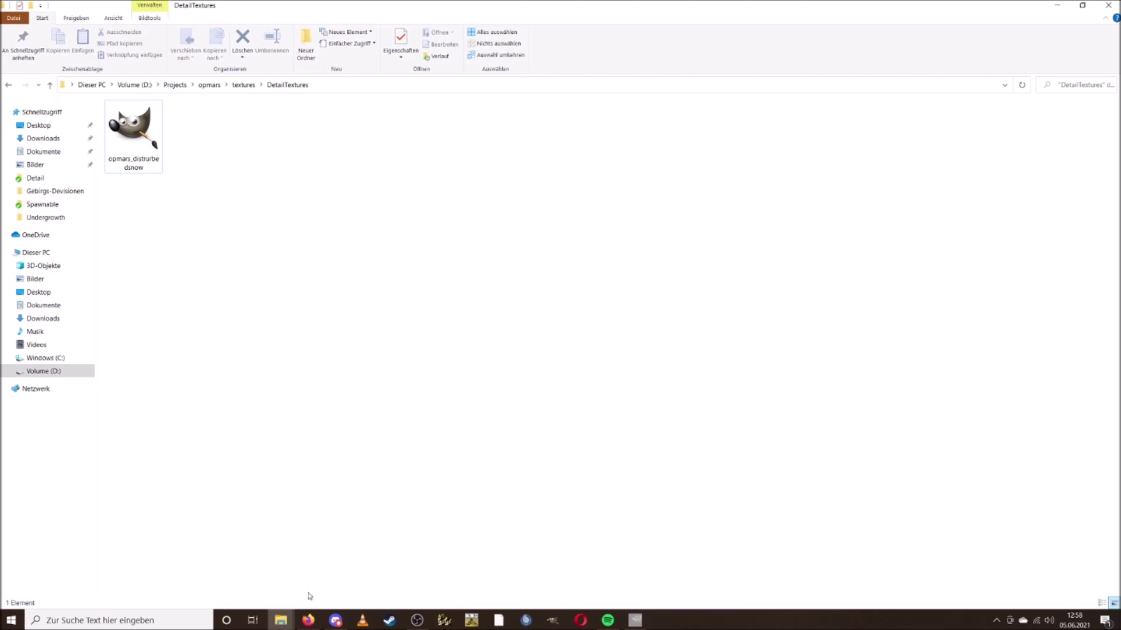
Step: Open bastogne_snow_v3 from the fh2 Detail folder in GIMP, compare its resolution with the new snow texture, and close it
left_click(287, 623)
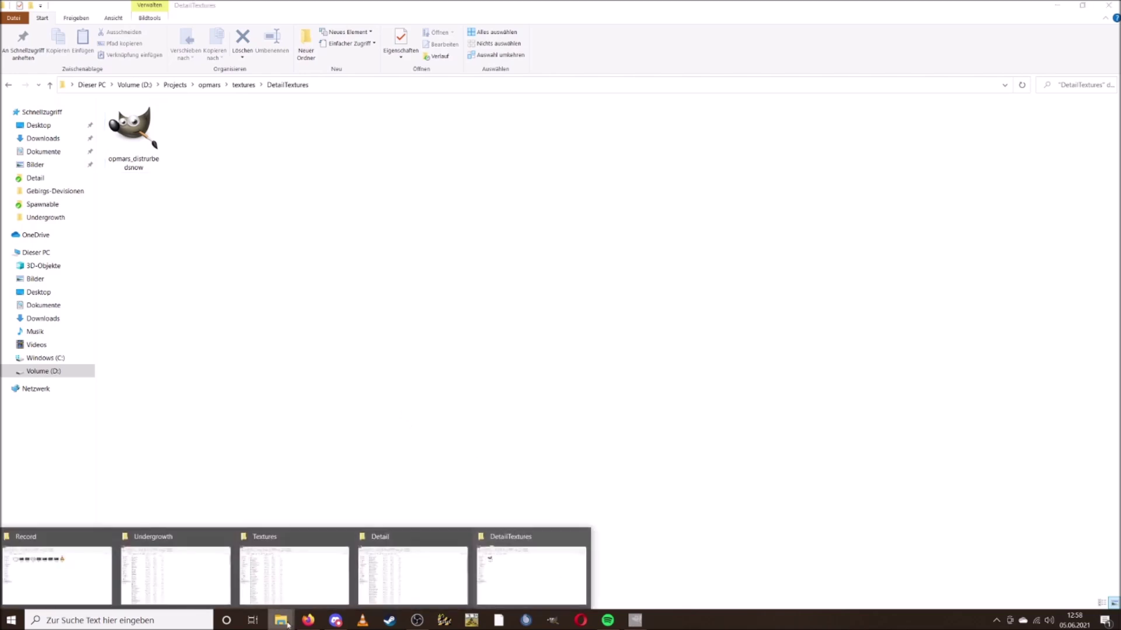
left_click(408, 572)
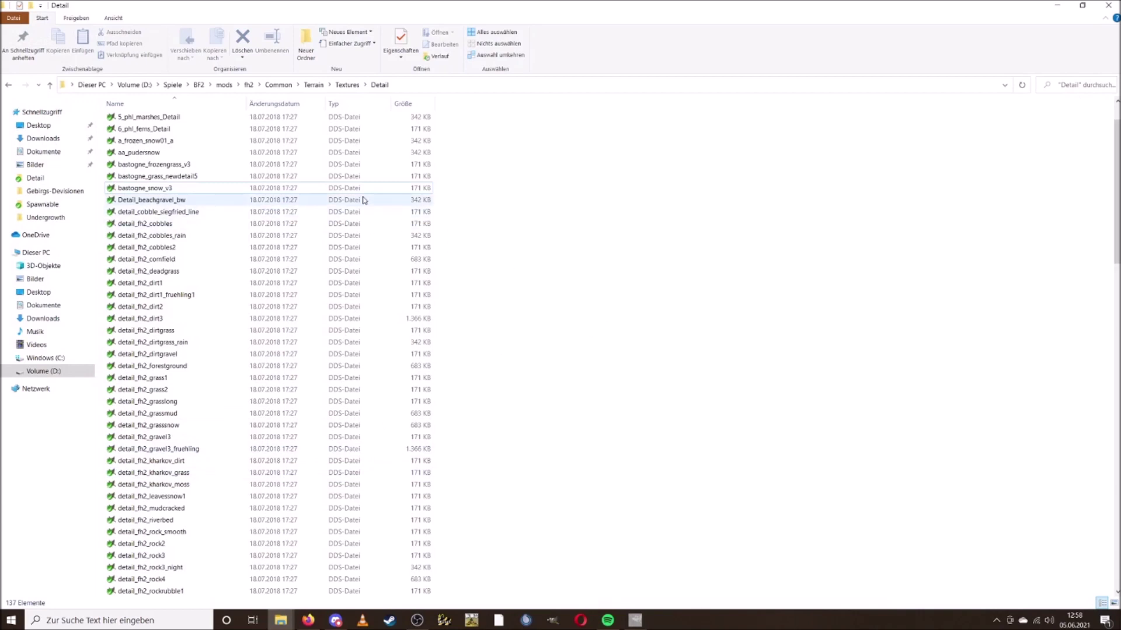
left_click(378, 190)
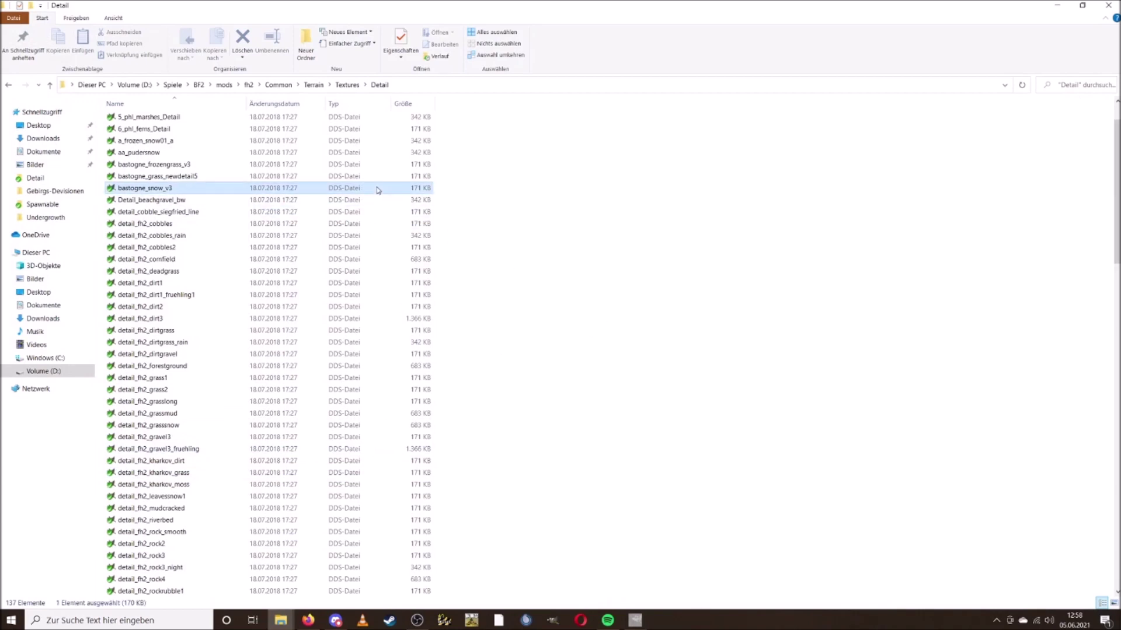
double_click(378, 190)
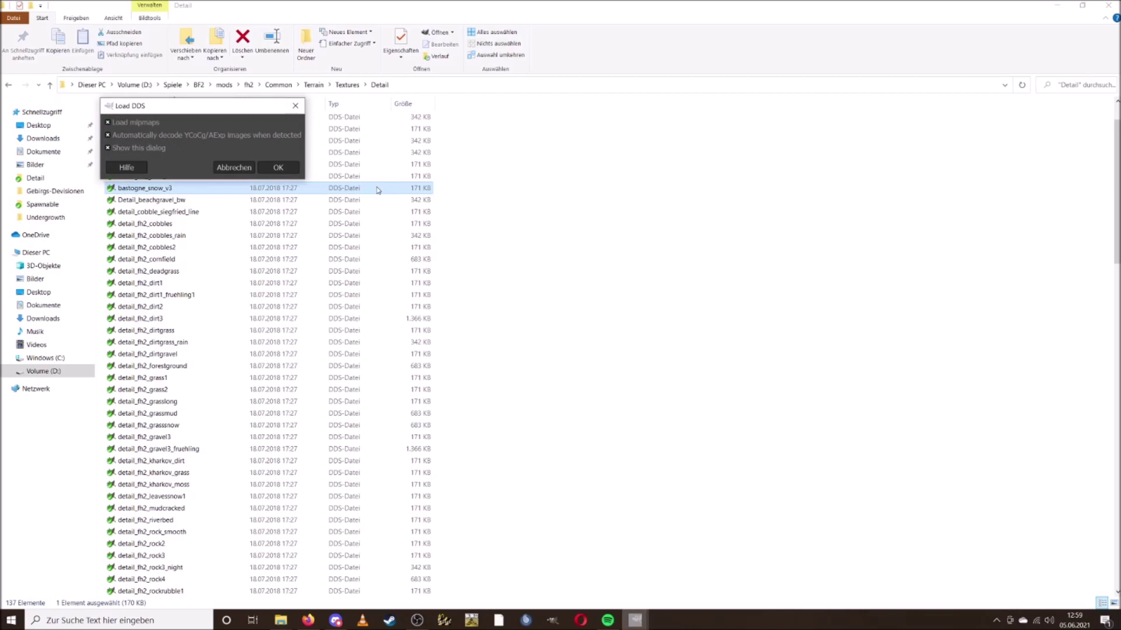
left_click(286, 168)
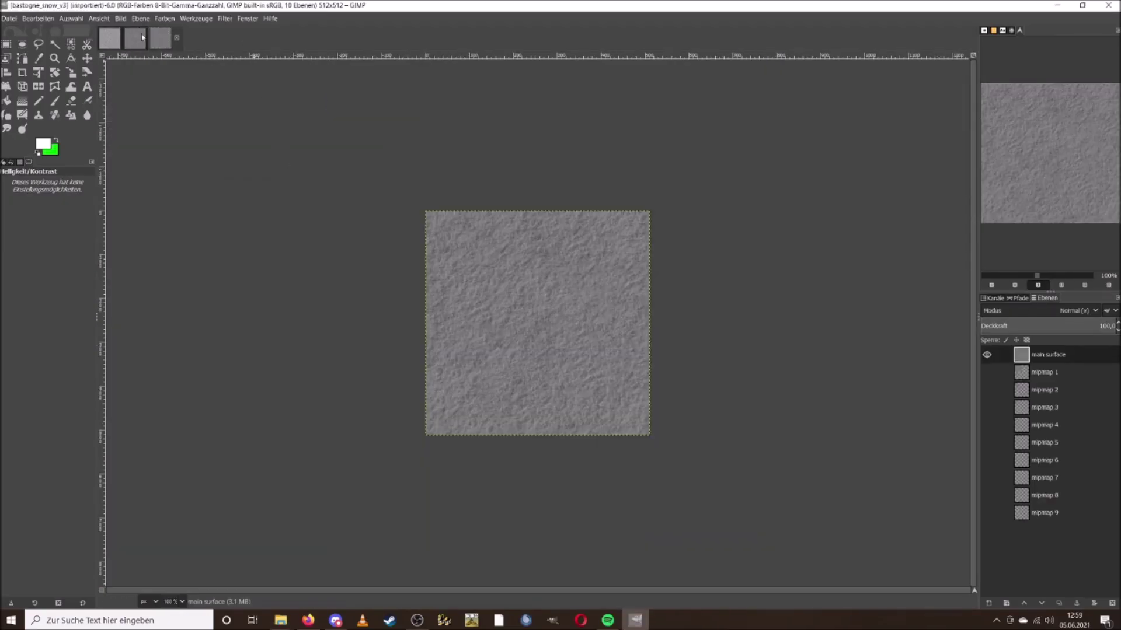
left_click(177, 37)
Step: Re-export the snow texture over opmars_distrurbedsnow.dds using BC3 / DXT5 compression with generated mipmaps, and quit GIMP, discarding unsaved changes
left_click(109, 42)
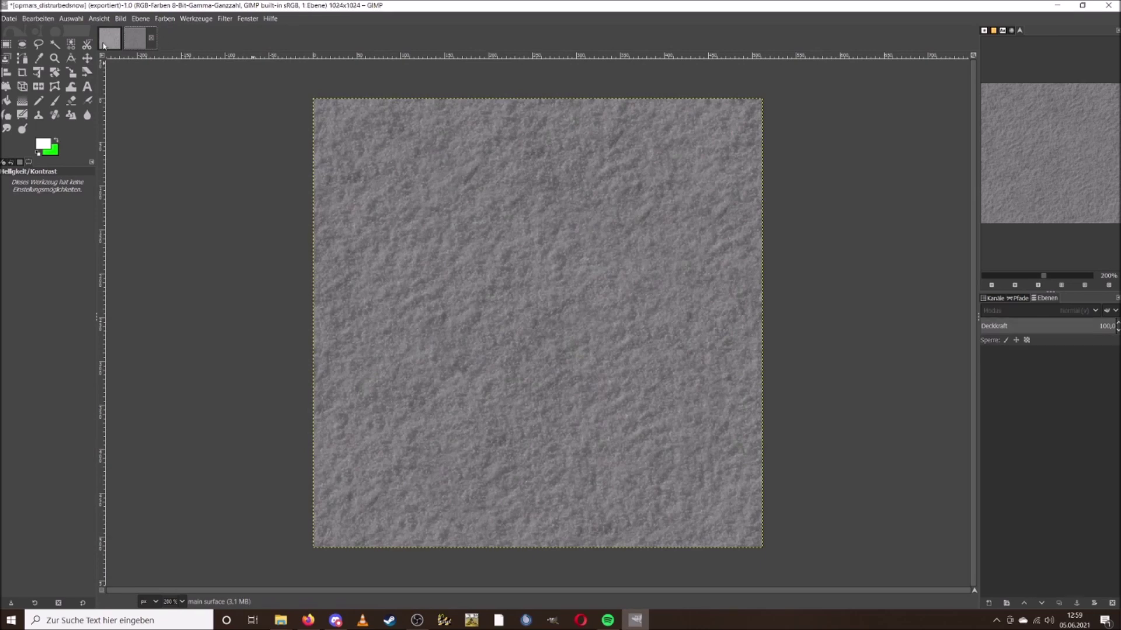
left_click(5, 19)
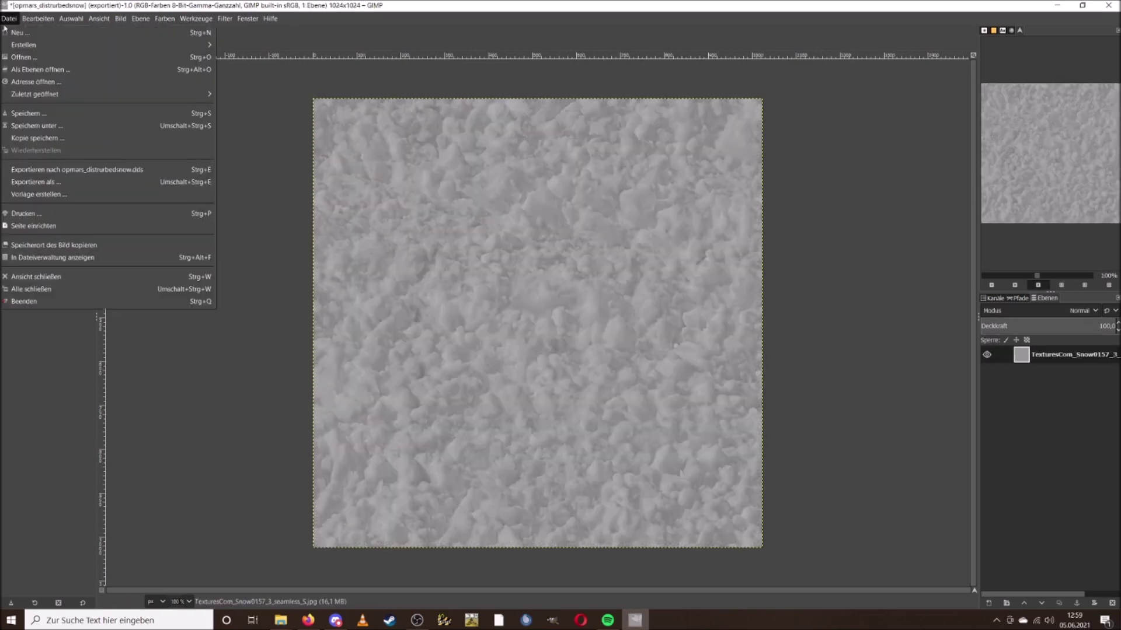
left_click(85, 175)
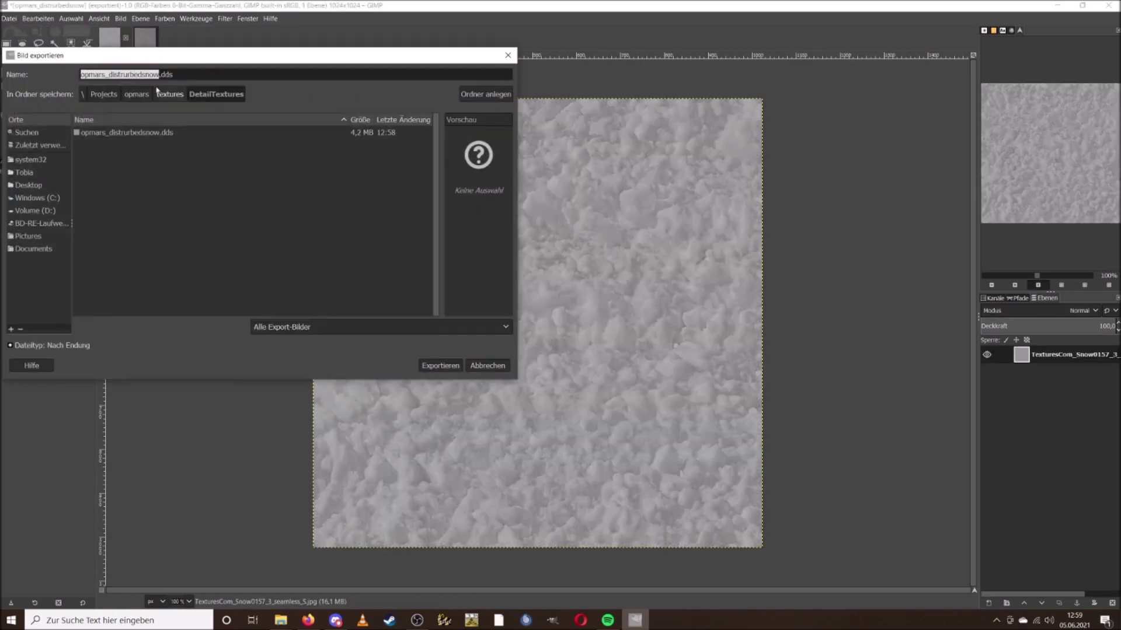
left_click(439, 366)
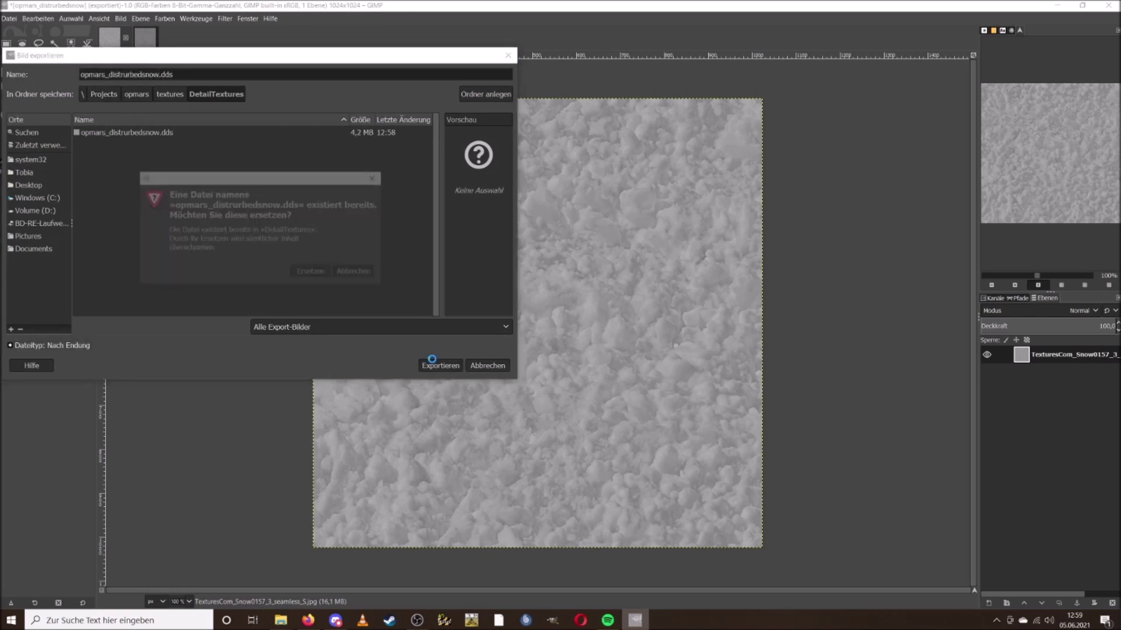
left_click(309, 273)
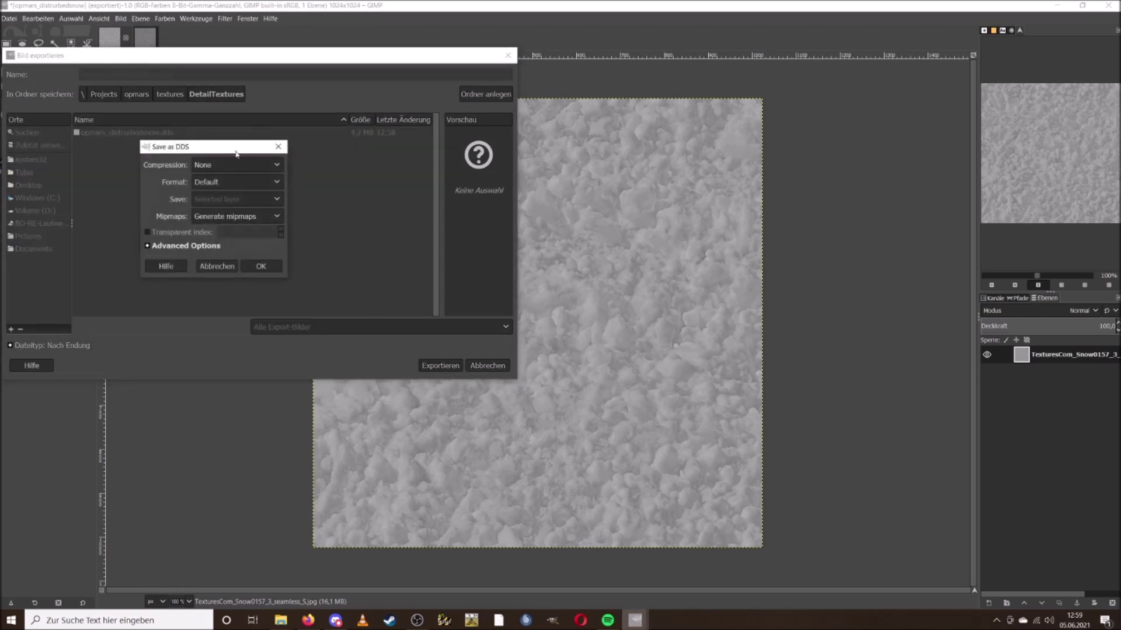
left_click(236, 164)
left_click(238, 212)
left_click(261, 266)
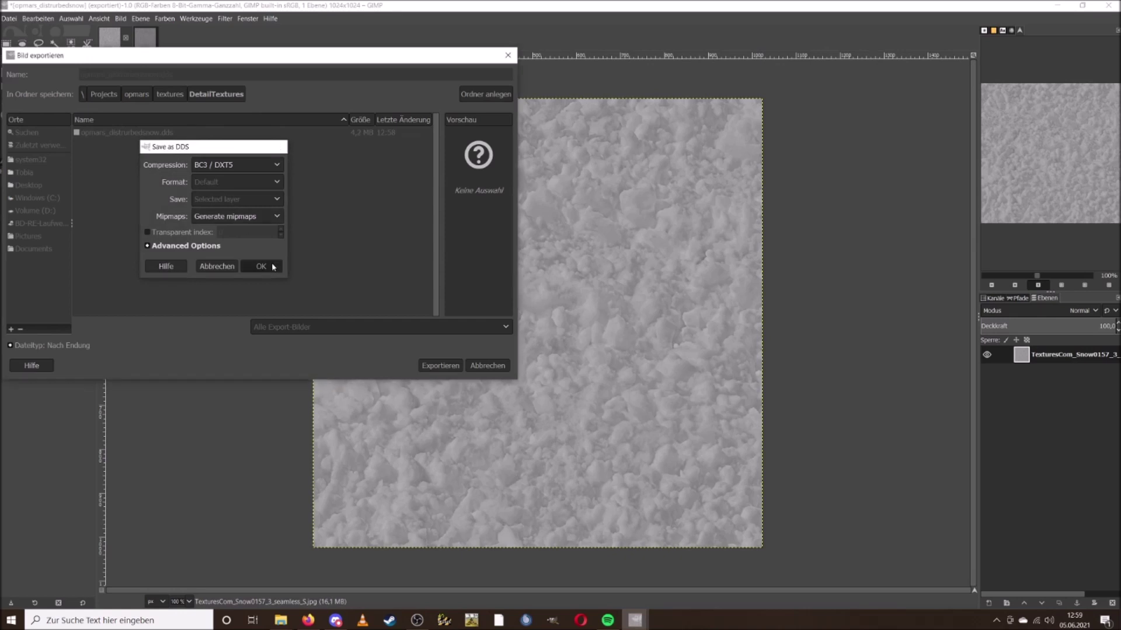
left_click(1108, 5)
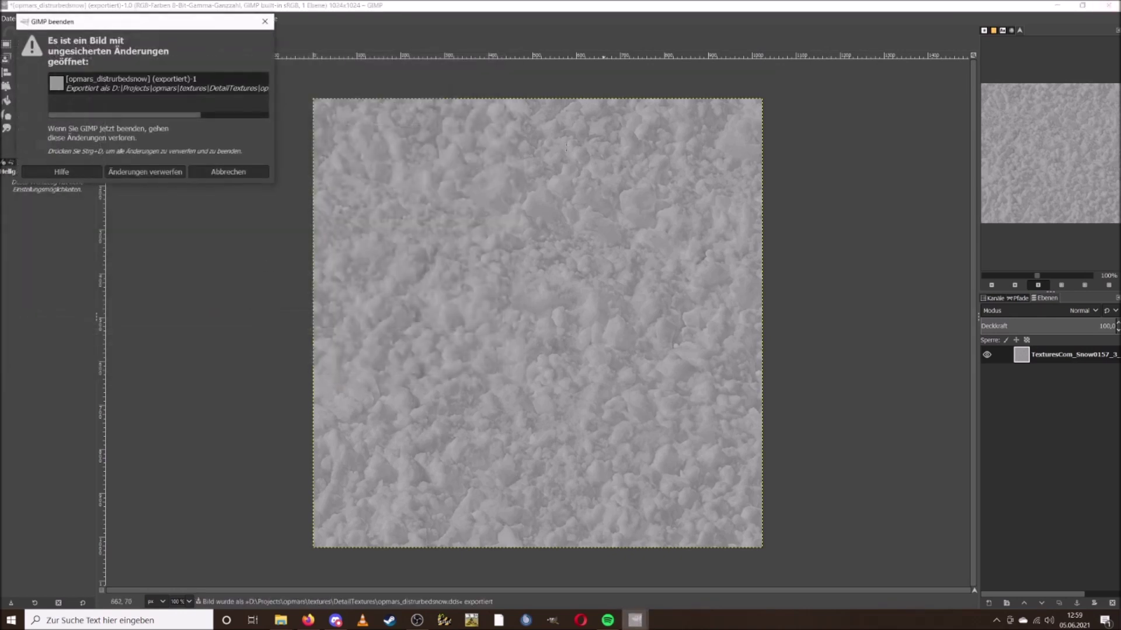
left_click(169, 173)
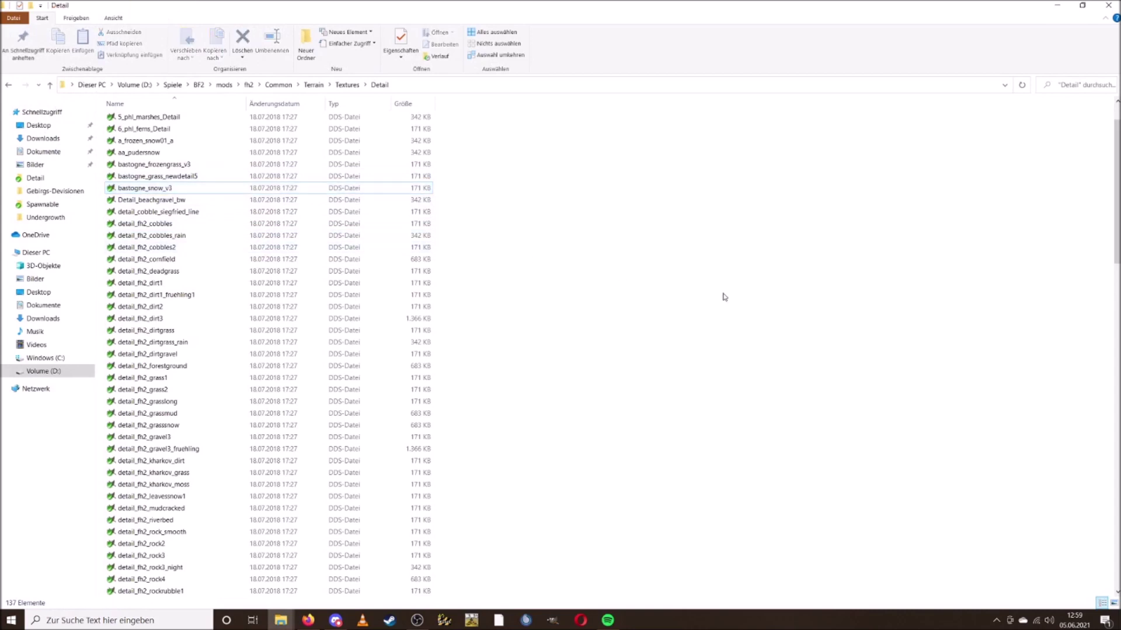
Step: Copy opmars_distrurbedsnow from the project's DetailTextures folder into the fh2 Common/Terrain/Textures/Detail folder
mouse_move(281, 620)
left_click(502, 573)
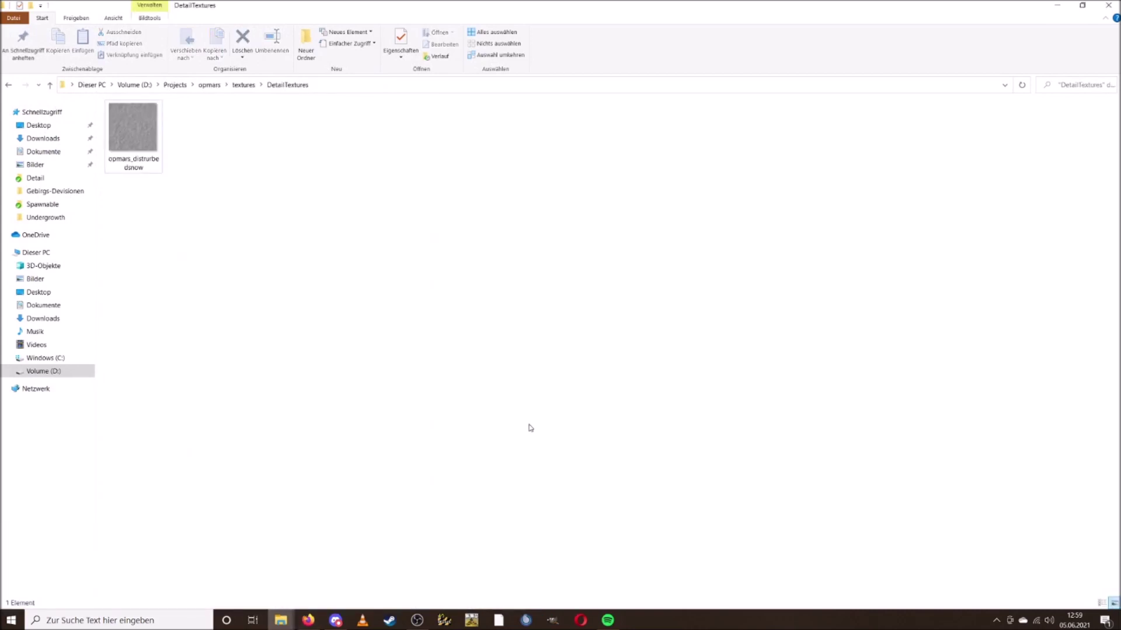
left_click(146, 154)
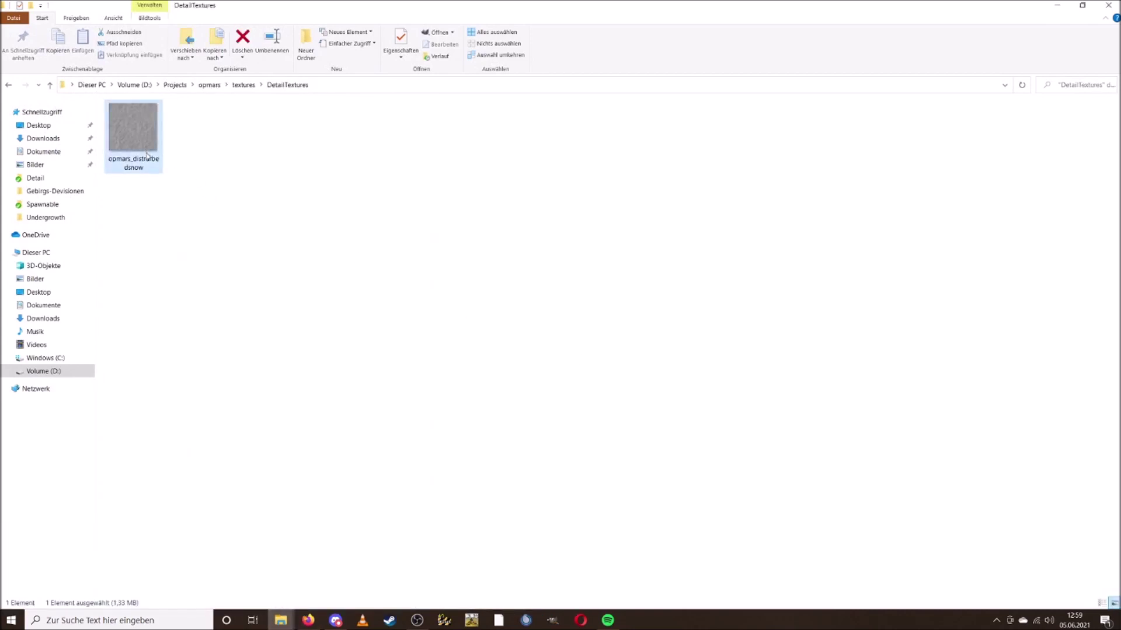
mouse_move(281, 620)
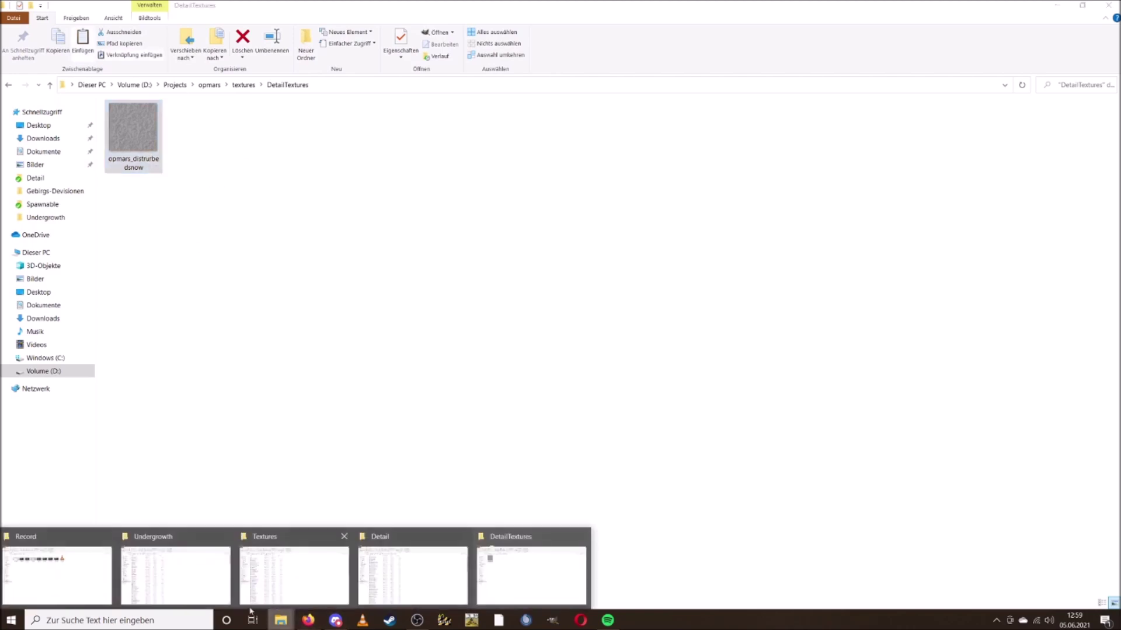
mouse_move(248, 599)
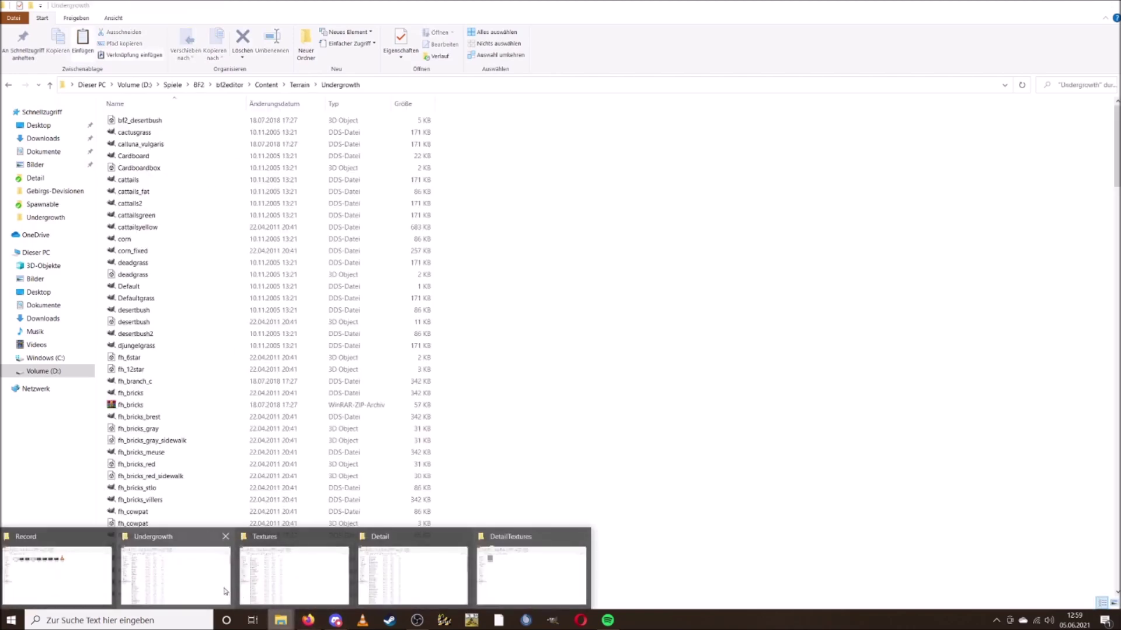
left_click(274, 583)
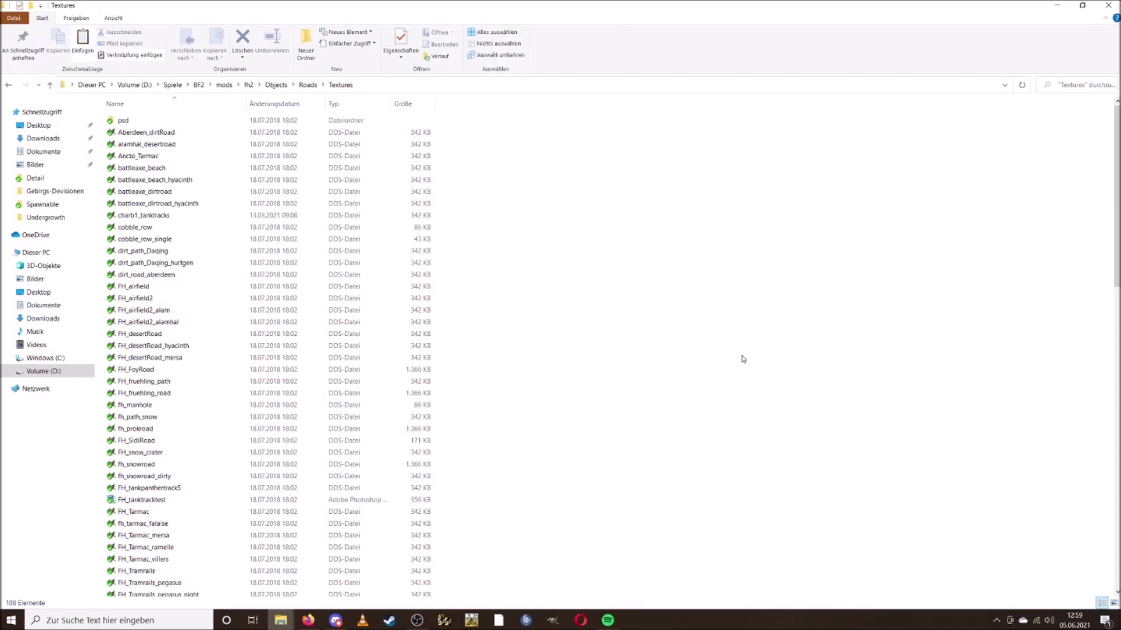
mouse_move(281, 620)
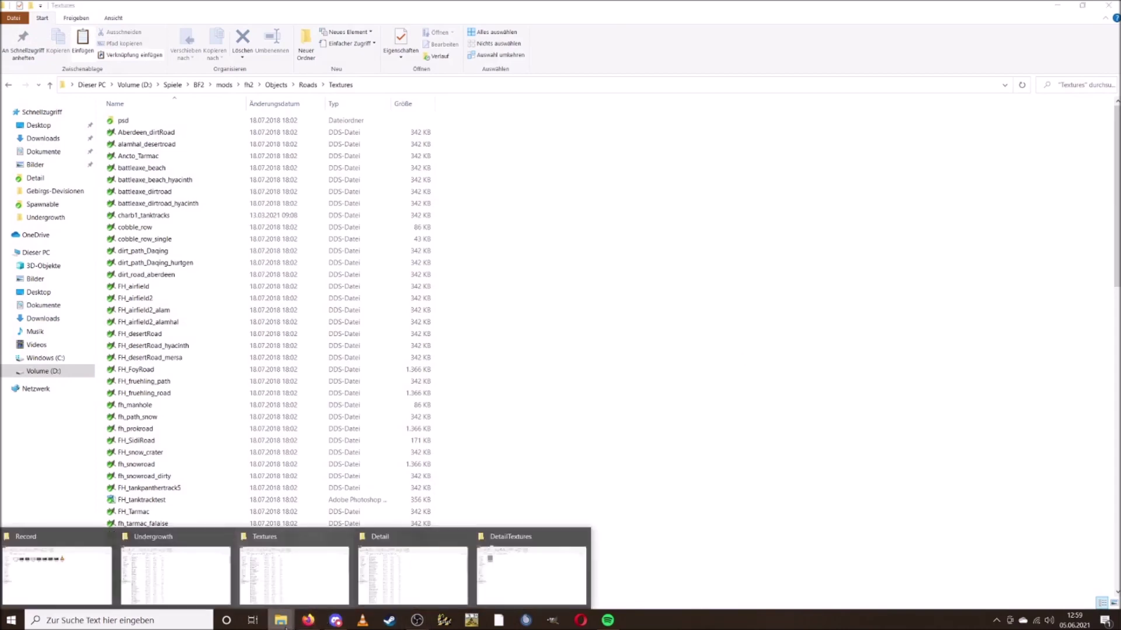
left_click(370, 570)
right_click(675, 362)
left_click(706, 430)
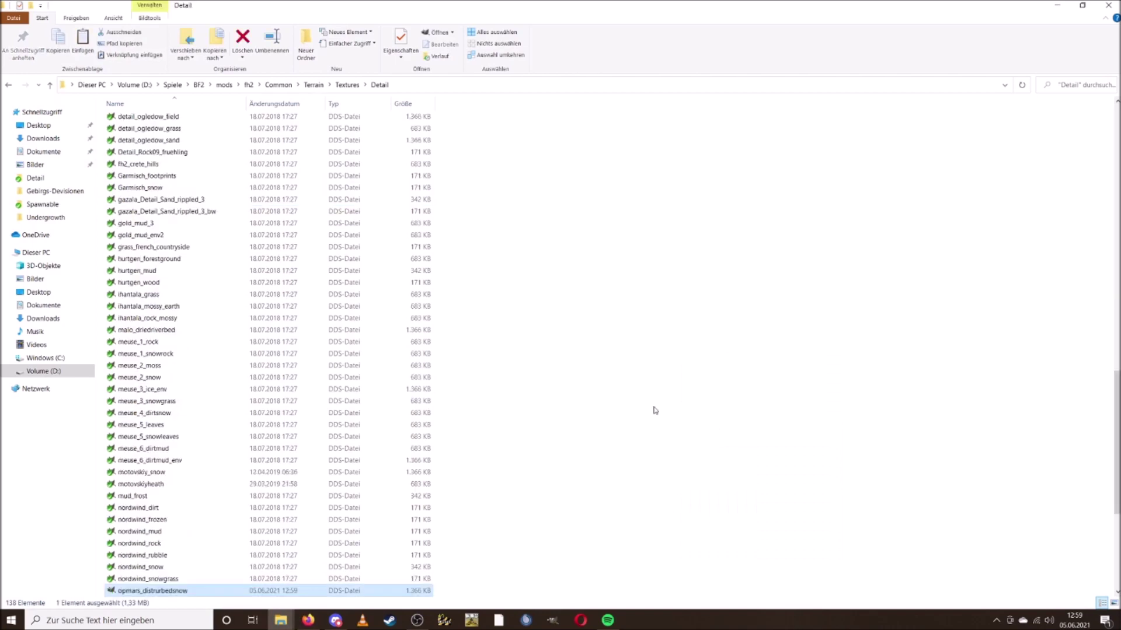
left_click(698, 447)
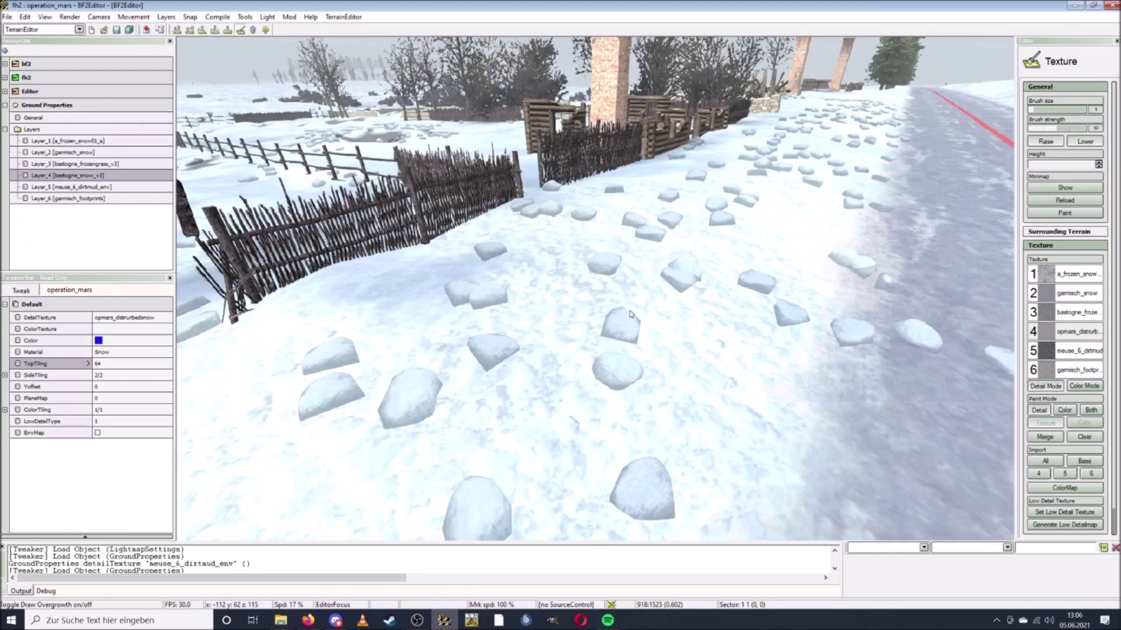
Step: In BF2Editor, examine the disturbed-snow detail texture on the operation_mars roadside terrain up close and from a distance
key("ctrl+w")
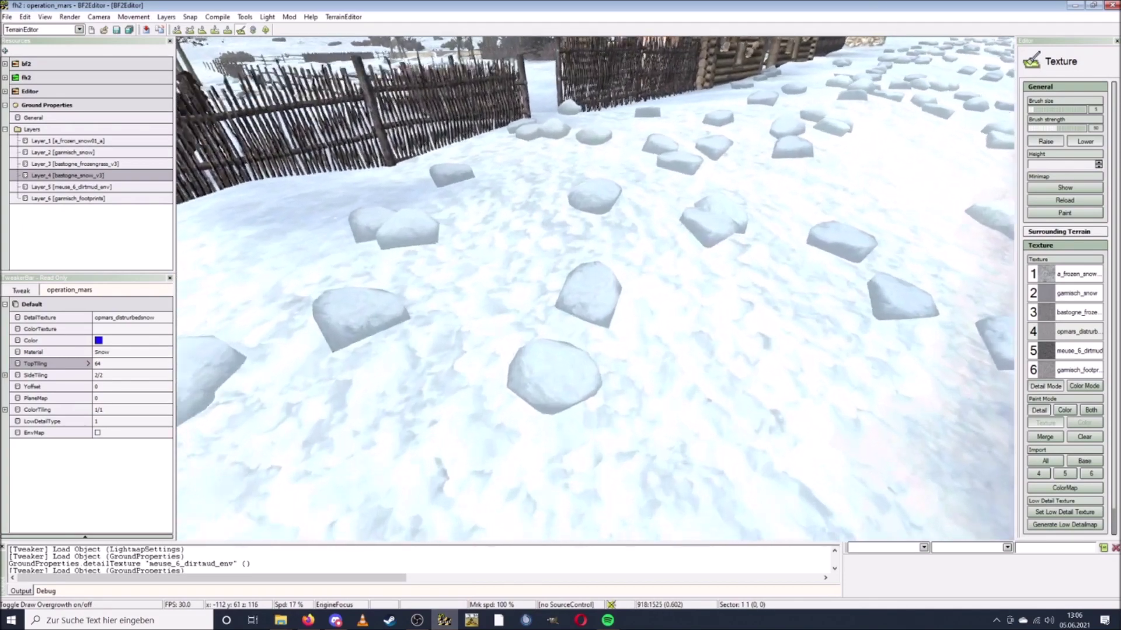
scroll(631, 340, "down", 3)
key("ctrl+w")
scroll(633, 341, "down", 1)
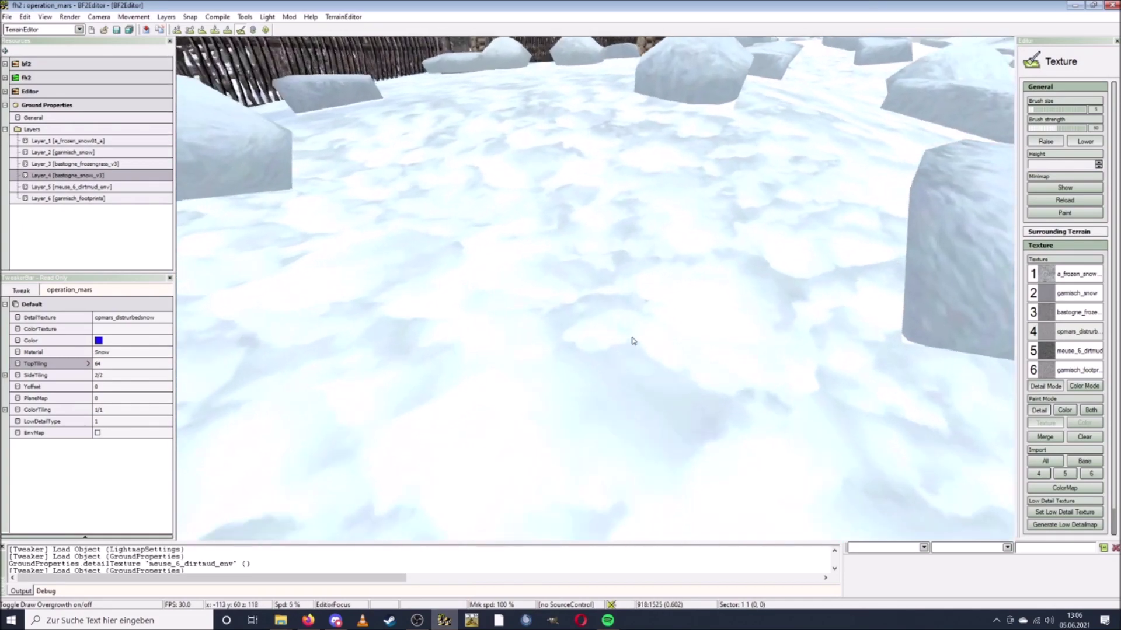
scroll(633, 341, "up", 4)
key("ctrl+s")
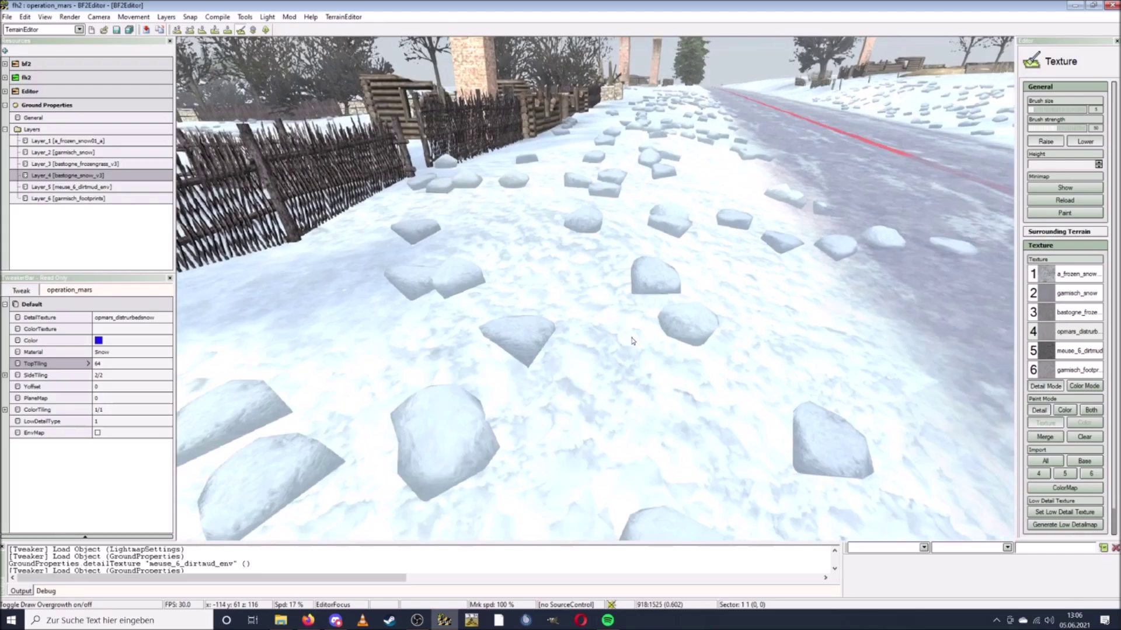
scroll(607, 366, "up", 5)
key("ctrl+d")
key("ctrl+s")
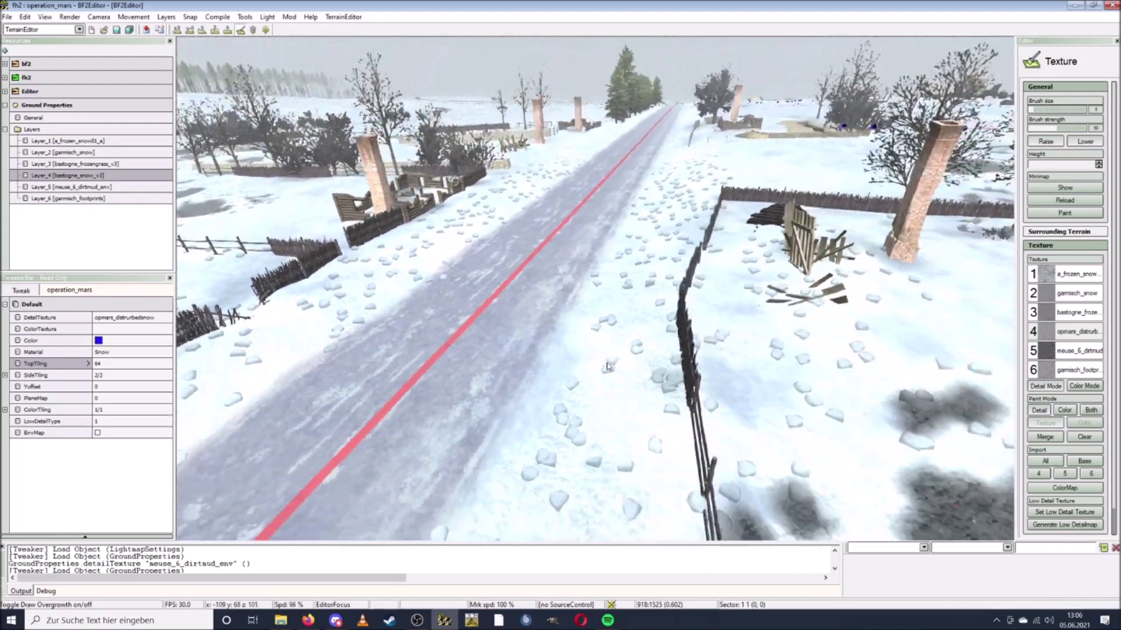
key("ctrl+s")
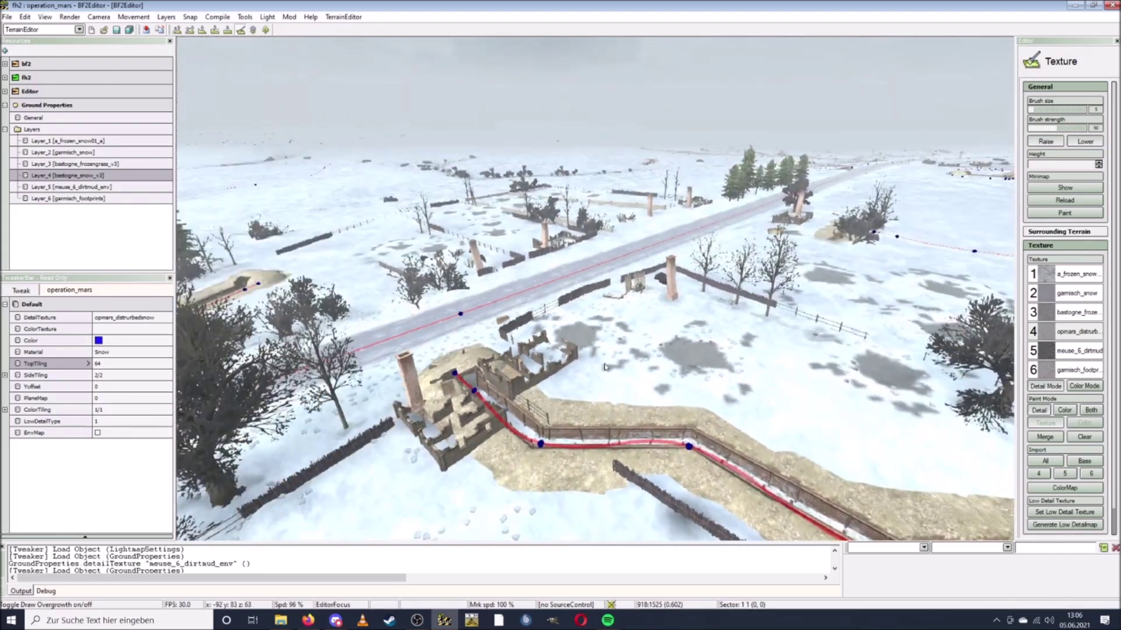
Step: Examine the disturbed-snow texture between the icy road and the wattle fence, from a distance and close to the ground
key("ctrl+w")
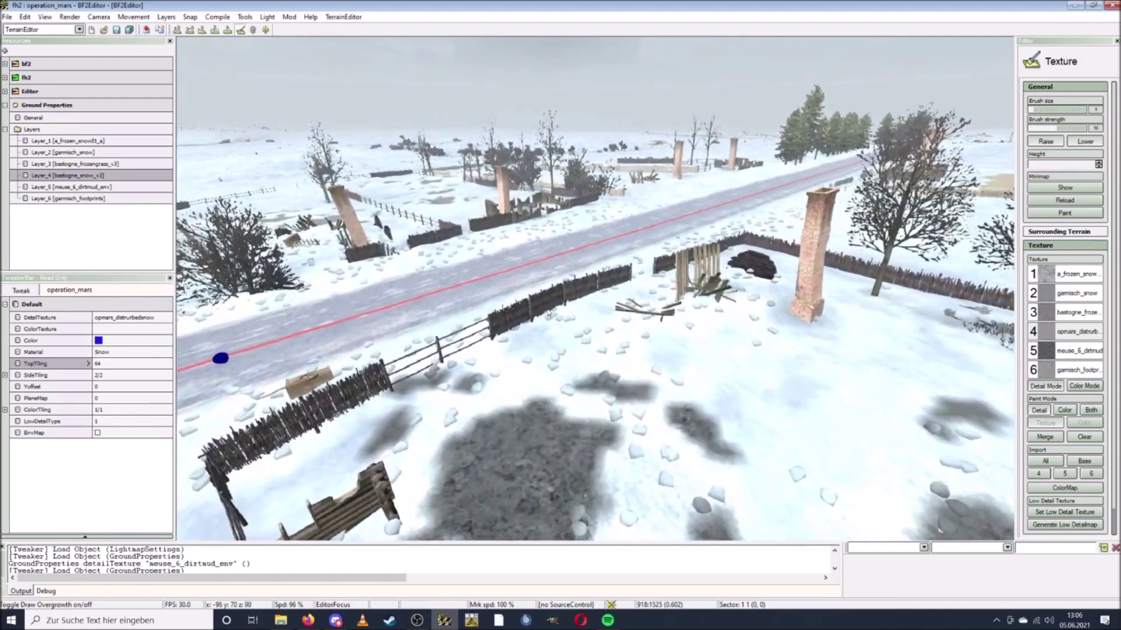
key("ctrl+w")
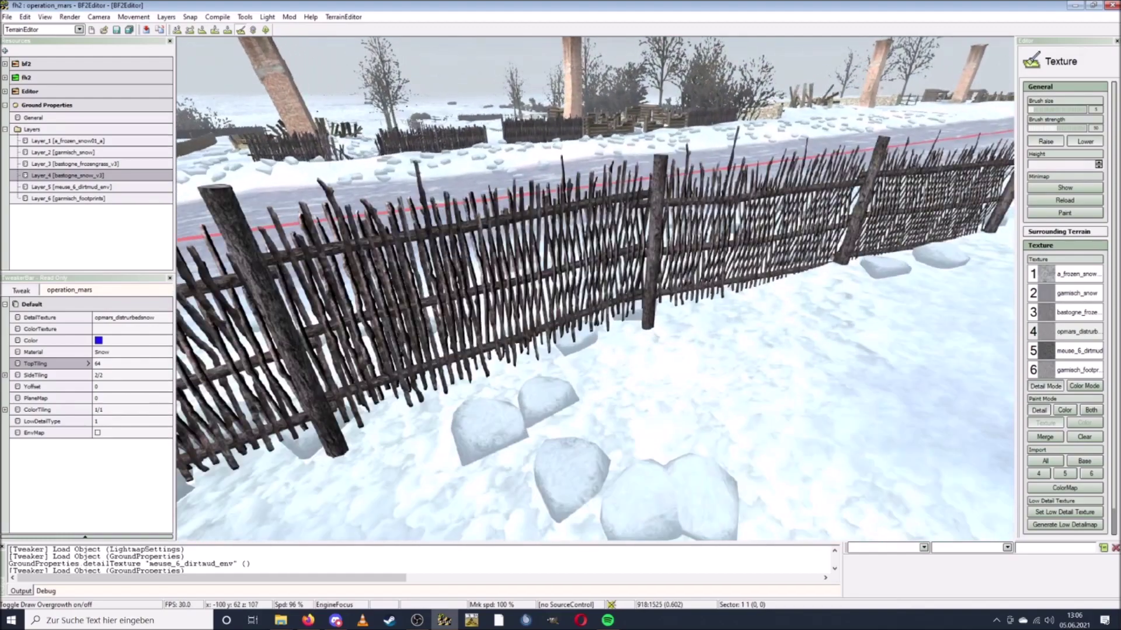
scroll(543, 321, "down", 4)
key("ctrl+w")
key("ctrl+w")
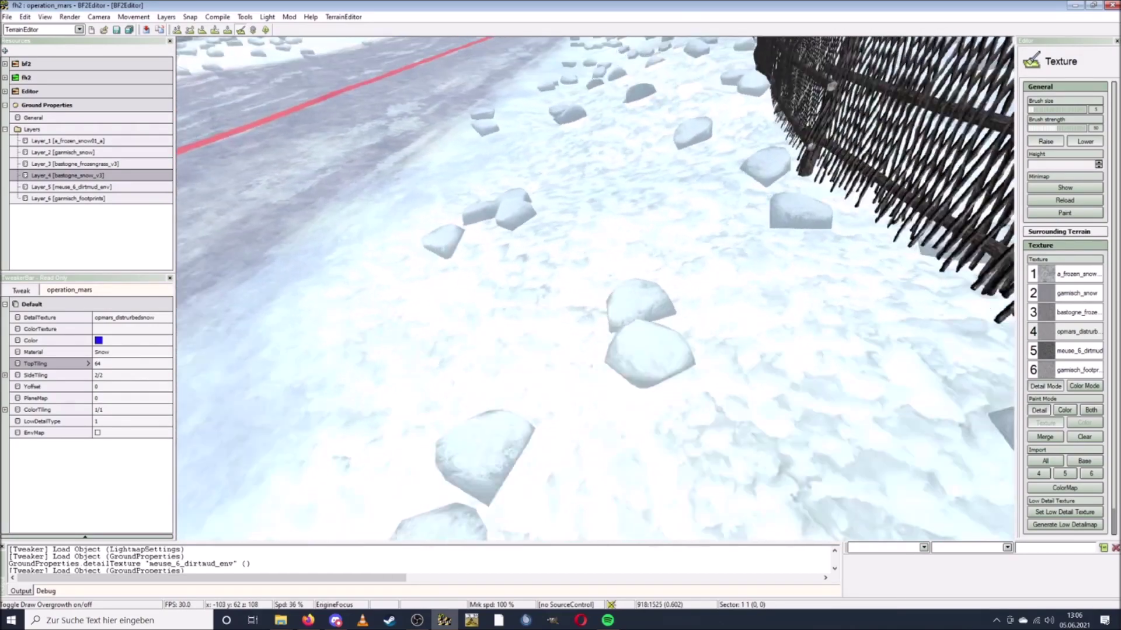
key("ctrl+w")
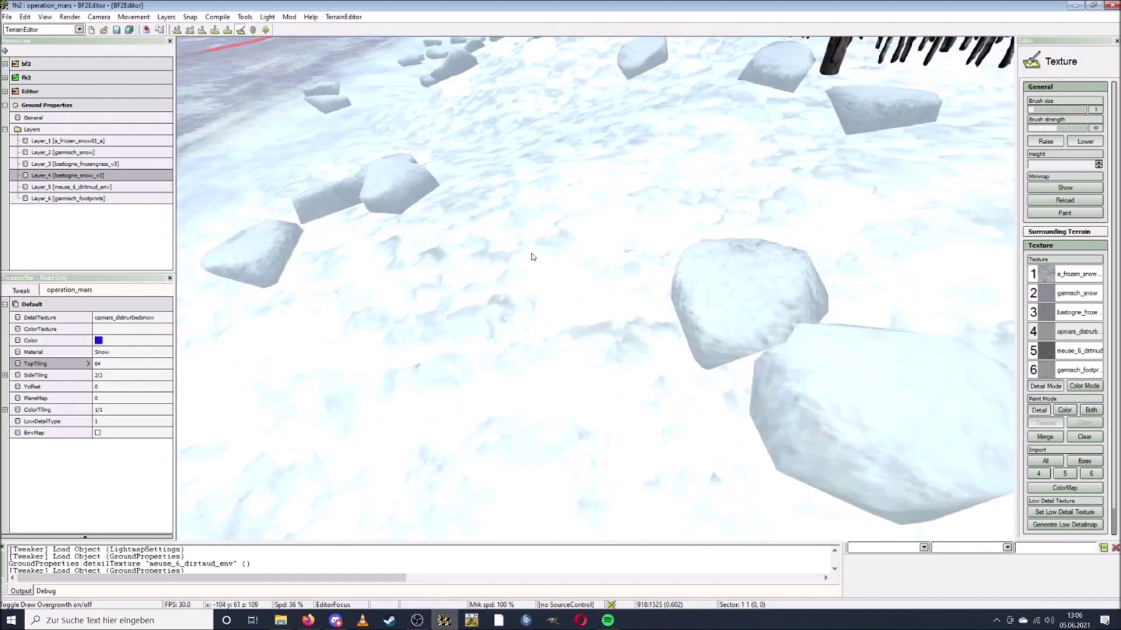
key("ctrl+w")
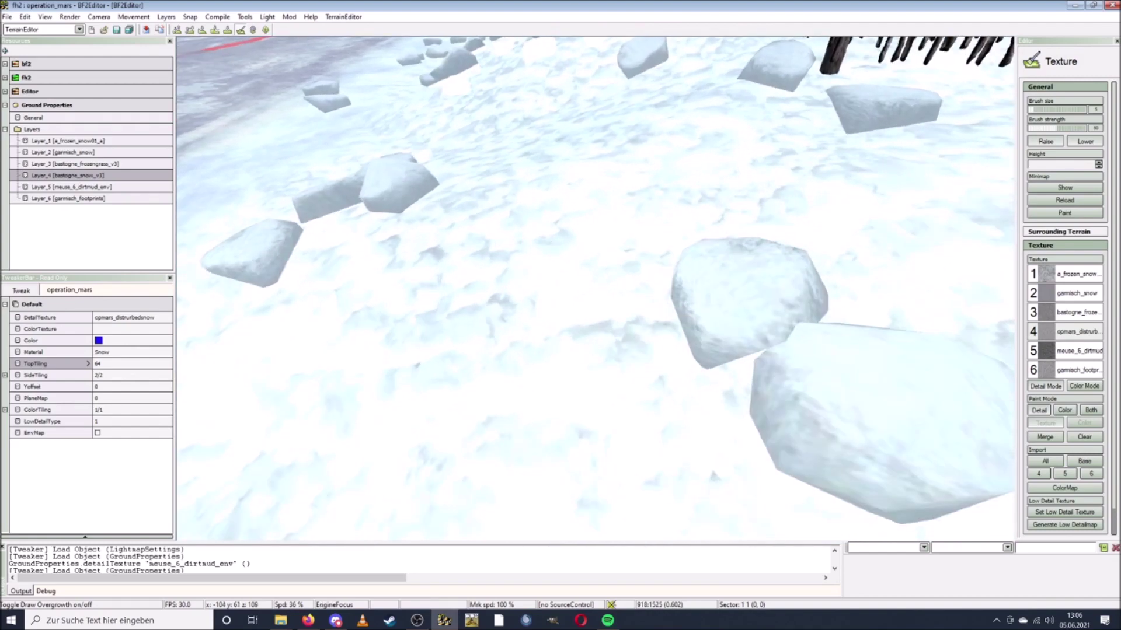
key("ctrl+s")
scroll(526, 249, "down", 3)
key("ctrl+s")
key("ctrl+w")
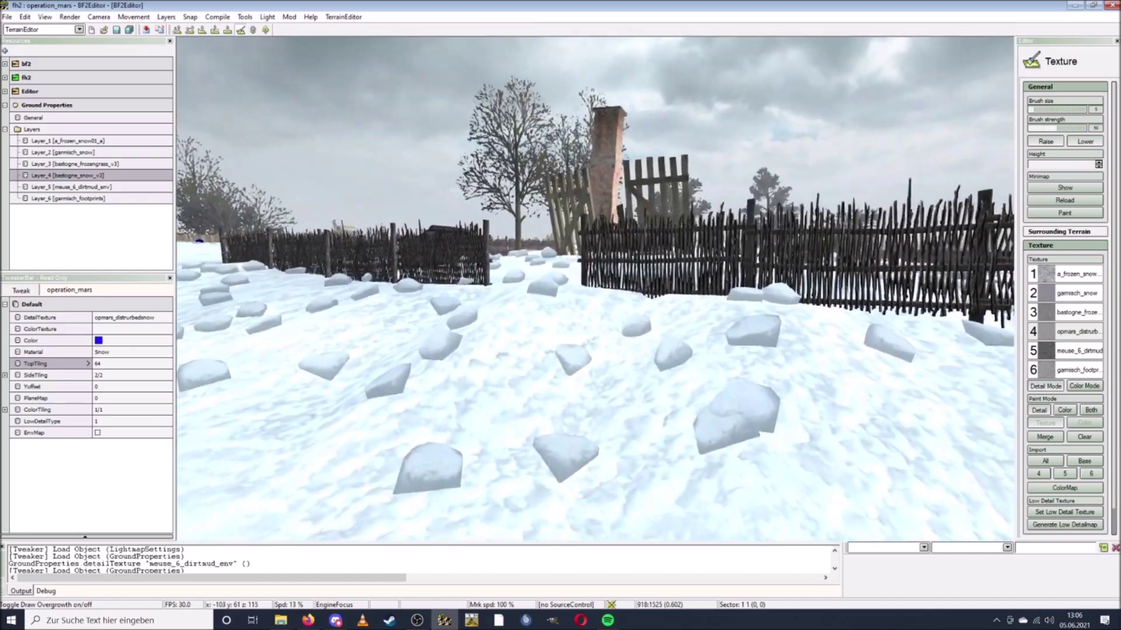
Step: Inspect the snow bank by the fence gap at ground level, then from across the road, to judge the texture scale
scroll(519, 255, "down", 1)
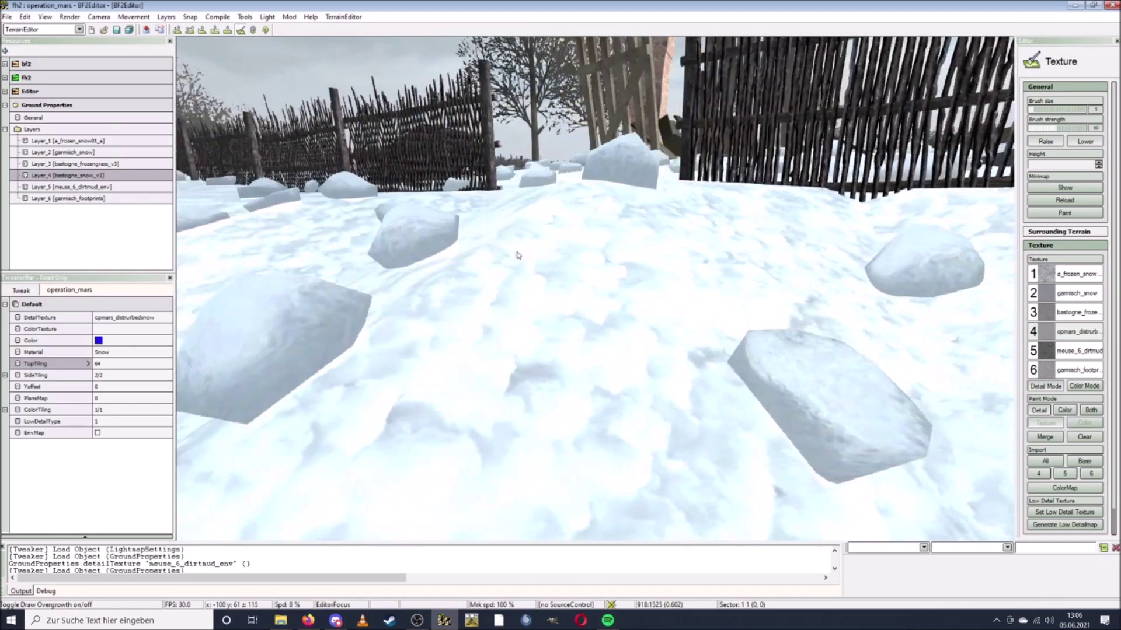
key("a")
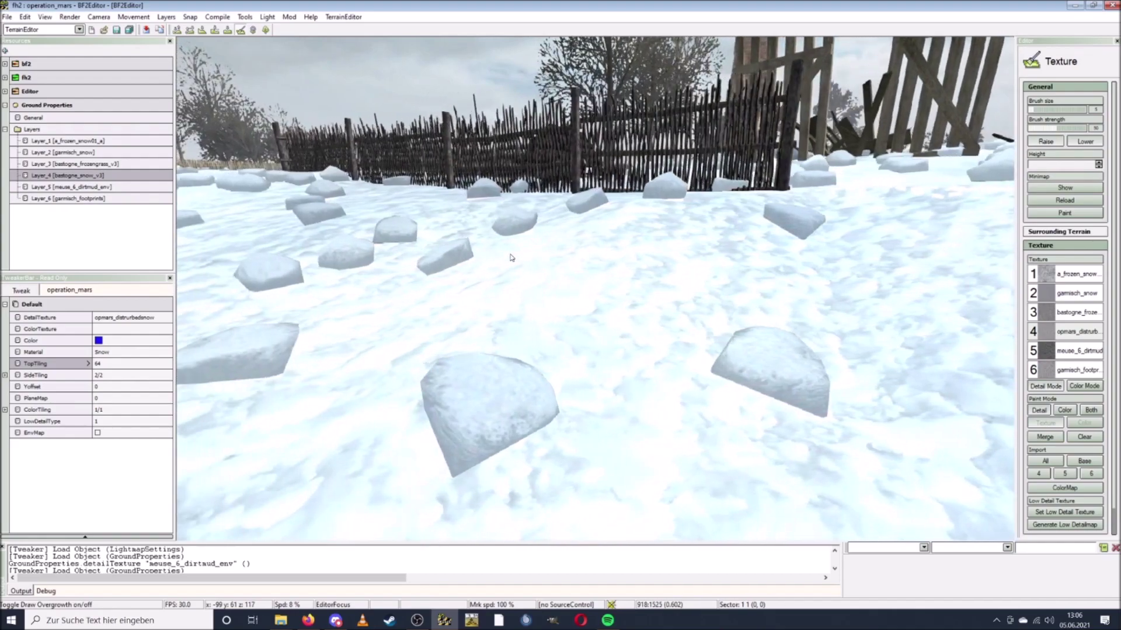
key("a")
key("w")
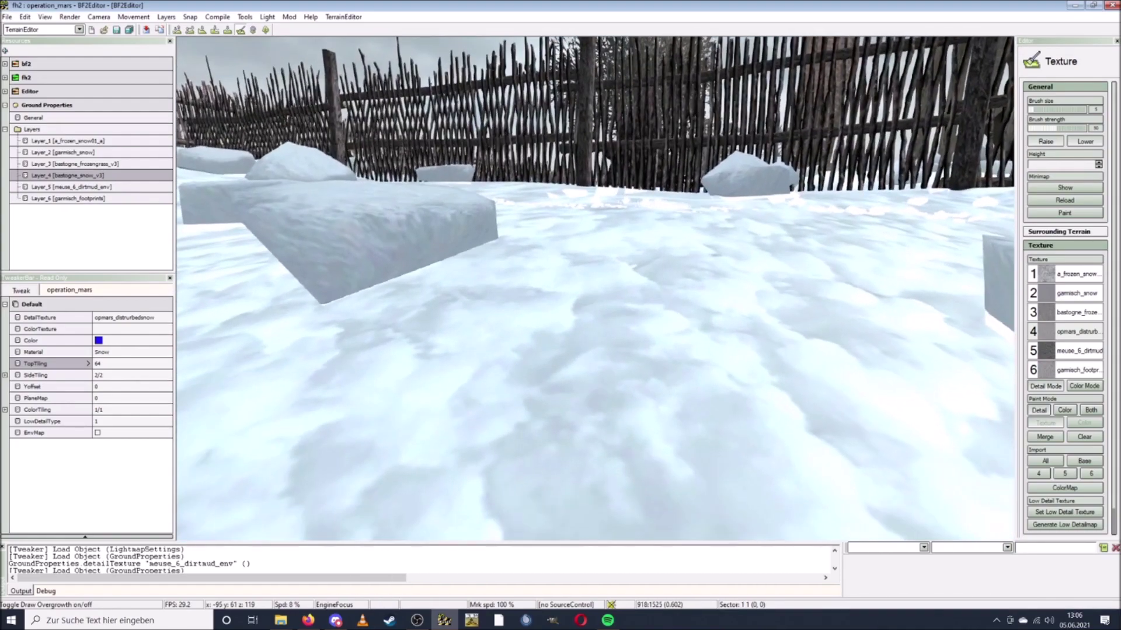
key("s")
scroll(501, 293, "up", 3)
key("s")
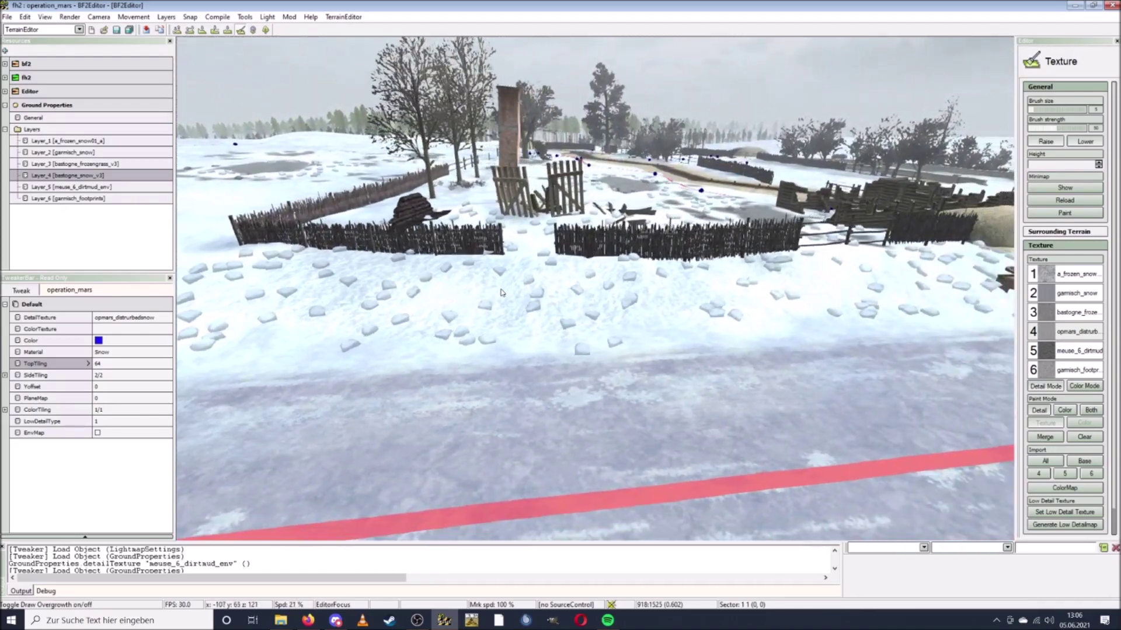
key("w")
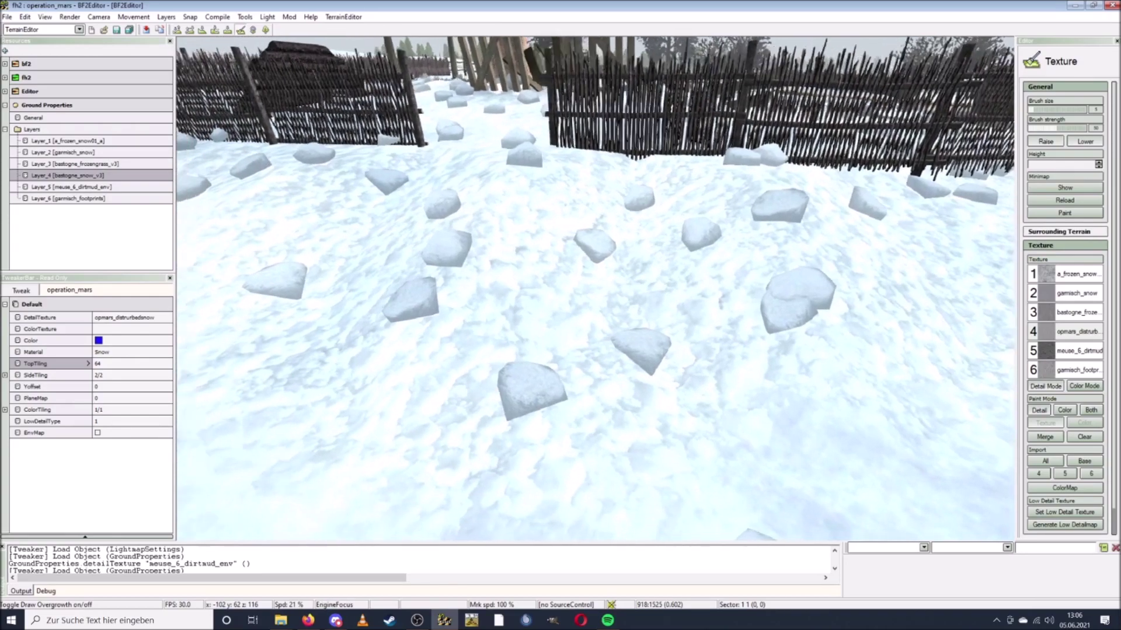
key("w")
right_click_drag(499, 310, 469, 320)
scroll(499, 310, "down", 3)
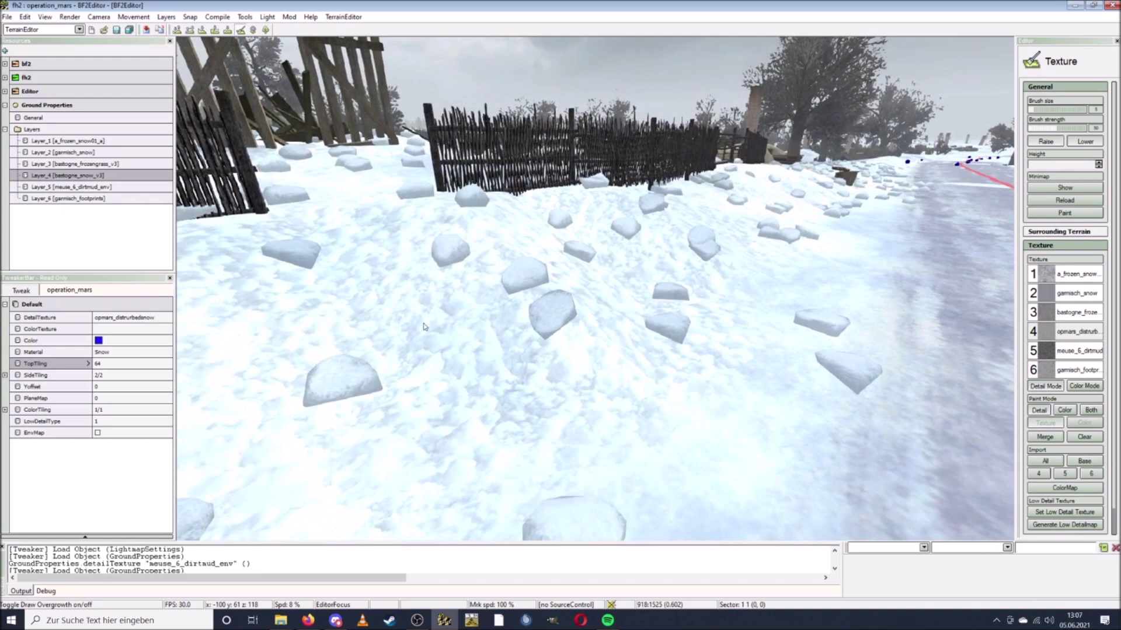
Step: Set the TopTiling of the opmars_distrurbedsnow layer to 52 and check the snow bank up close
left_click(100, 360)
type("523")
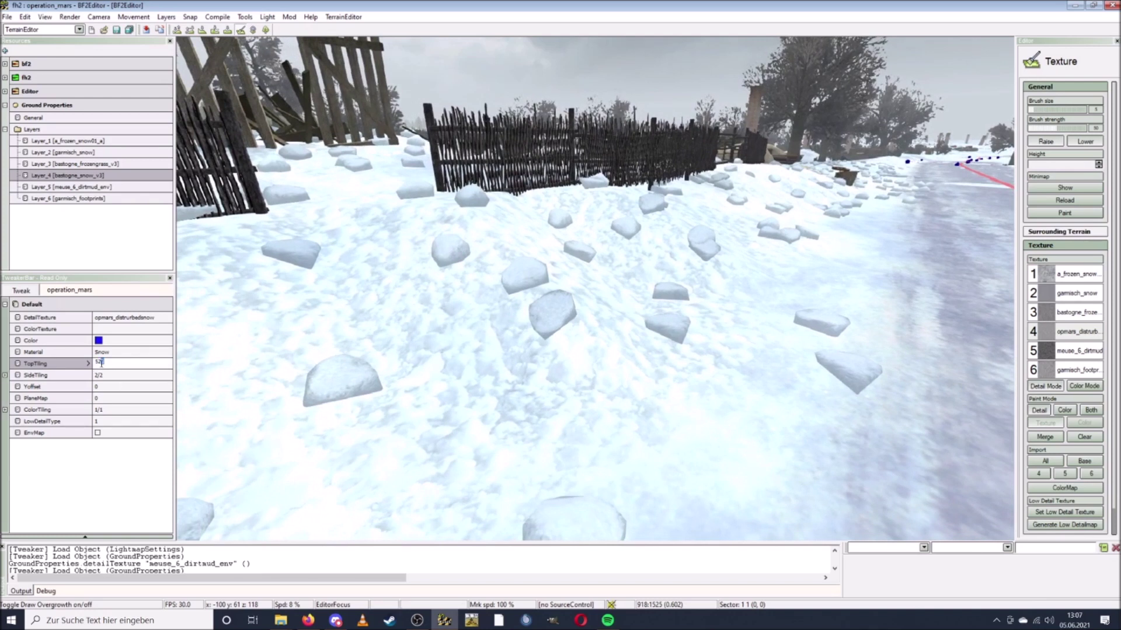
key("Return")
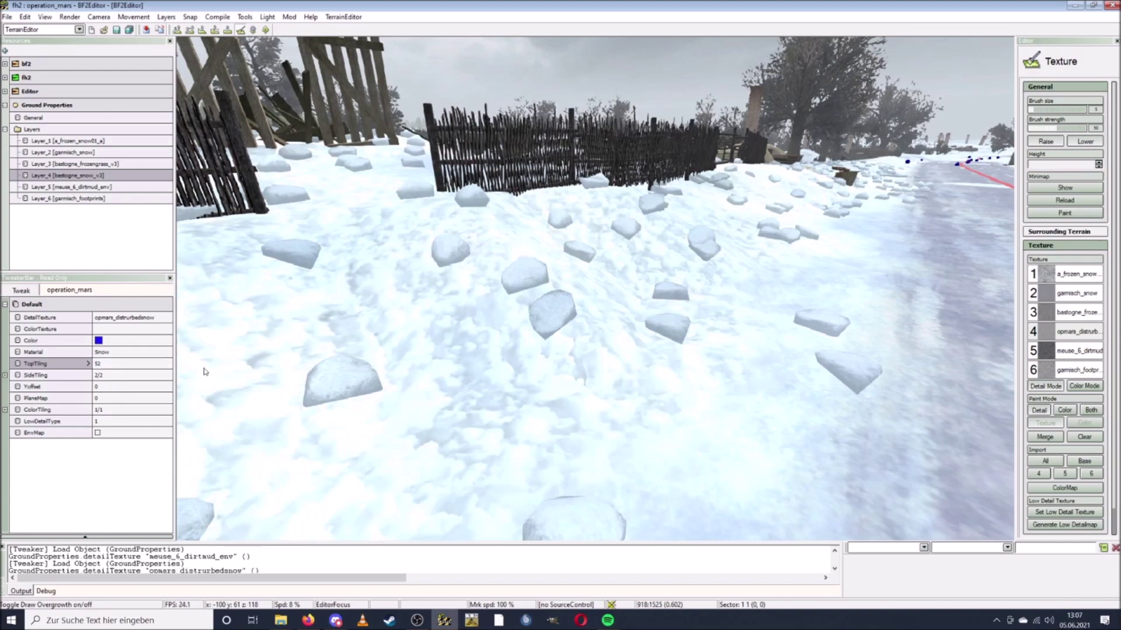
key("ctrl+w")
scroll(439, 386, "up", 5, "ctrl")
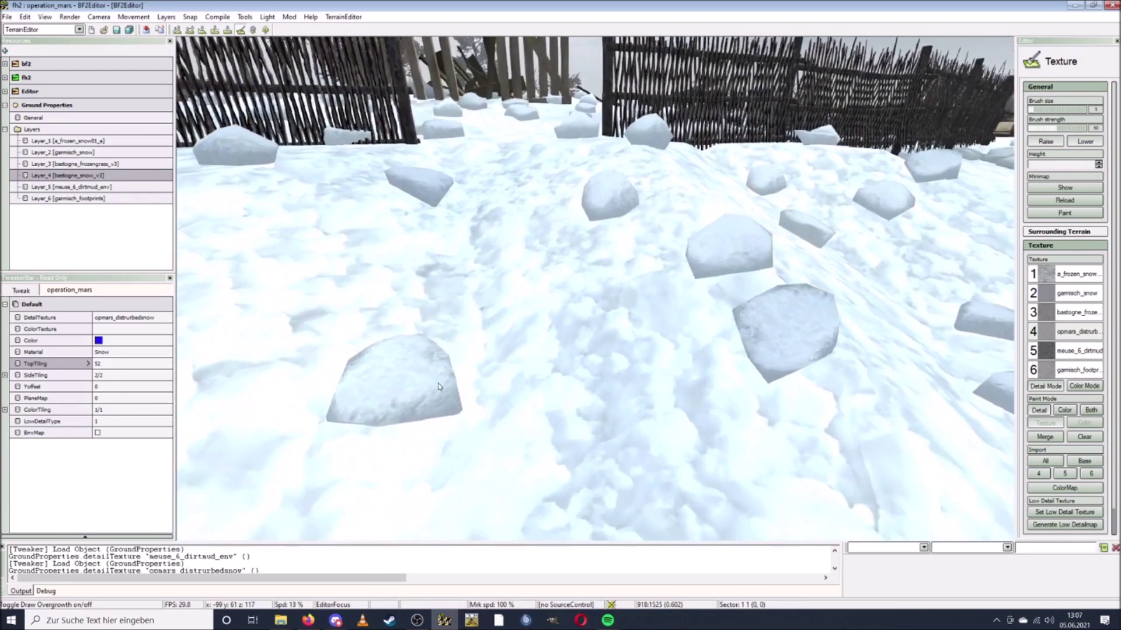
key("ctrl+w")
Step: Set the disturbed-snow layer's TopTiling to 48 and view the snow bank from farther back
left_click(114, 363)
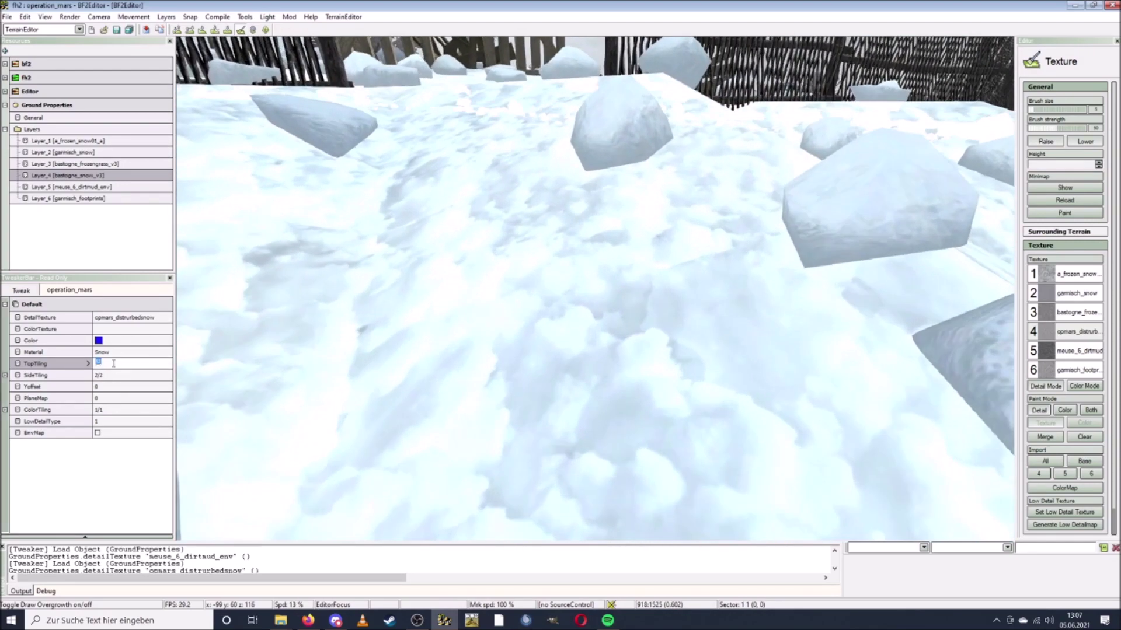
key("Return")
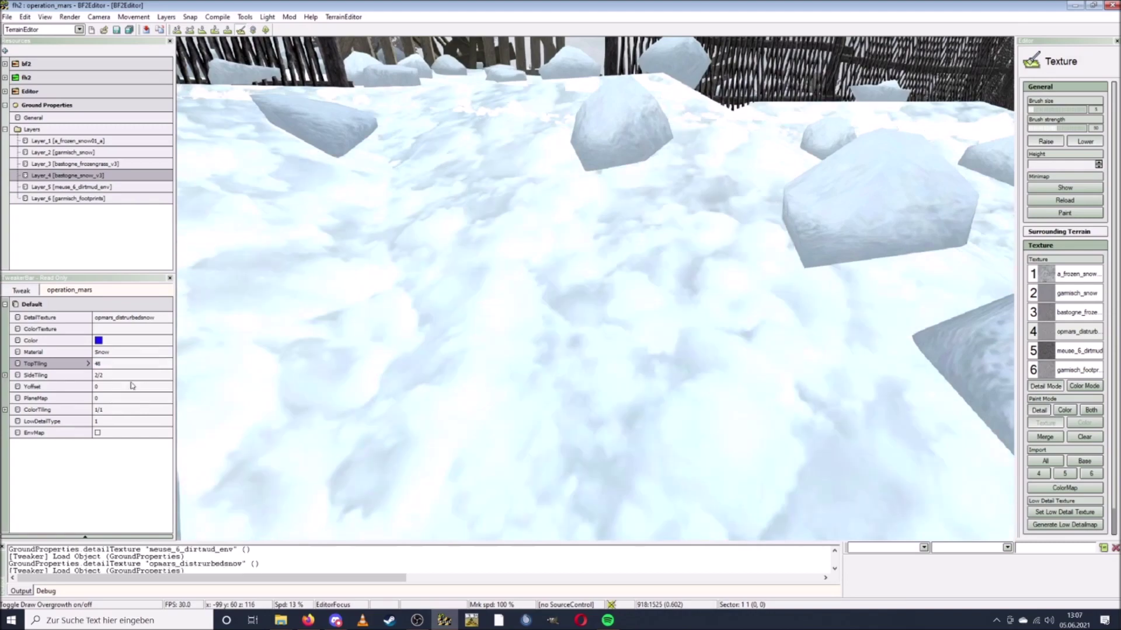
key("ctrl+s")
scroll(471, 349, "up", 6, "ctrl")
key("ctrl+s")
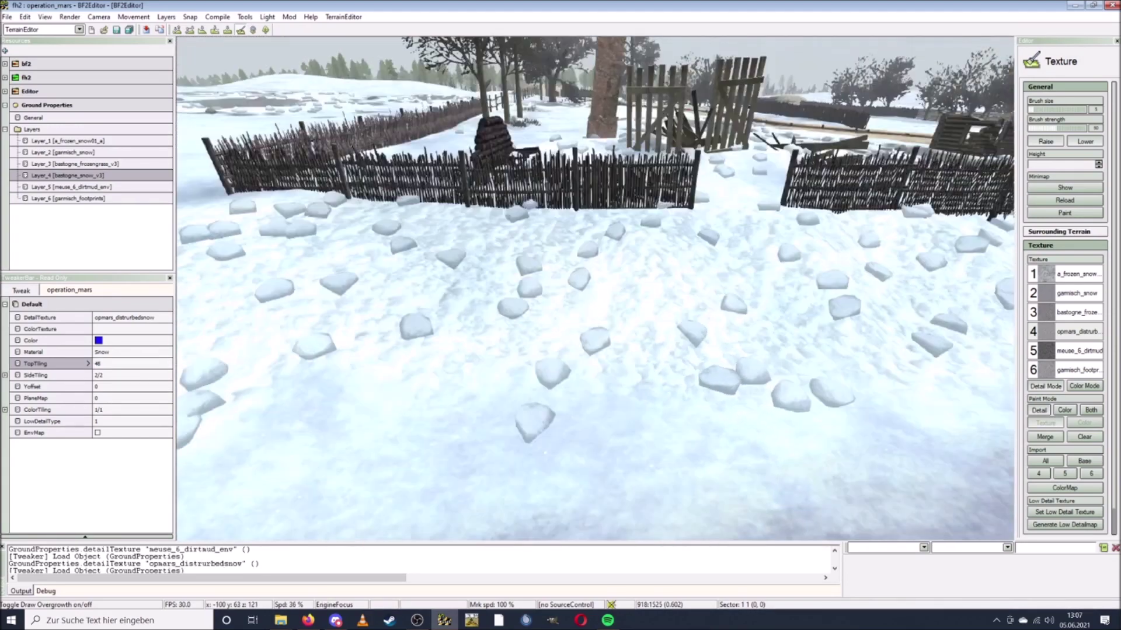
Step: Review the retiled disturbed snow along the fences, from across the road and around the dirt craters in the yard
key("ctrl+w")
key("ctrl+w")
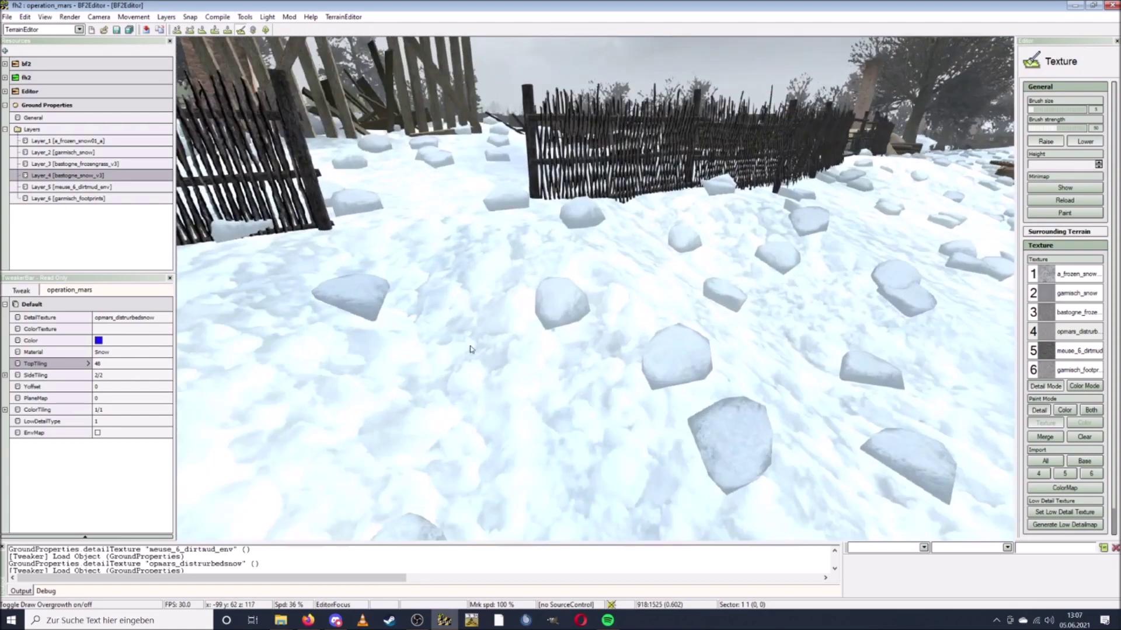
key("ctrl+d")
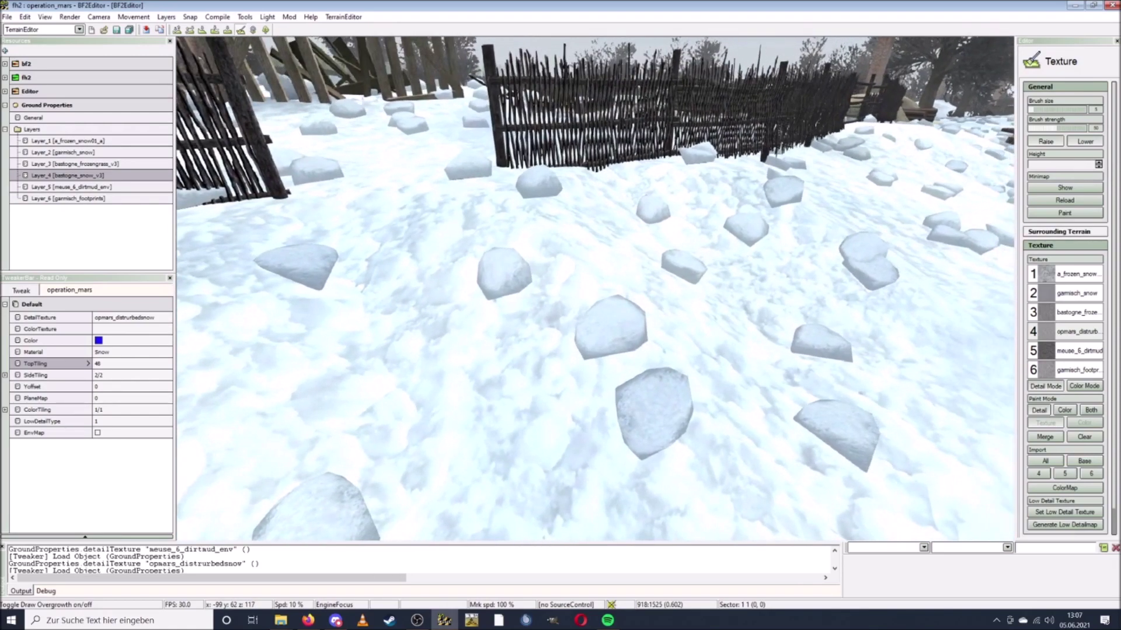
key("ctrl+w")
key("ctrl+d")
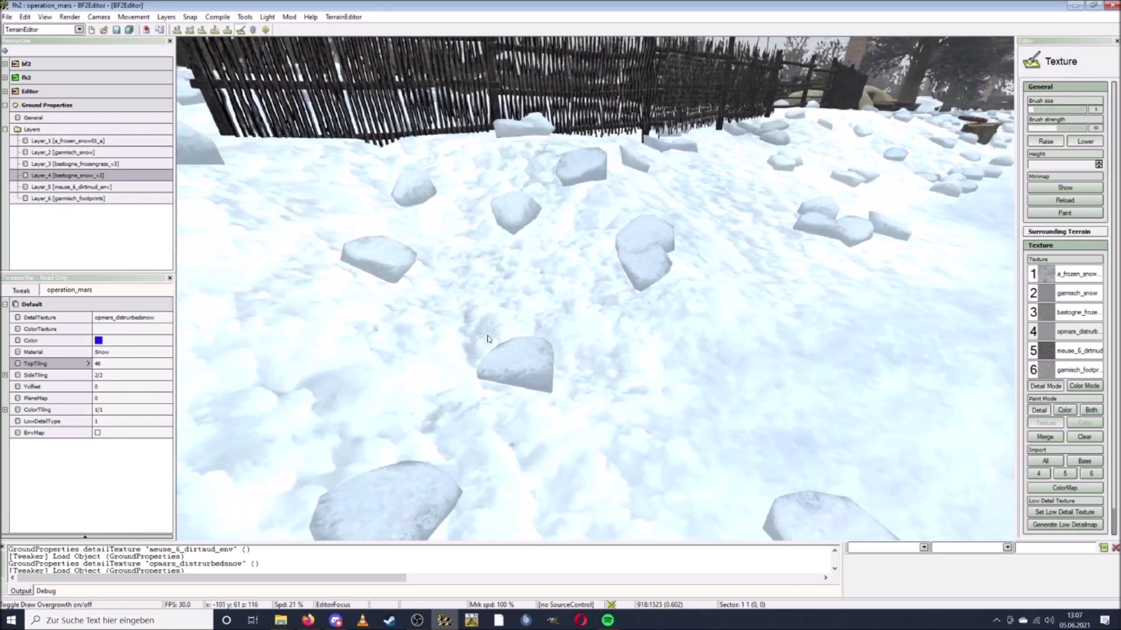
key("ctrl+d")
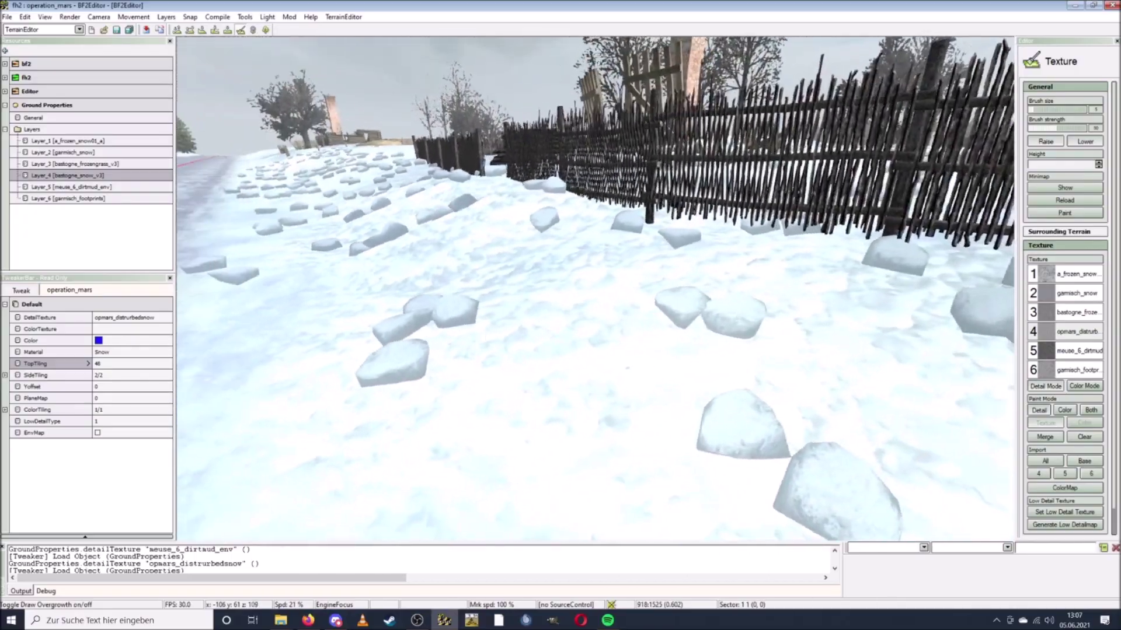
key("ctrl+s")
scroll(491, 326, "up", 4, "ctrl")
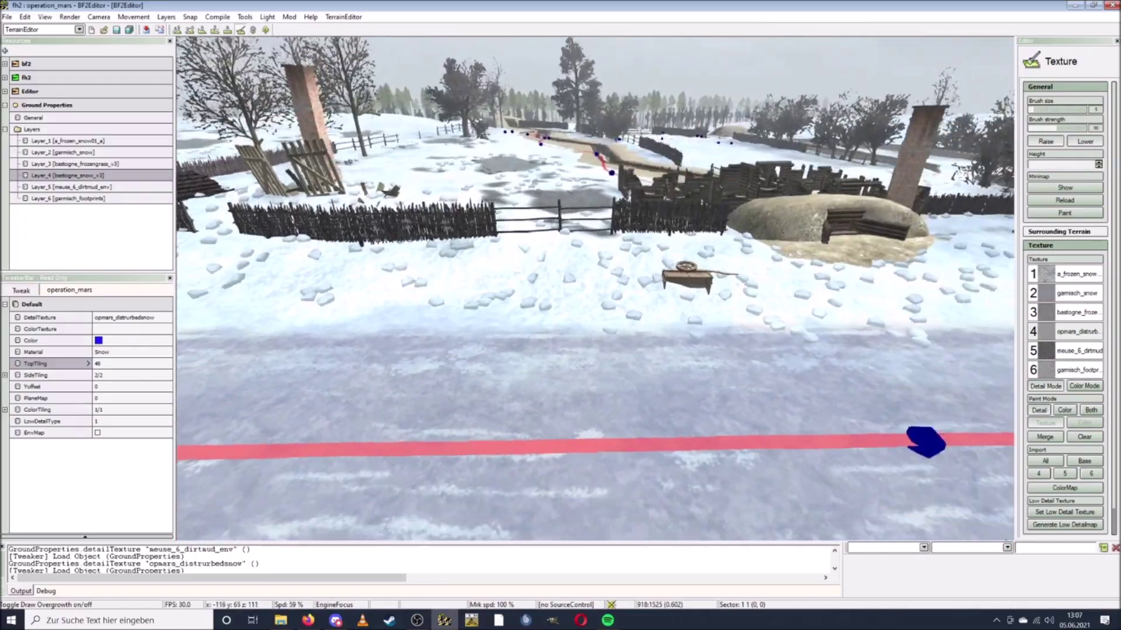
key("ctrl+d")
key("ctrl+w")
key("w")
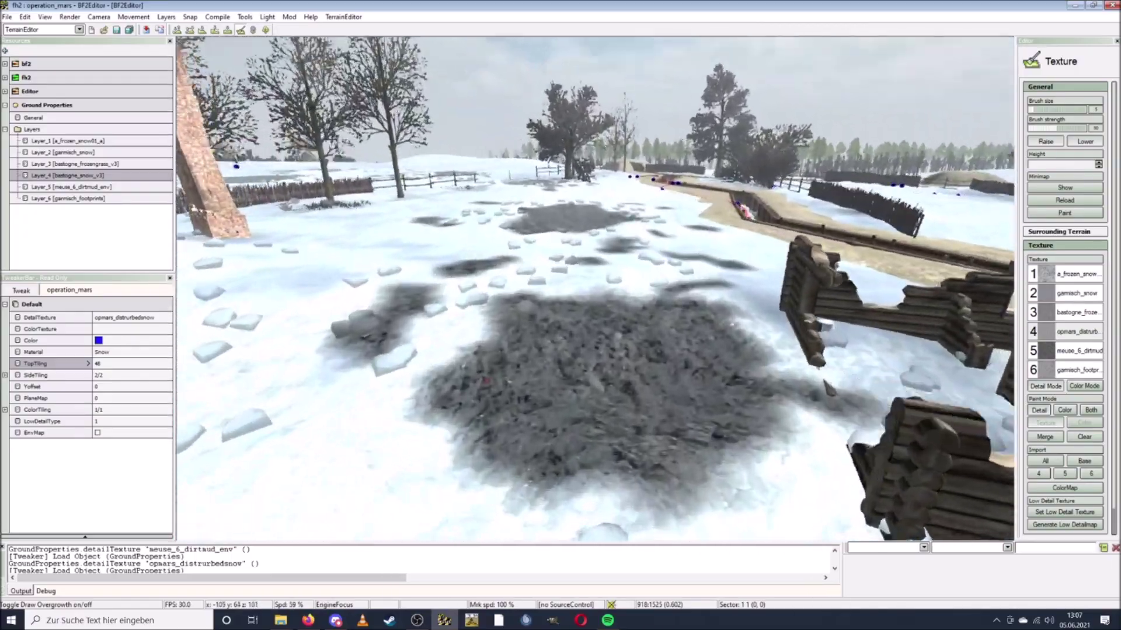
key("s")
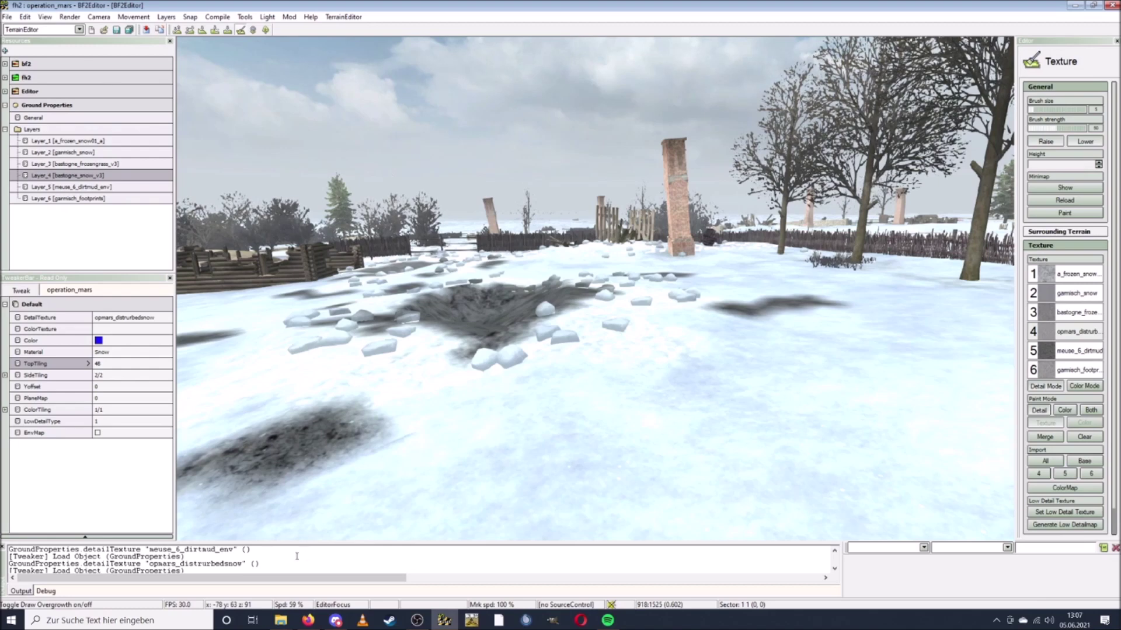
Step: View the project's DetailTextures folder in File Explorer and switch back to BF2Editor
left_click(281, 621)
left_click(530, 575)
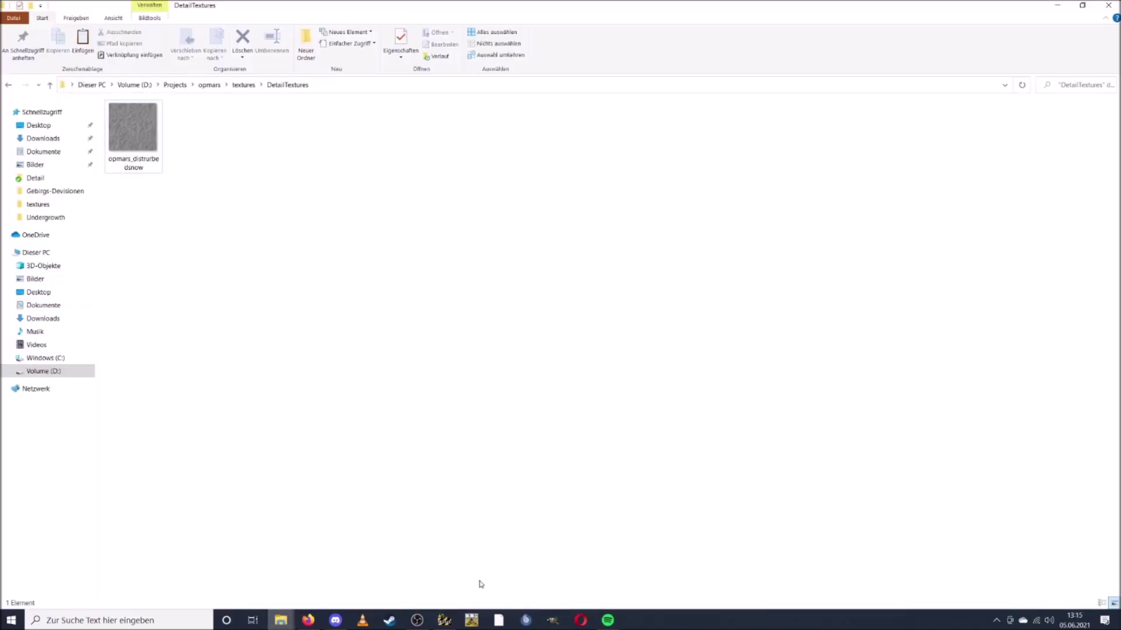
left_click(444, 621)
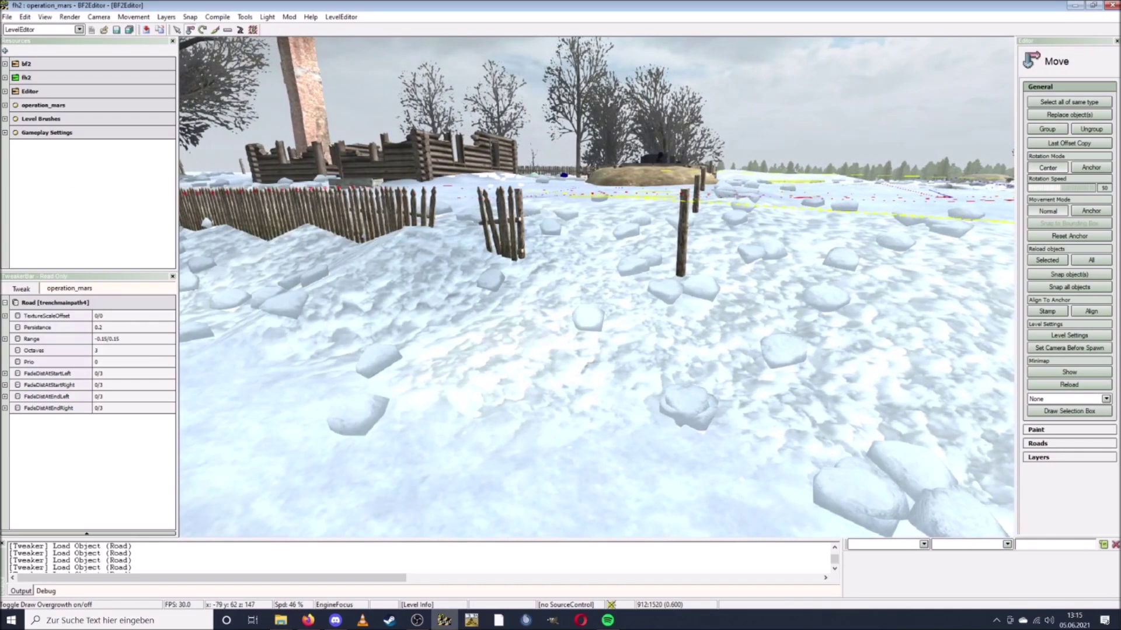
Step: Examine the disturbed-snow banks along the operation_mars road, from the picket fence to the wattle fences
key("s")
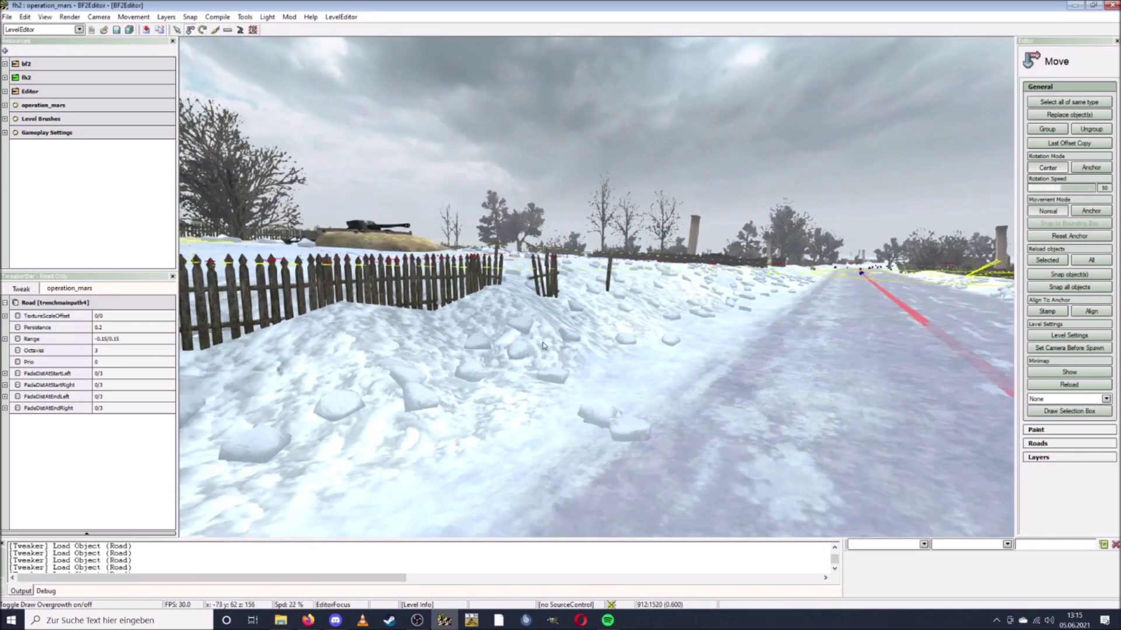
key("w")
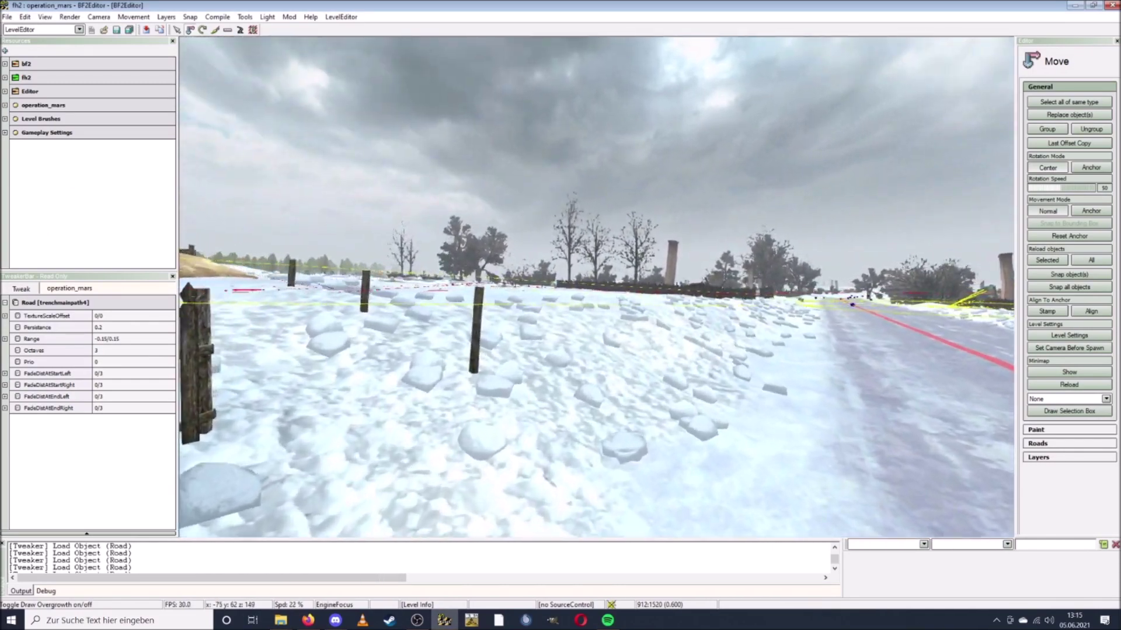
key("w")
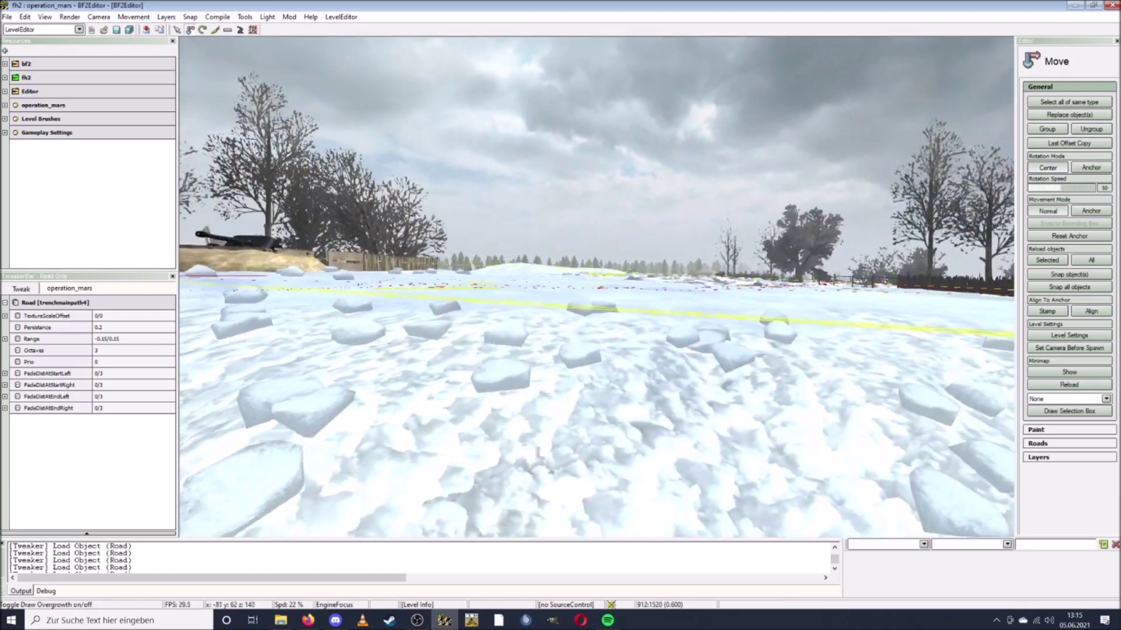
key("s")
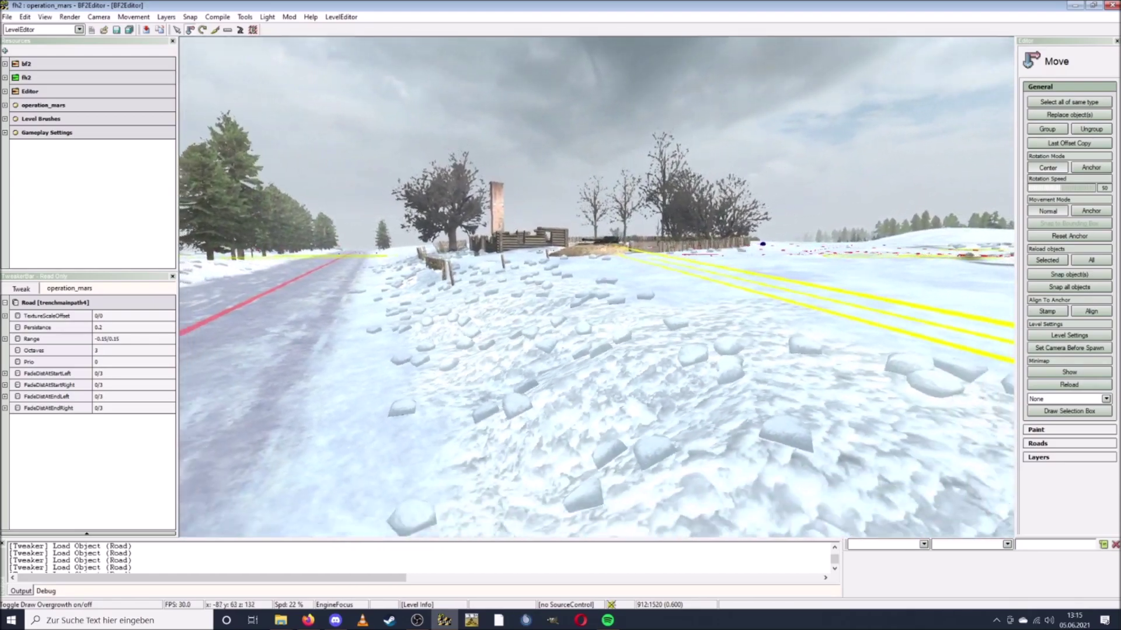
key("w")
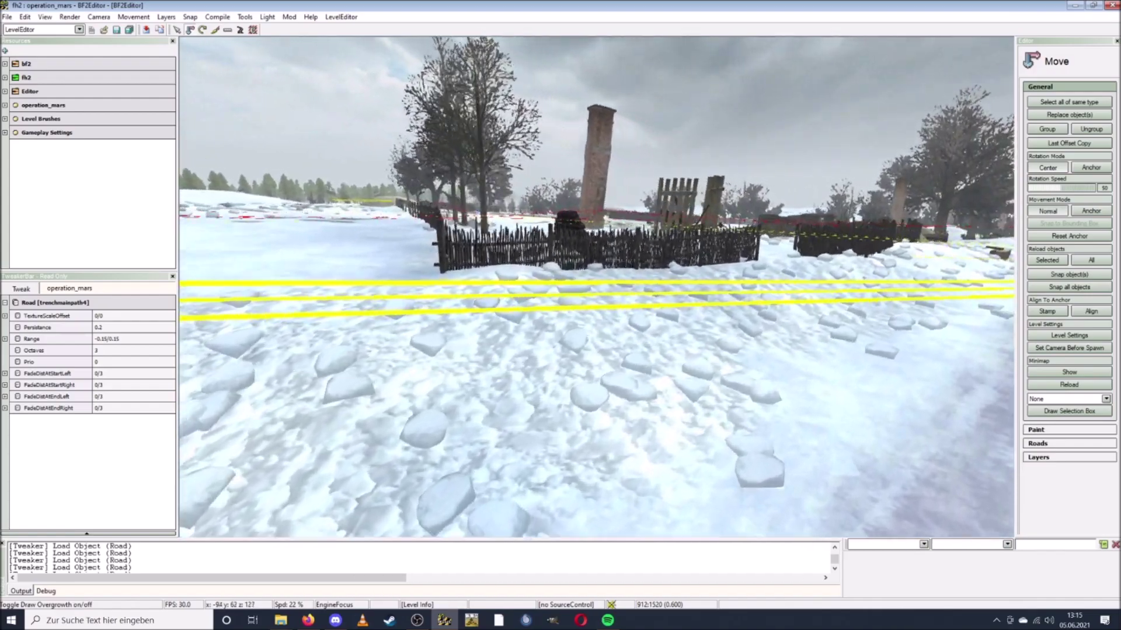
key("w")
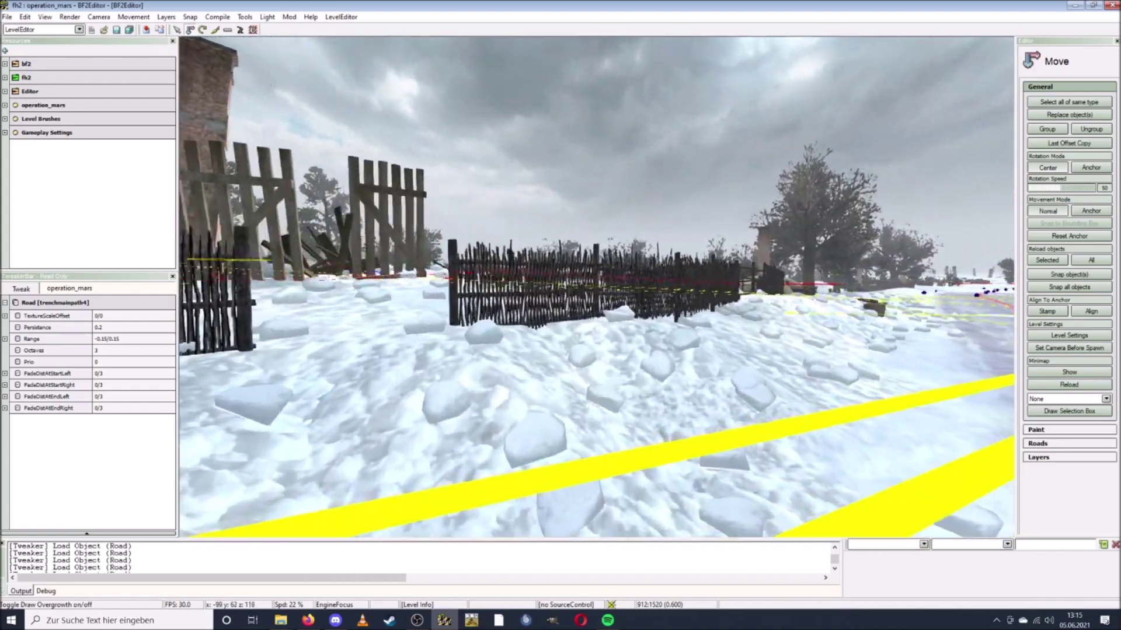
key("w")
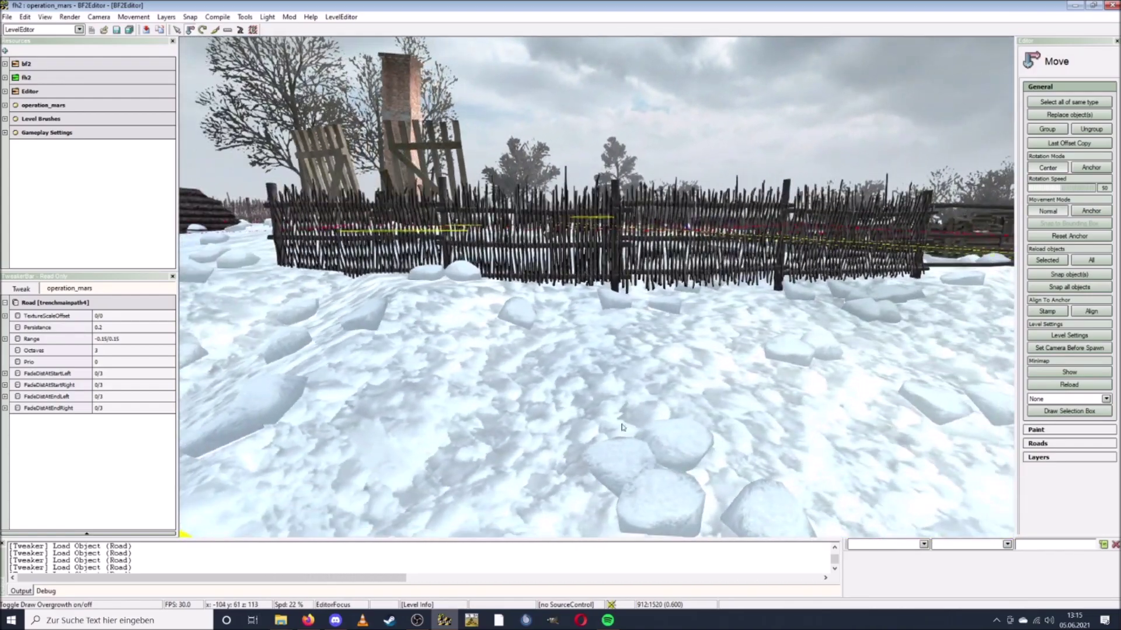
key("s")
key("d")
key("d")
key("w")
key("s")
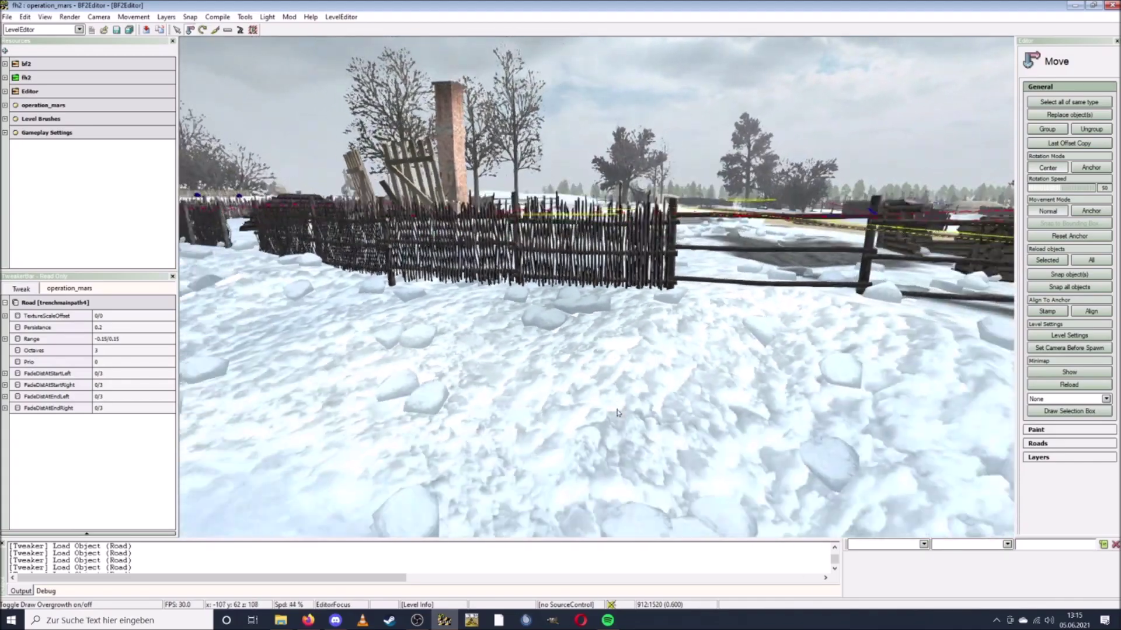
Step: Examine the disturbed snow along the wattle fences, the roadside by the trench and the snow crater in the adjoining field
key("s")
key("d")
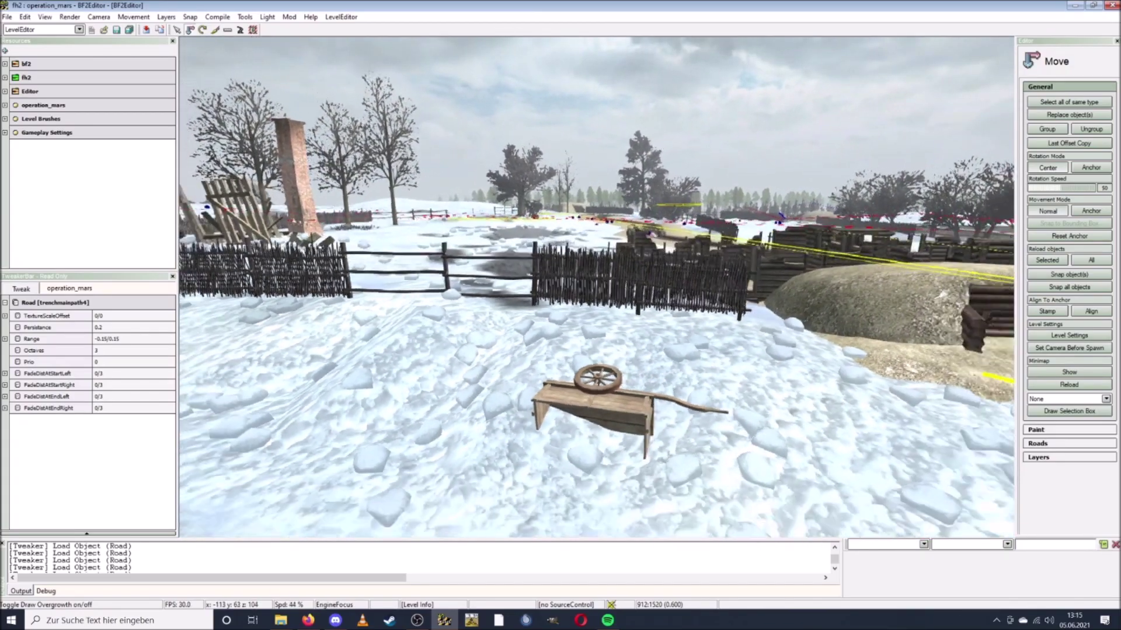
key("s")
key("d")
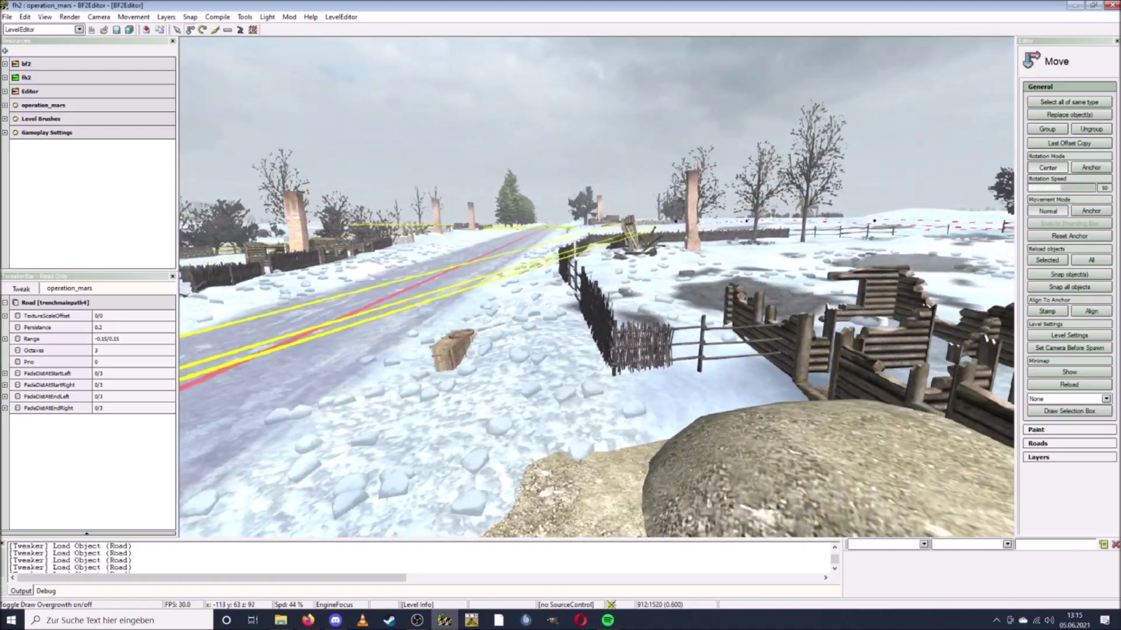
key("w")
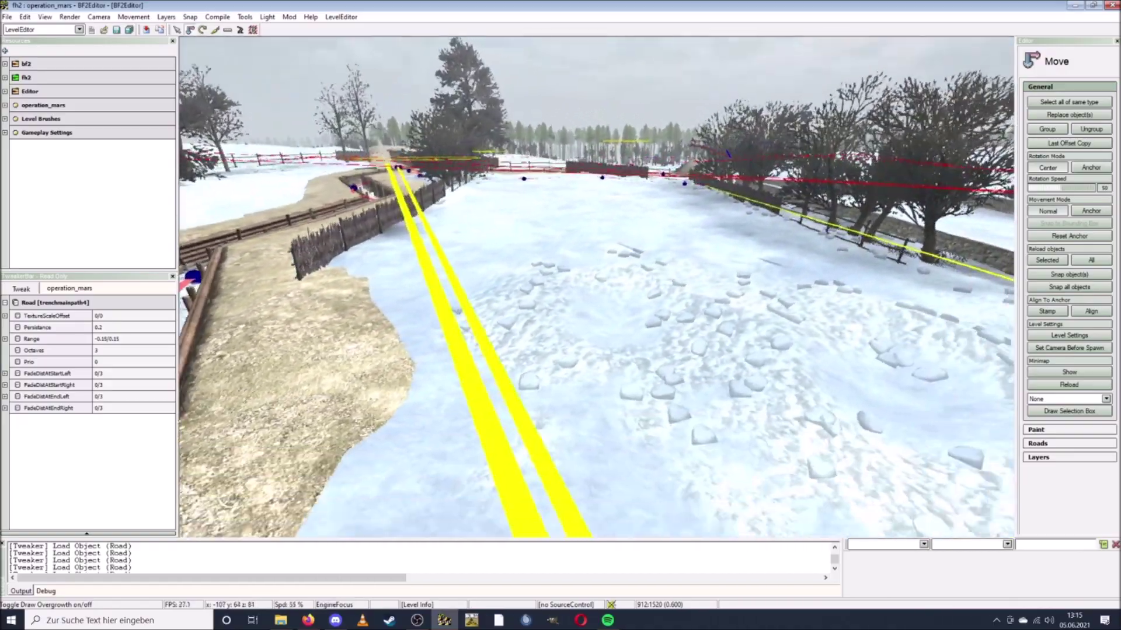
key("d")
key("w")
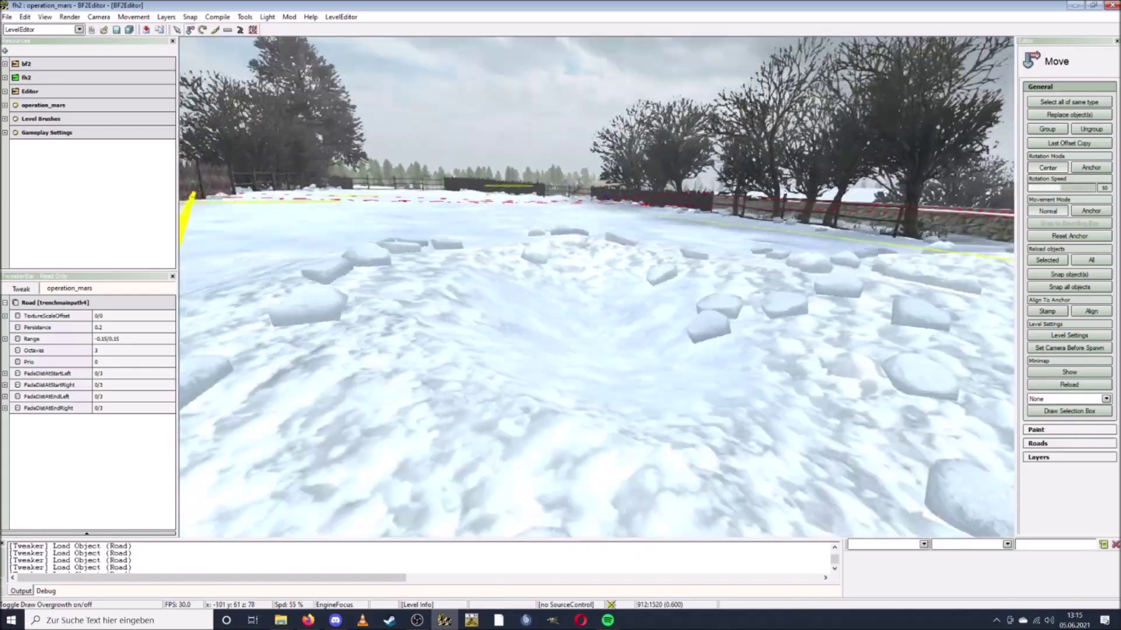
key("s")
key("d")
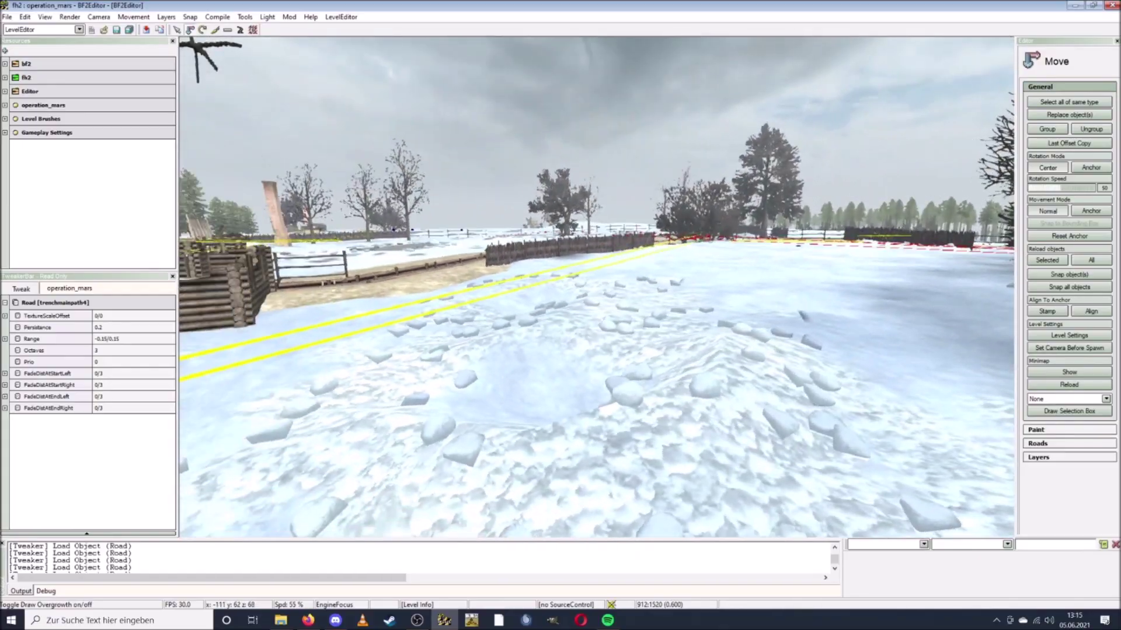
Step: Inspect the disturbed snow along the footpath across the open field and on the banks of the village road
key("w")
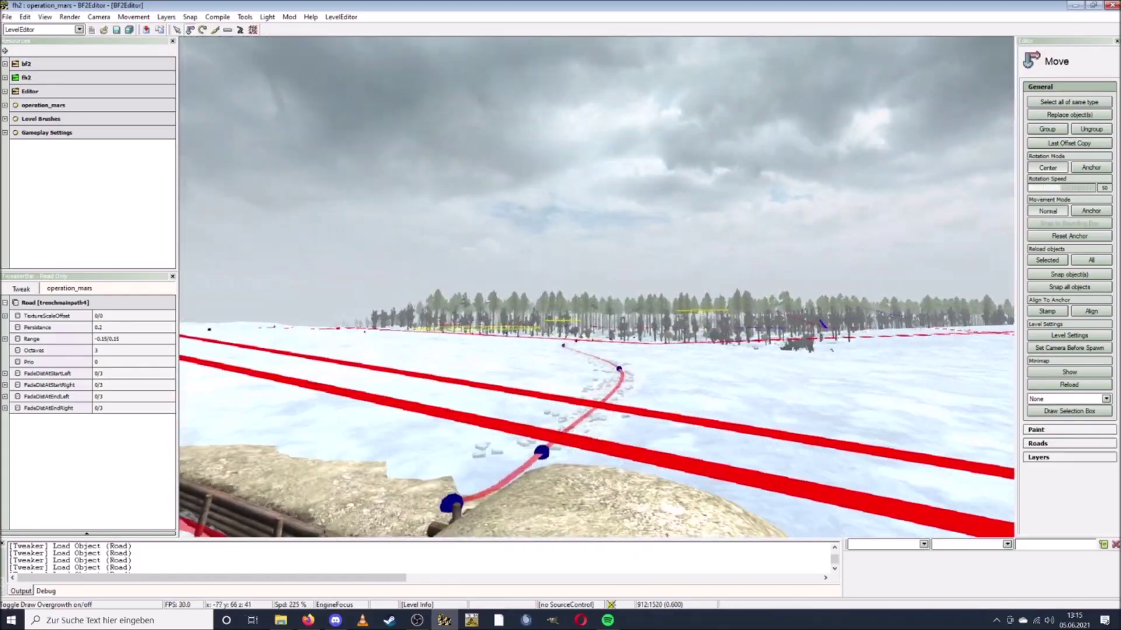
key("w")
key("w")
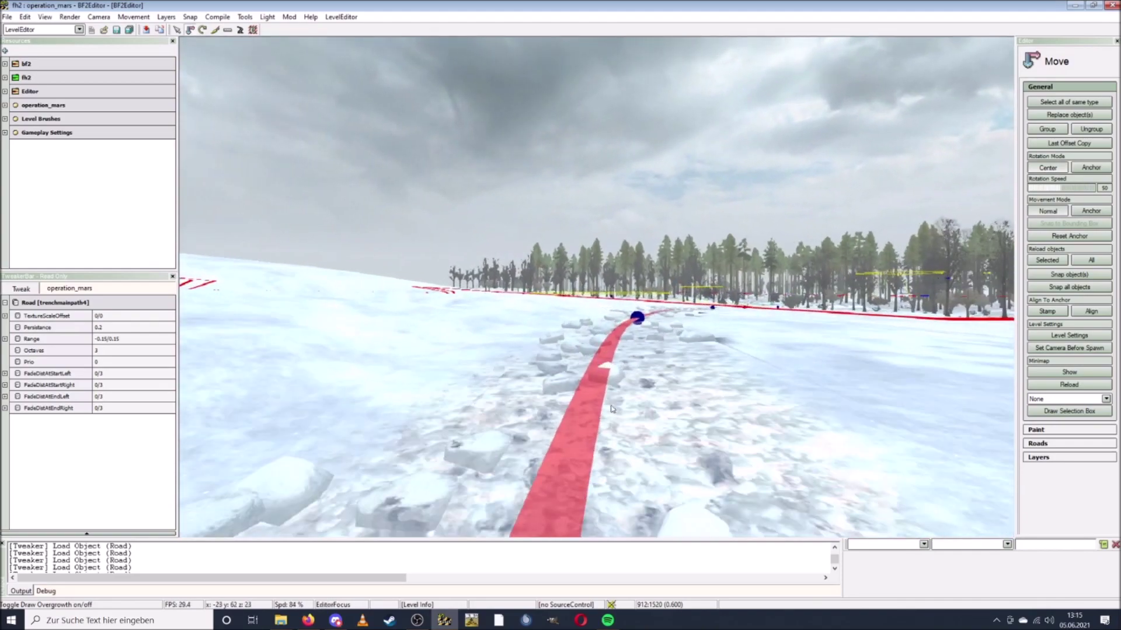
key("w")
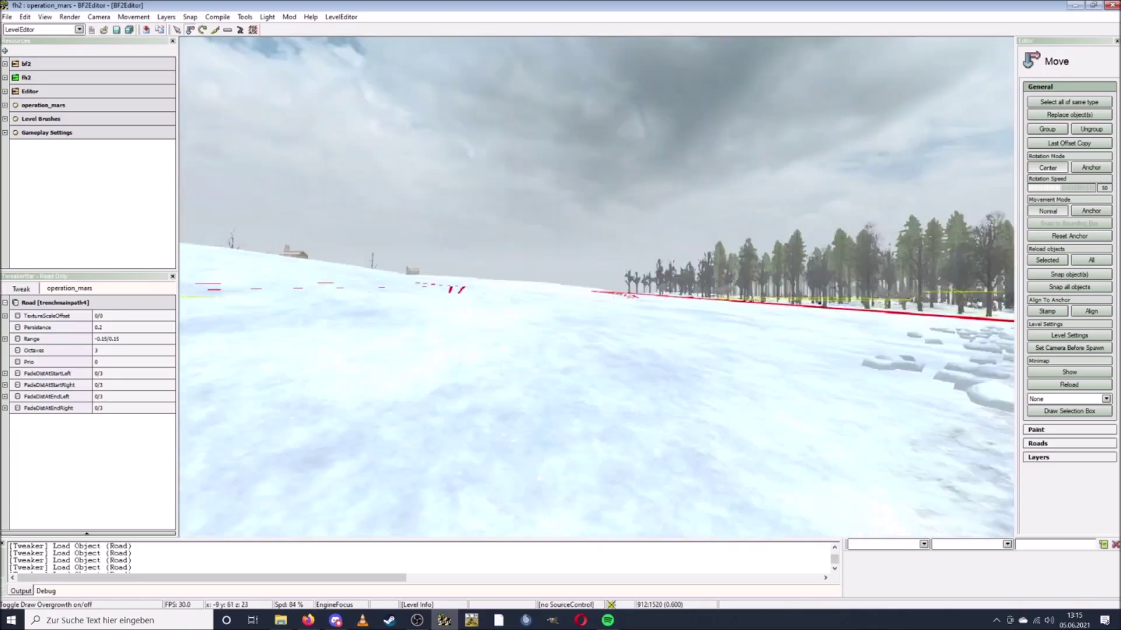
right_click_drag(597, 414, 610, 414)
key("w")
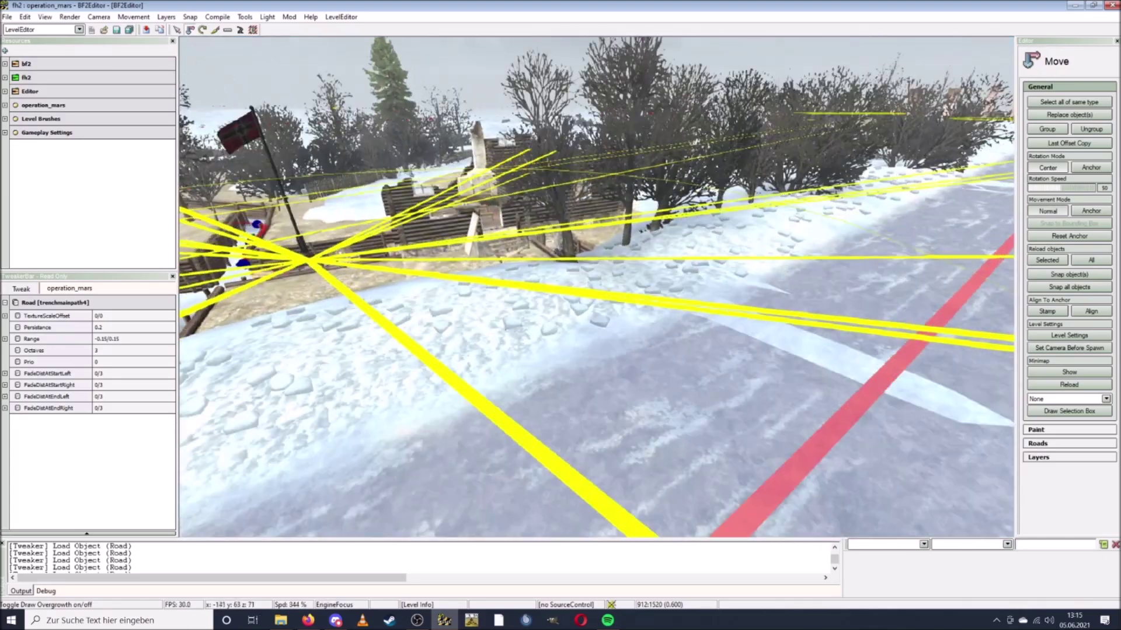
key("w")
right_click_drag(597, 404, 640, 397)
key("w")
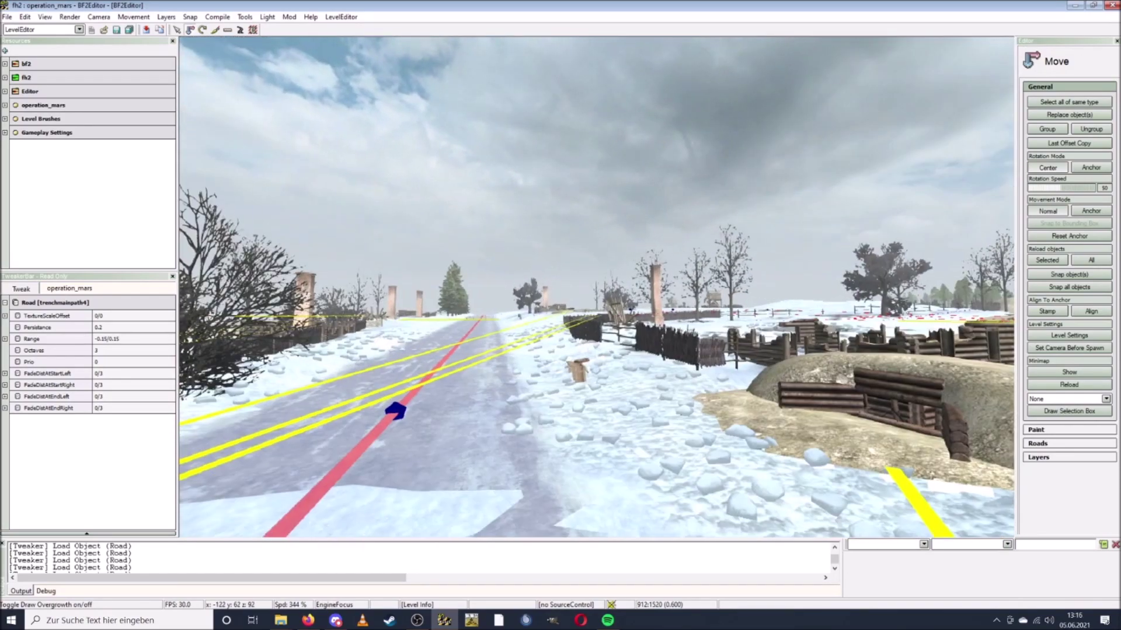
key("w")
Step: Fly across the map and review the disturbed snow around the dark dirt craters in the open snowfield
right_click_drag(641, 396, 616, 372)
scroll(609, 400, "up", 5)
key("w")
key("w")
key("w")
scroll(601, 408, "down", 7)
key("d")
key("w")
scroll(617, 373, "down", 3)
key("a")
key("s")
key("s")
key("w")
key("w")
key("s")
key("w")
key("w")
key("w")
scroll(617, 372, "down", 7)
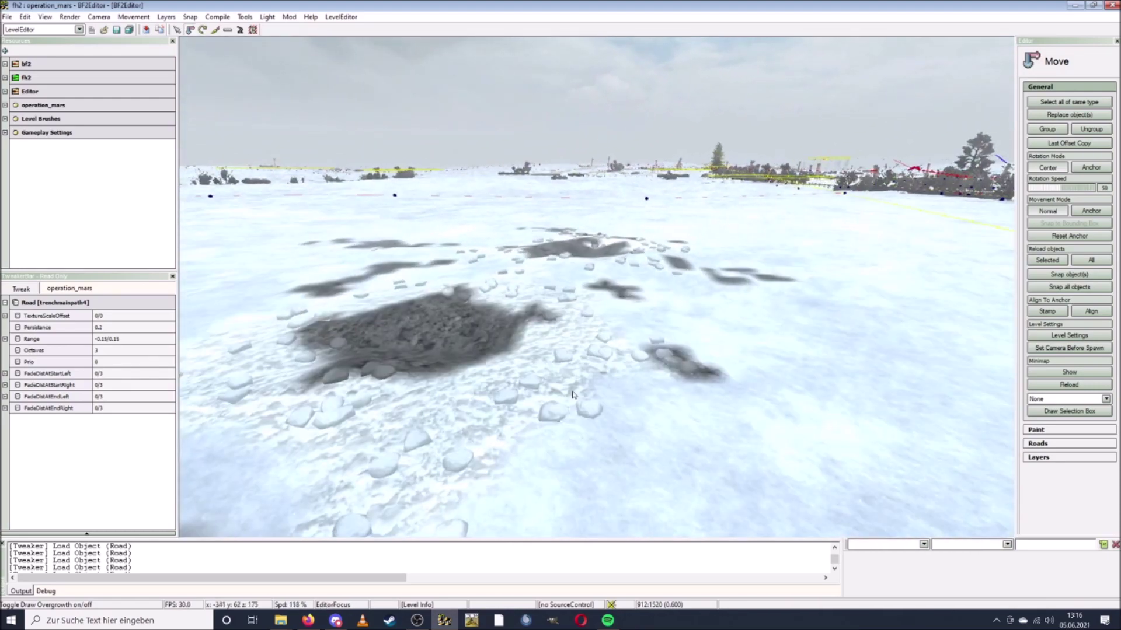
Step: Switch to the project's DetailTextures folder in File Explorer
mouse_move(278, 623)
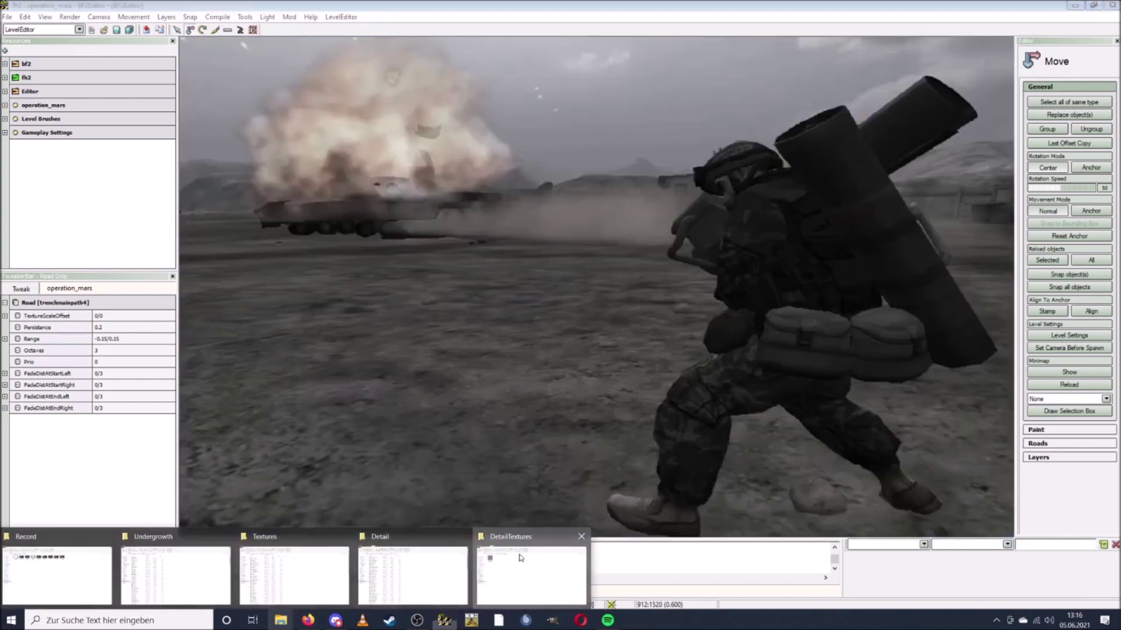
left_click(513, 574)
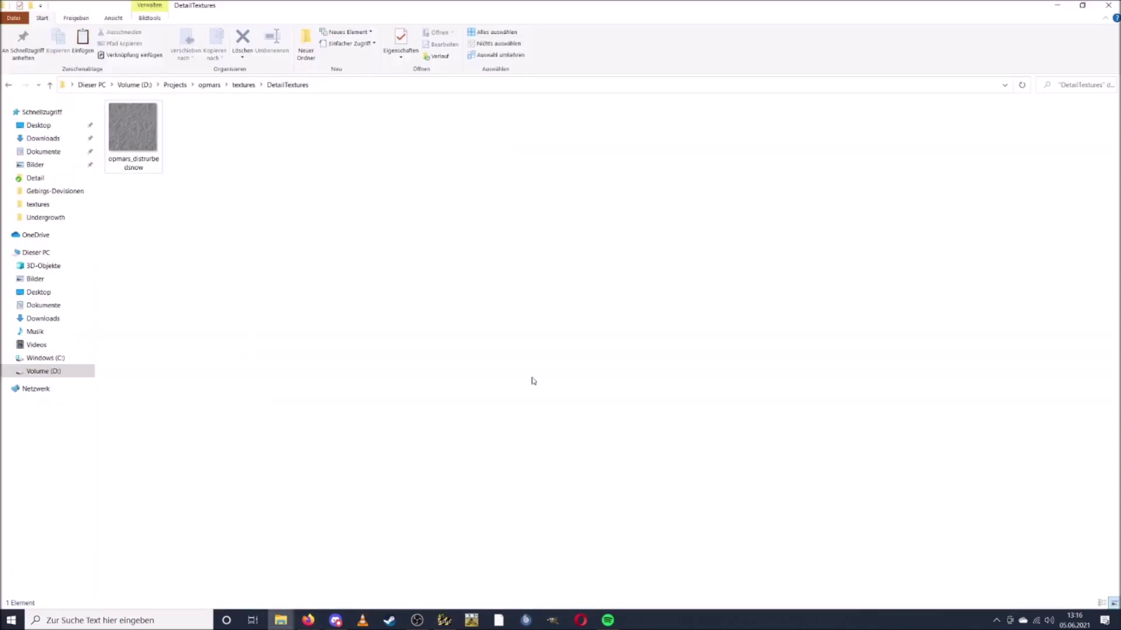